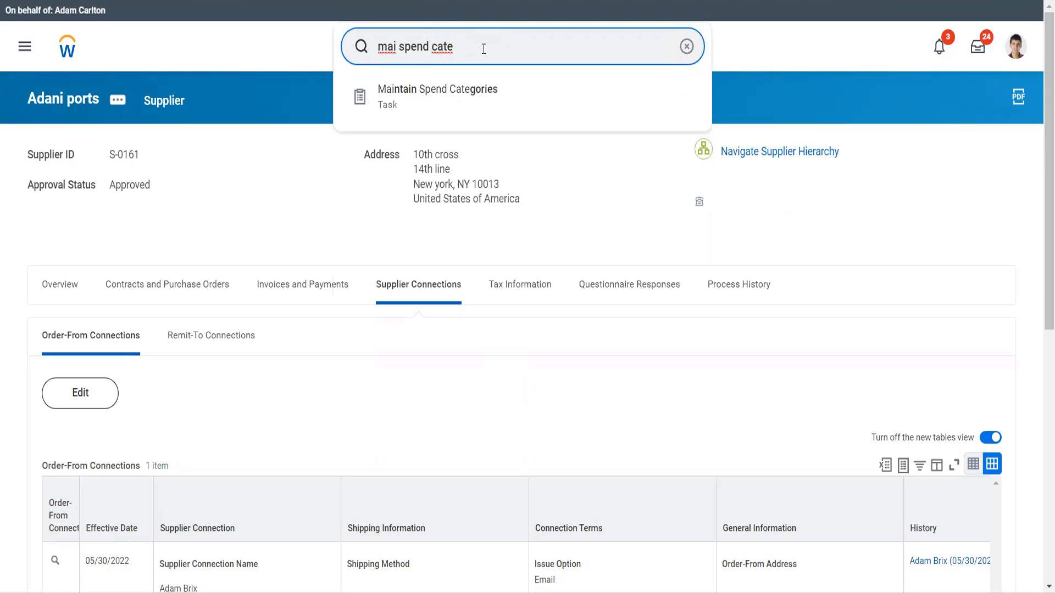
Open the Maintain Spend Categories task for maintaining spend categories without hierarchy.
key(Down)
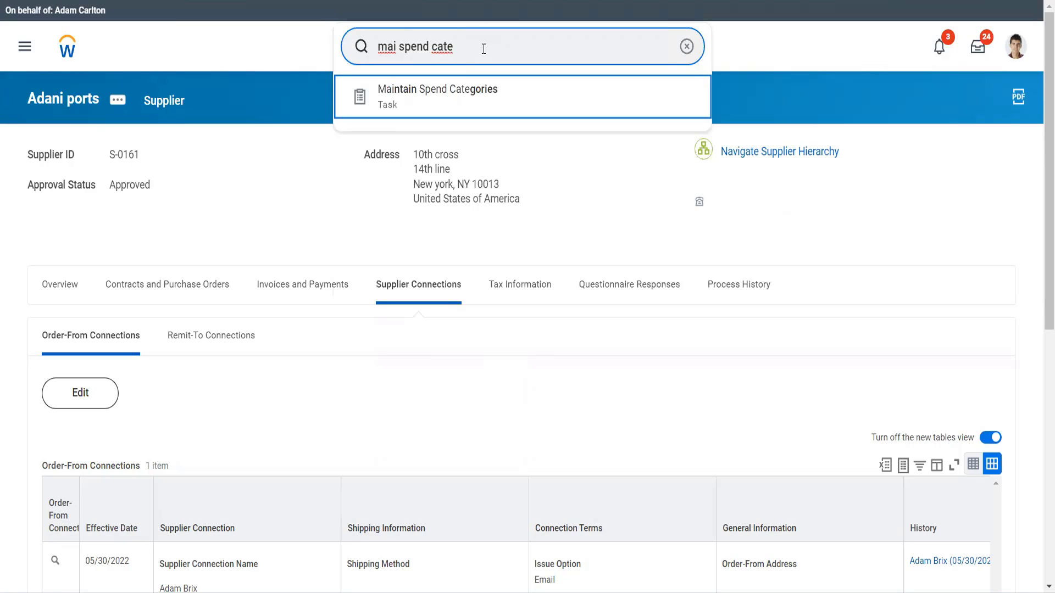
key(Return)
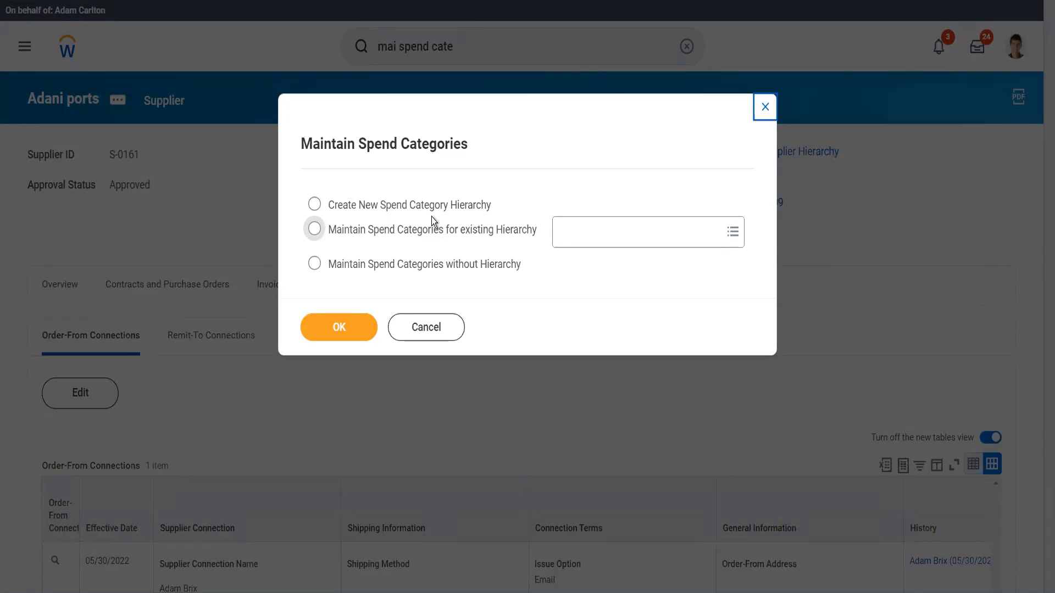
click(430, 266)
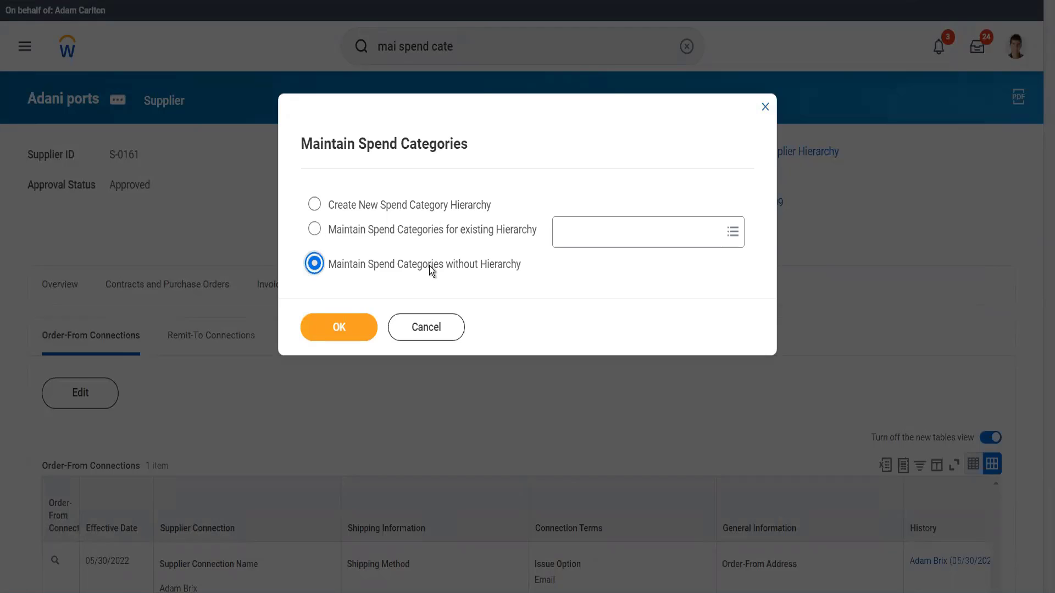
click(343, 328)
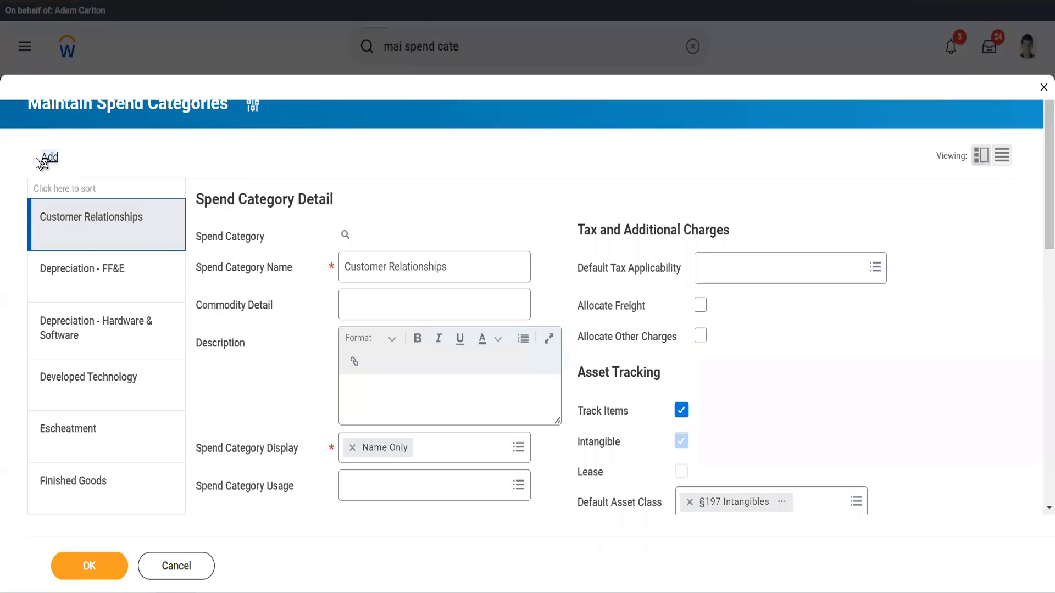
Add a new spend category named Luxury Cars adn Ships.
click(46, 158)
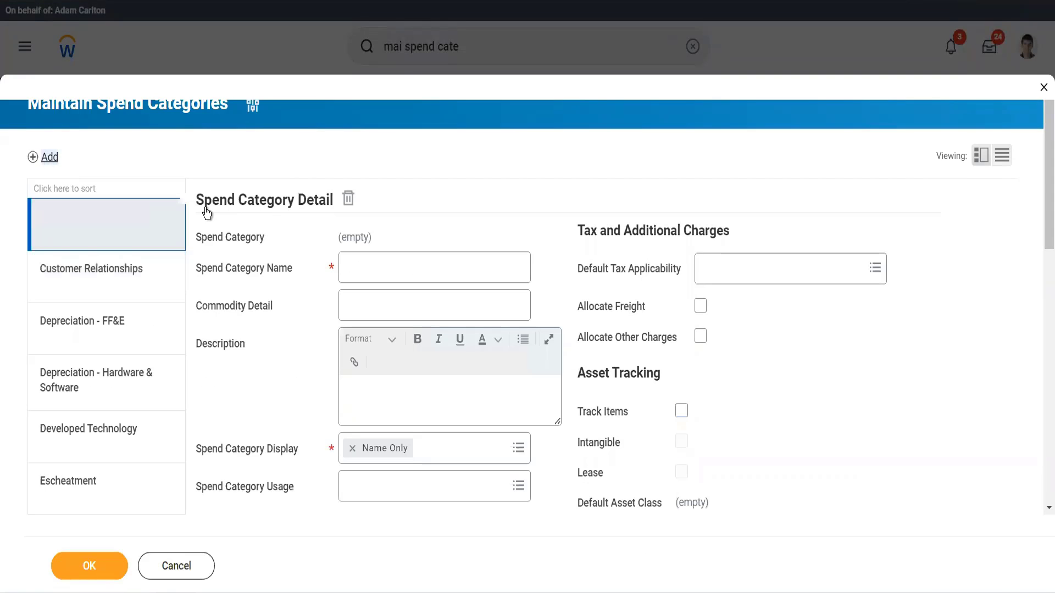
click(367, 259)
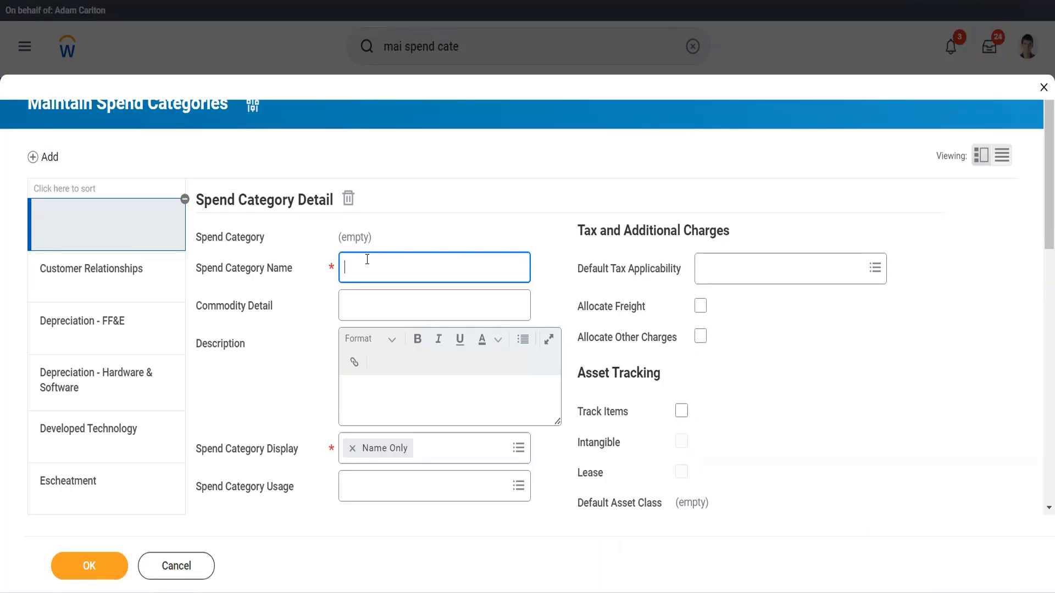
text(Luxury Cars adn Ships)
Set the new category's spend category usage to Expense, Procurement and Supplier Invoice.
click(489, 452)
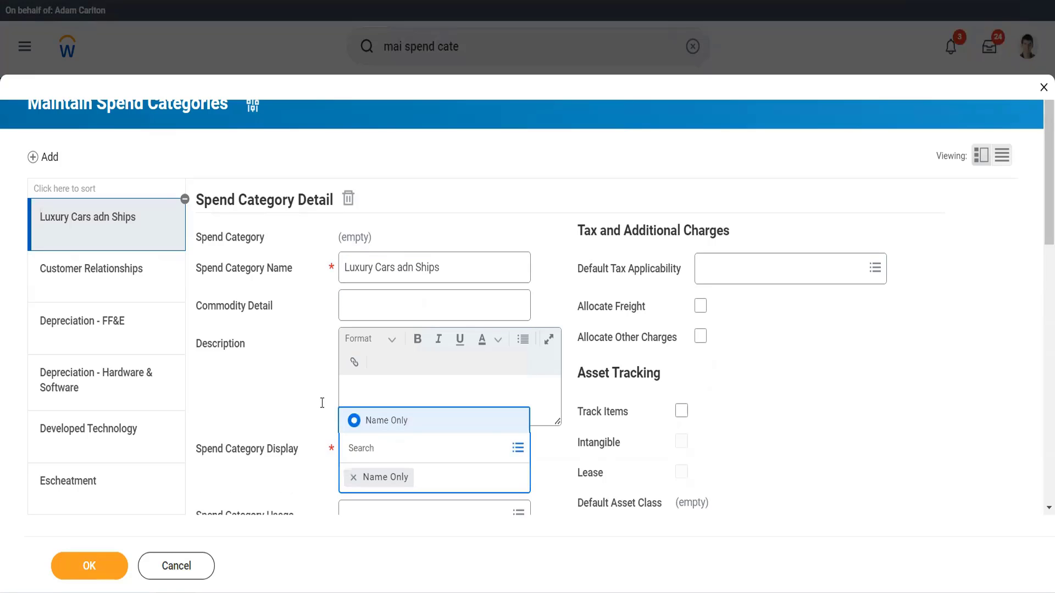
click(305, 388)
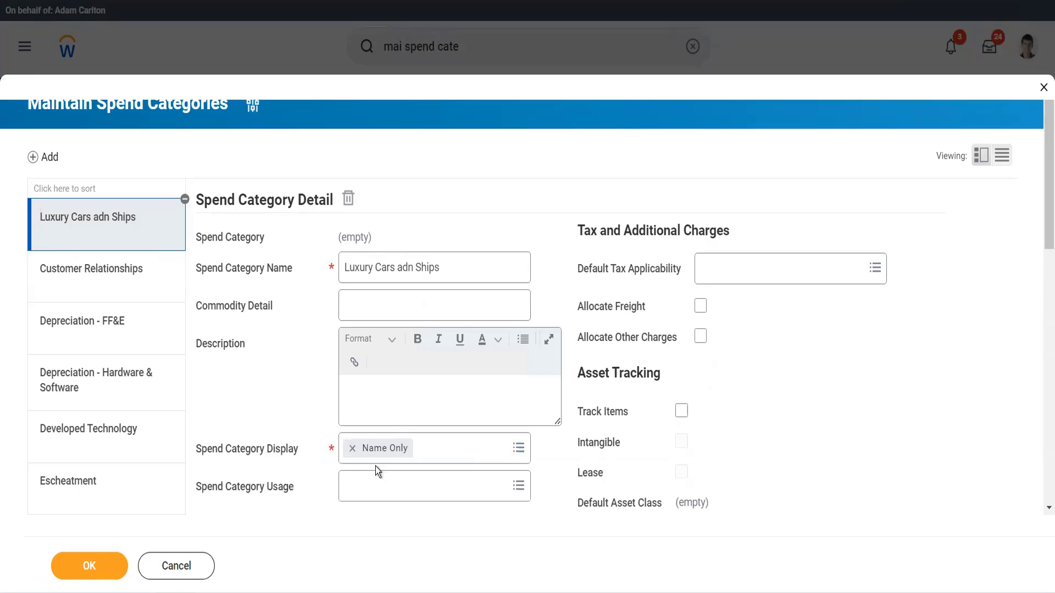
scroll(377, 468, down, 3)
click(387, 290)
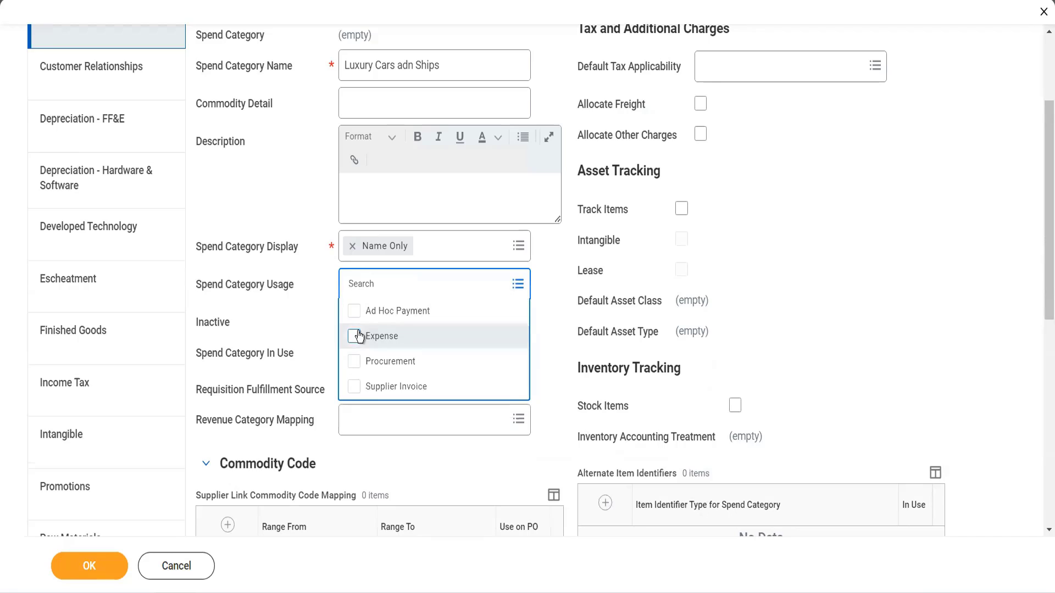
click(354, 336)
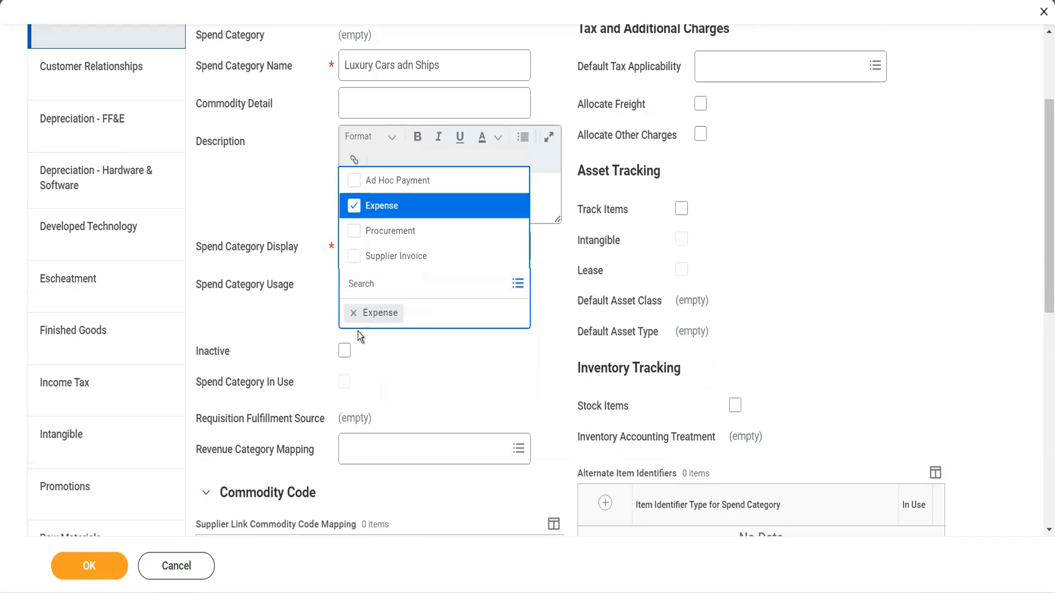
click(355, 234)
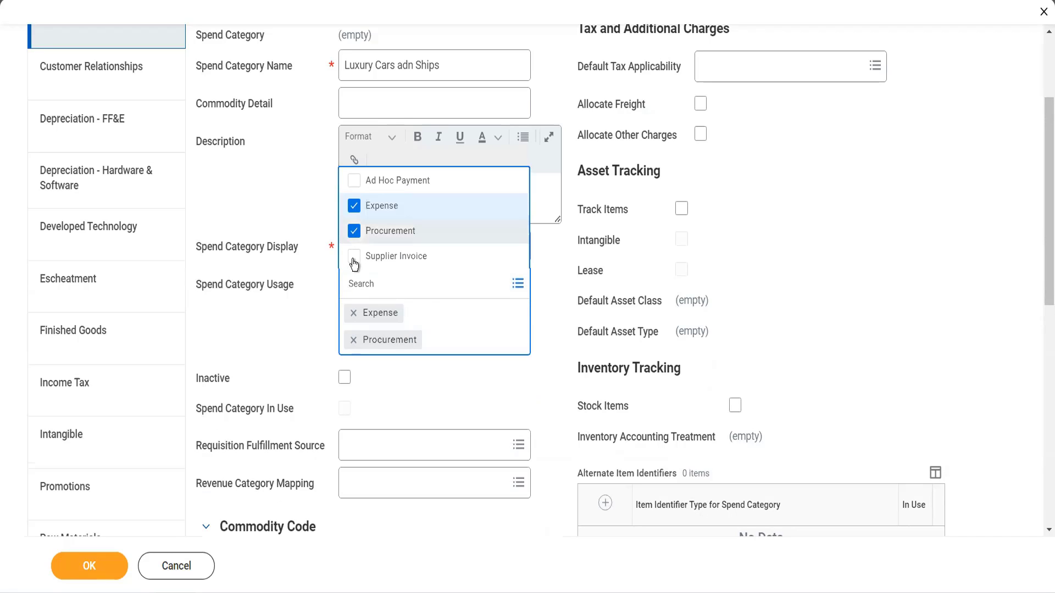
click(354, 257)
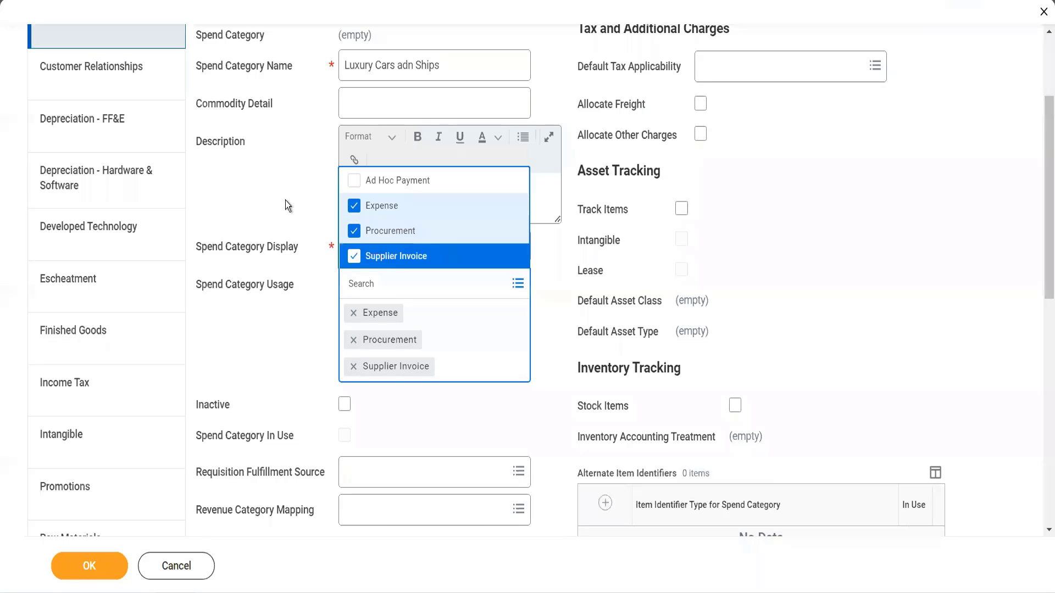
click(296, 348)
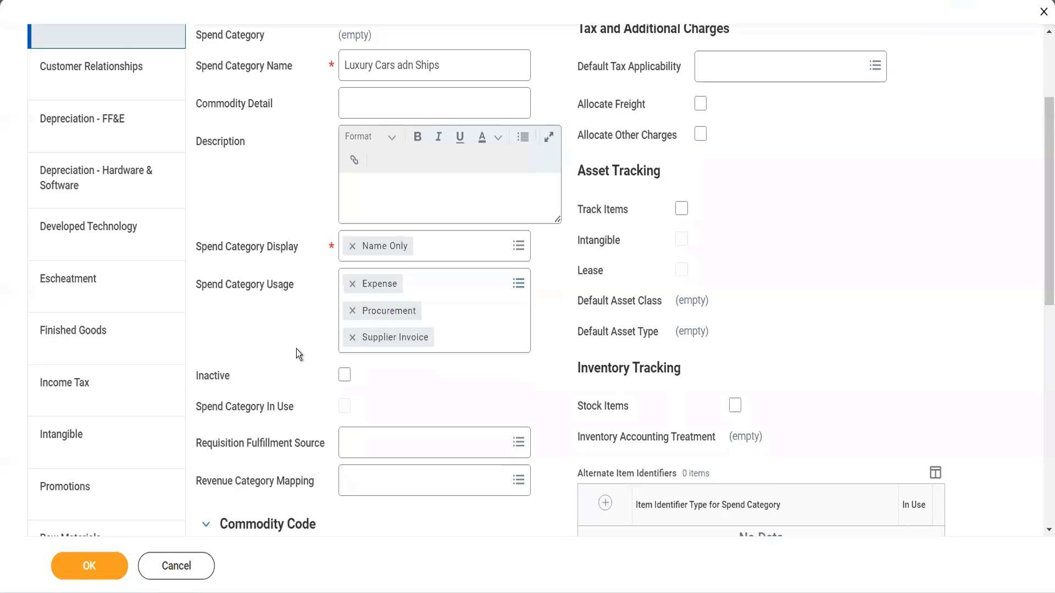
Set the requisition fulfillment source to Purchase Order.
scroll(364, 335, down, 1)
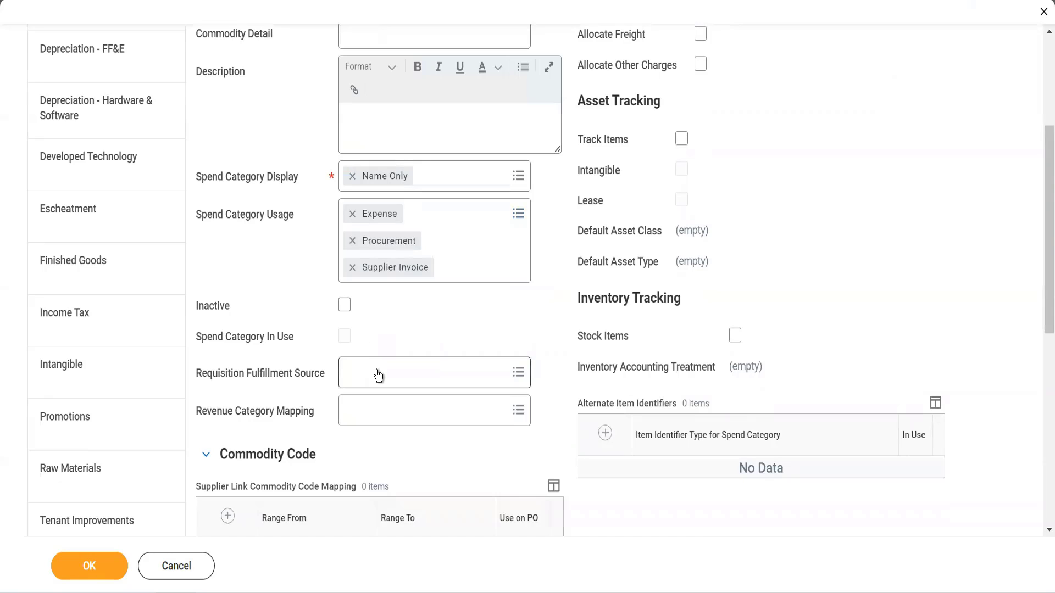
click(378, 376)
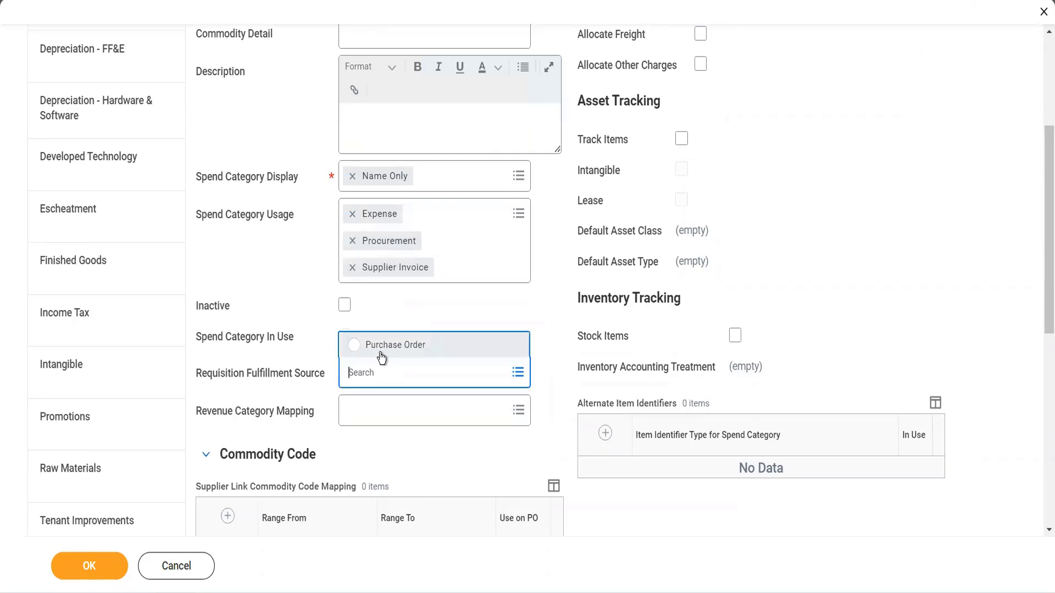
click(381, 352)
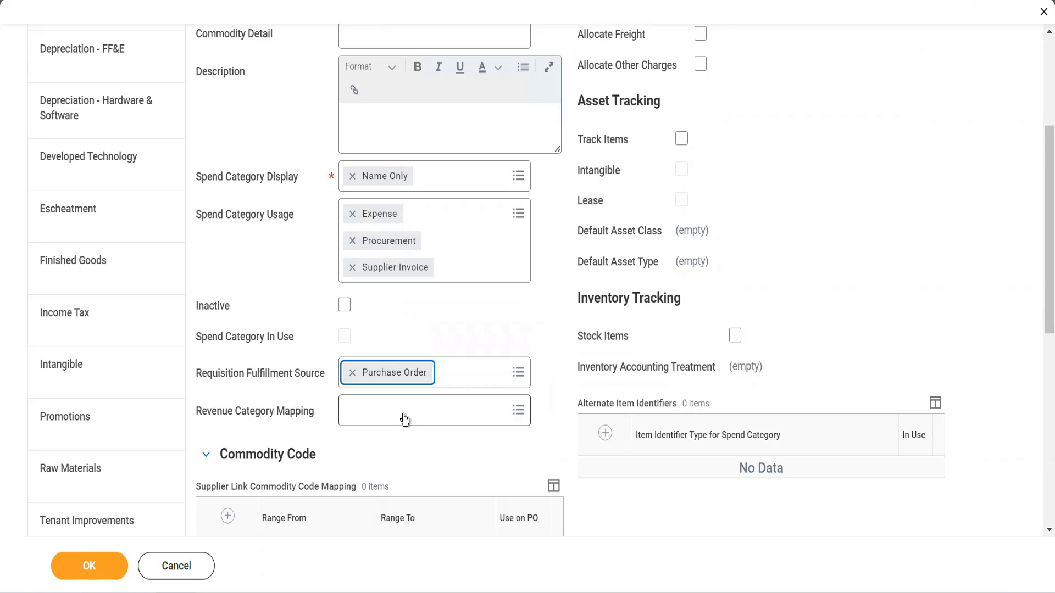
Review the related worktags and save the new spend category.
scroll(404, 420, down, 4)
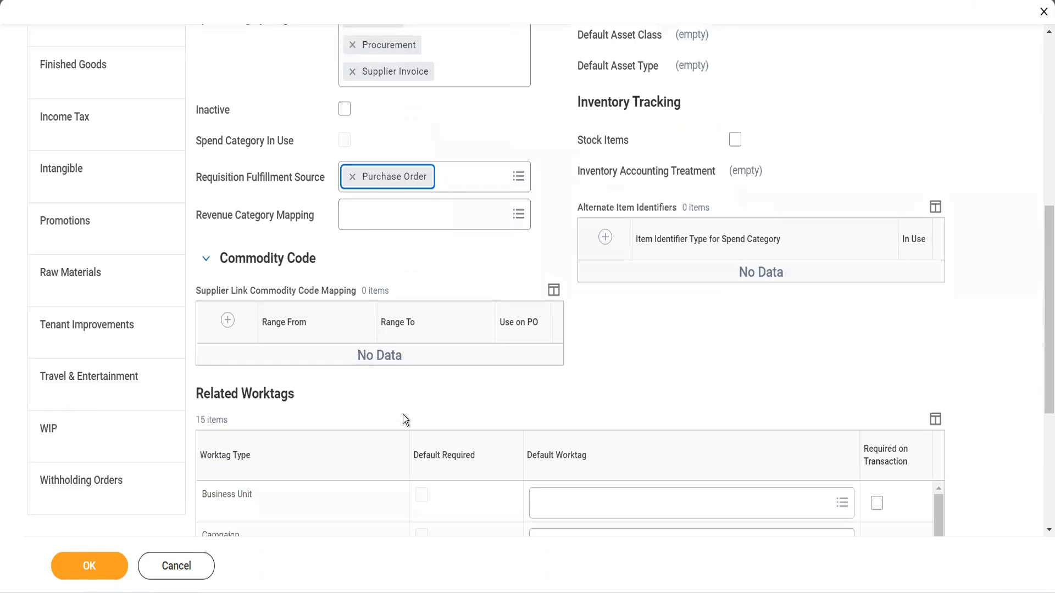
scroll(410, 423, down, 2)
scroll(463, 474, down, 5)
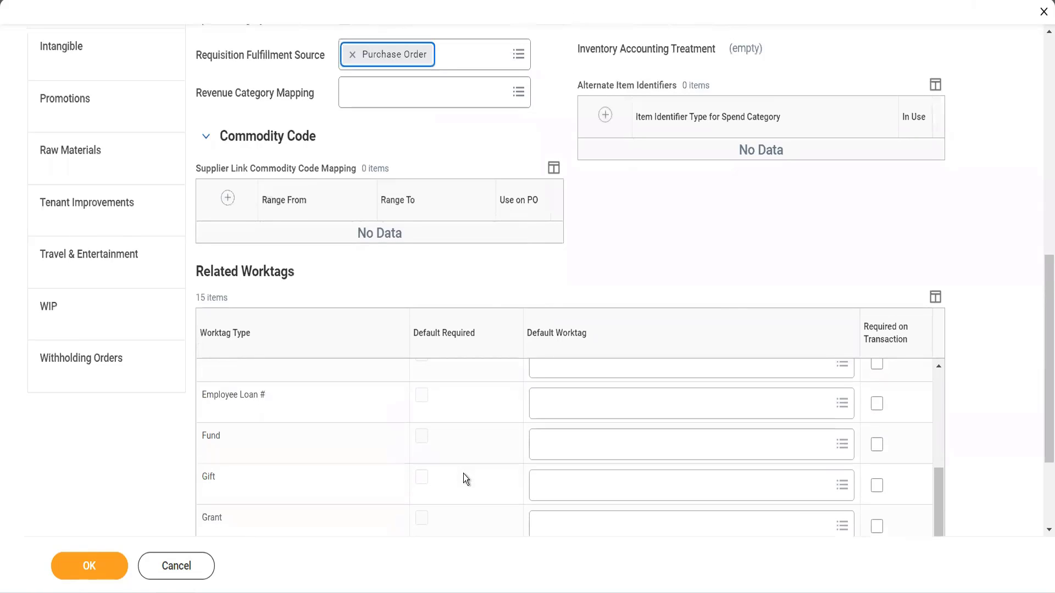
scroll(463, 473, down, 2)
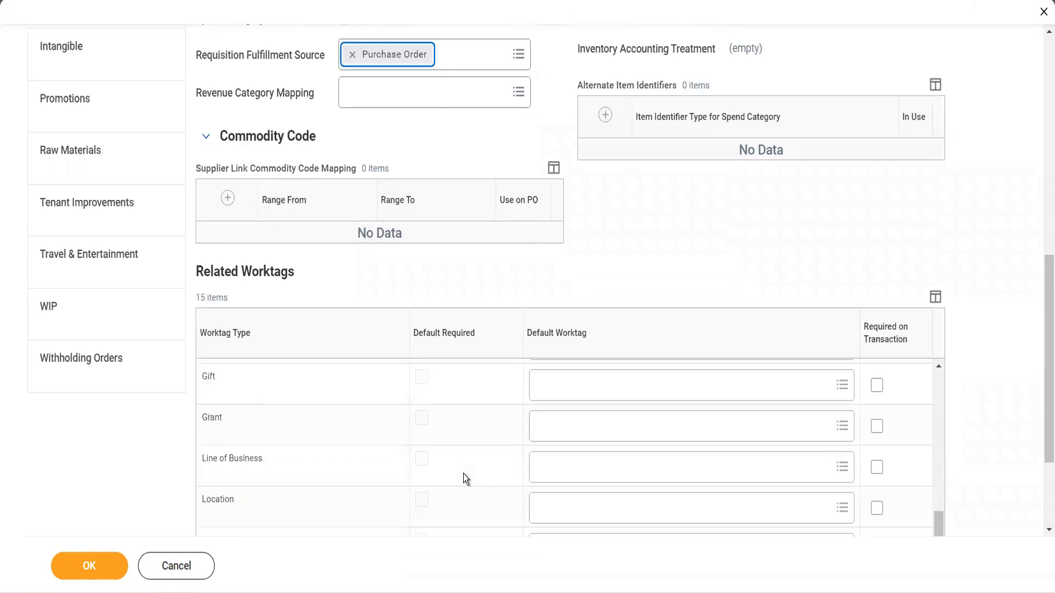
scroll(463, 474, down, 3)
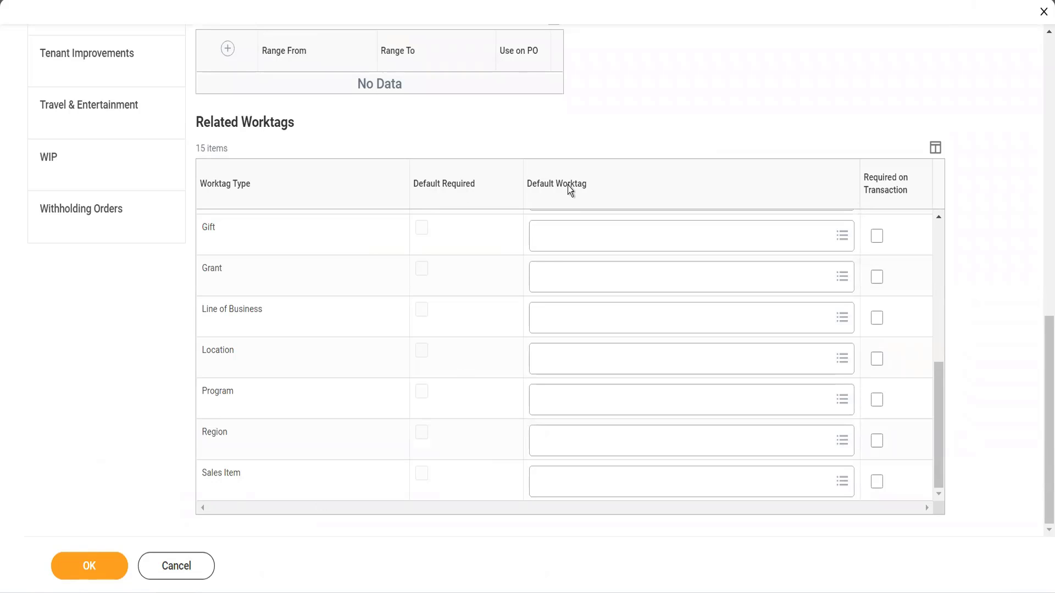
click(100, 556)
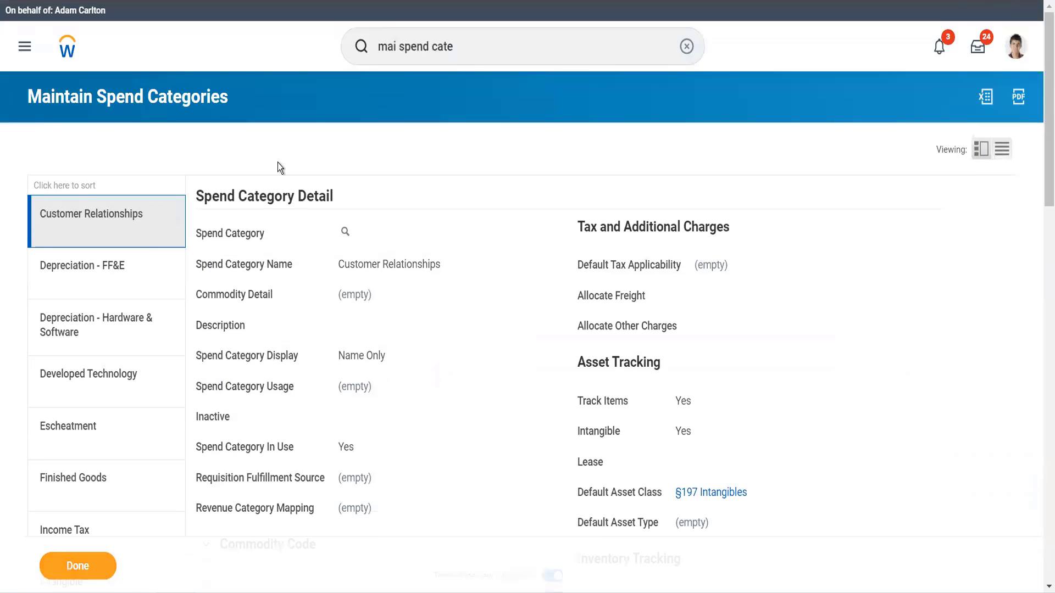
Search for and open the Create Purchase Item task.
click(464, 48)
key(ctrl+a)
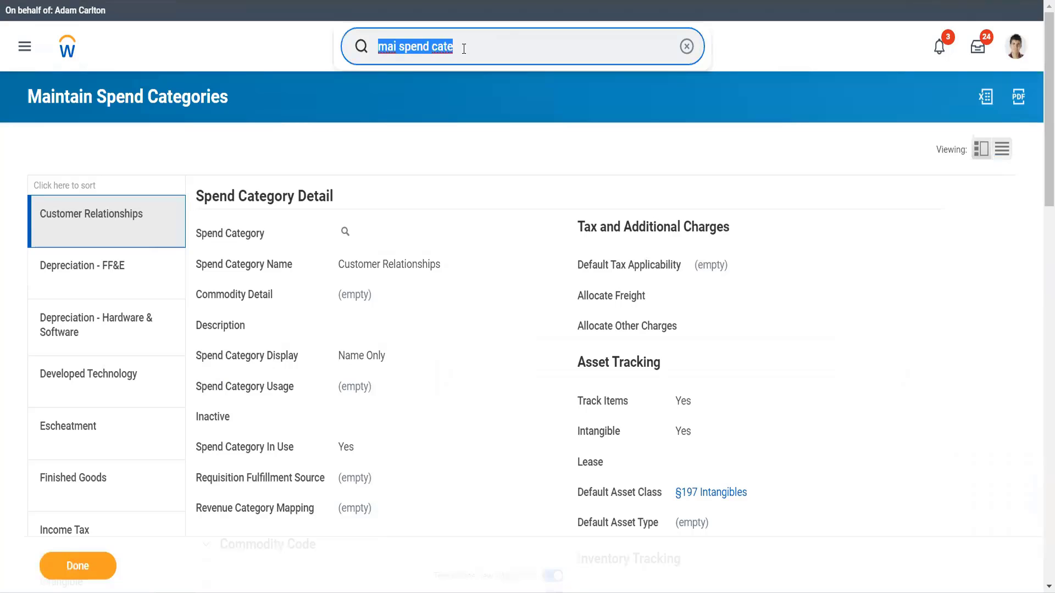
key(End)
text(crpur)
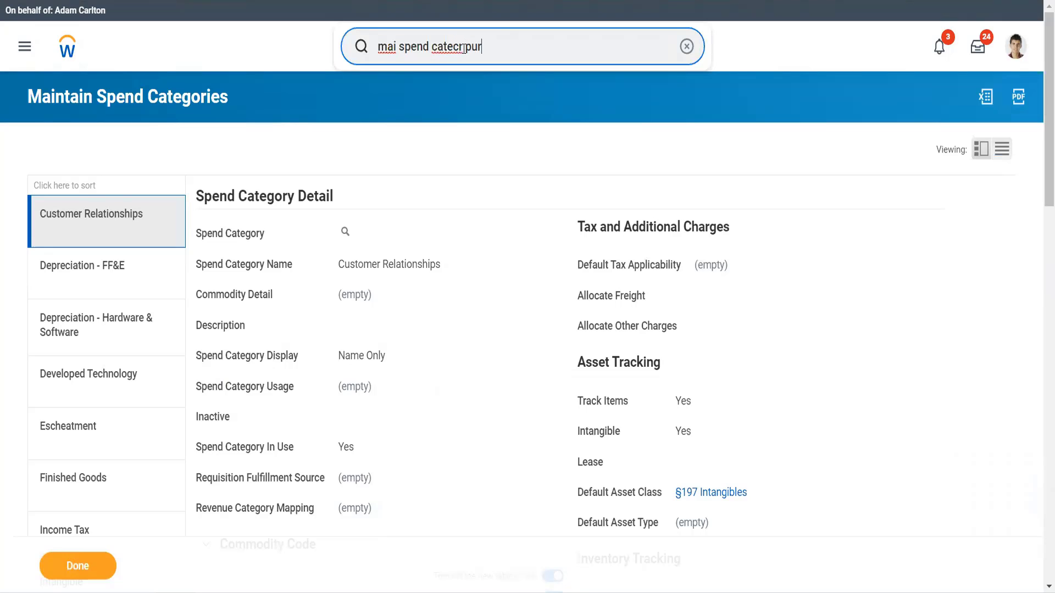
text(ch item)
key(BackSpace)
key(BackSpace)
key(ctrl+a)
key(BackSpace)
text(cr)
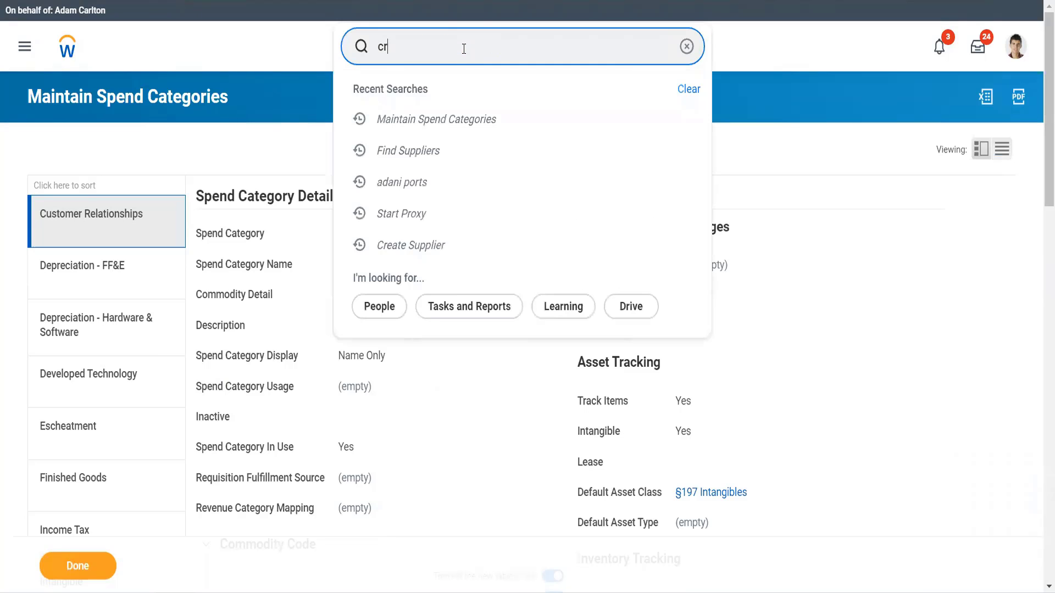
text( purch item)
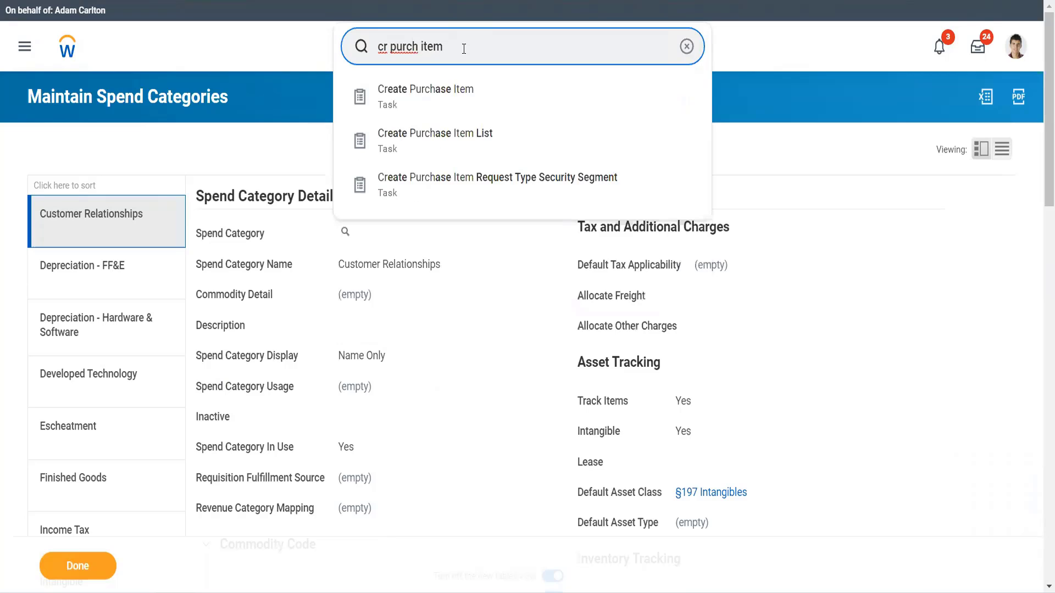
key(Down)
key(Return)
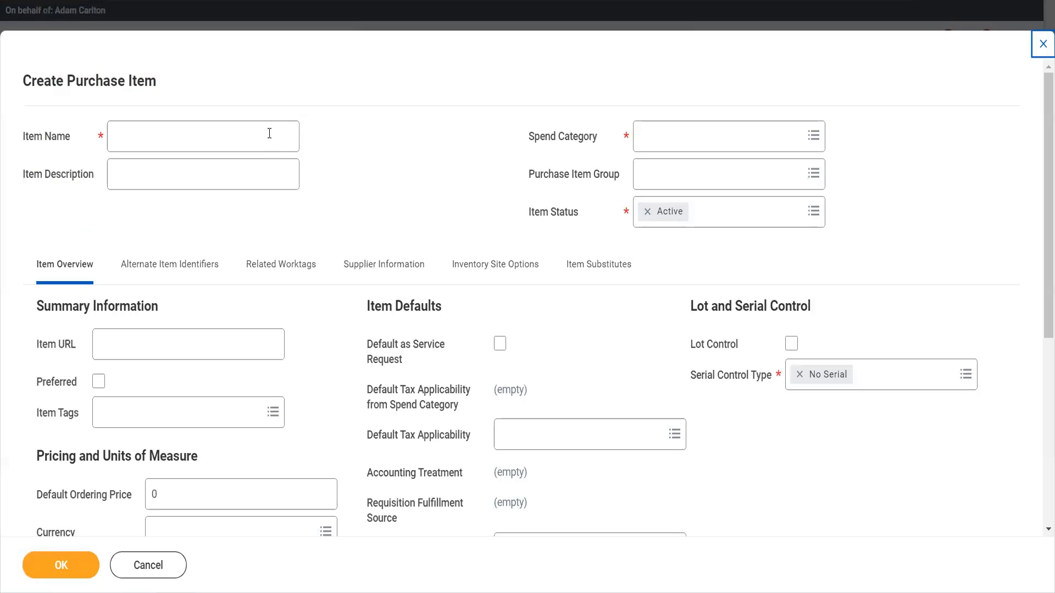
Enter Sporty Lambo as the item name.
click(248, 130)
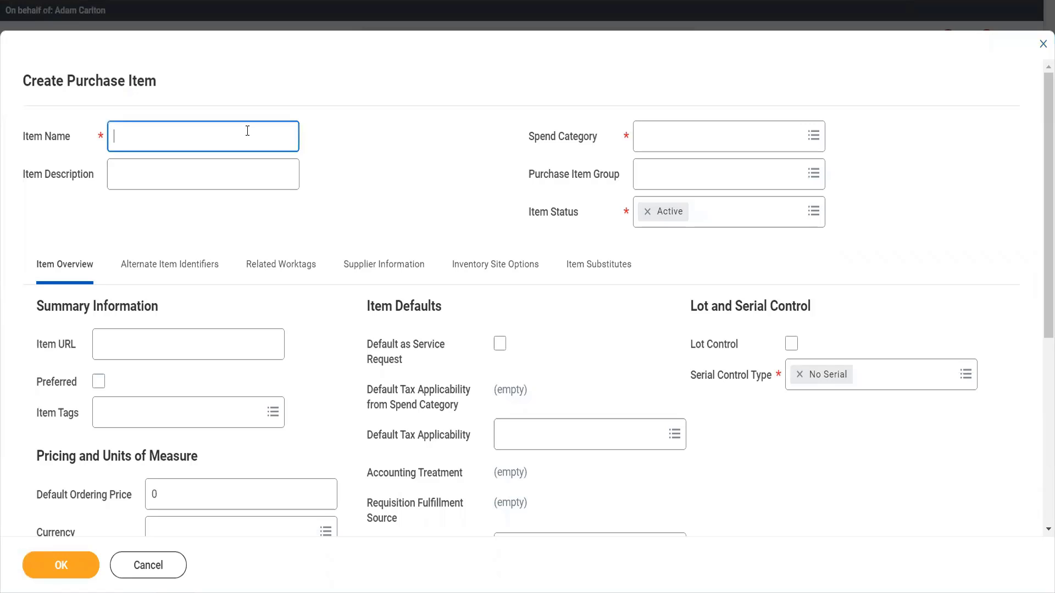
text(Sporty lambo)
key(BackSpace)
key(BackSpace)
key(BackSpace)
key(BackSpace)
key(BackSpace)
text(Lambo)
key(Tab)
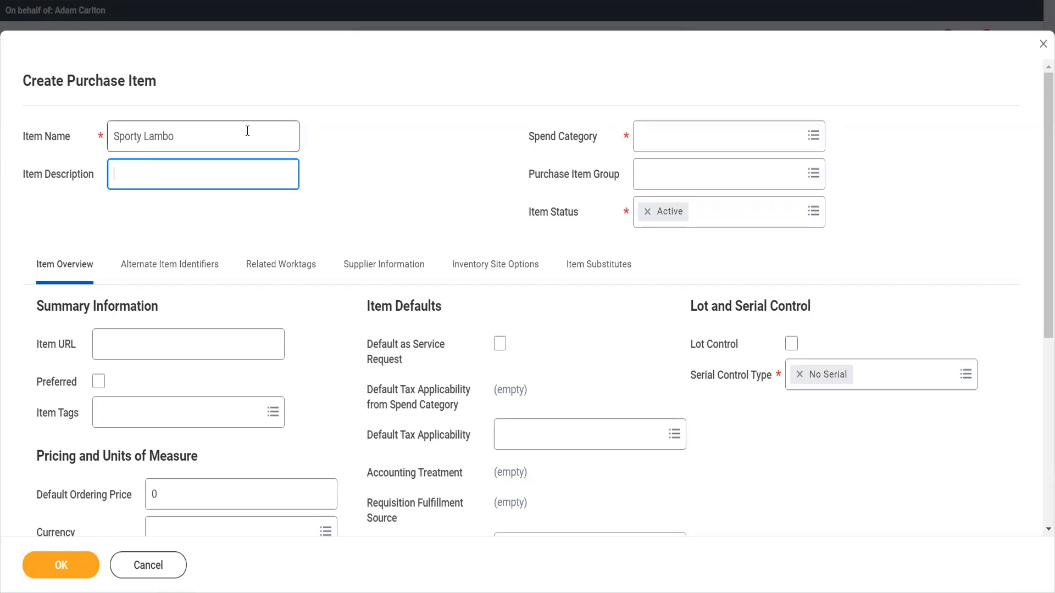
Enter the item description A fastest and dream car for boys.
text(A fastest and dream car fo)
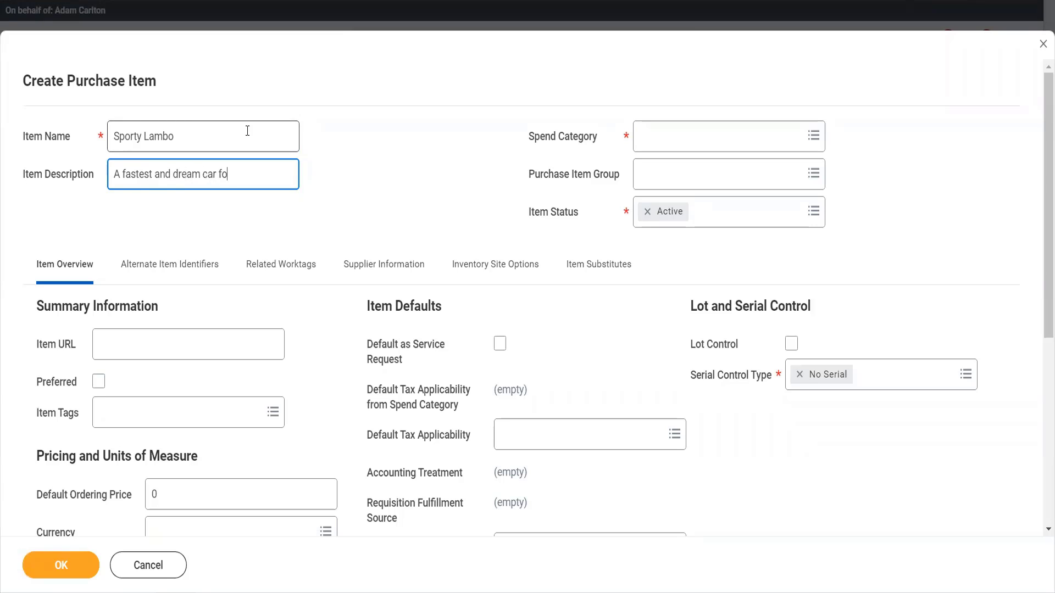
text(r boys)
click(675, 148)
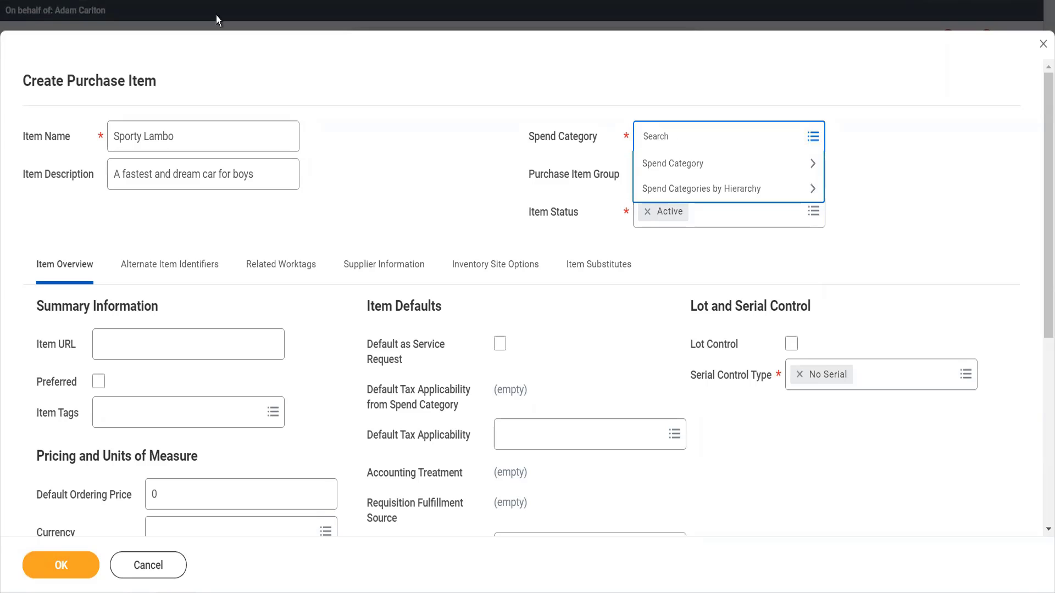
Change the item name to Spider Lambo.
click(144, 136)
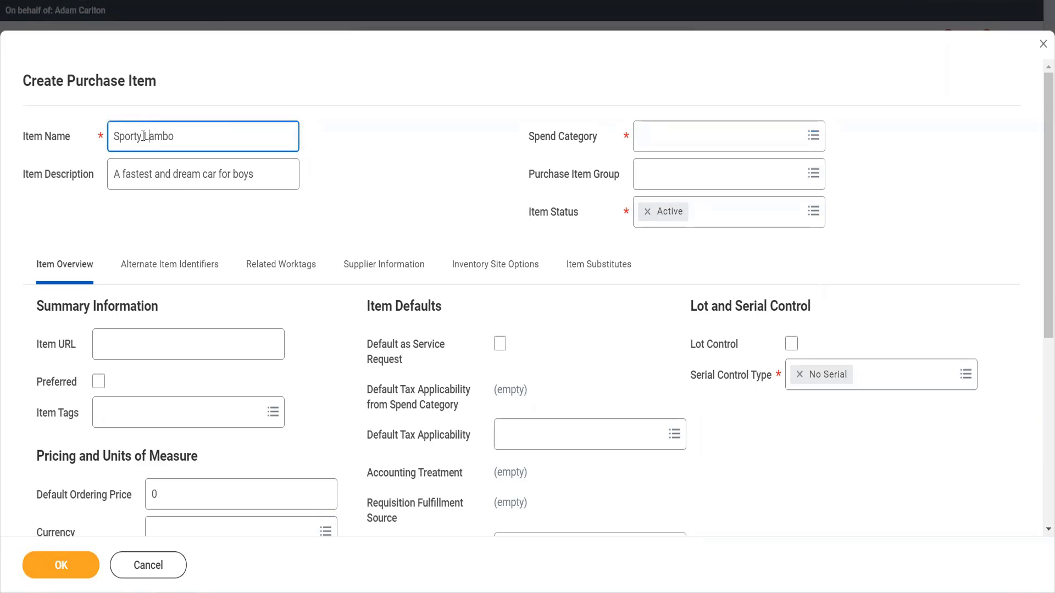
key(BackSpace)
key(BackSpace)
key(BackSpace)
key(BackSpace)
text(ider)
click(328, 167)
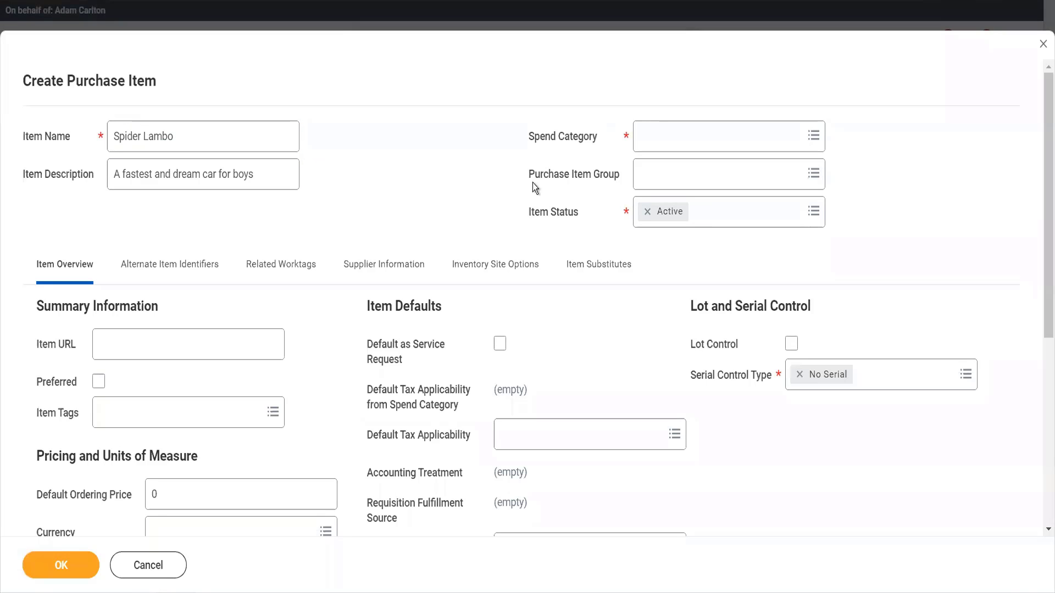
Search spend categories for car and select Luxury Cars adn Ships as the item's spend category.
click(657, 142)
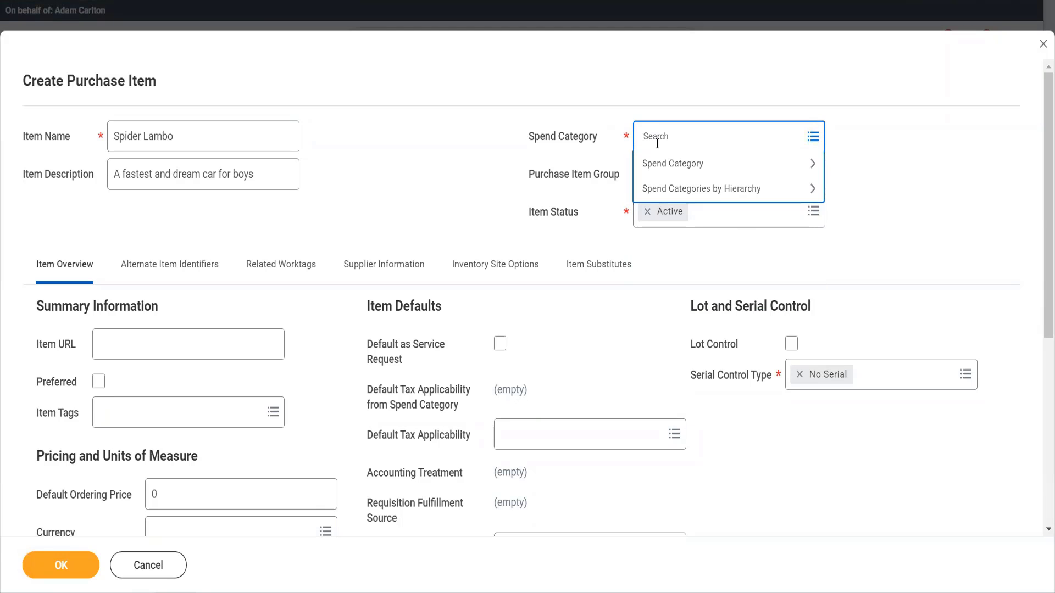
text(car)
key(Return)
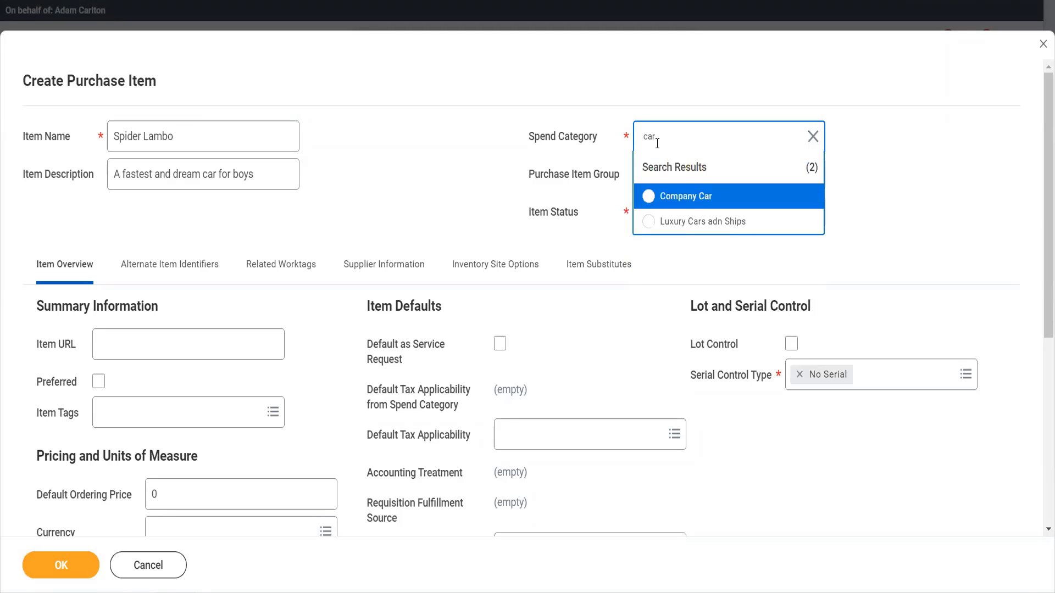
click(711, 233)
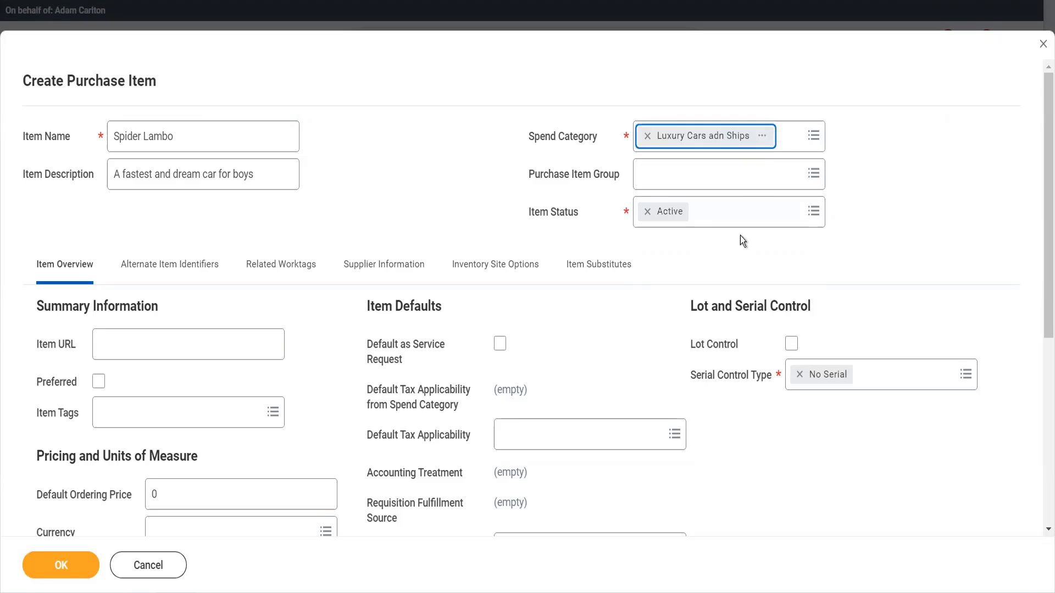
Open the Luxury Cars adn Ships spend category's details in a new browser tab.
click(763, 136)
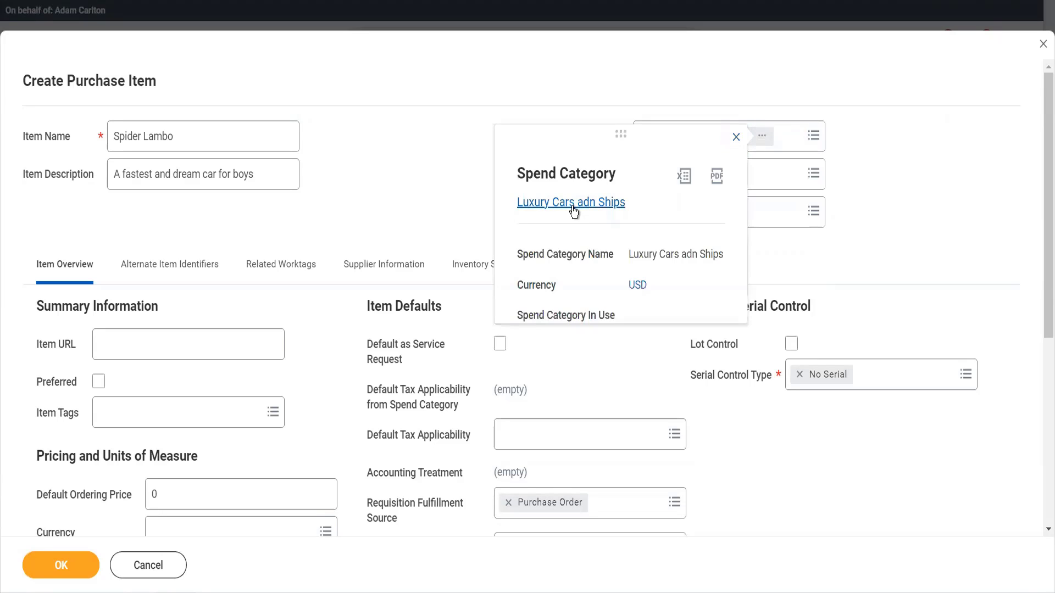
right_click(585, 226)
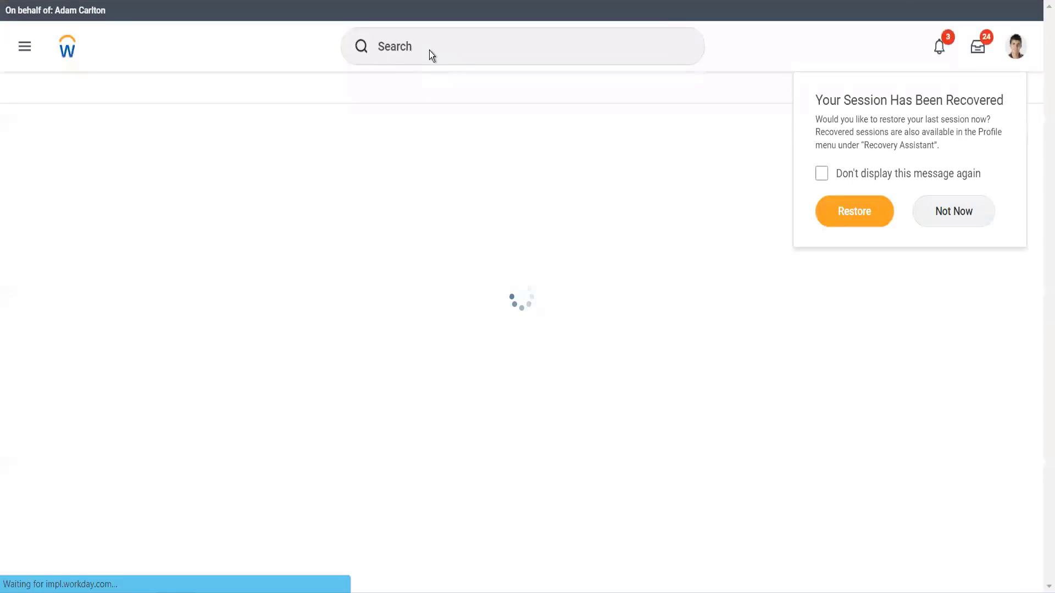
click(971, 222)
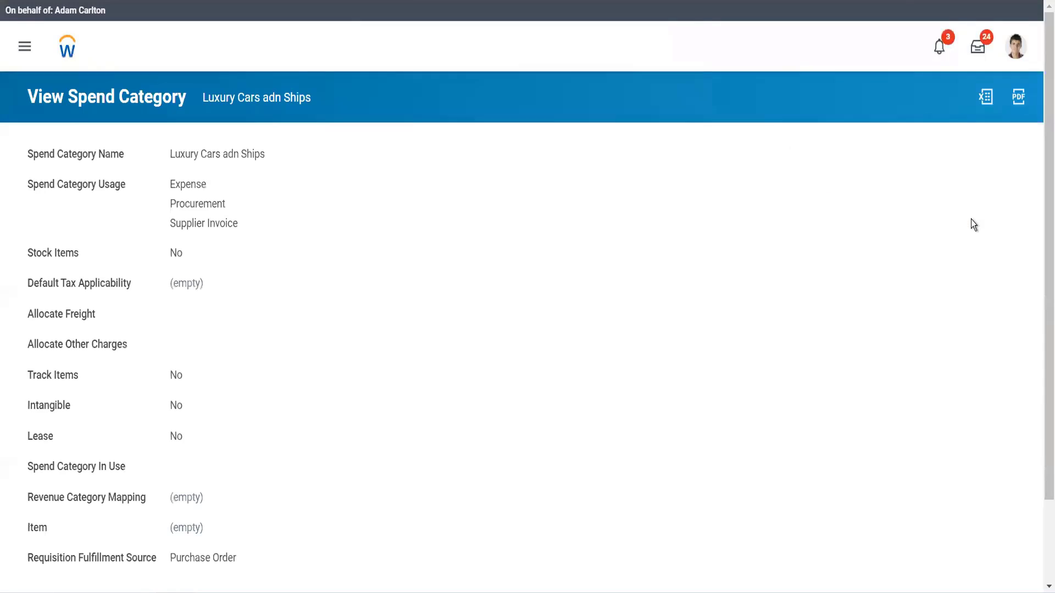
click(461, 47)
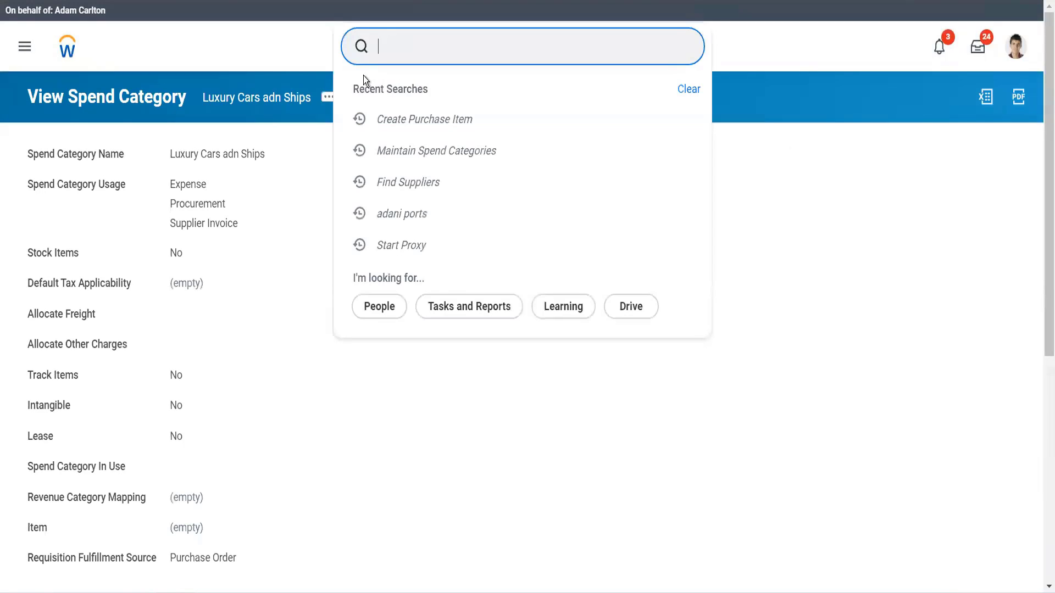
click(328, 99)
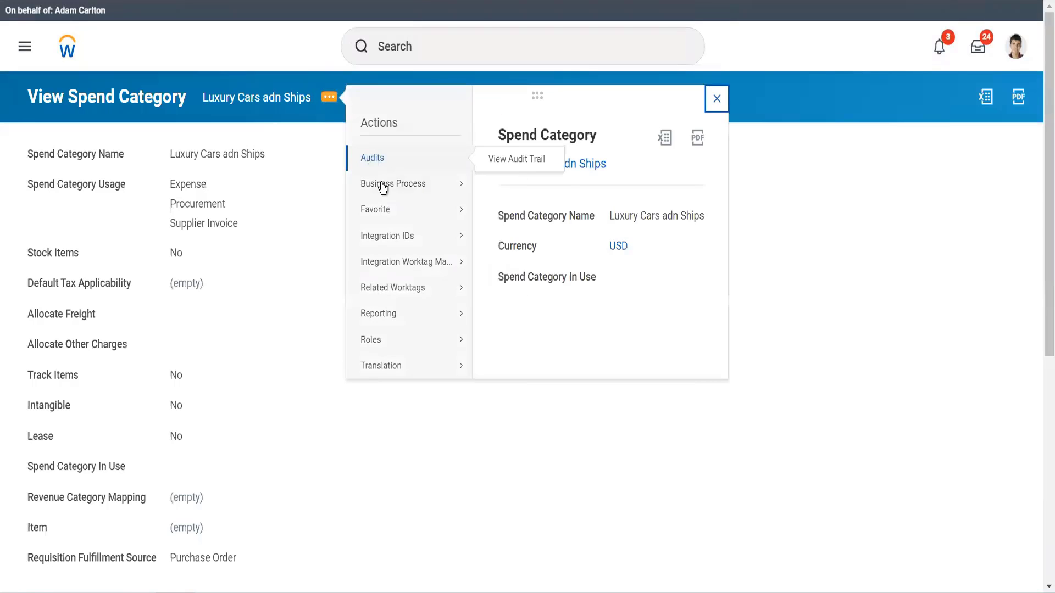
mouse_move(417, 259)
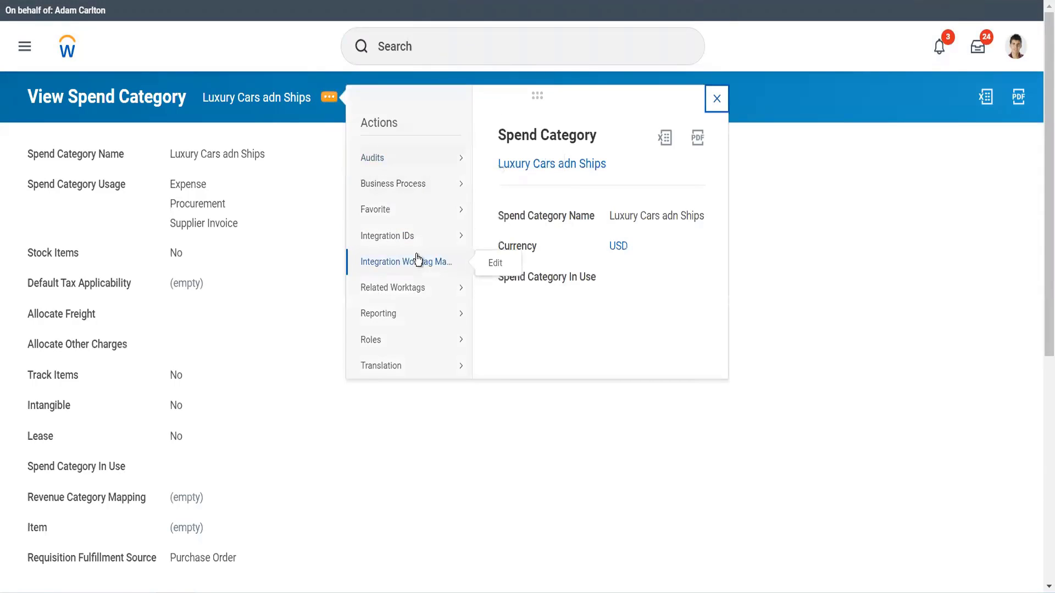
Open the Maintain Spend Categories task for spend categories without a hierarchy.
click(461, 50)
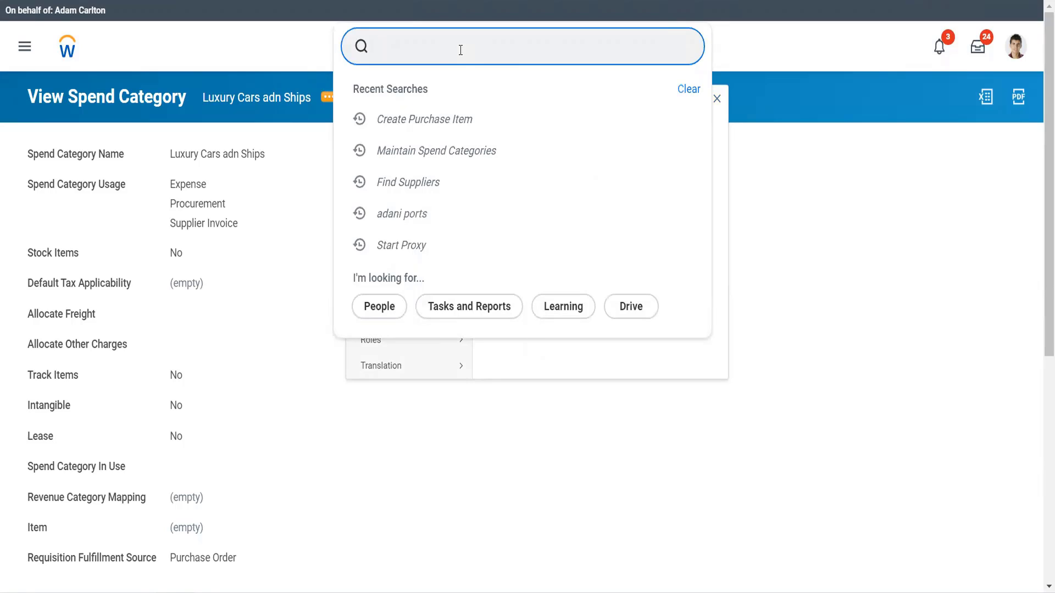
text(mai spend cate)
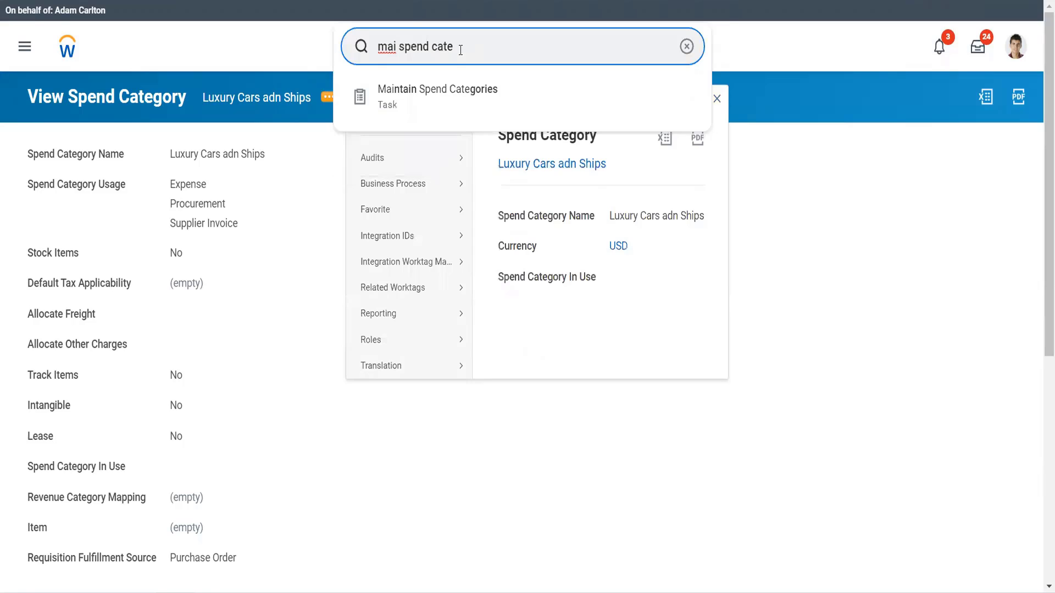
key(Down)
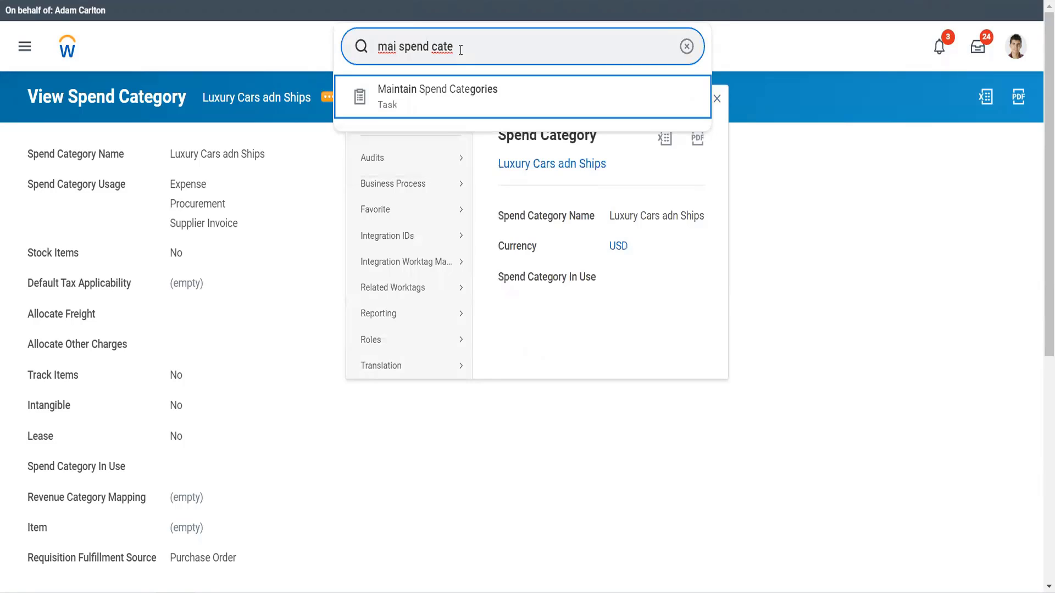
key(Return)
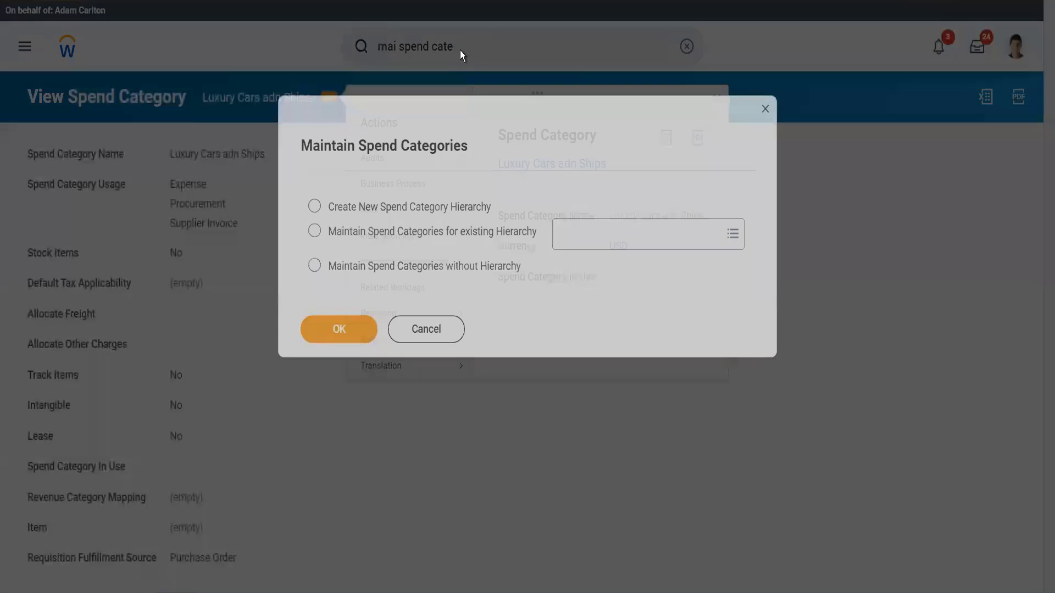
click(384, 262)
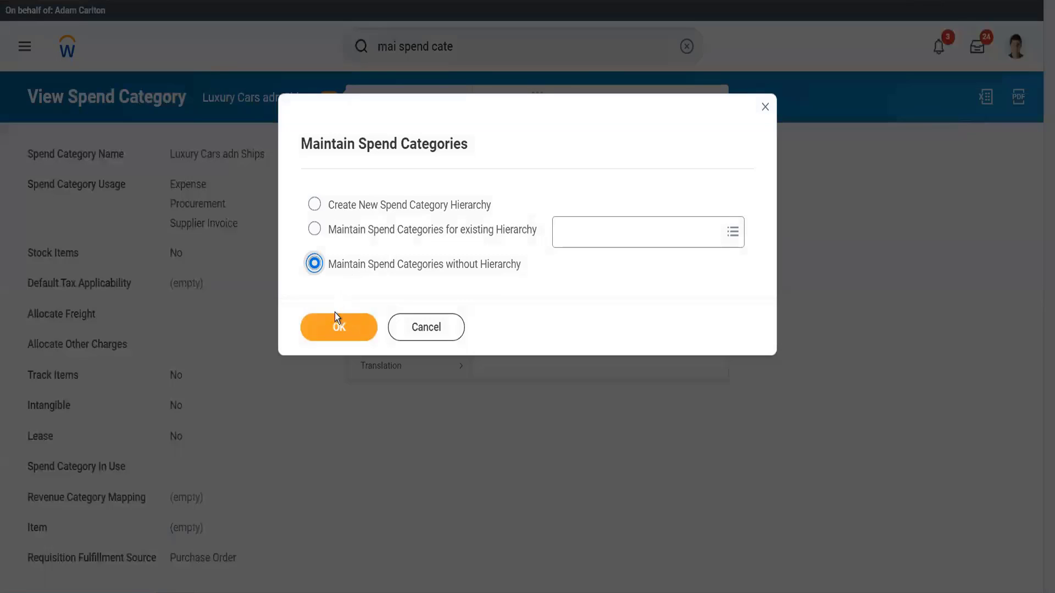
click(333, 329)
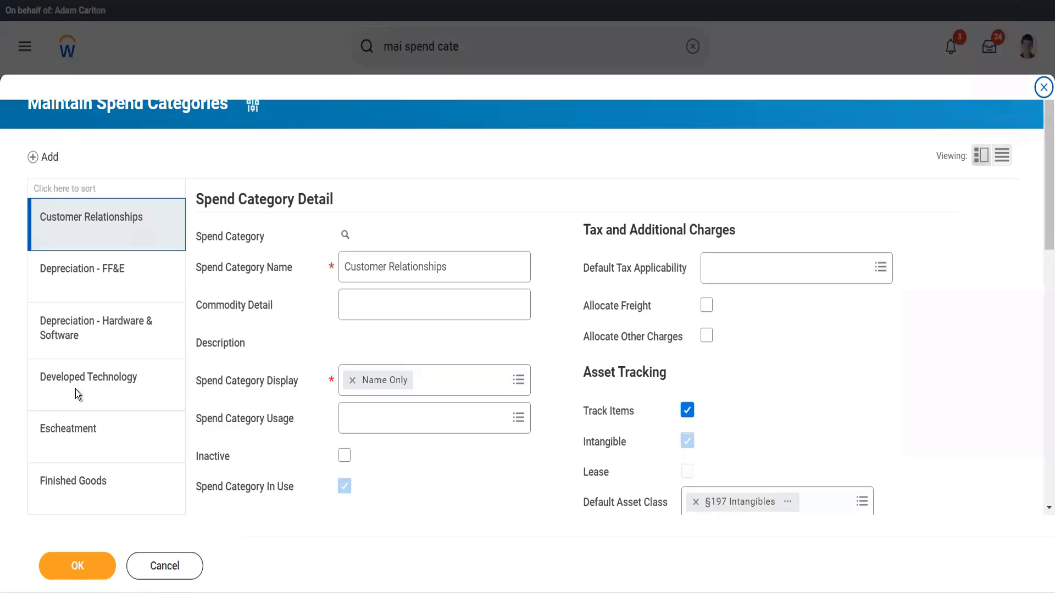
Correct the spend category name to Luxury Cars and Ships and save the change.
scroll(75, 391, down, 5)
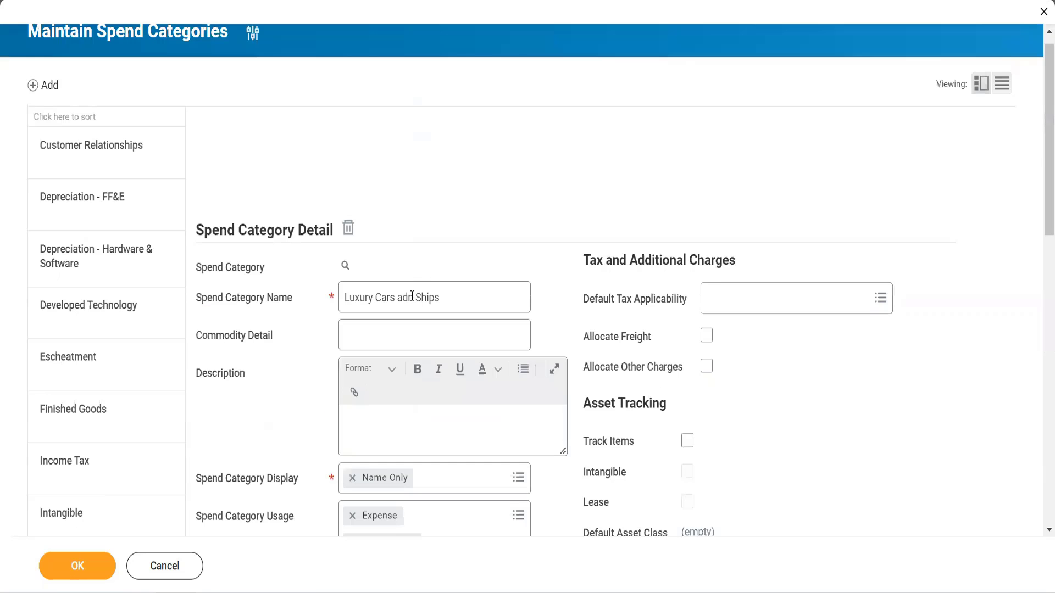
click(412, 296)
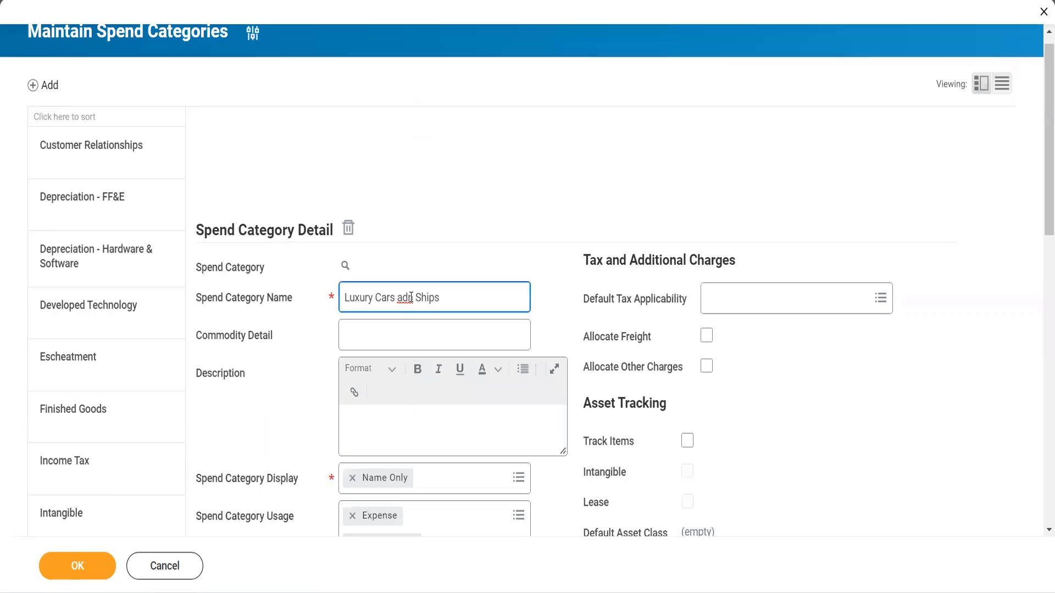
key(BackSpace)
text(d)
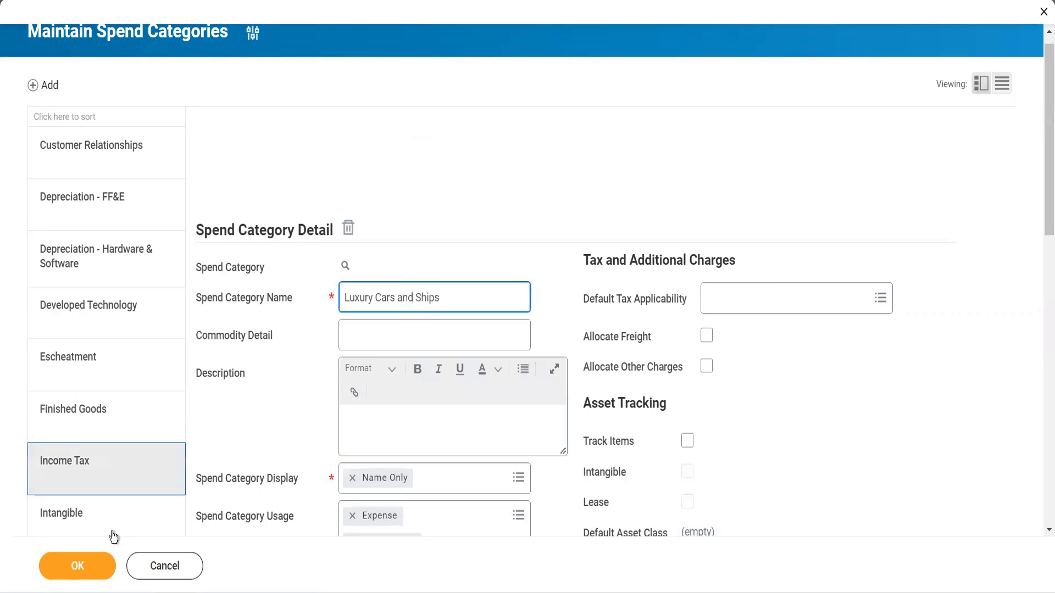
click(86, 574)
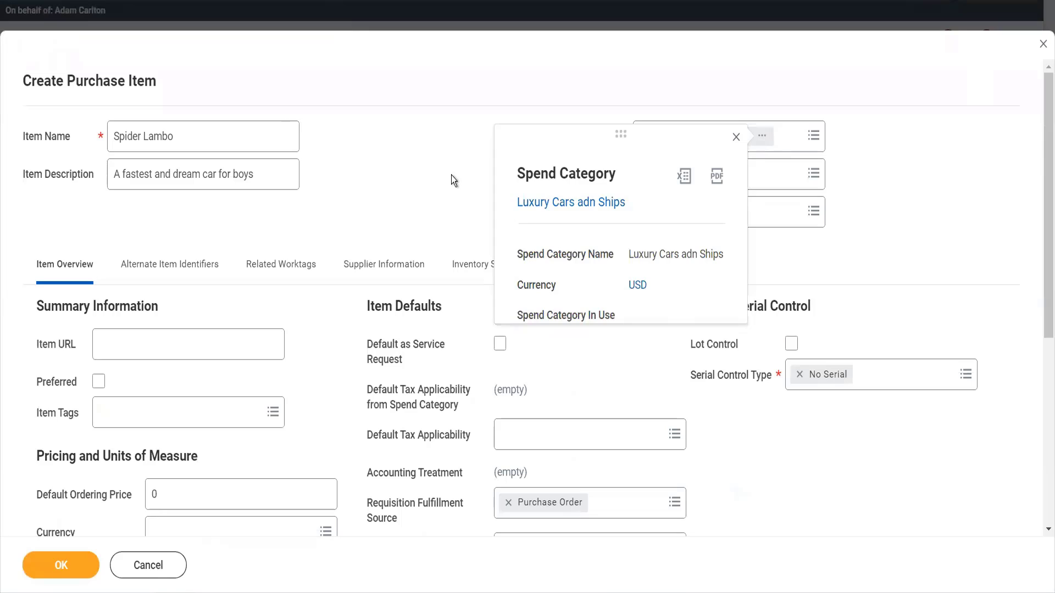
Back in the purchase item, set the default ordering price to 1 and the currency to USD.
click(453, 180)
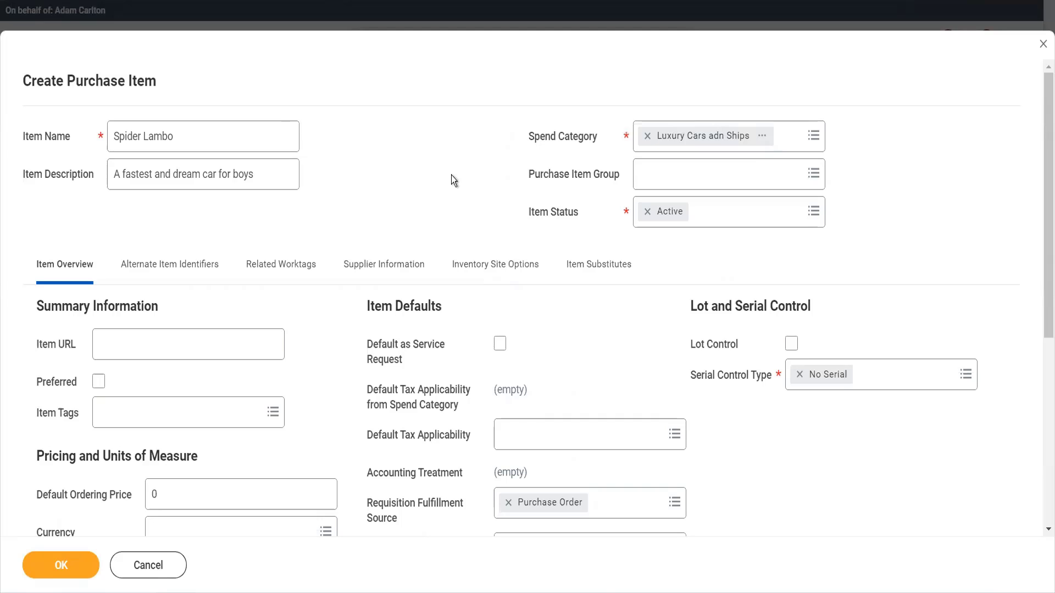
scroll(454, 180, down, 1)
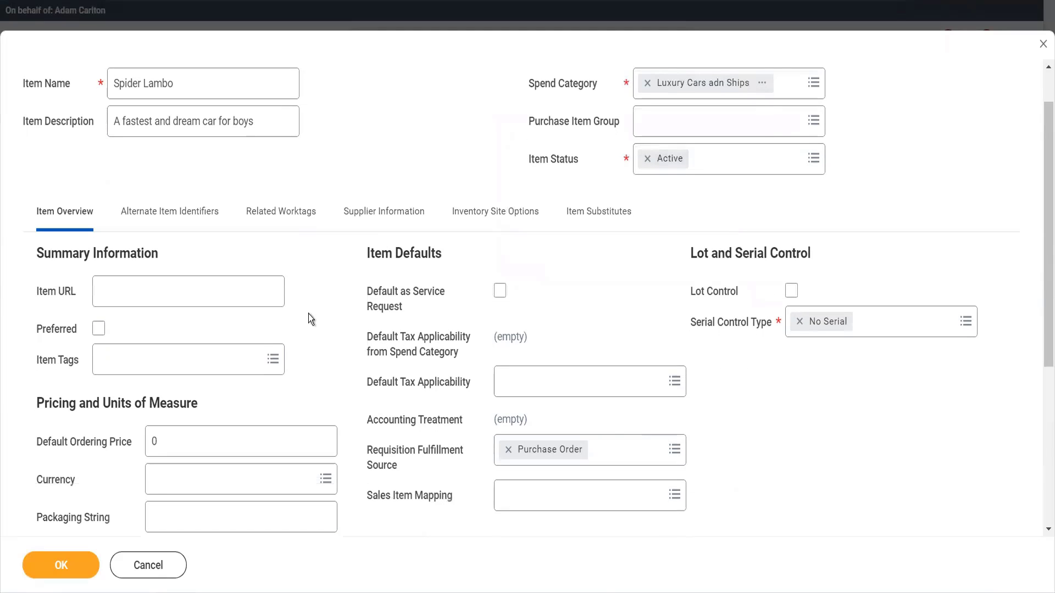
scroll(328, 348, down, 3)
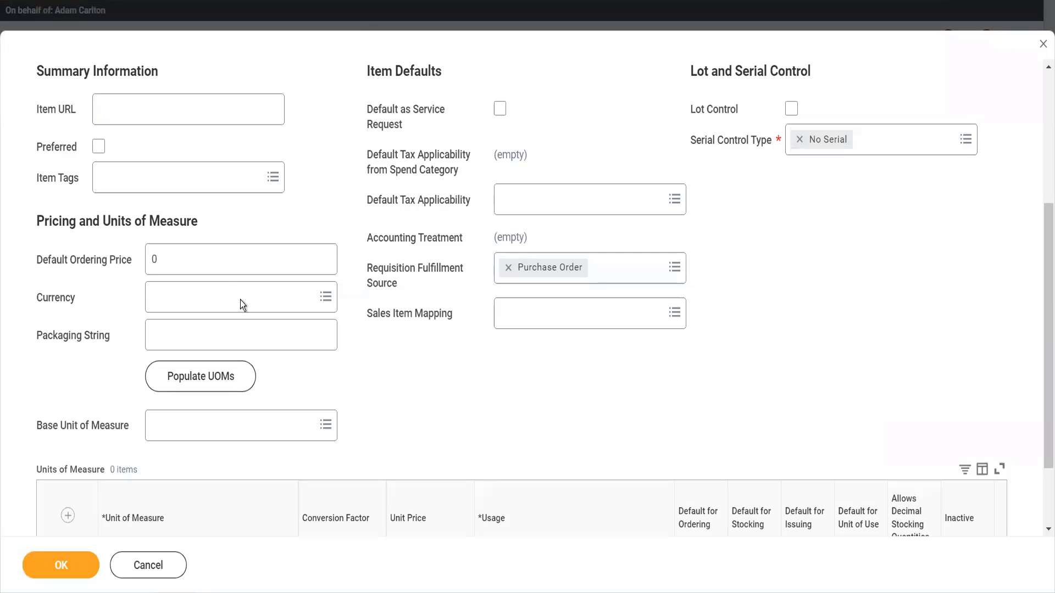
click(199, 256)
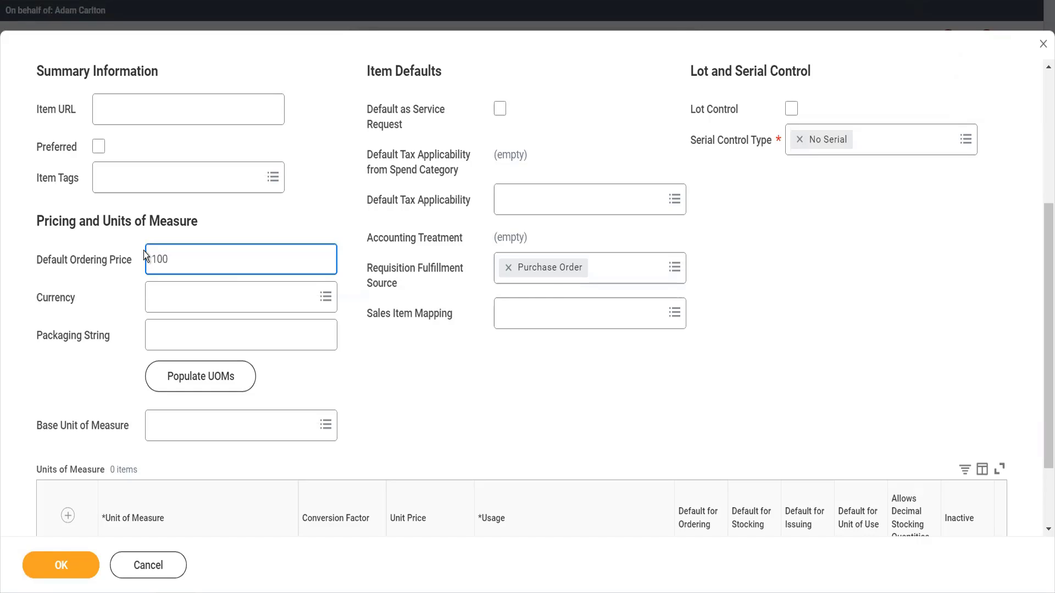
key(Tab)
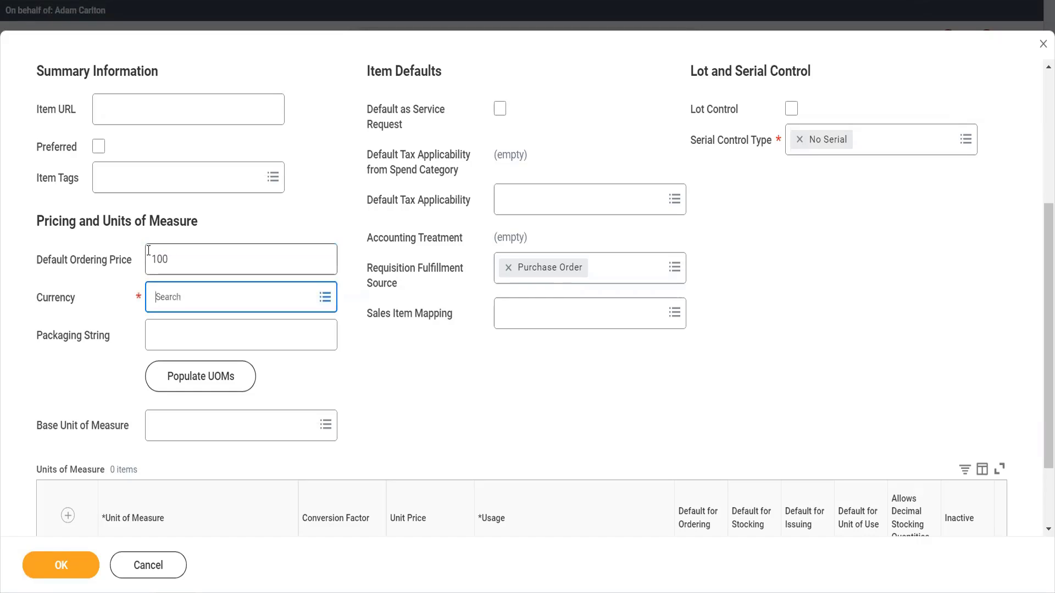
click(149, 251)
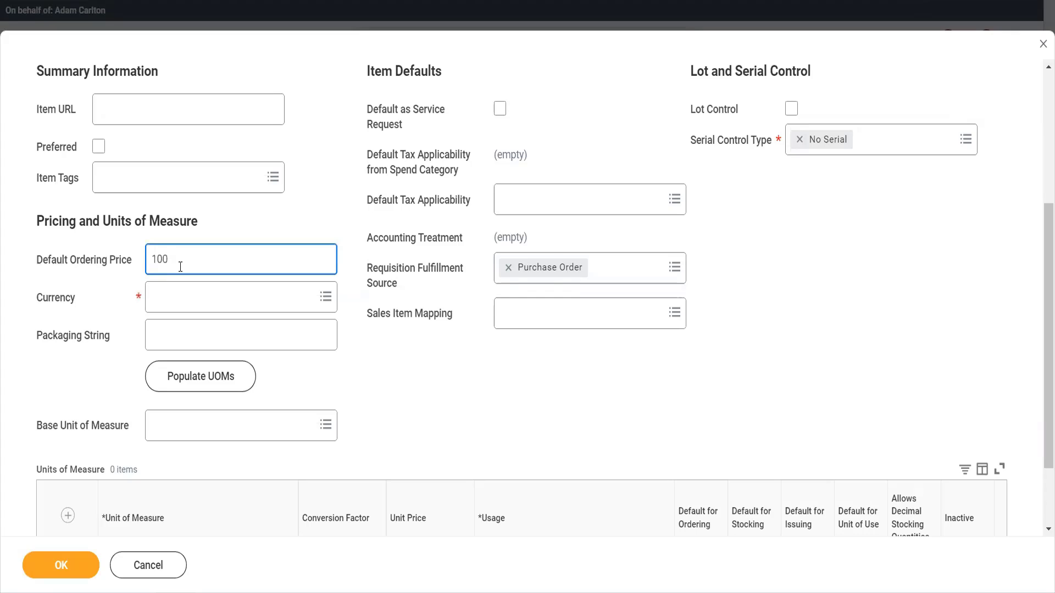
key(BackSpace)
key(BackSpace)
key(Tab)
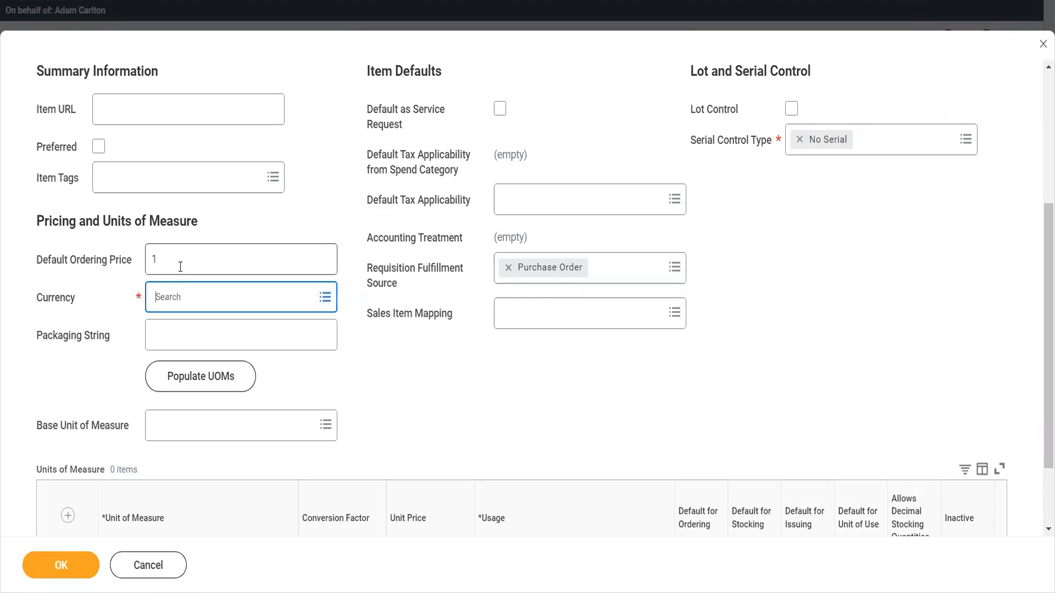
text(usd)
key(Return)
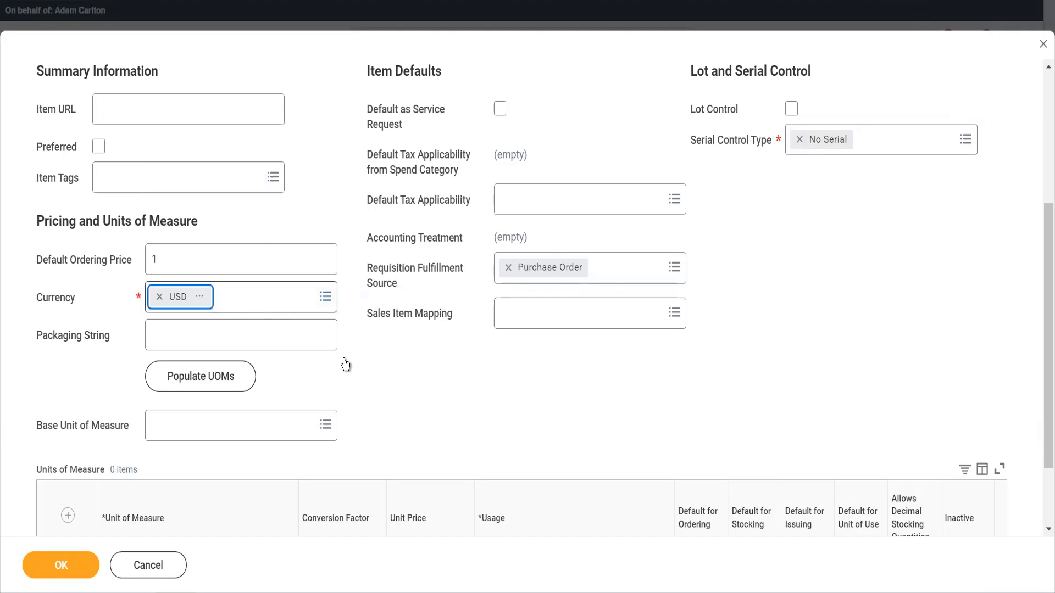
Set the base unit of measure to Each and give the Each unit of measure a unit price of 100.
click(232, 422)
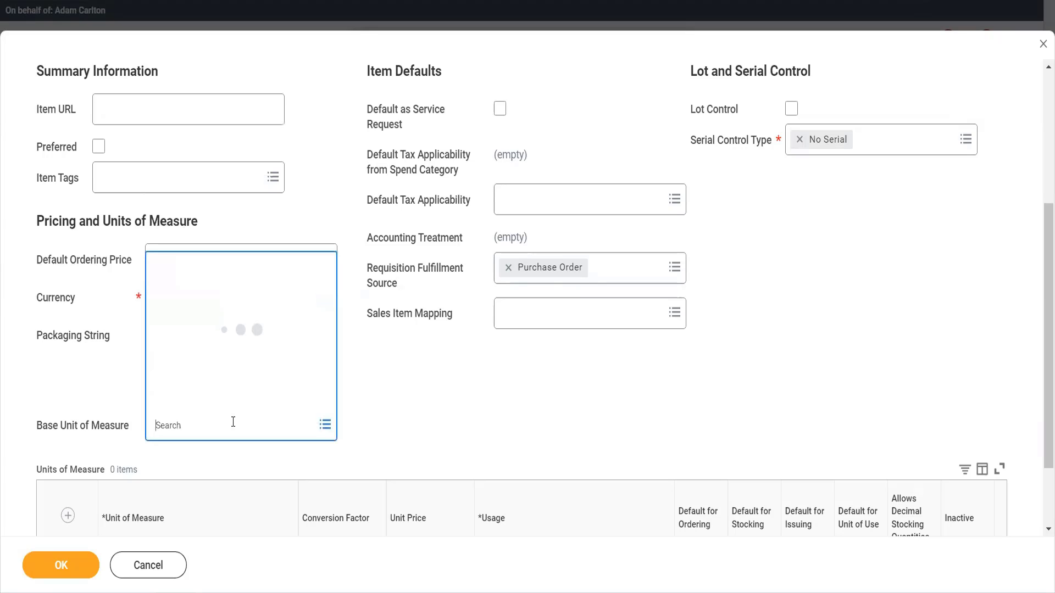
text(each)
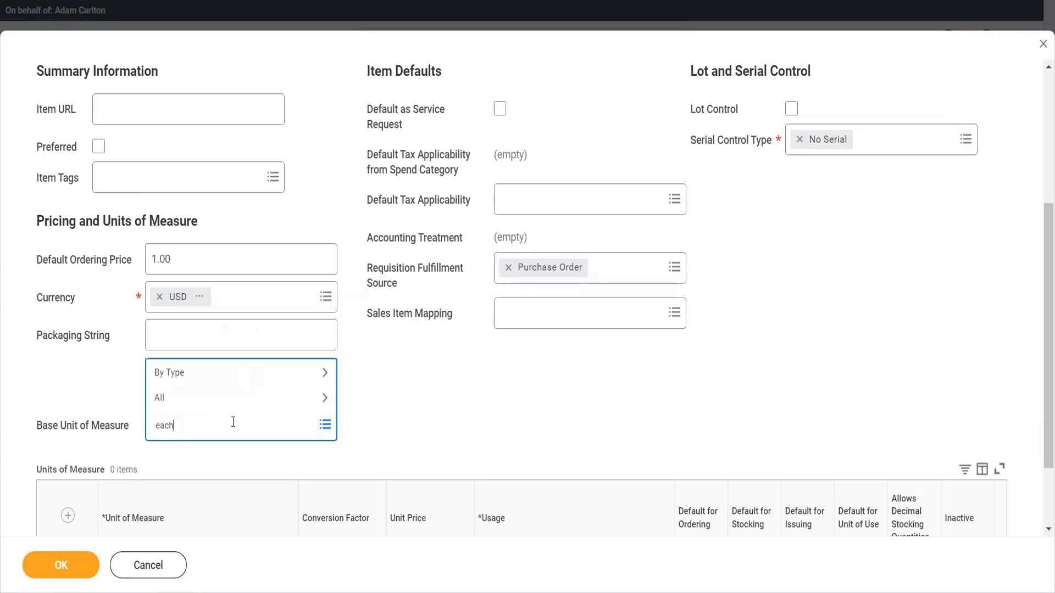
key(Return)
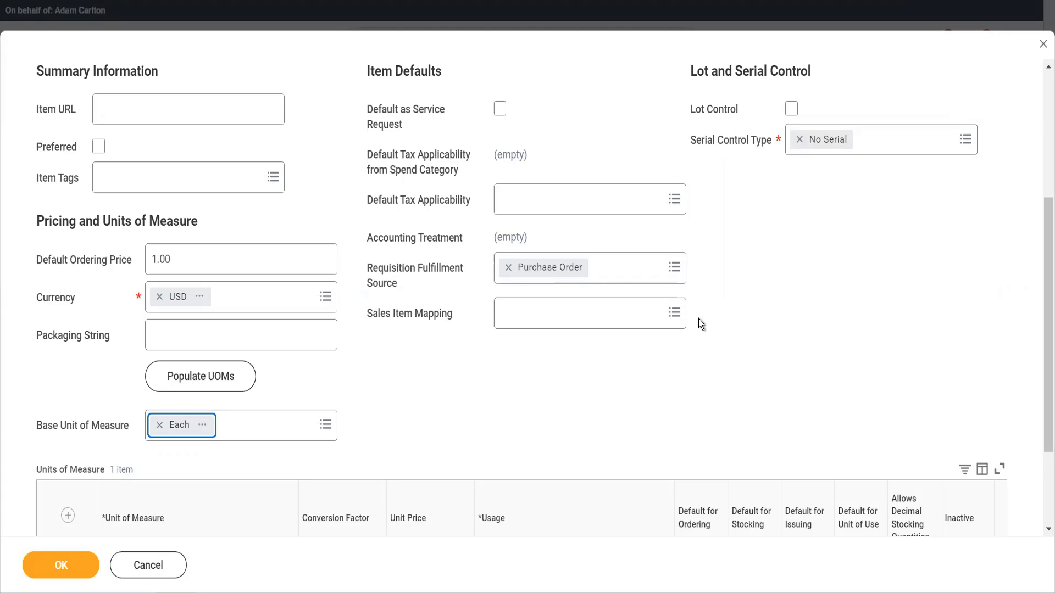
scroll(699, 320, down, 3)
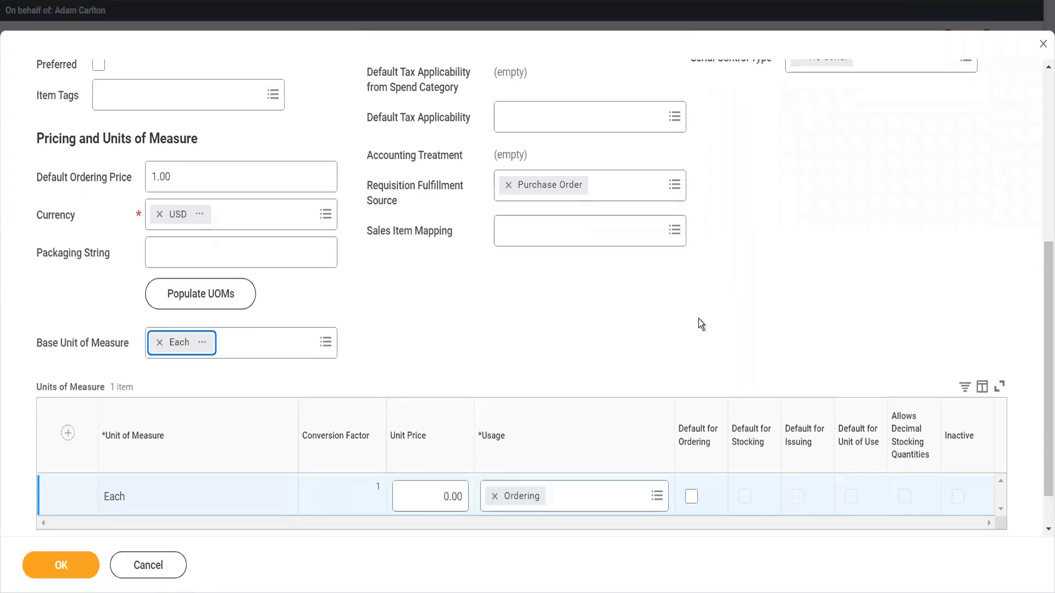
scroll(701, 324, down, 1)
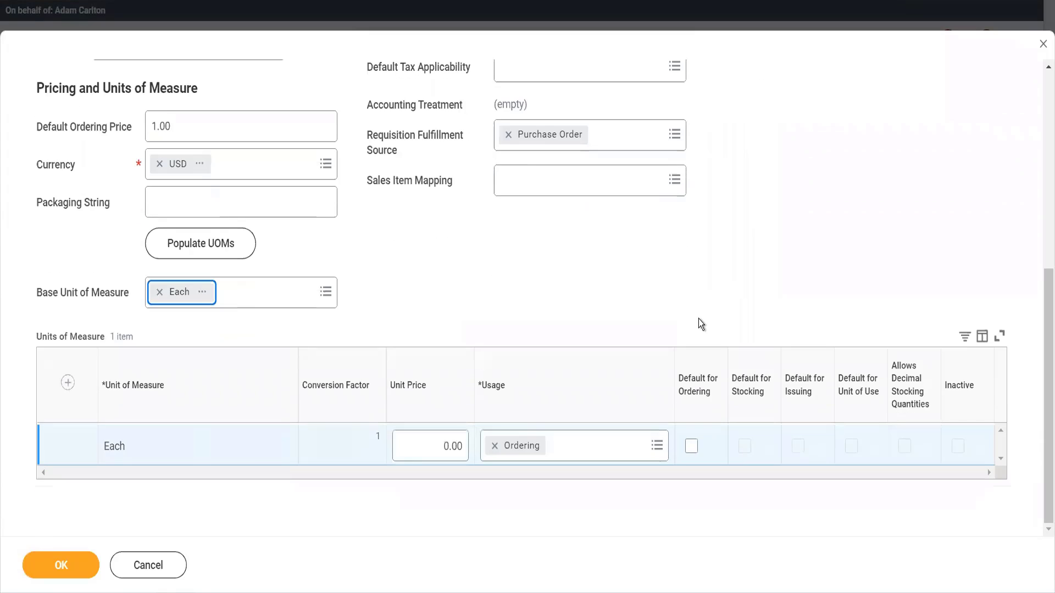
click(446, 445)
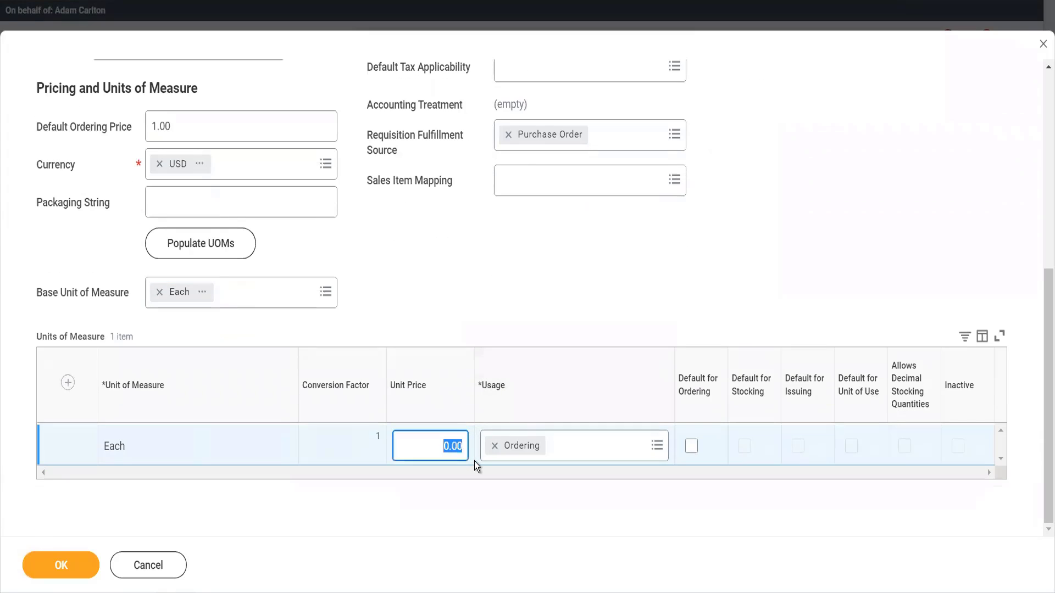
text(100)
key(Tab)
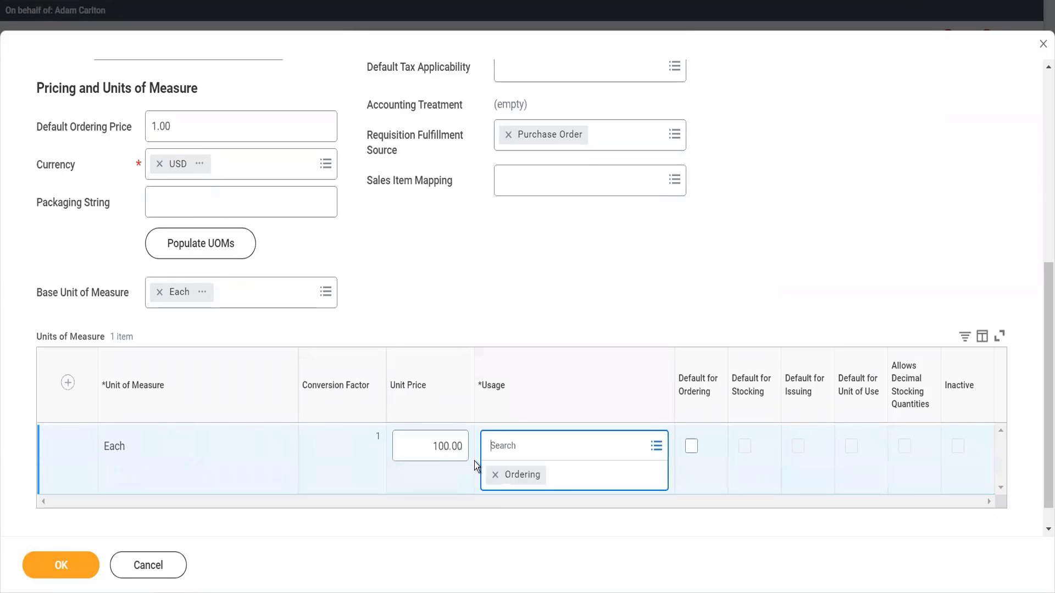
key(Tab)
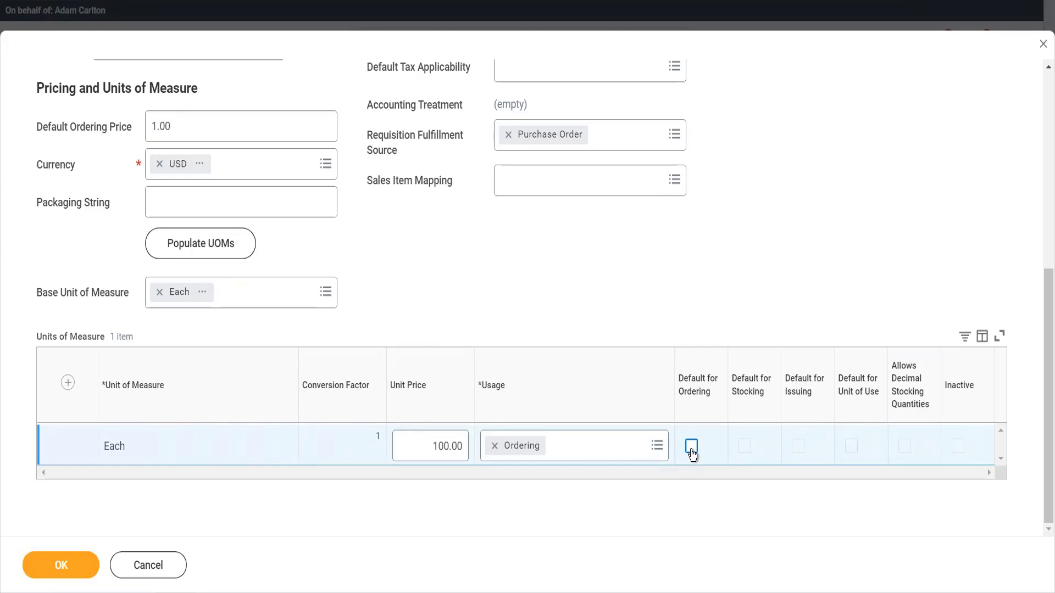
scroll(528, 296, up, 4)
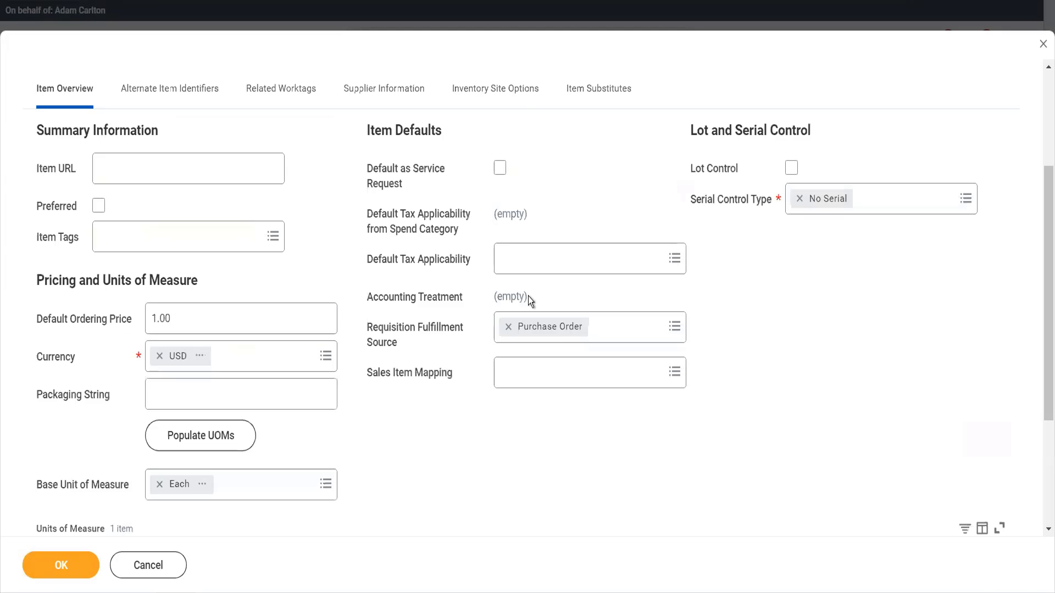
scroll(530, 301, down, 2)
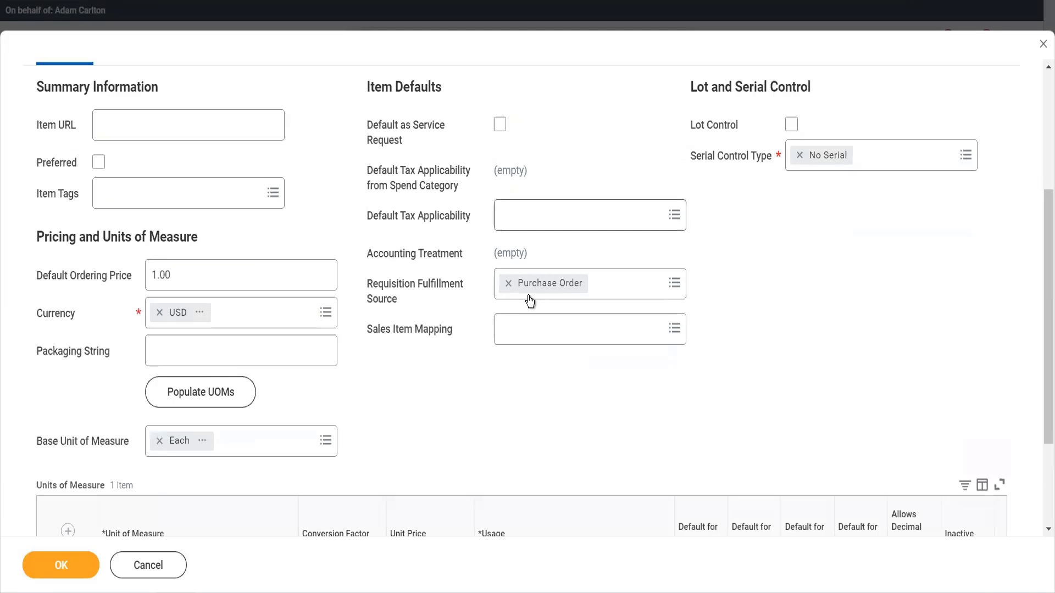
scroll(536, 367, down, 3)
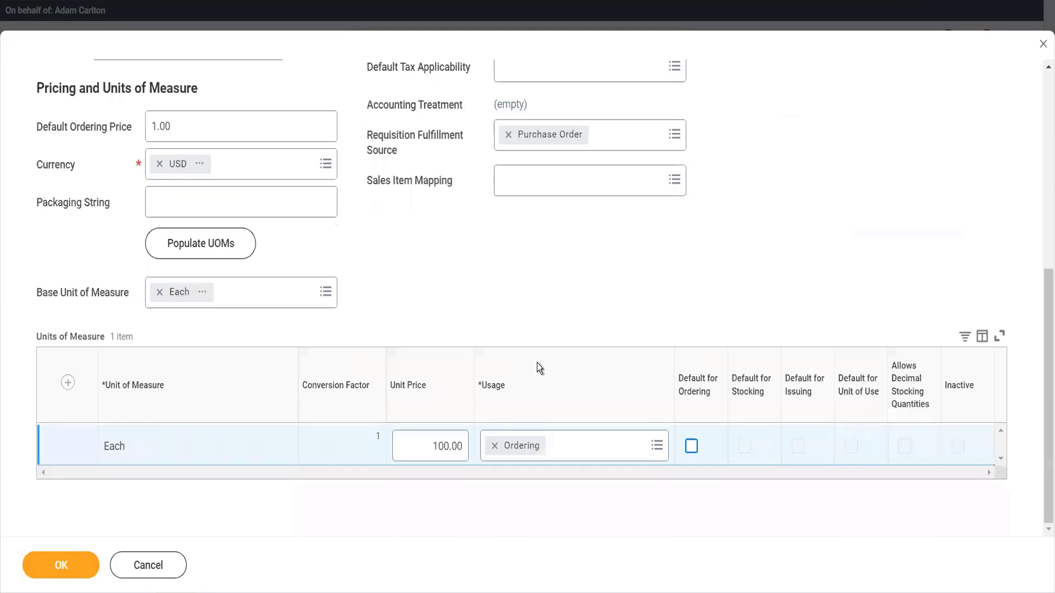
Submit the purchase item and search for the View Account Posting Rule Set report.
click(75, 566)
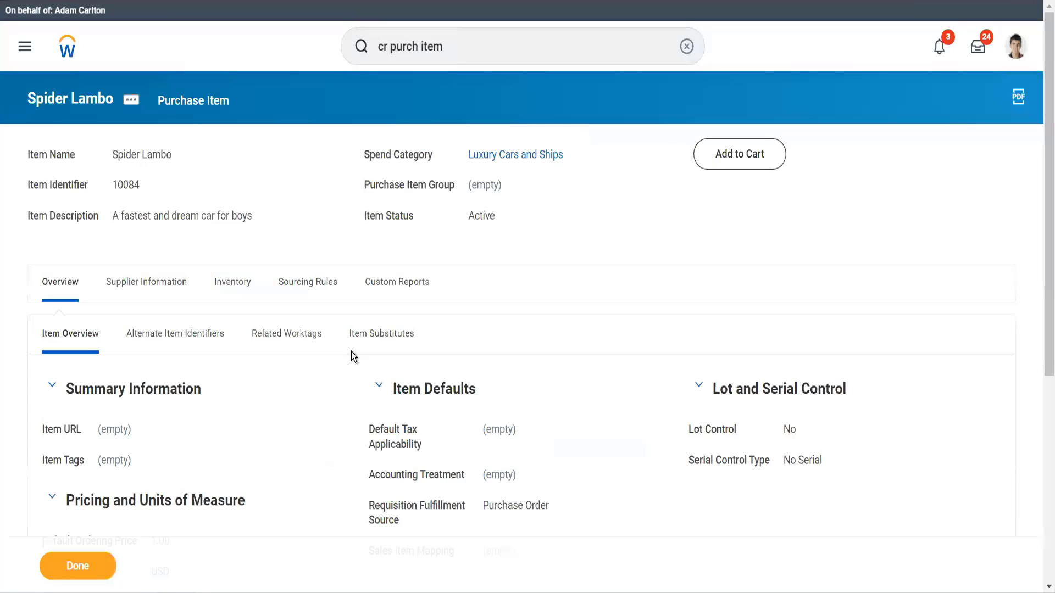
click(490, 44)
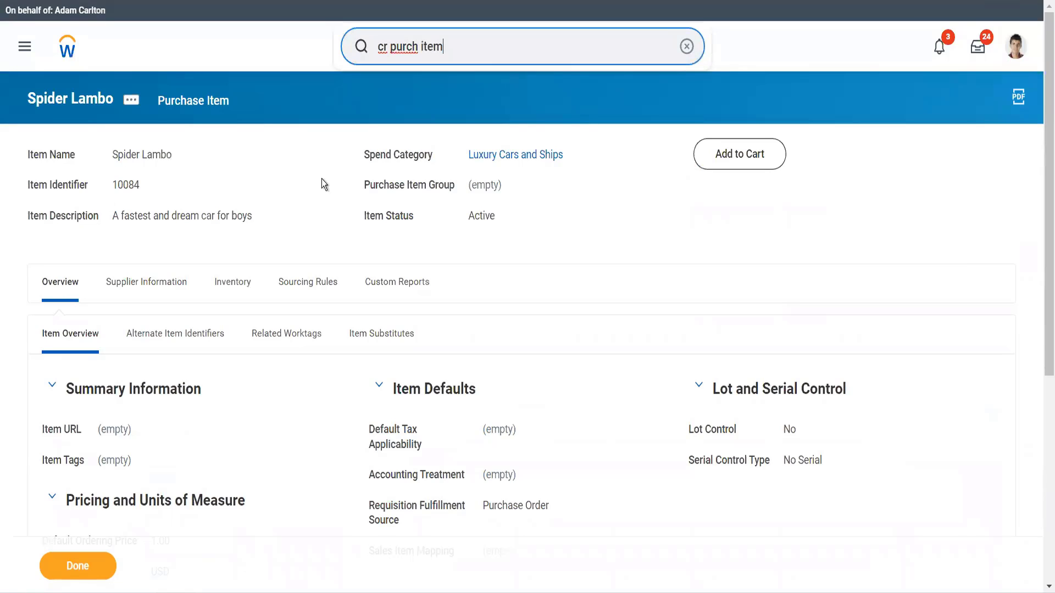
drag(408, 46, 382, 49)
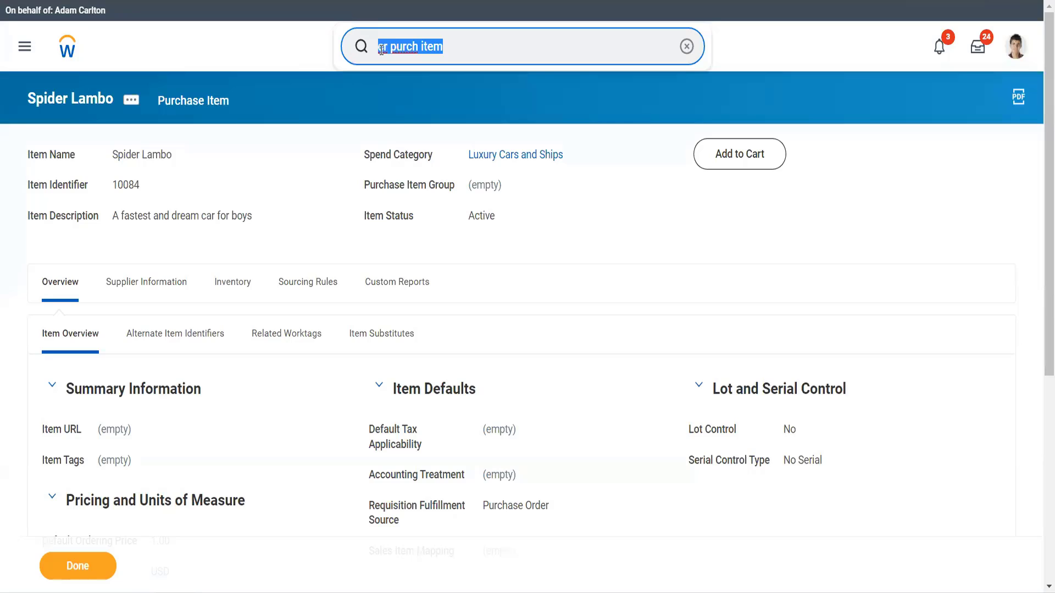
key(BackSpace)
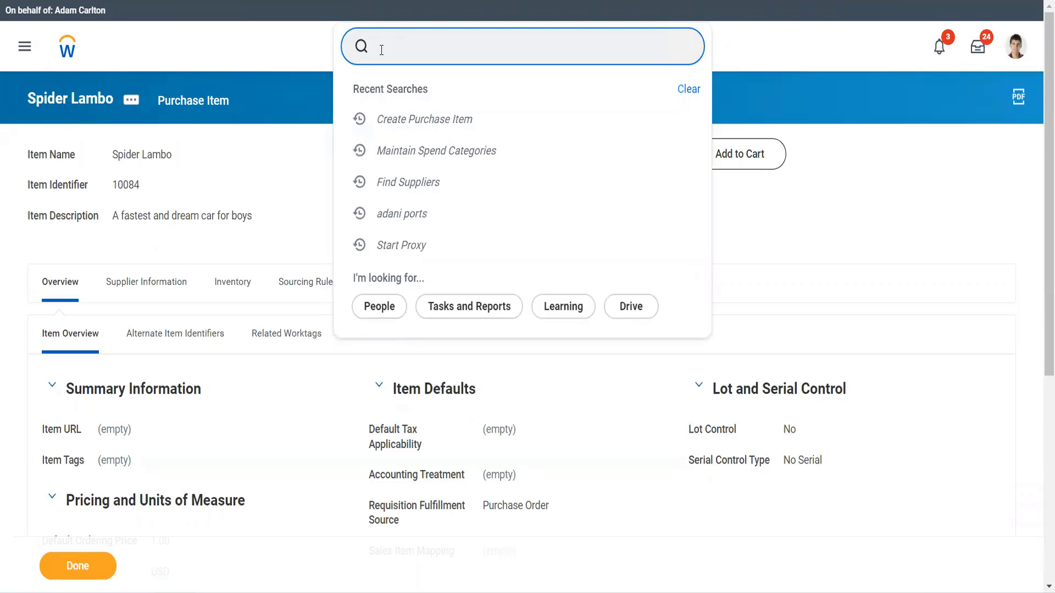
text(view acc)
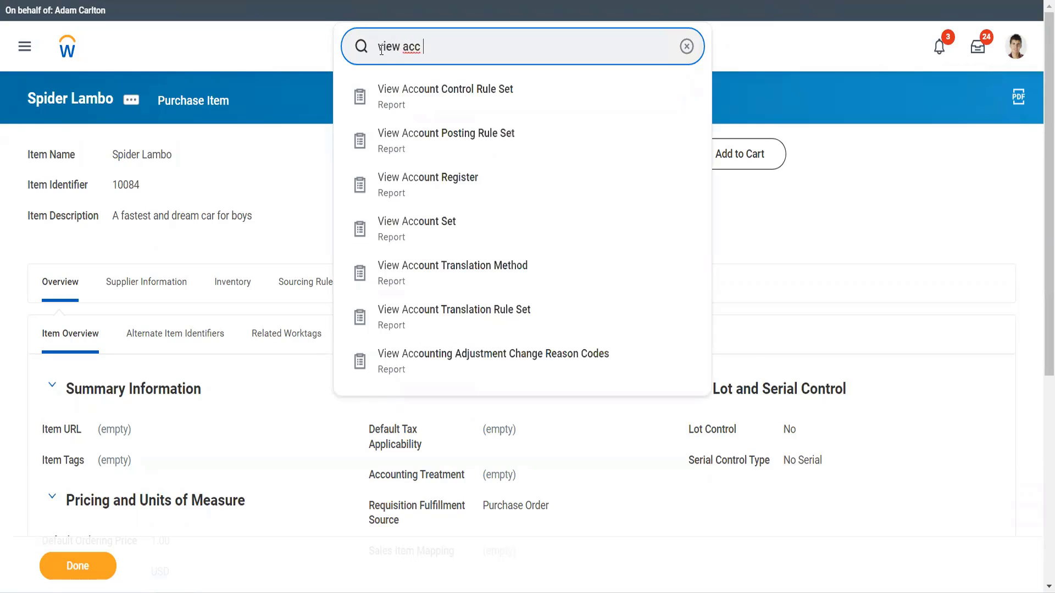
text( post rule)
key(Down)
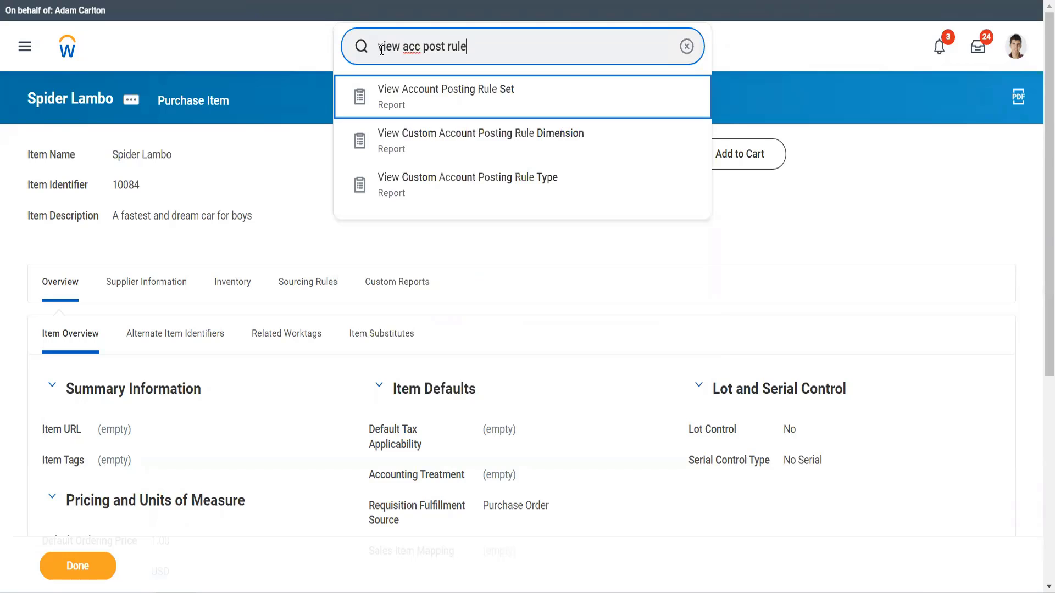
key(Return)
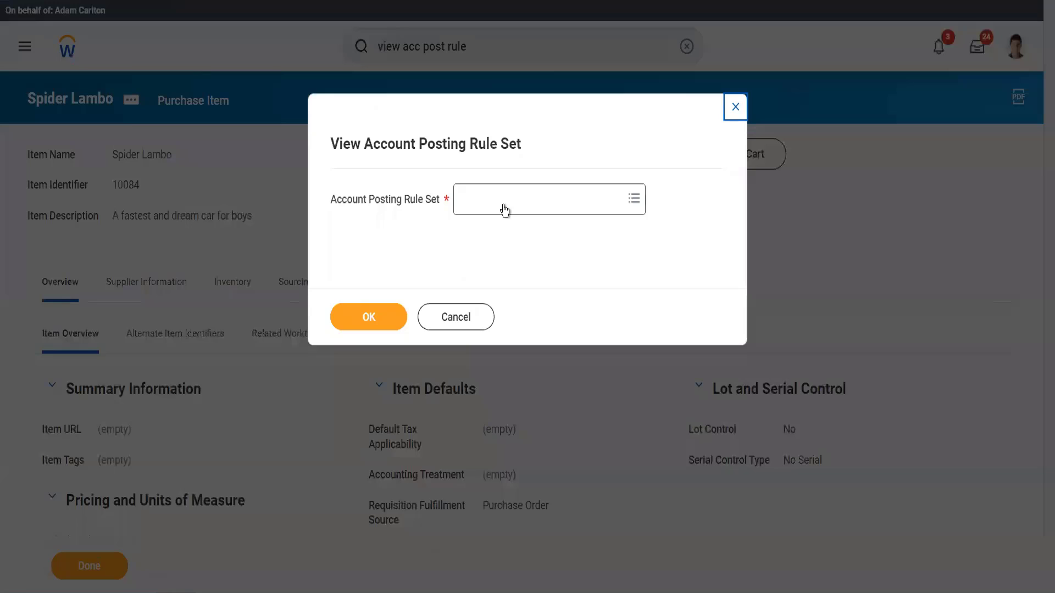
Open the Standard Corporate Account Posting Rule set in the View Account Posting Rule Set report.
click(505, 208)
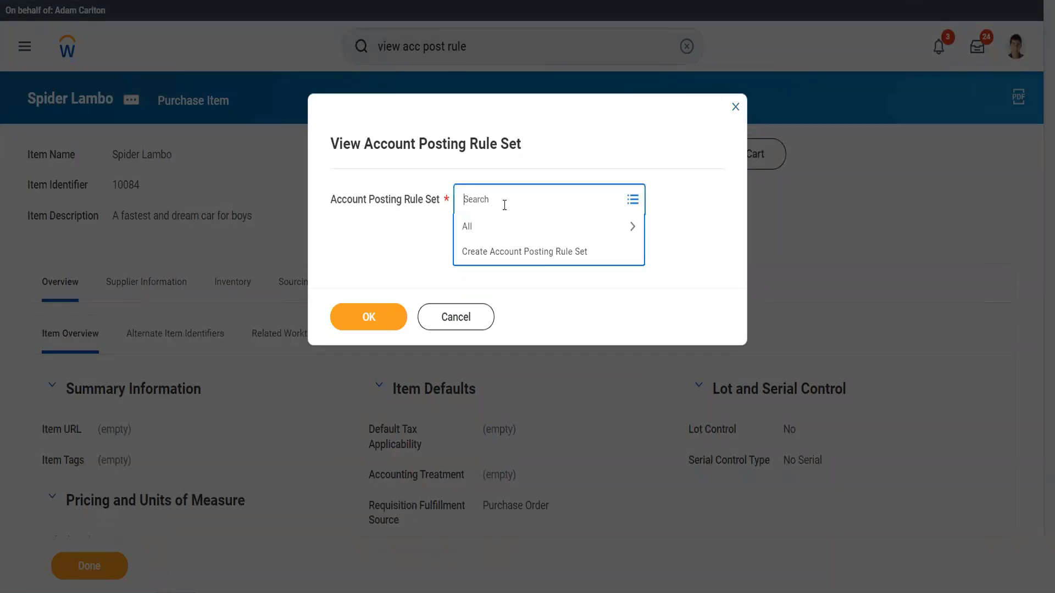
text(st)
key(BackSpace)
key(BackSpace)
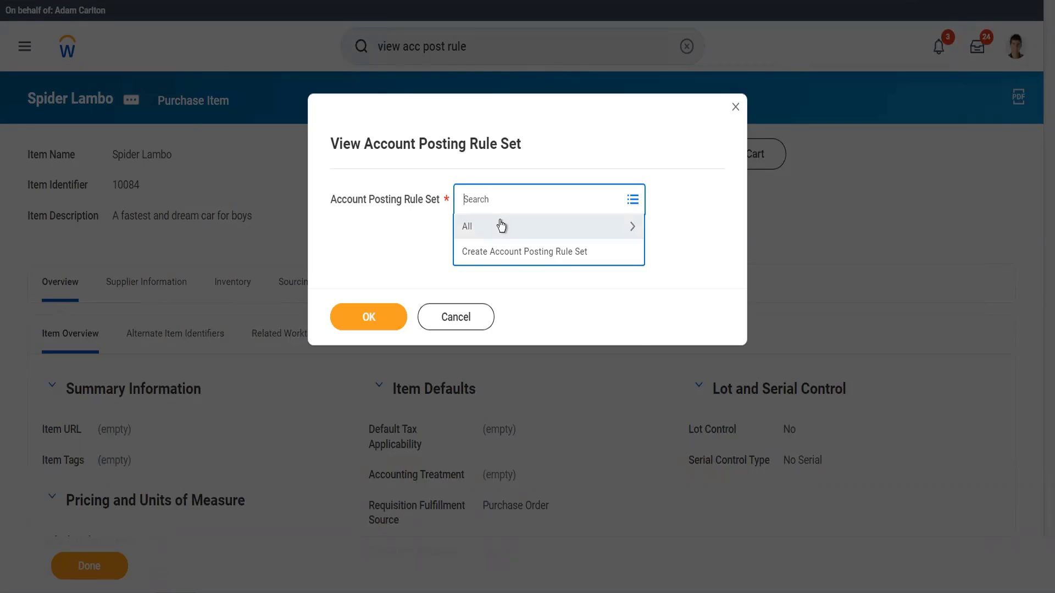
click(499, 226)
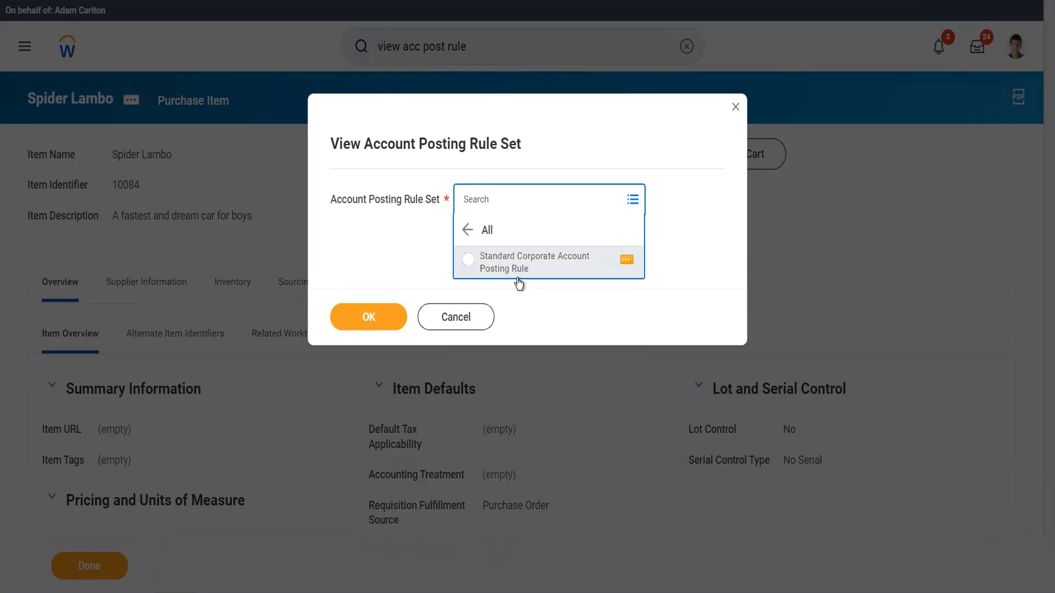
click(516, 273)
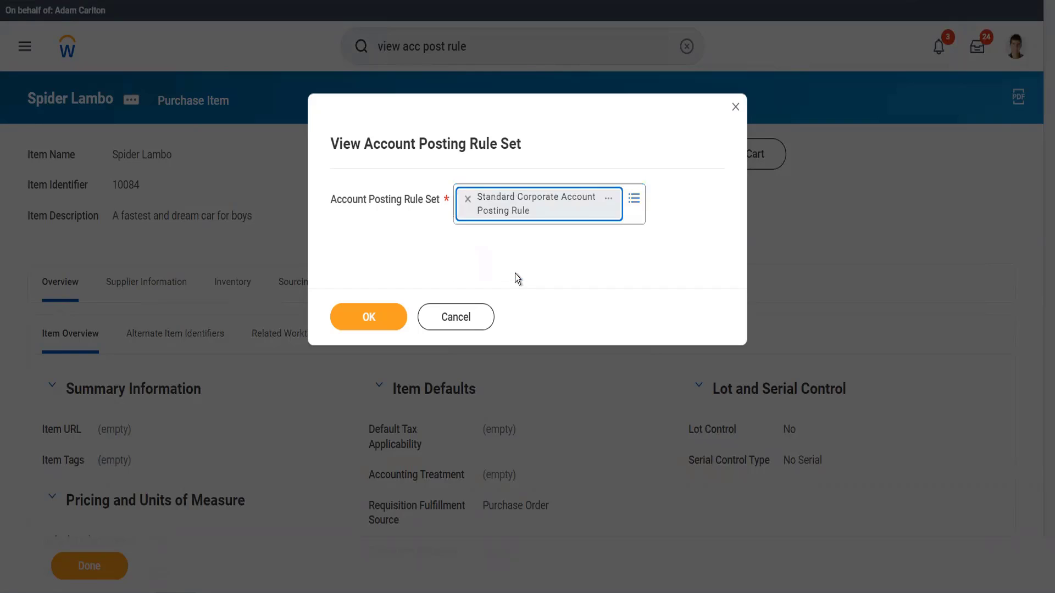
click(374, 316)
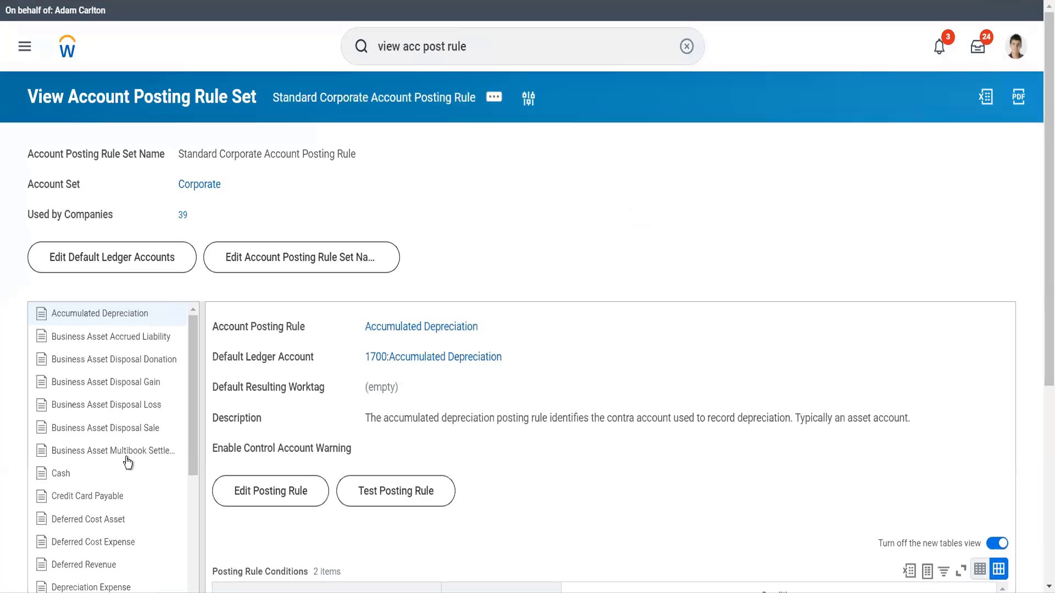
Examine the Spend posting rule's conditions and the Management Fee Expense ledger account details.
scroll(129, 465, down, 10)
scroll(129, 464, down, 5)
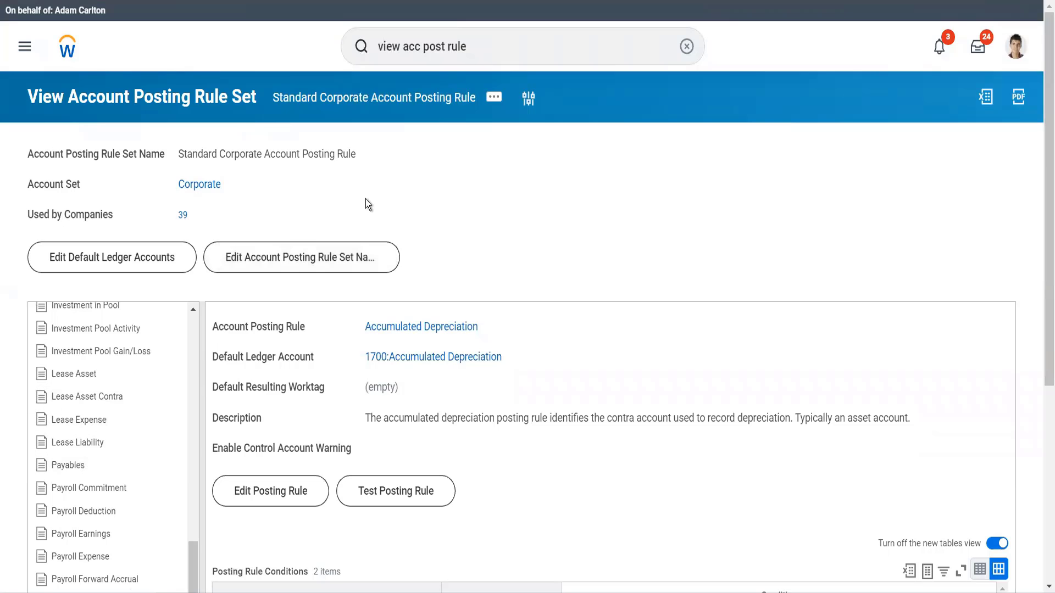
scroll(367, 203, down, 5)
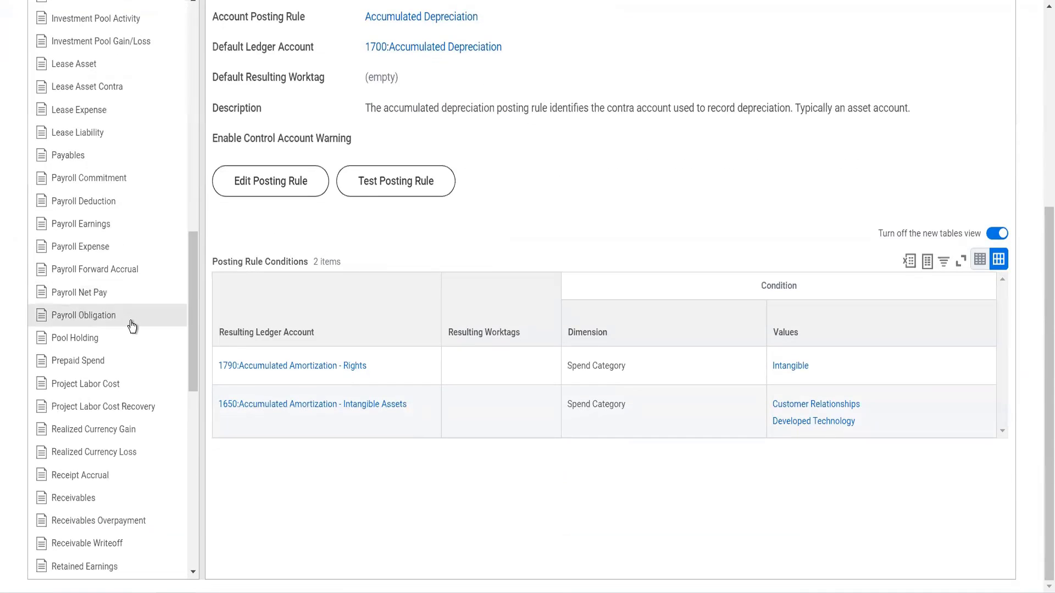
scroll(131, 326, down, 5)
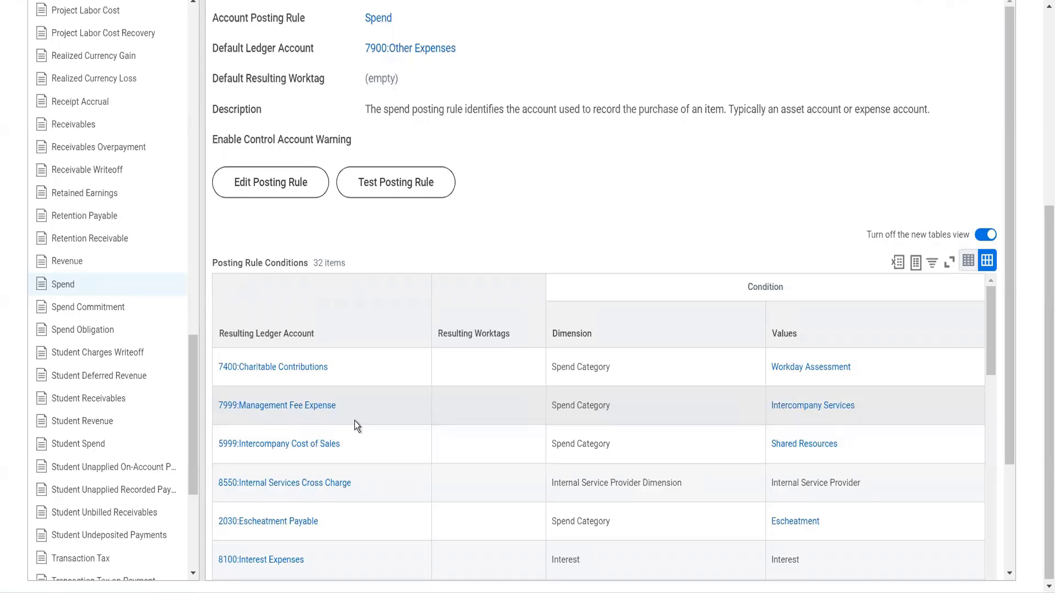
click(346, 407)
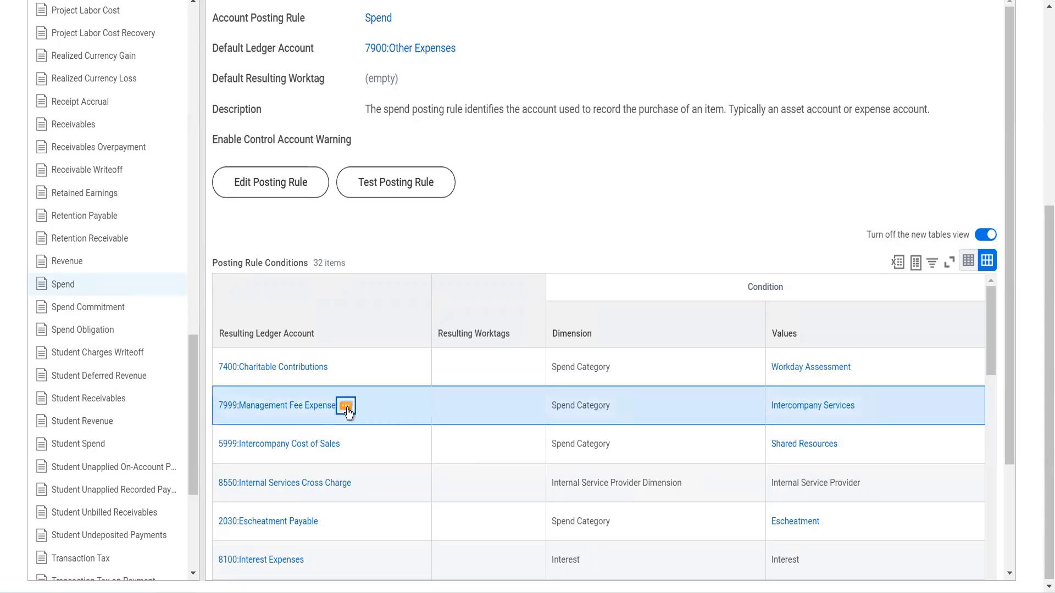
click(346, 407)
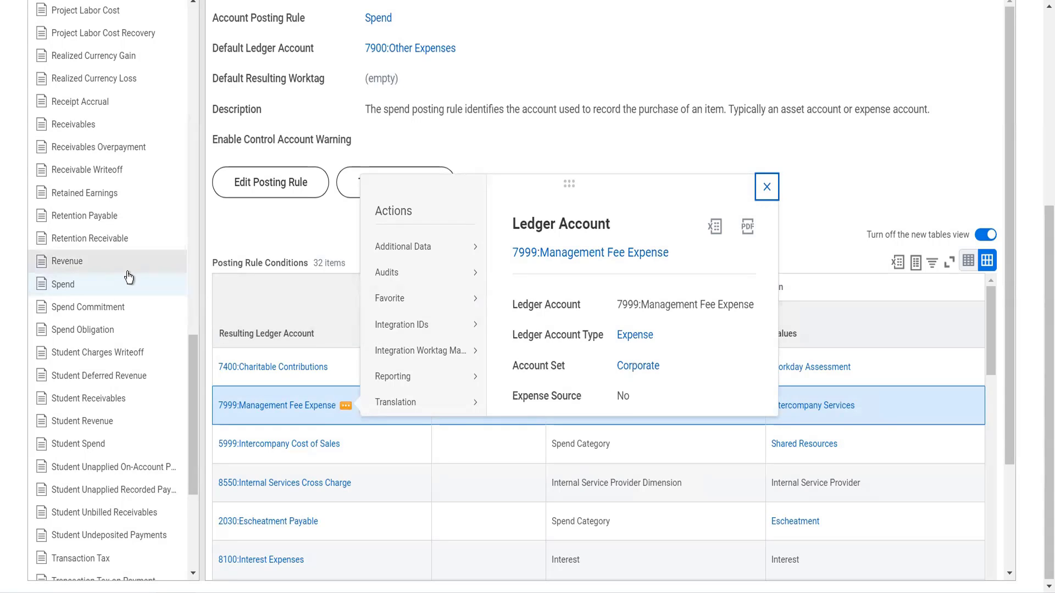
click(570, 84)
scroll(569, 83, up, 5)
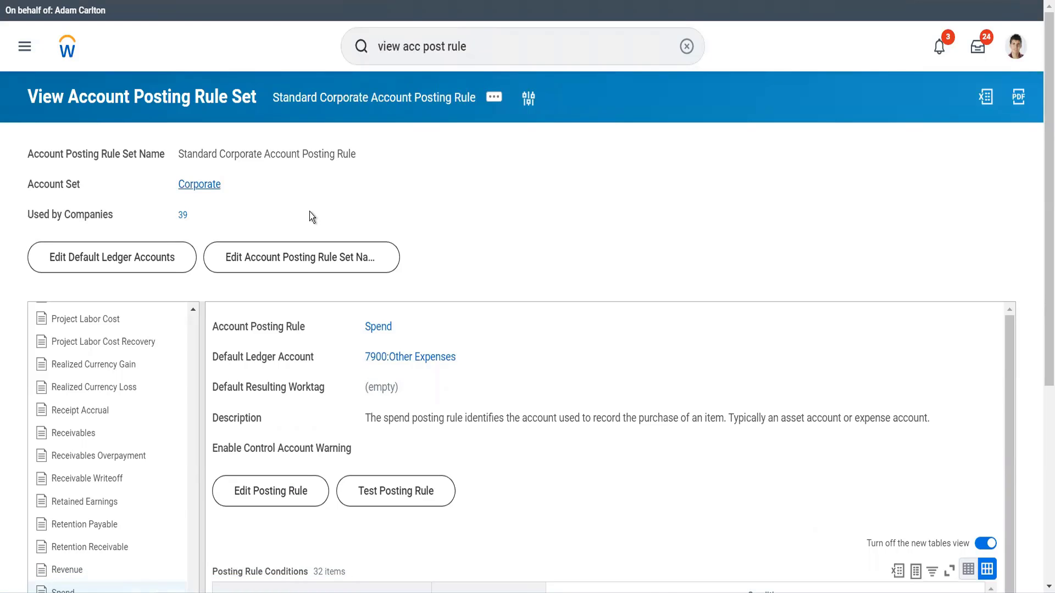
Open the Corporate account set and start editing it.
click(216, 182)
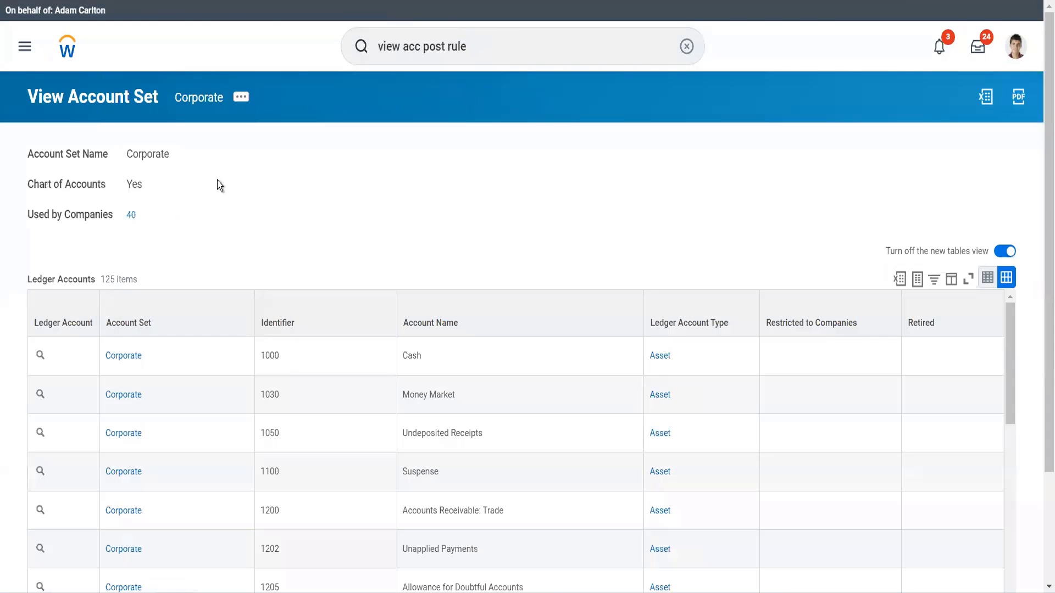
click(240, 97)
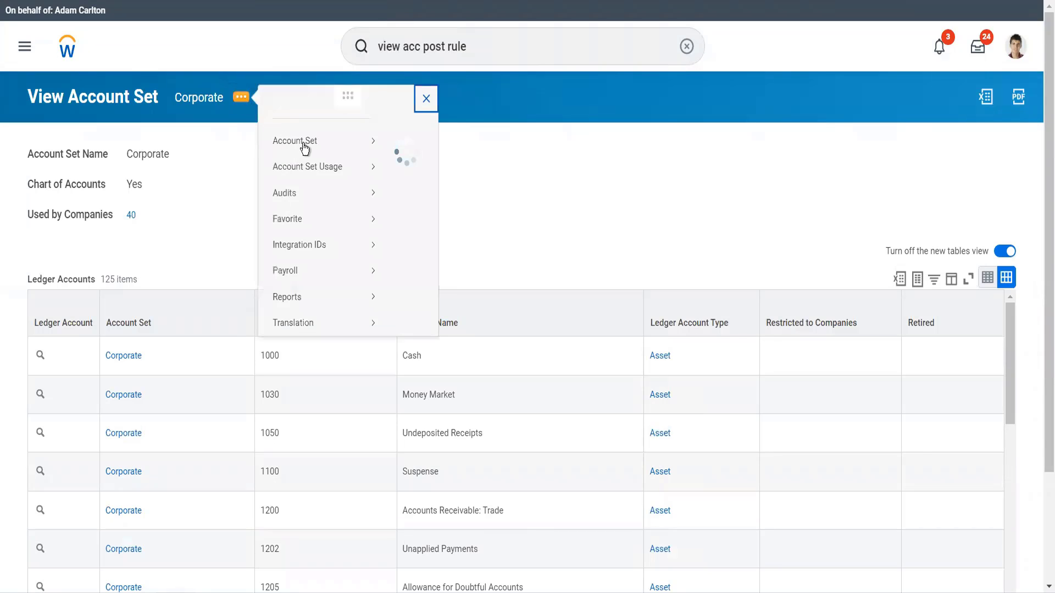
mouse_move(370, 161)
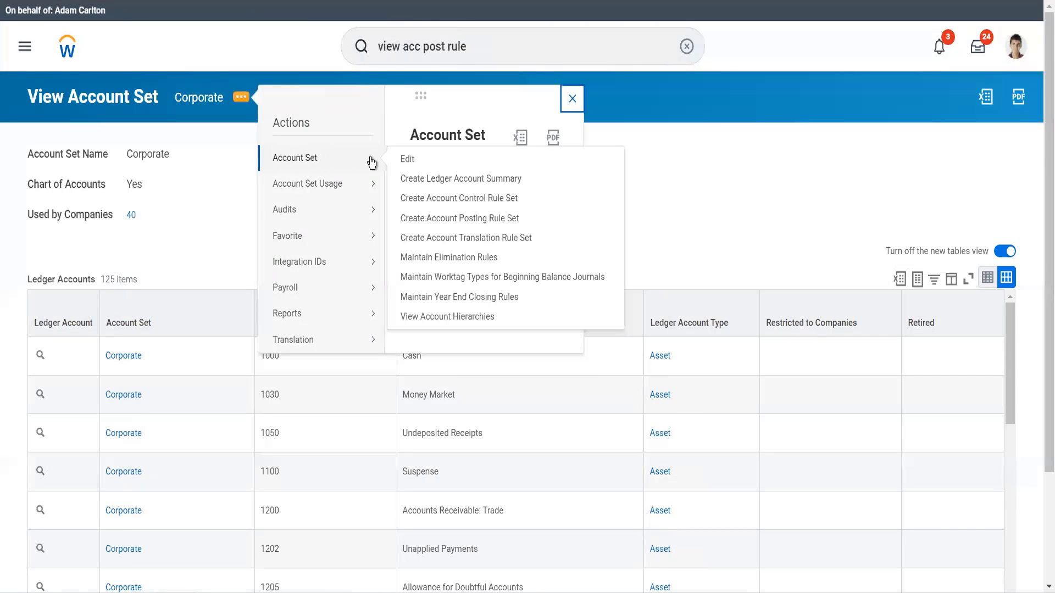
click(407, 161)
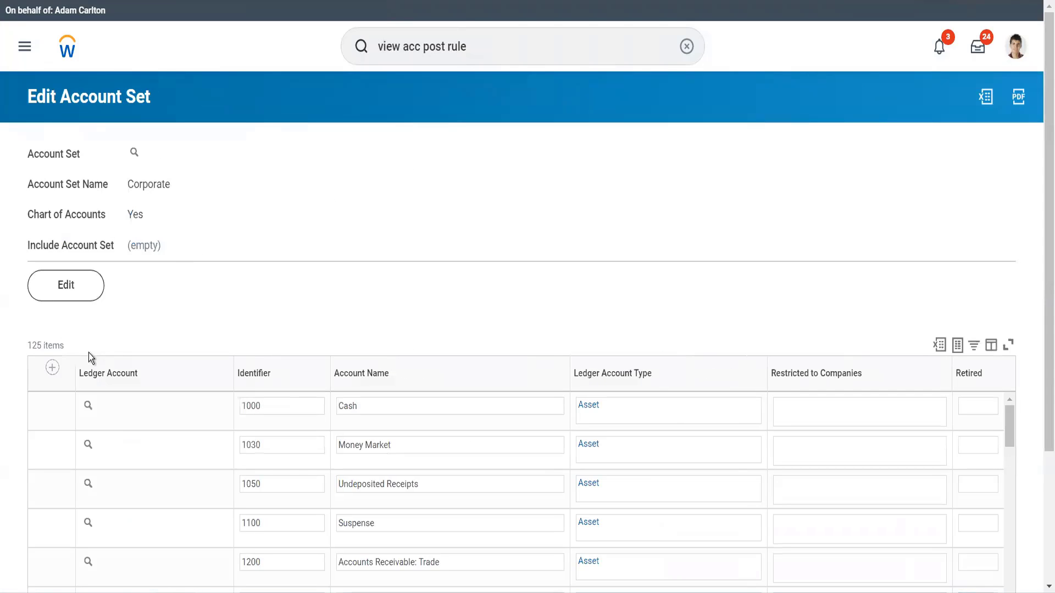
Add a ledger account row with identifier 9999999, account name Luxury Cars and ledger account type Expense.
click(54, 371)
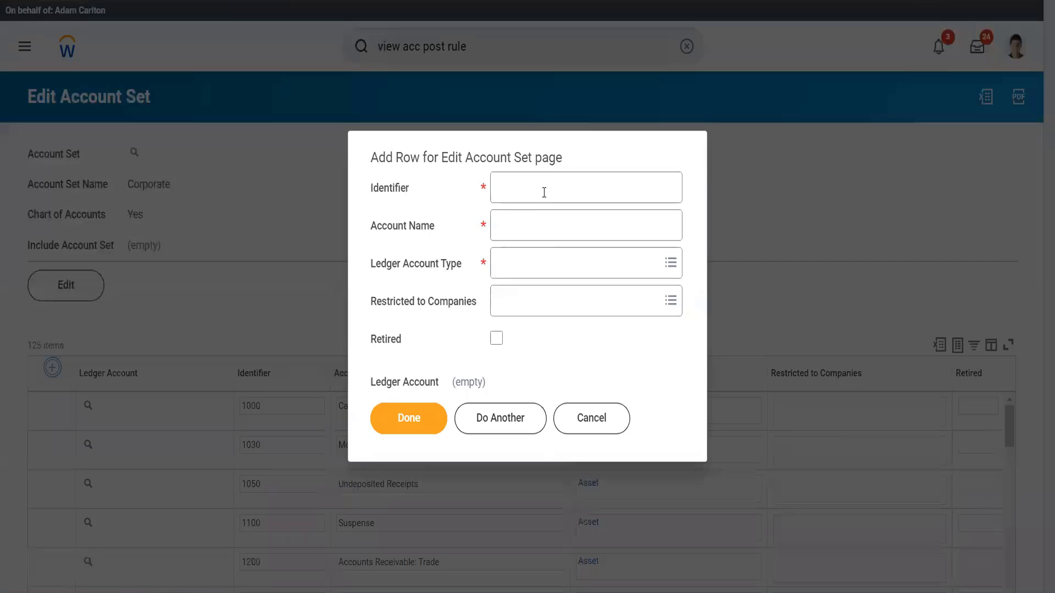
click(544, 192)
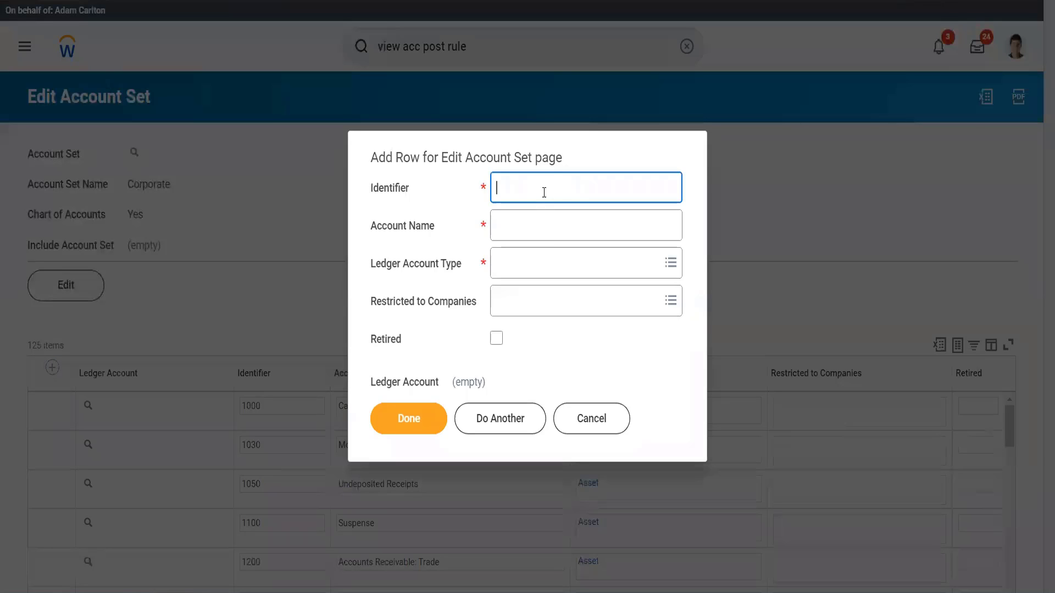
text(9999999)
click(536, 225)
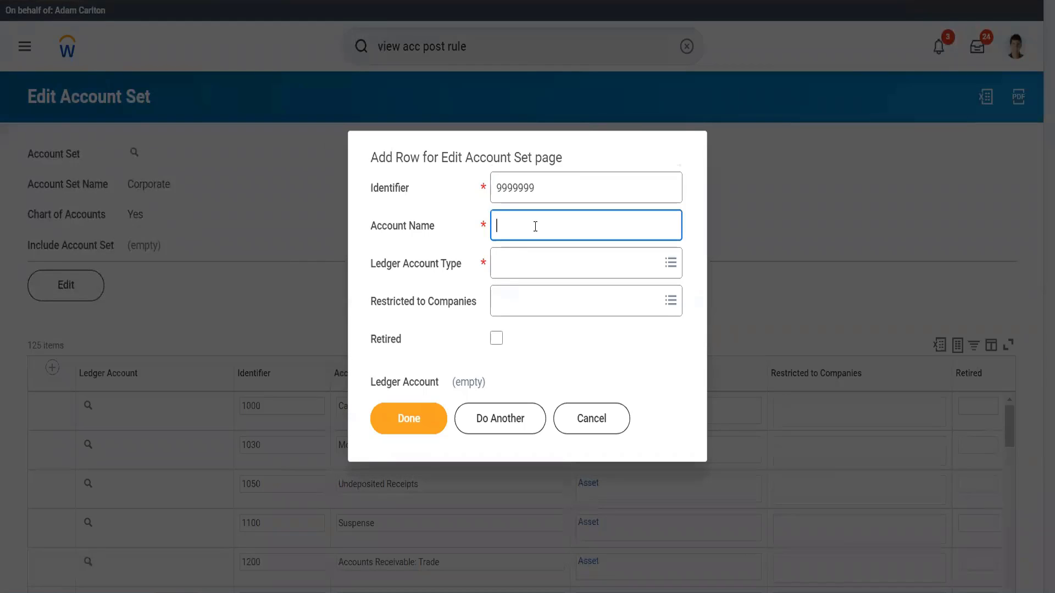
text(Luxury )
text(Ci)
text(rs)
click(528, 269)
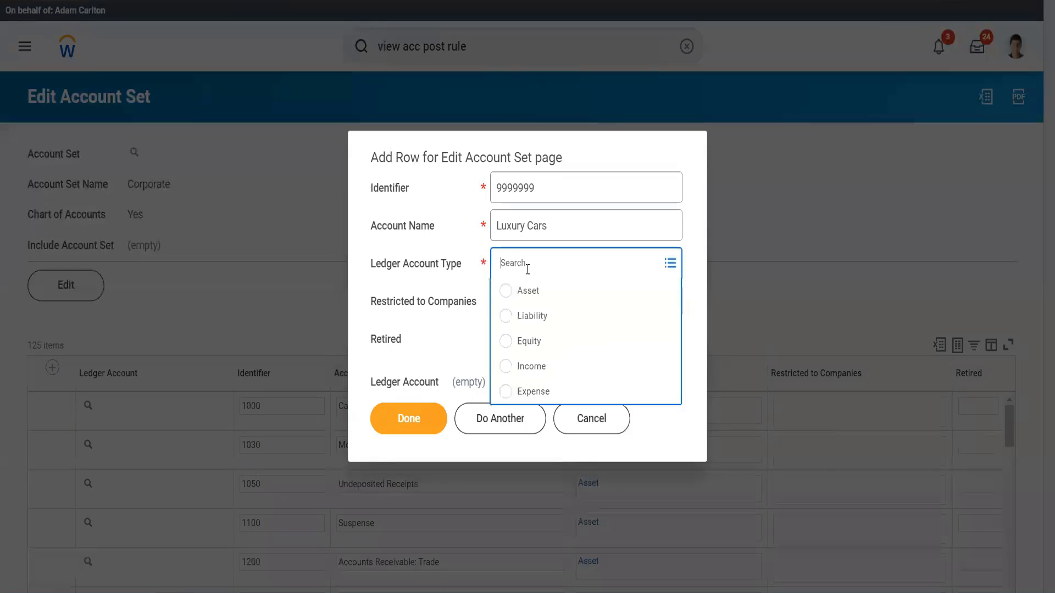
click(534, 390)
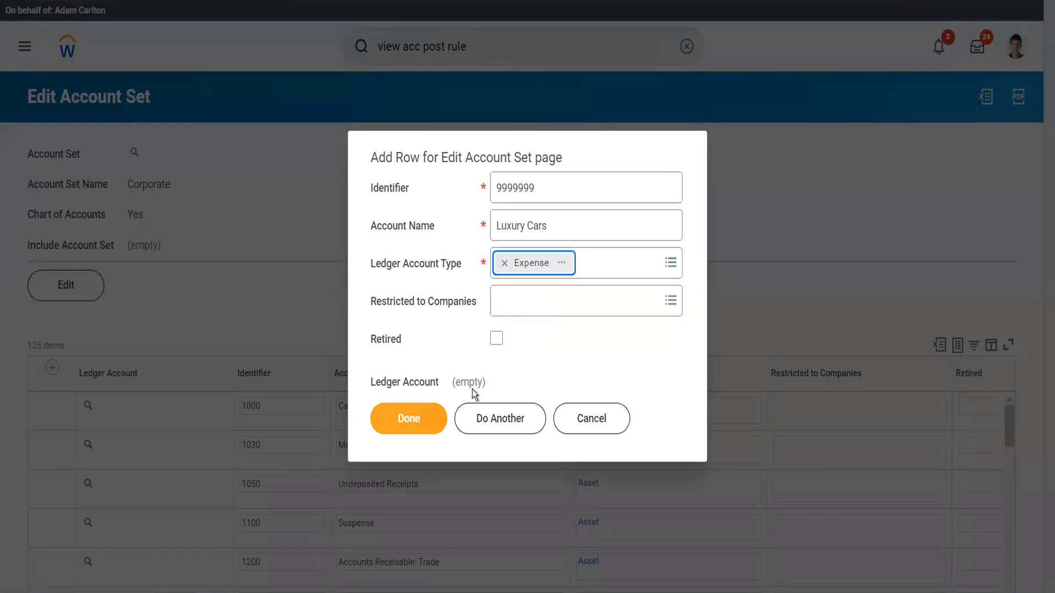
click(427, 427)
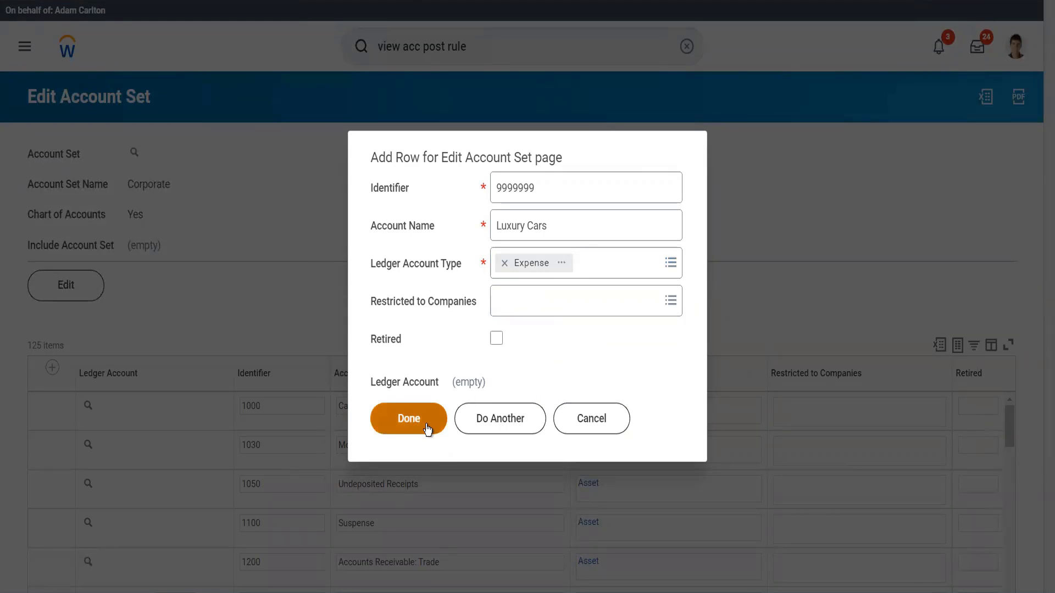
click(427, 428)
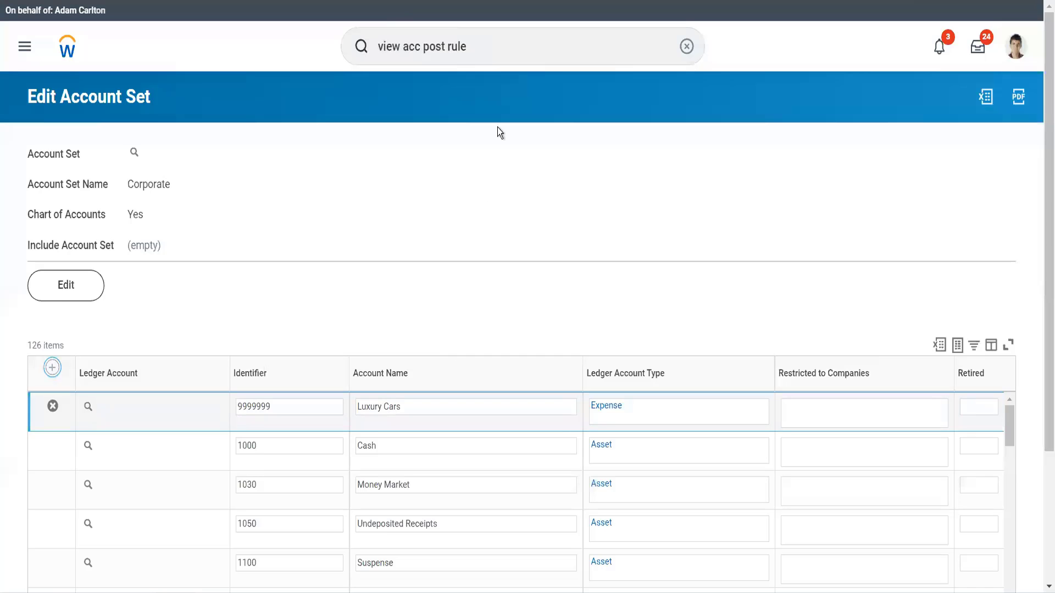
Reopen the Standard Corporate Account Posting Rule set through the View Account Posting Rule Set report.
click(491, 39)
text(set)
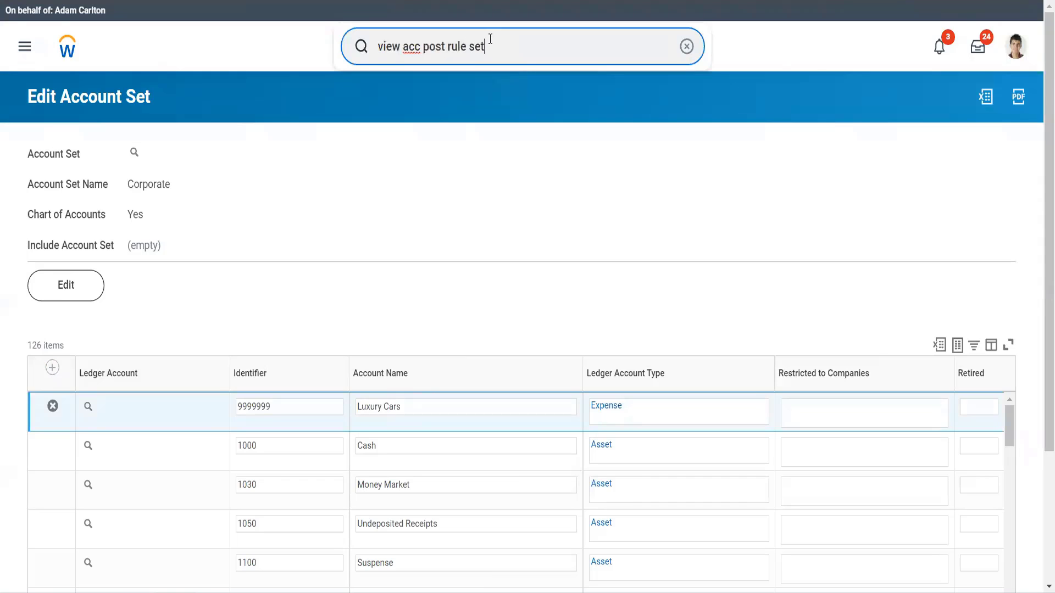
click(487, 91)
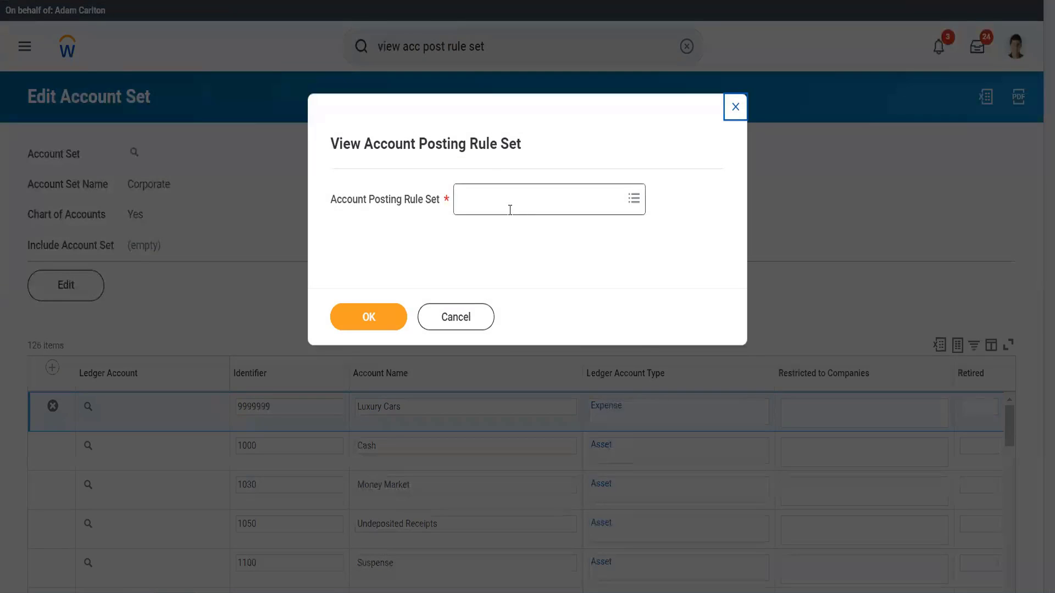
click(509, 208)
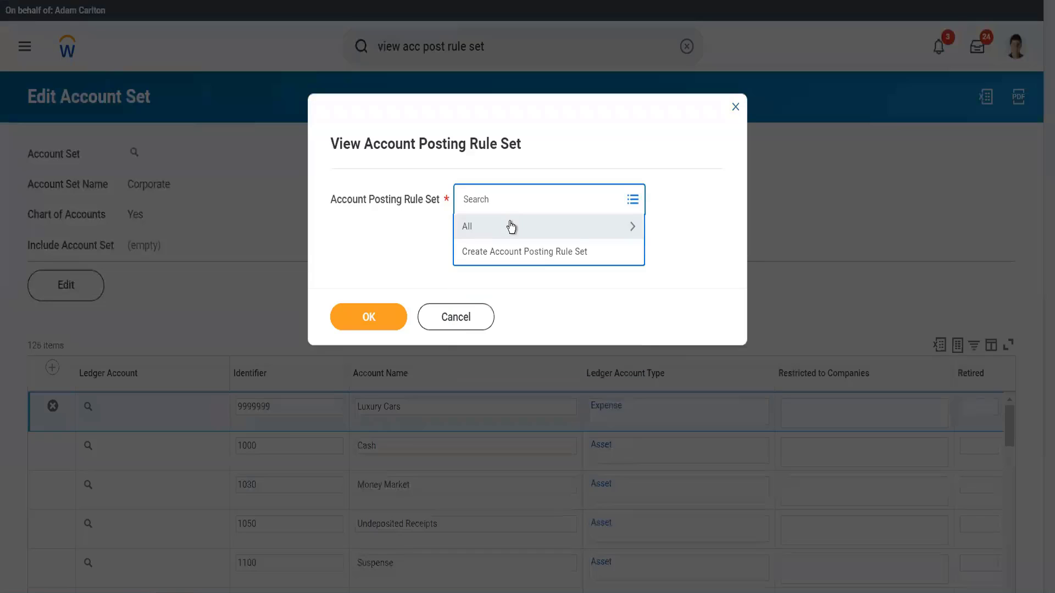
click(511, 225)
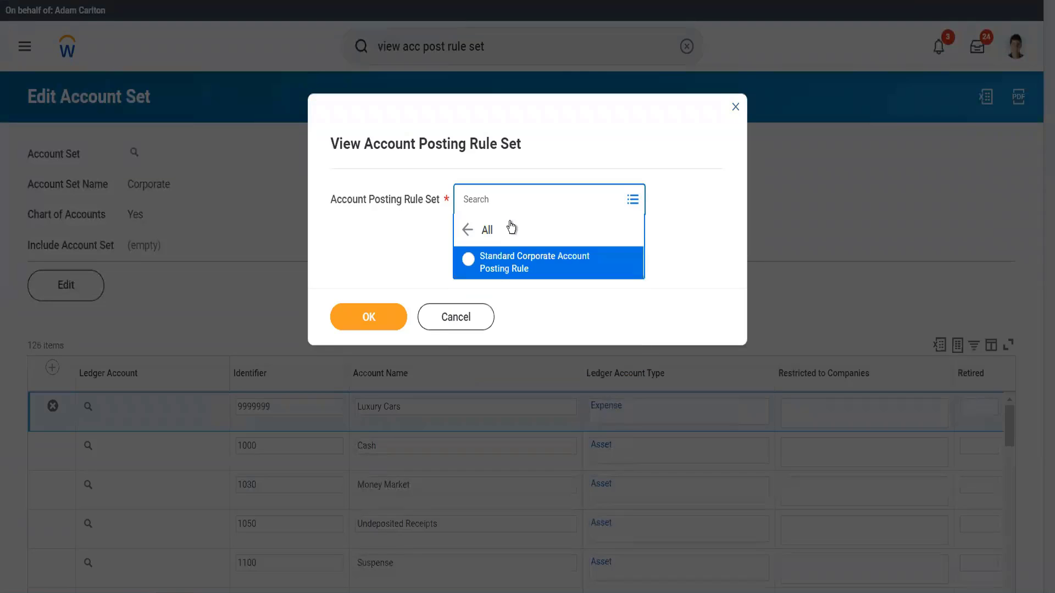
click(510, 256)
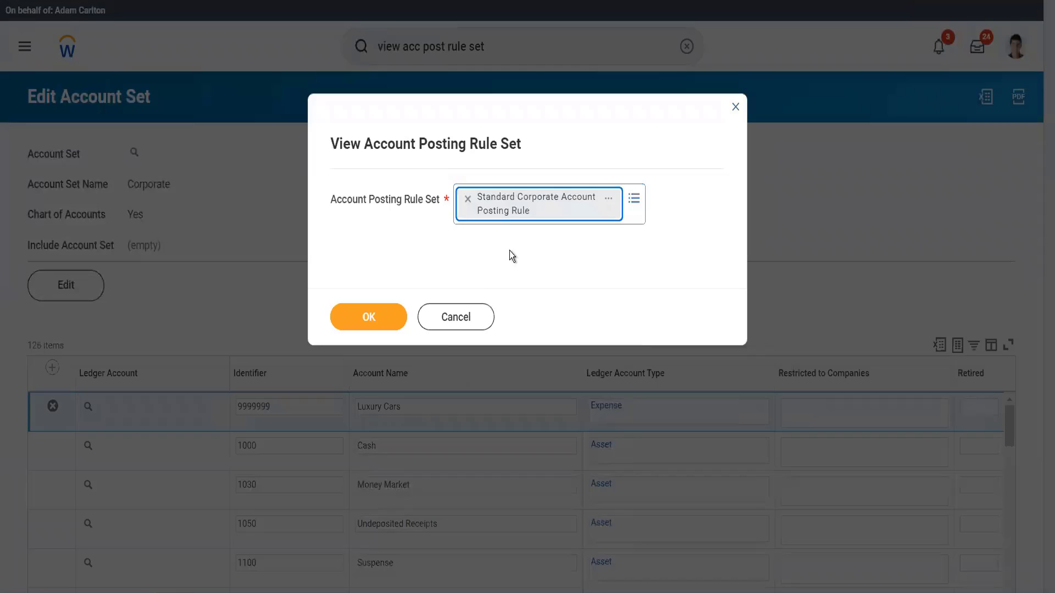
click(388, 323)
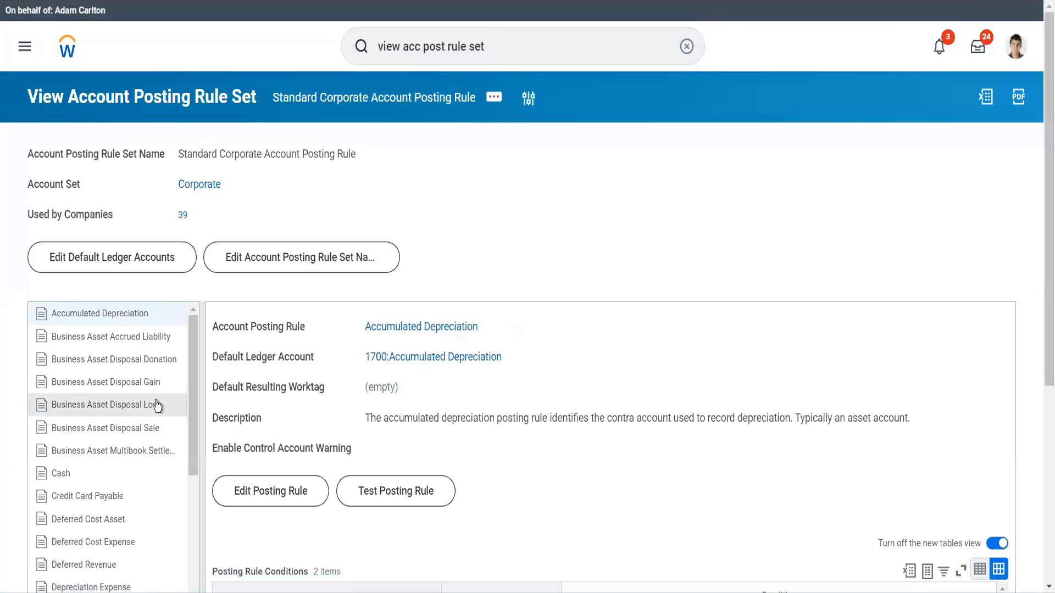
Open the Spend posting rule in the Standard Corporate Account Posting Rule set for editing.
scroll(158, 406, down, 10)
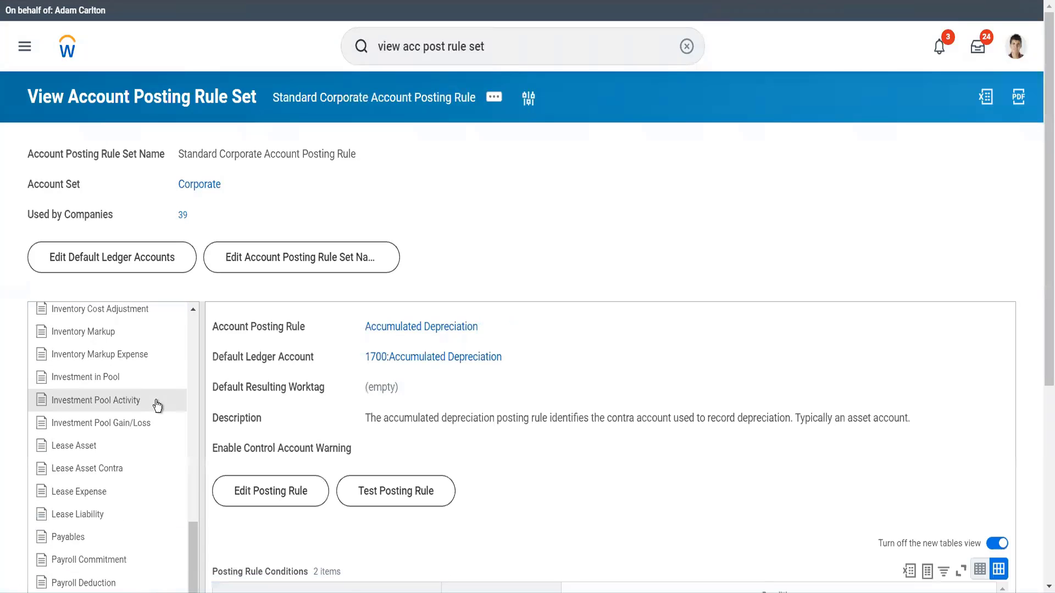
scroll(158, 406, down, 5)
scroll(158, 406, down, 5)
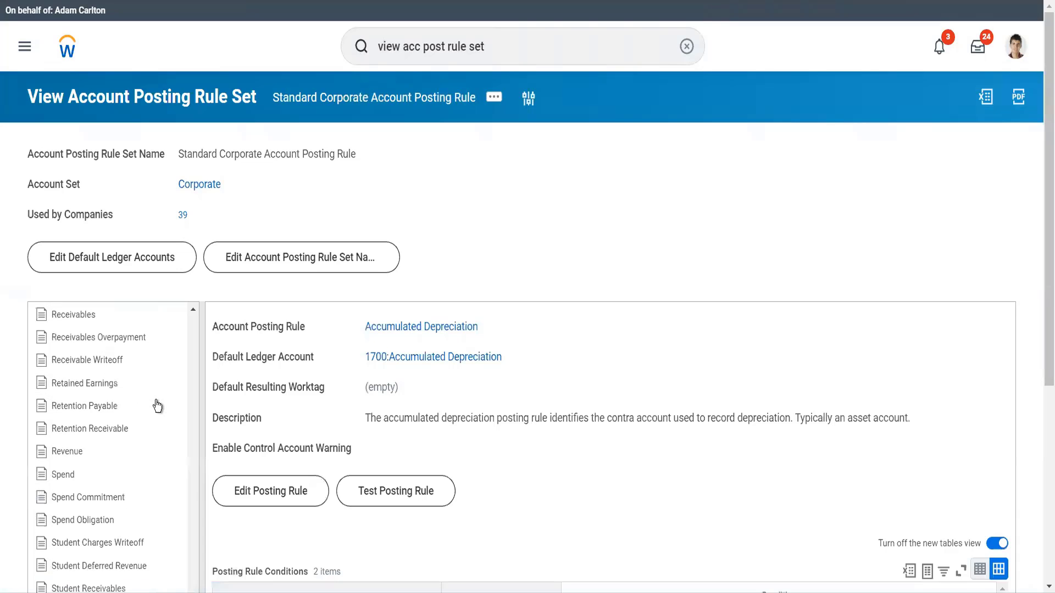
click(121, 476)
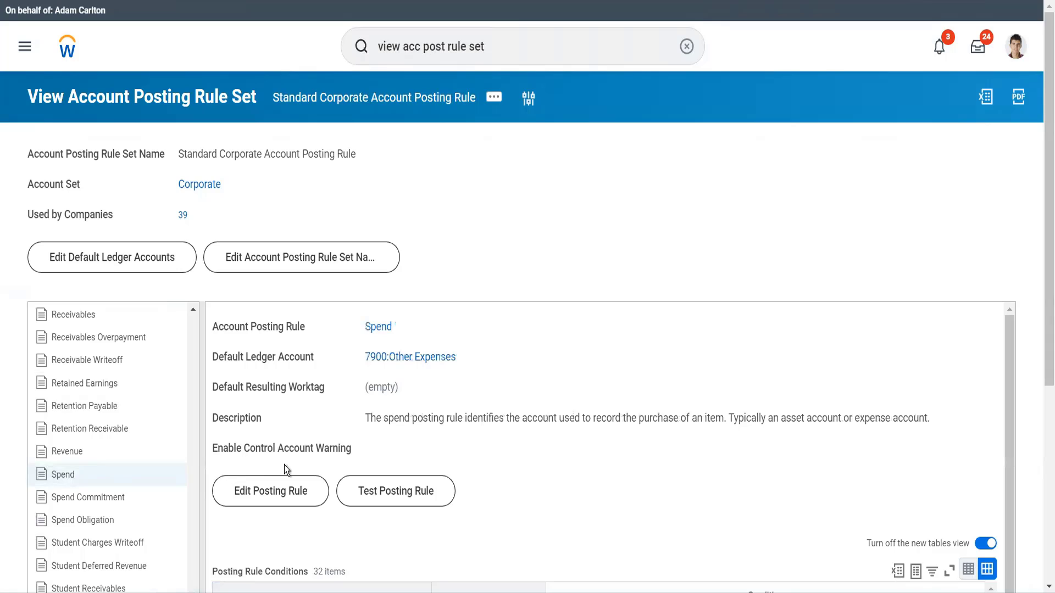
click(292, 500)
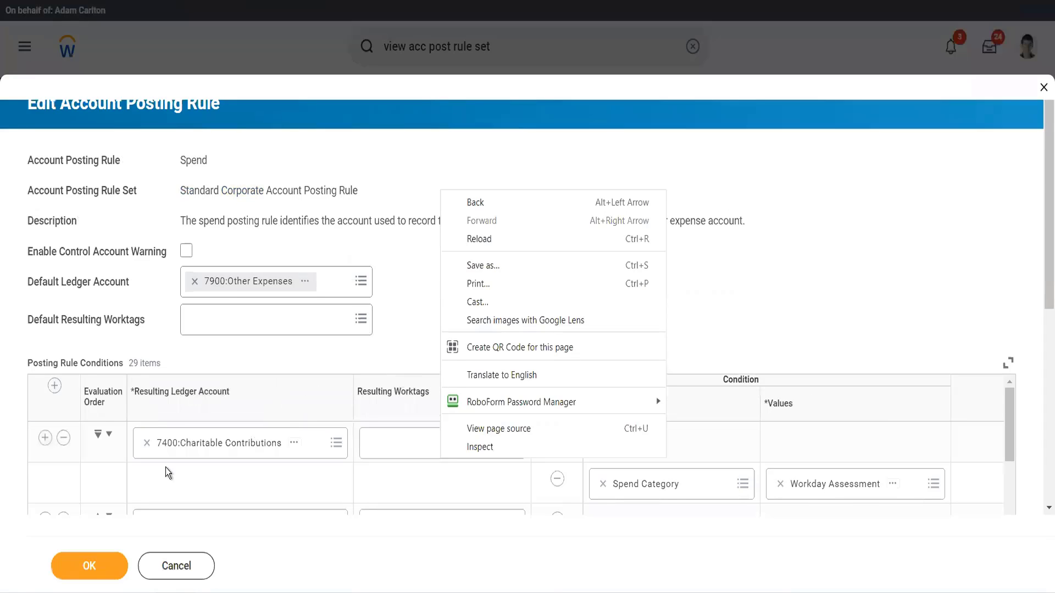
Add a new posting rule condition row at the end with resulting ledger account 9999999:Luxury Cars.
scroll(191, 476, down, 10)
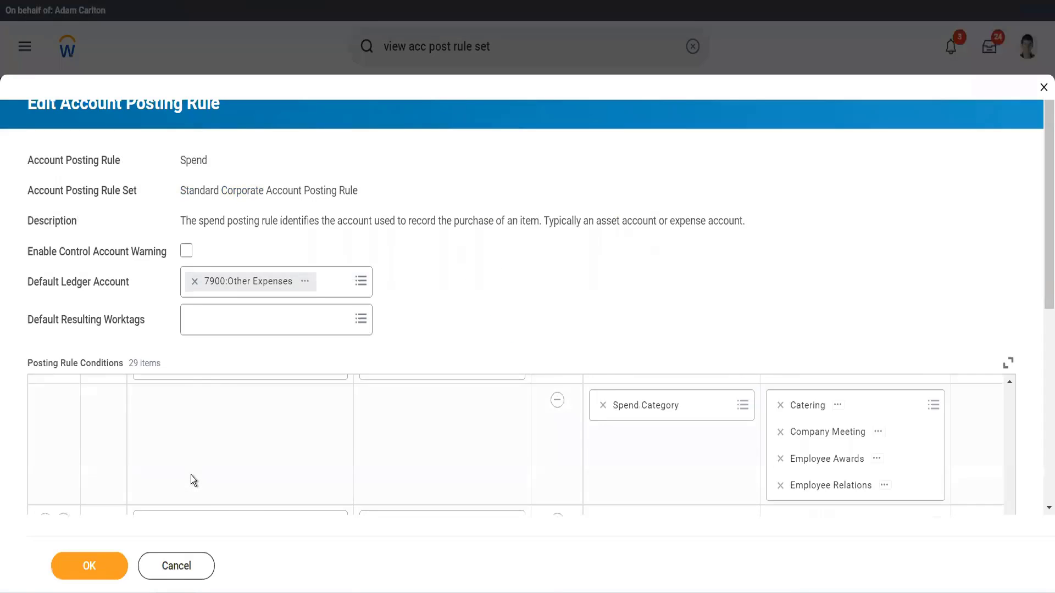
scroll(190, 476, down, 5)
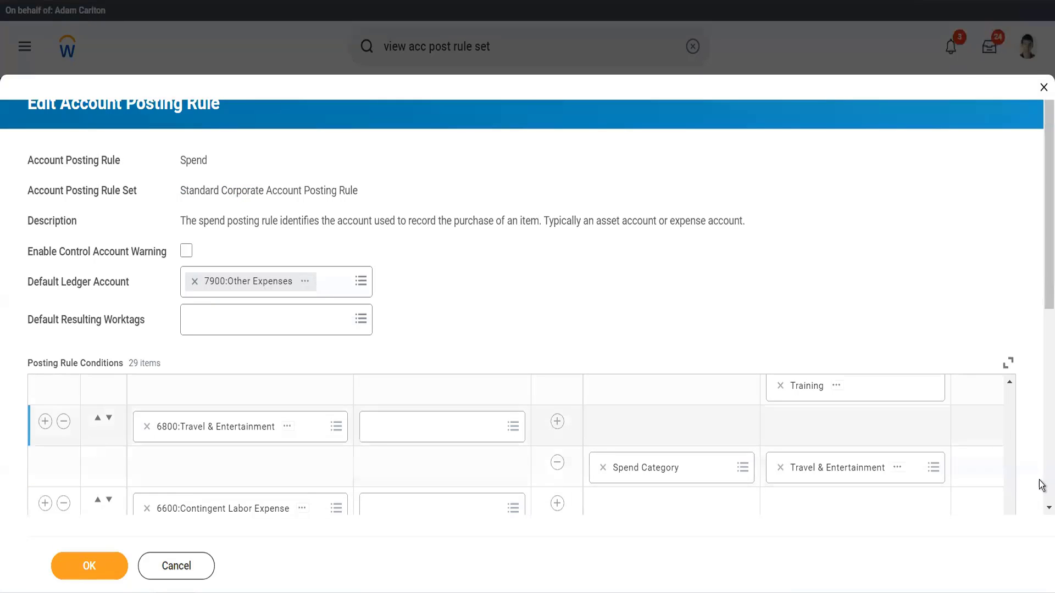
scroll(1041, 497, down, 5)
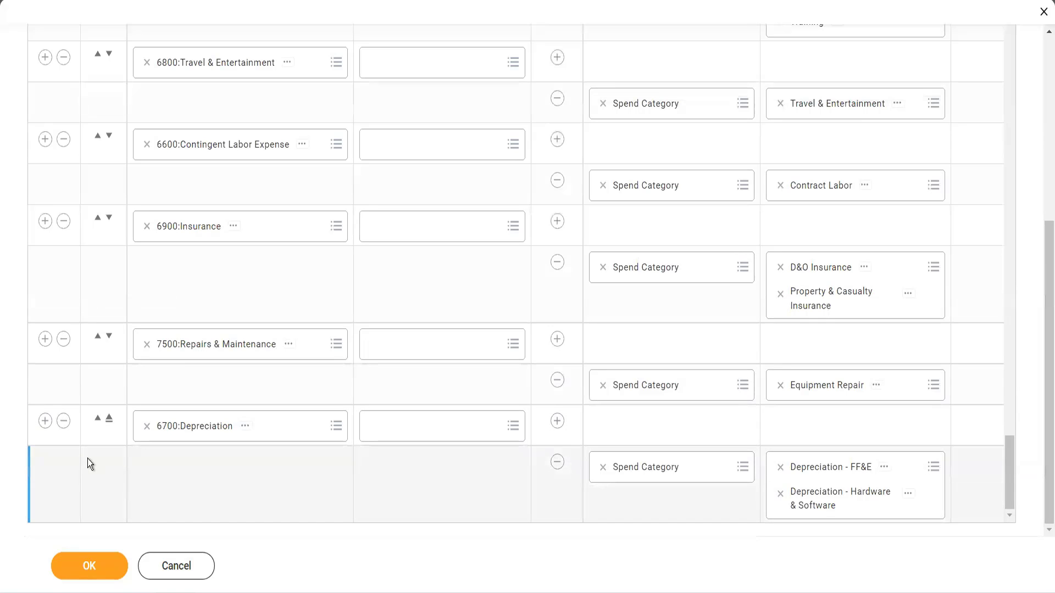
click(45, 422)
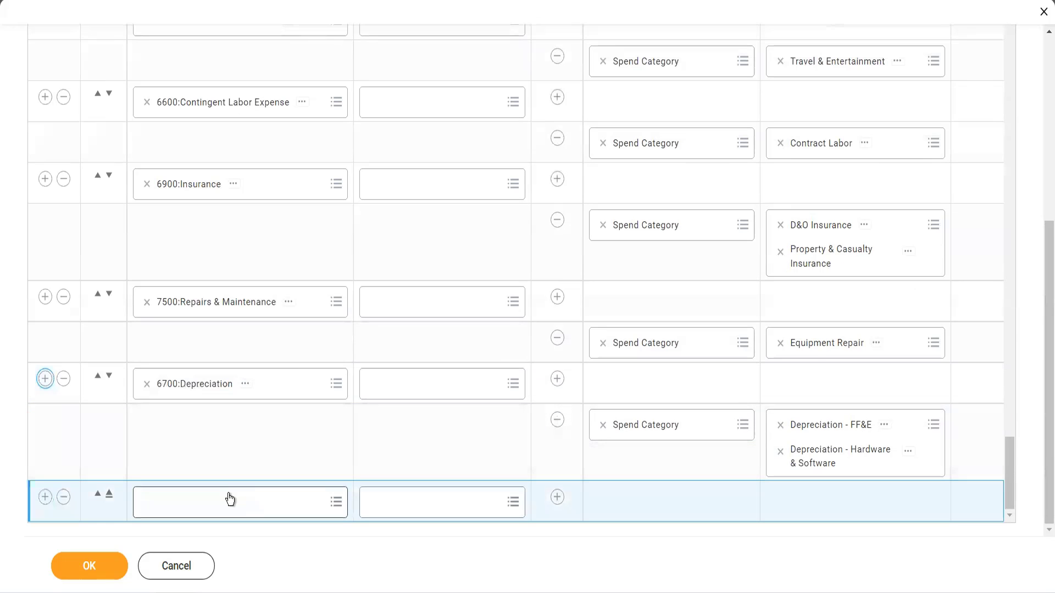
click(227, 500)
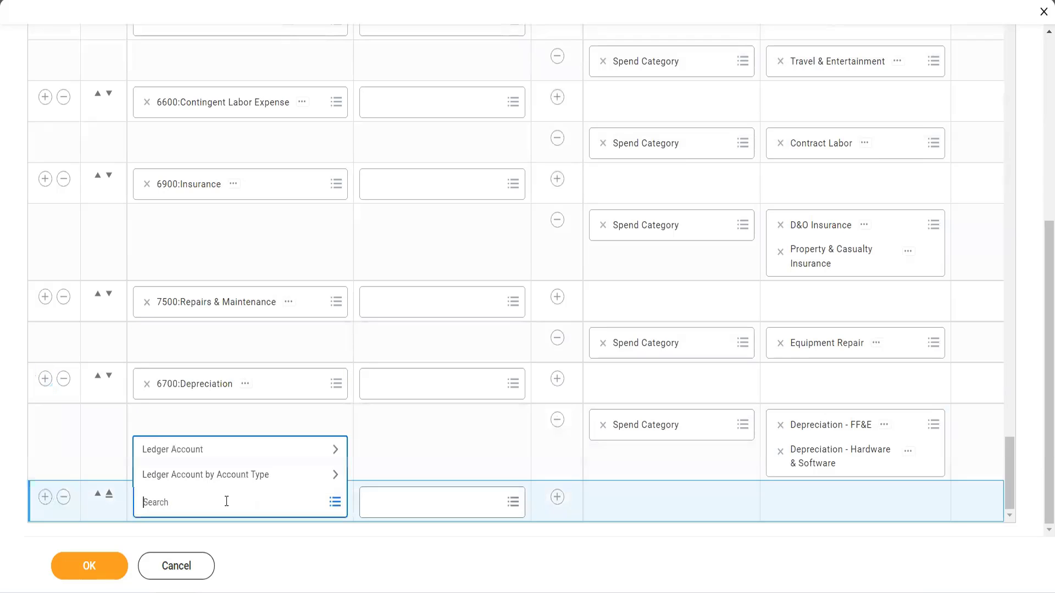
text(99999)
key(Return)
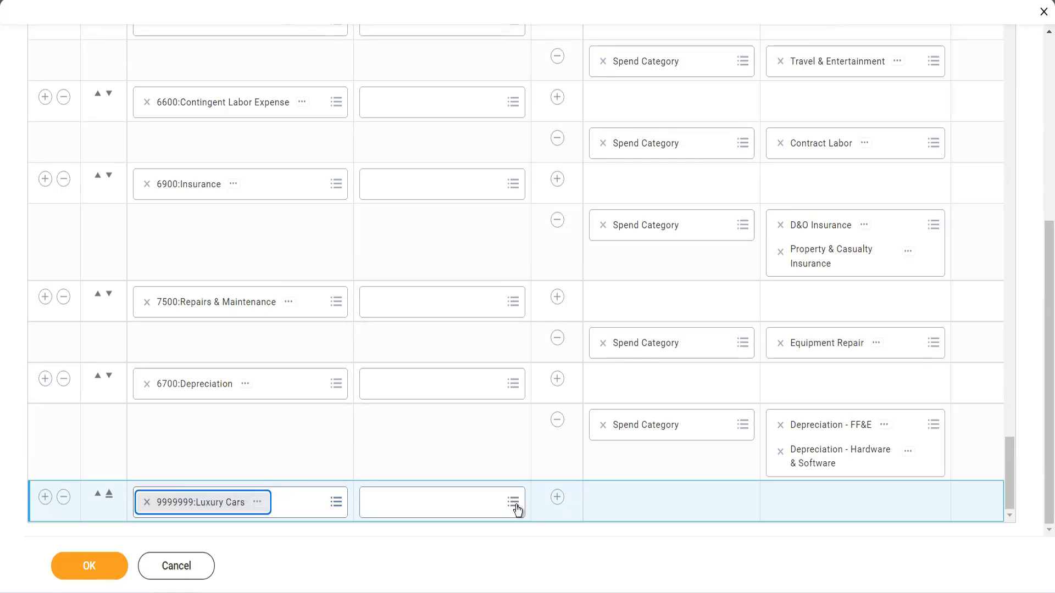
Add a Spend Category condition to the new row, search its values for luxury, and save the posting rule.
click(557, 498)
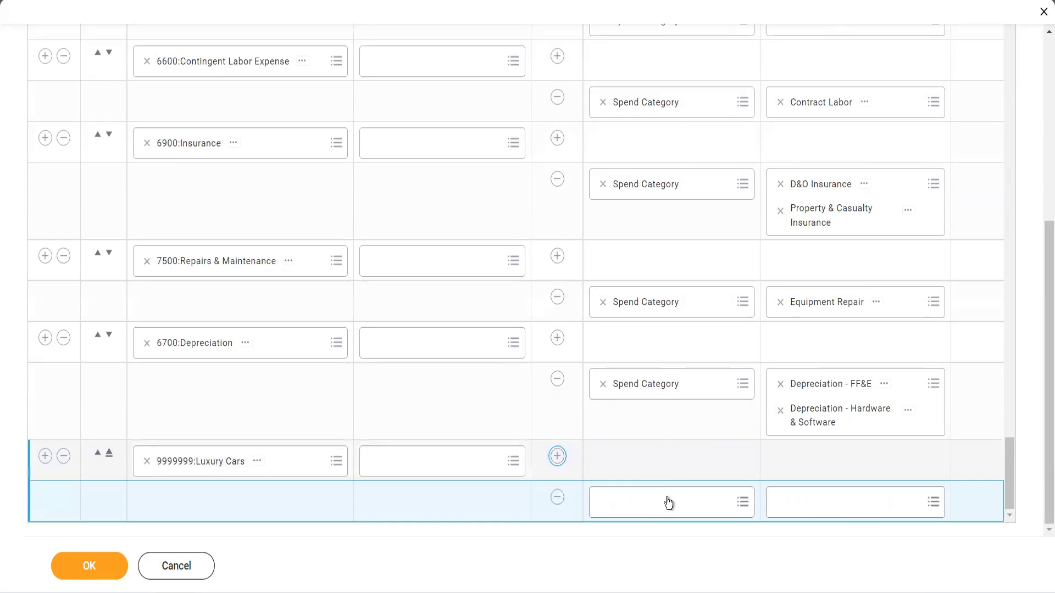
click(666, 498)
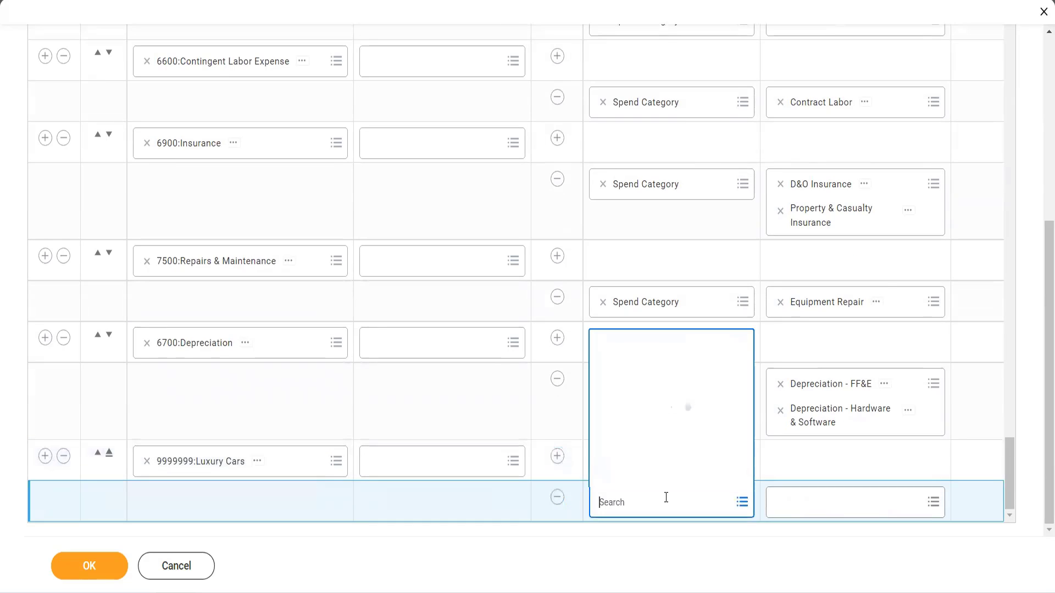
text(spend)
text( cate)
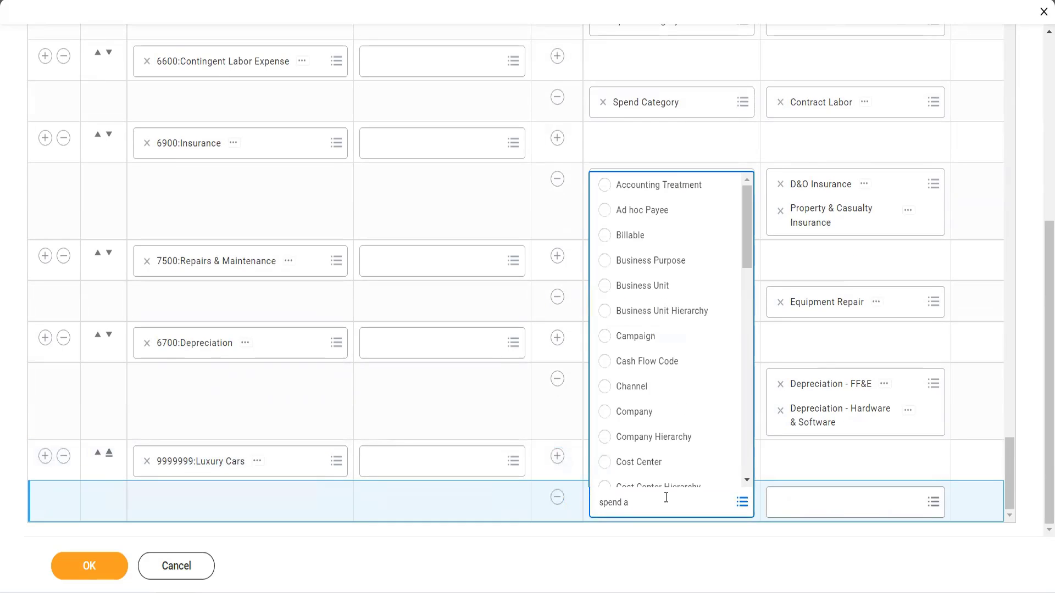
text(g)
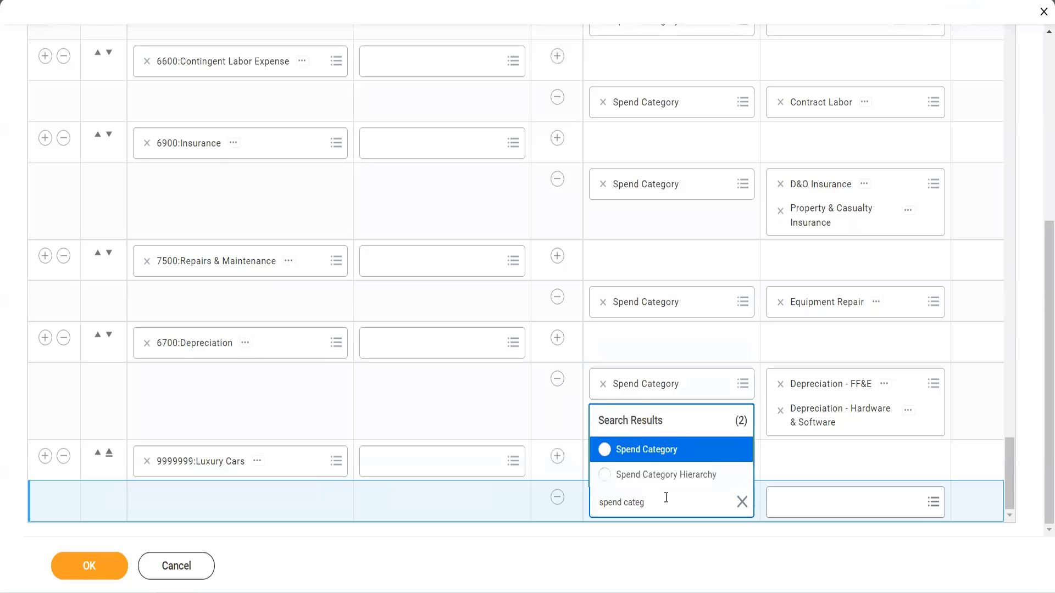
click(668, 455)
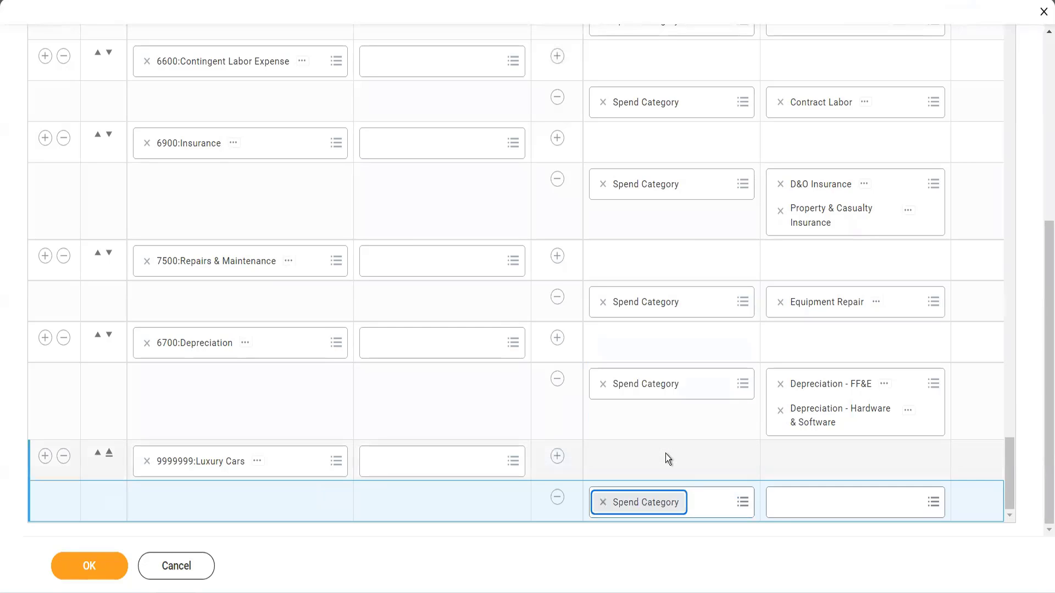
click(785, 509)
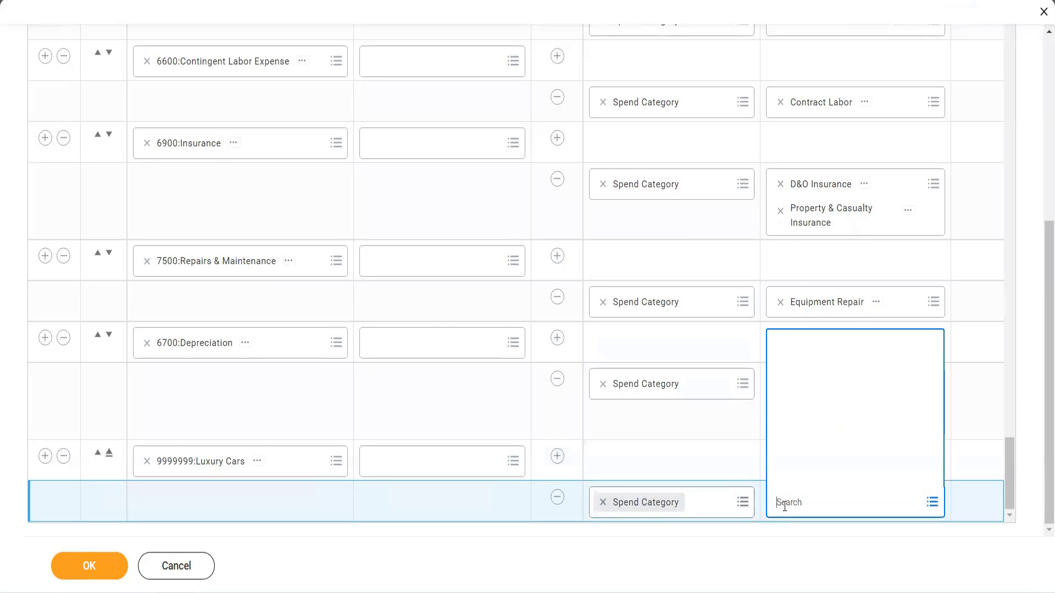
text(luxury)
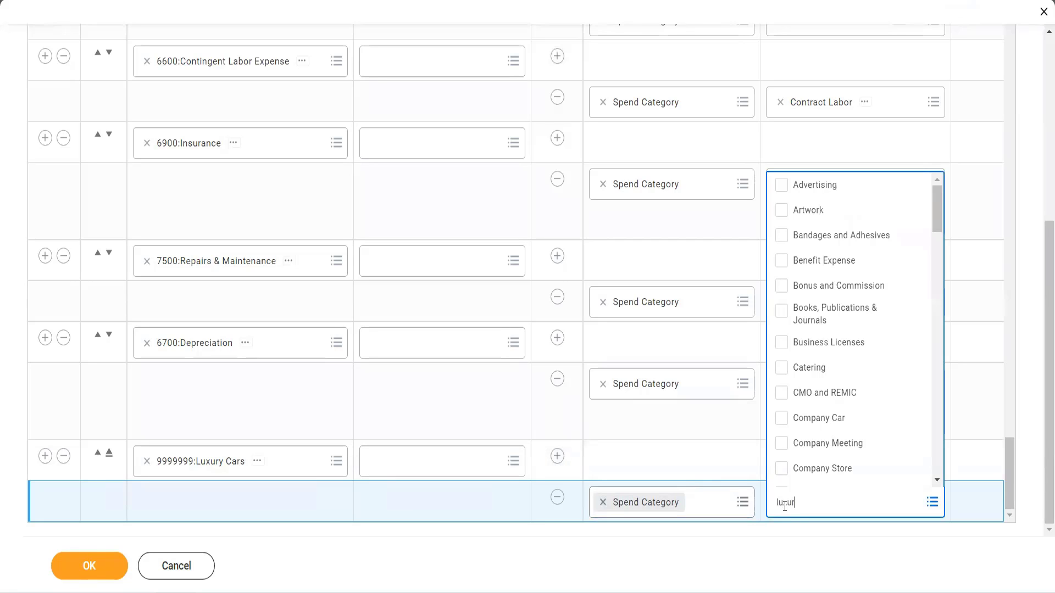
click(89, 566)
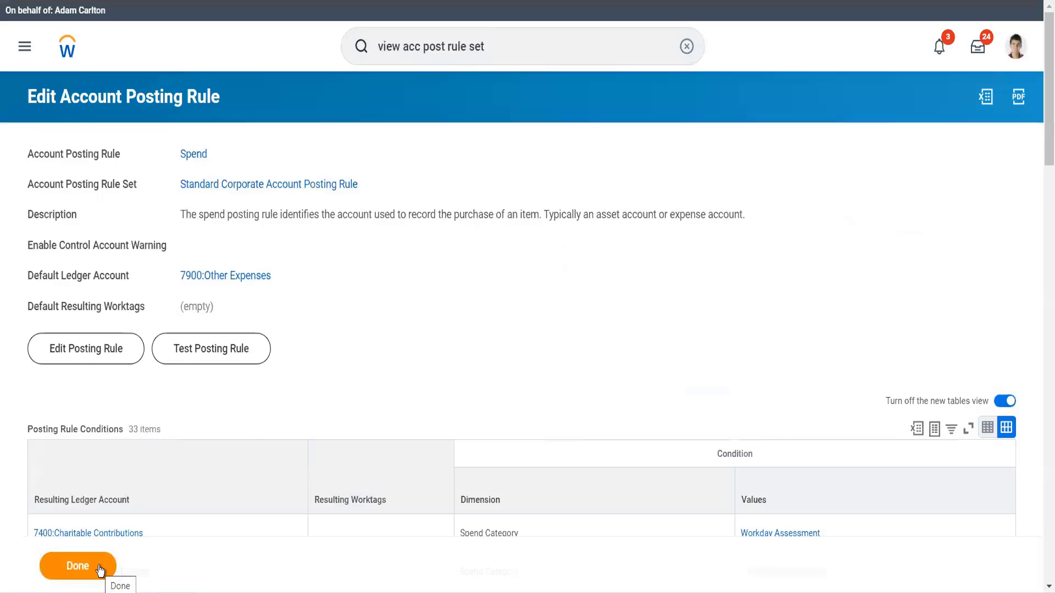
click(99, 569)
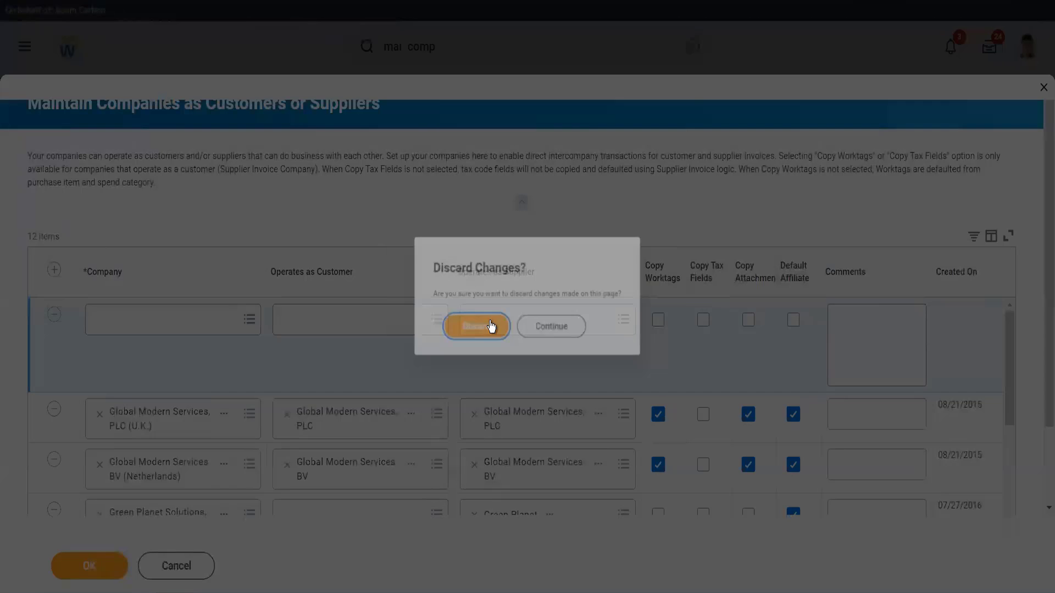
Search for gms usa and open the Global Modern Services, Inc. (USA) company.
click(489, 327)
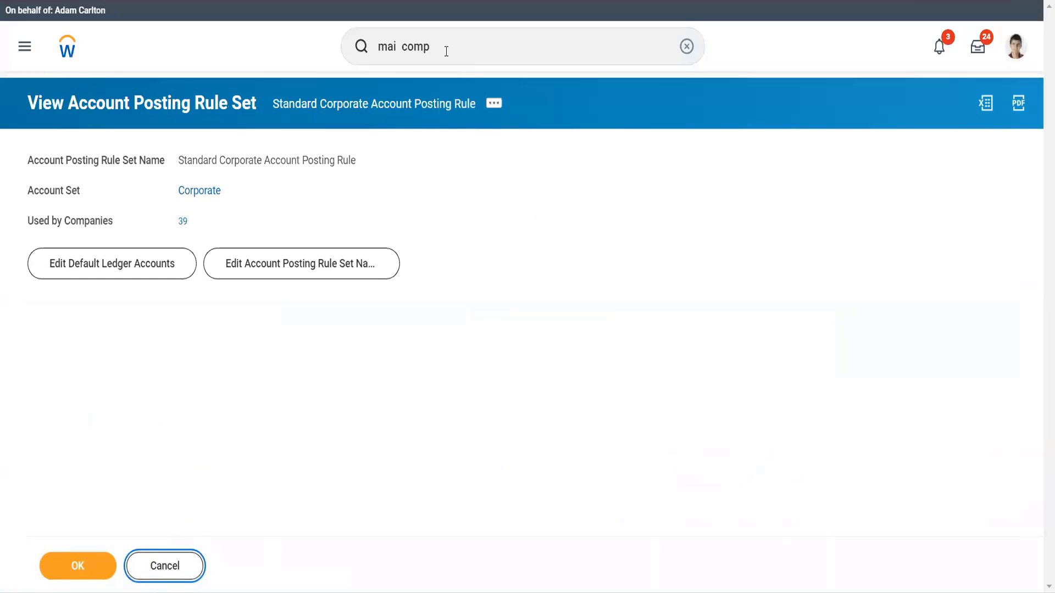
click(378, 59)
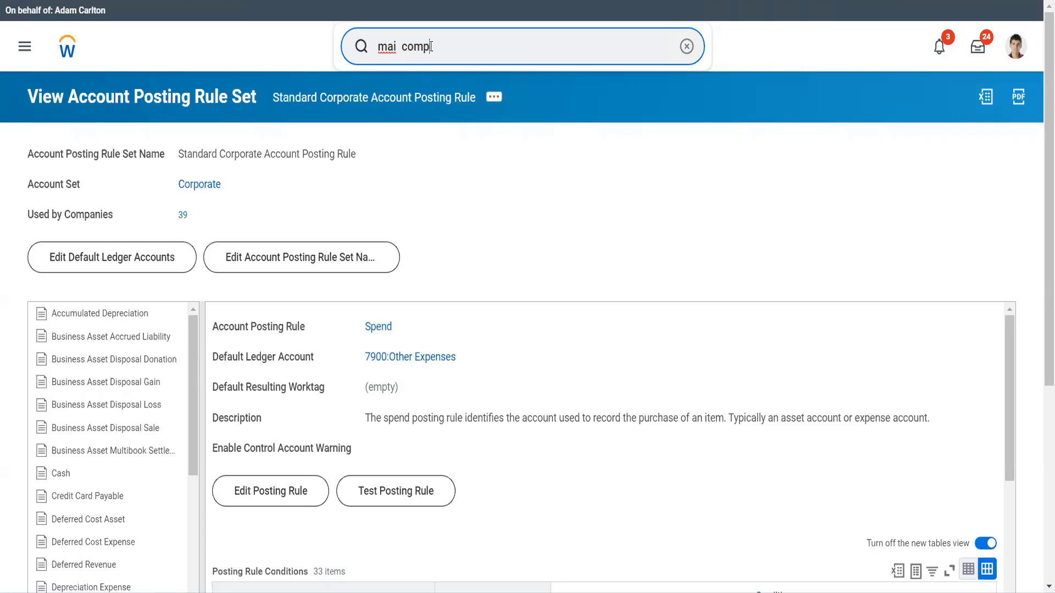
triple_click(381, 47)
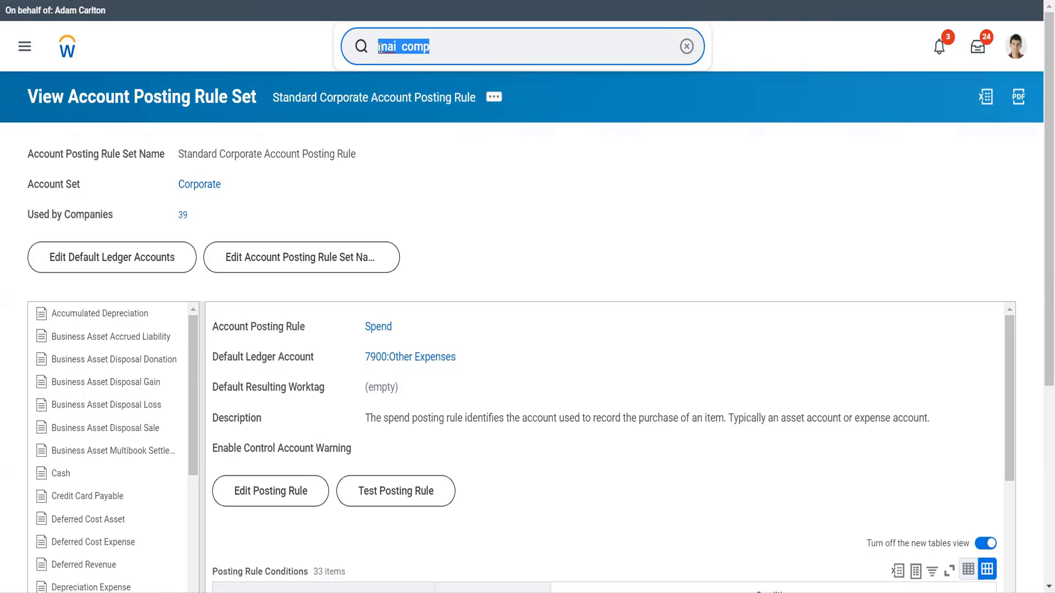
text(gms )
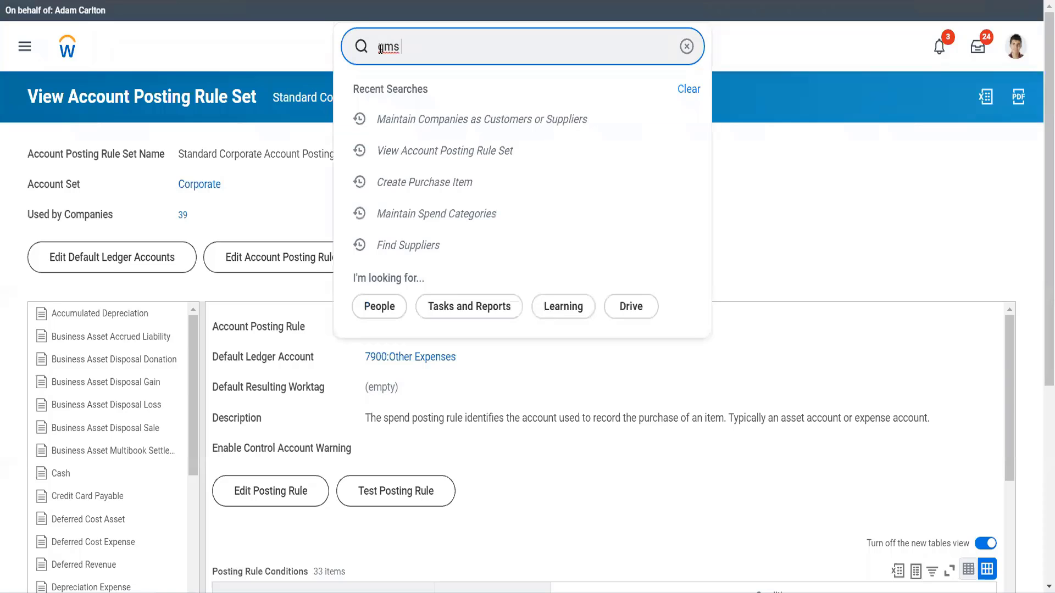
text(usa)
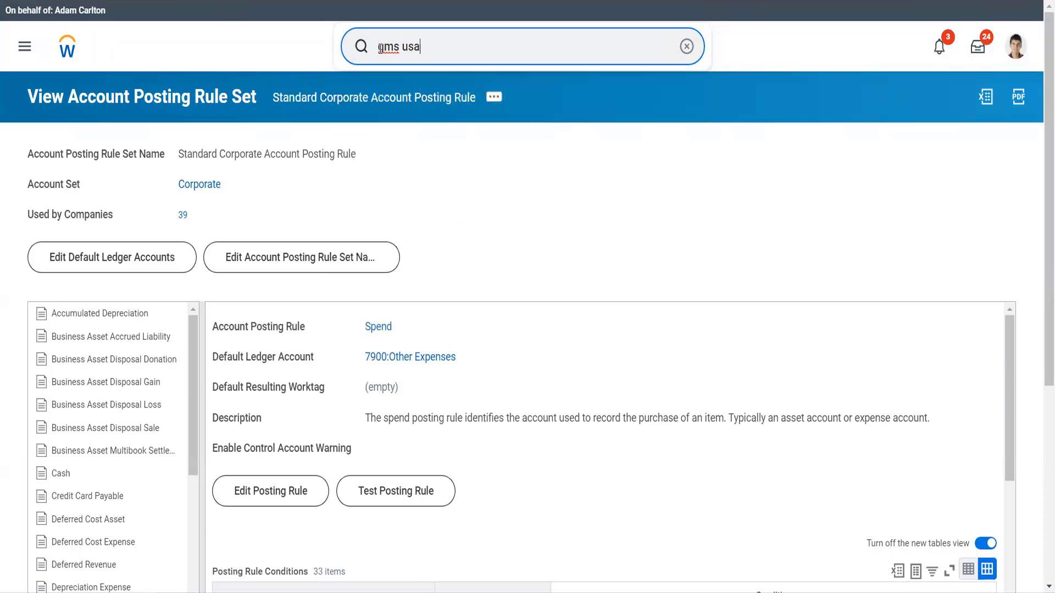
click(413, 102)
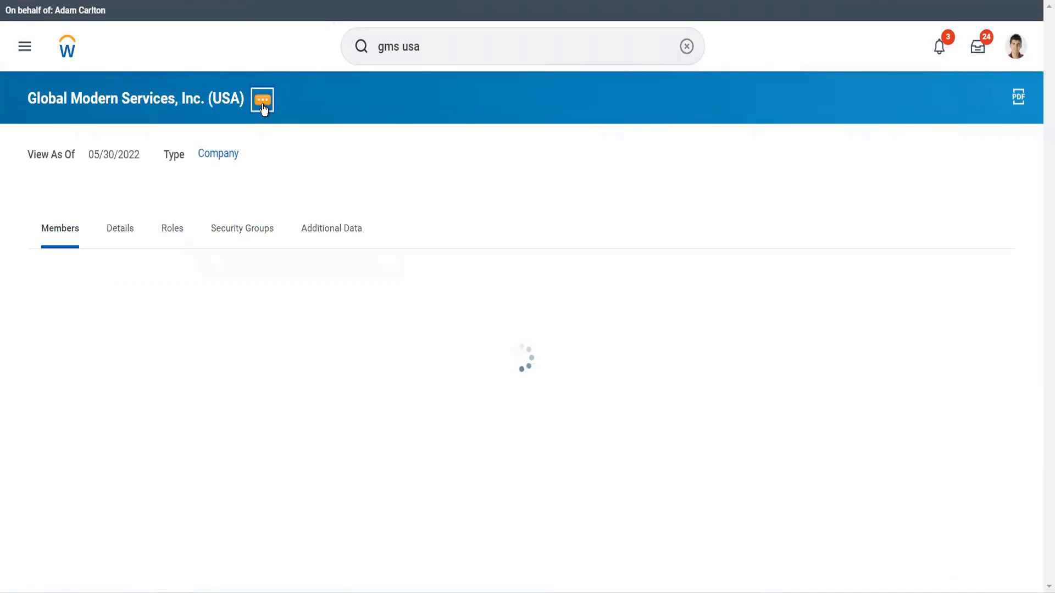
click(263, 108)
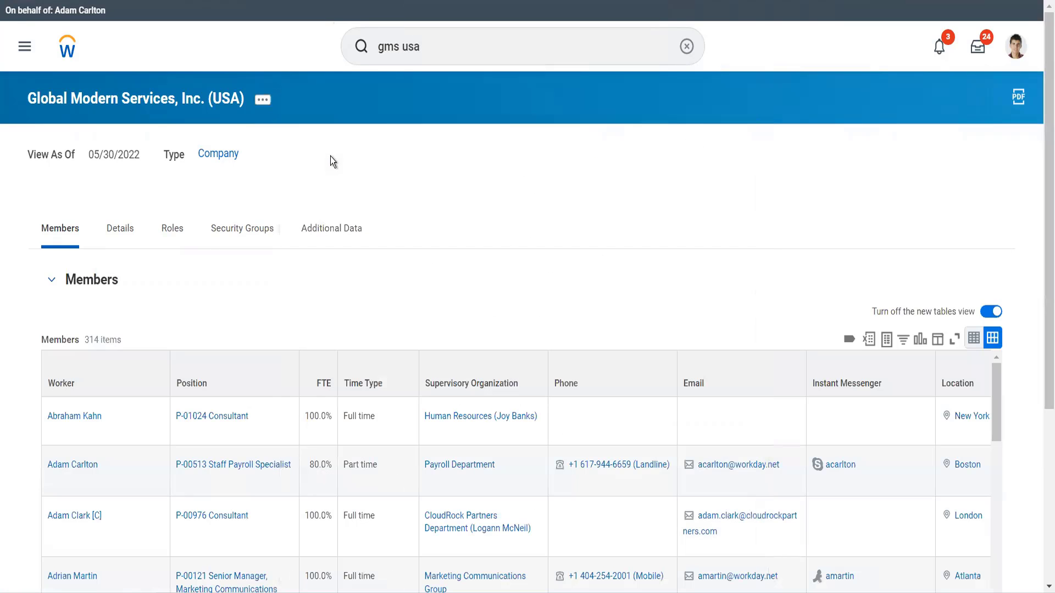
click(262, 100)
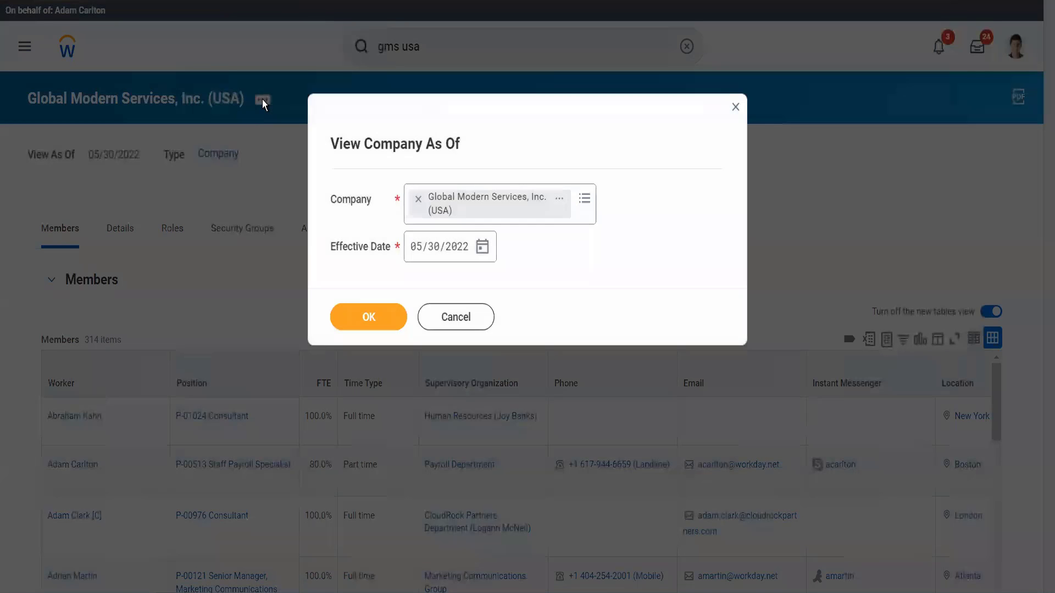
click(465, 319)
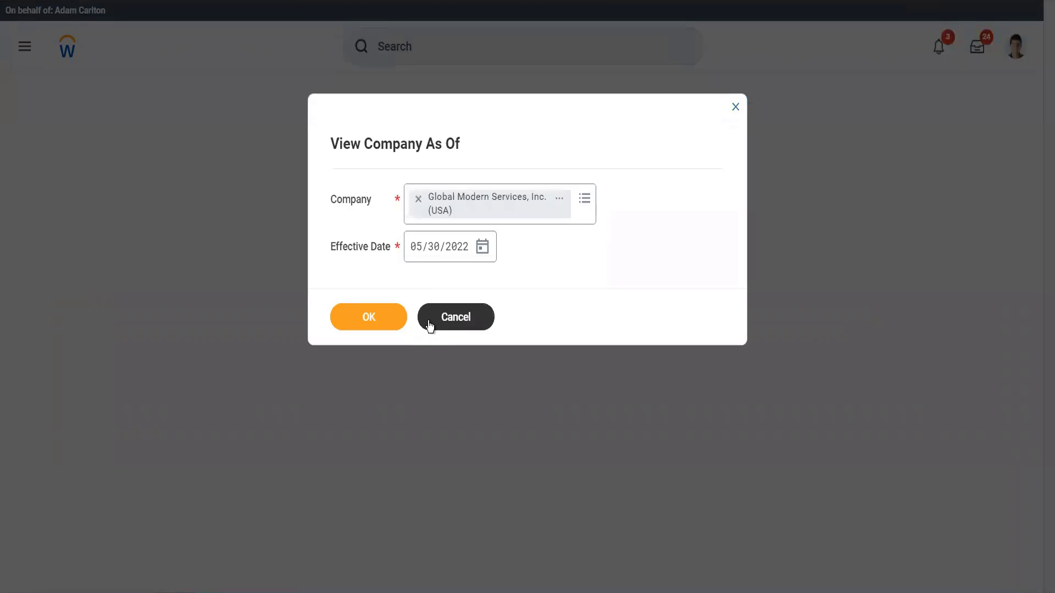
click(428, 323)
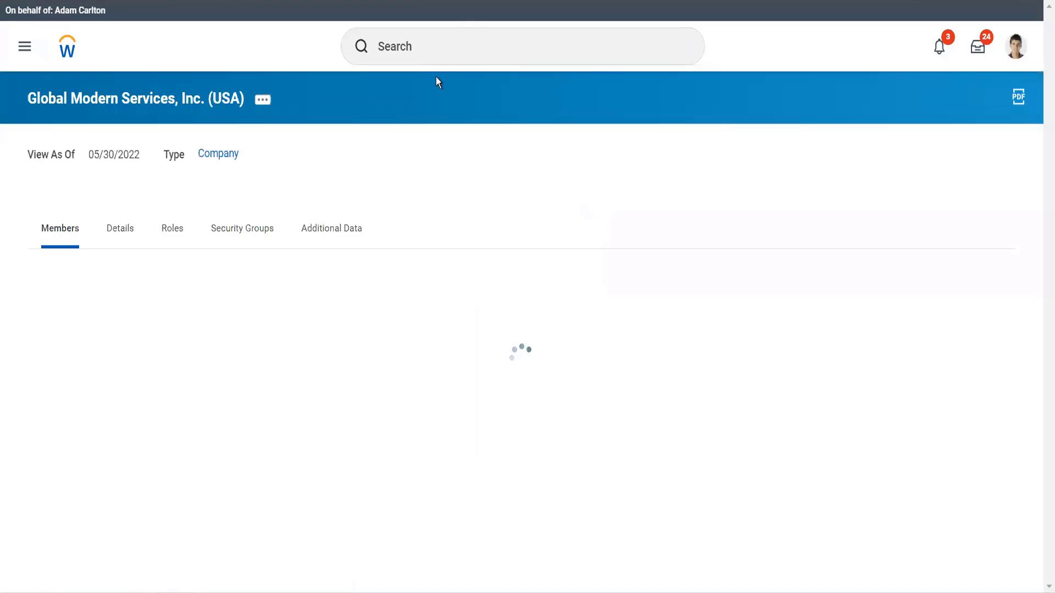
Open the Edit Company Intercompany Profile task for Global Modern Services, Inc. (USA) with all intercompany profiles.
click(263, 106)
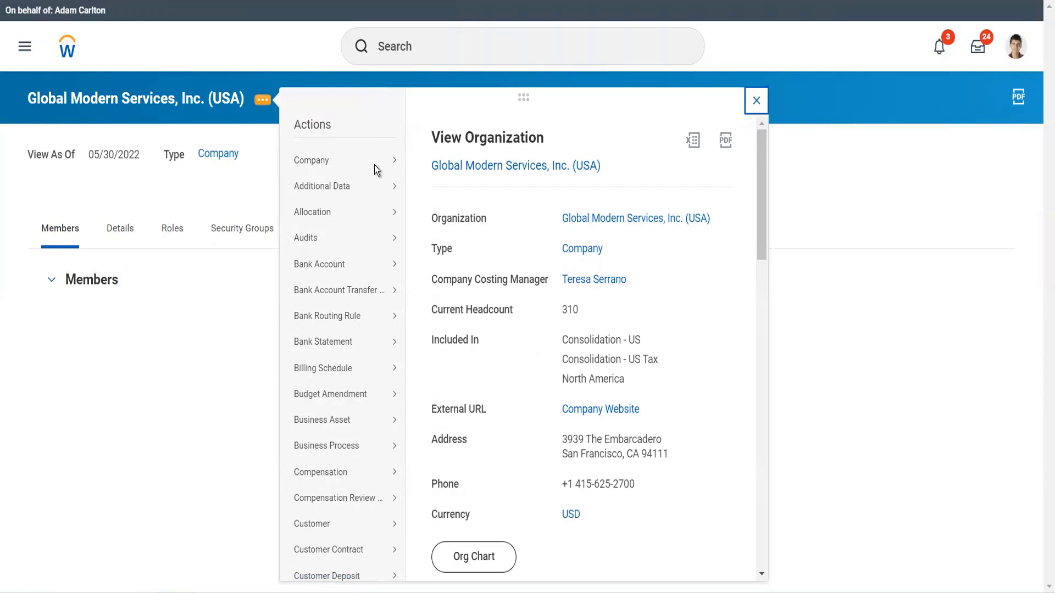
mouse_move(376, 170)
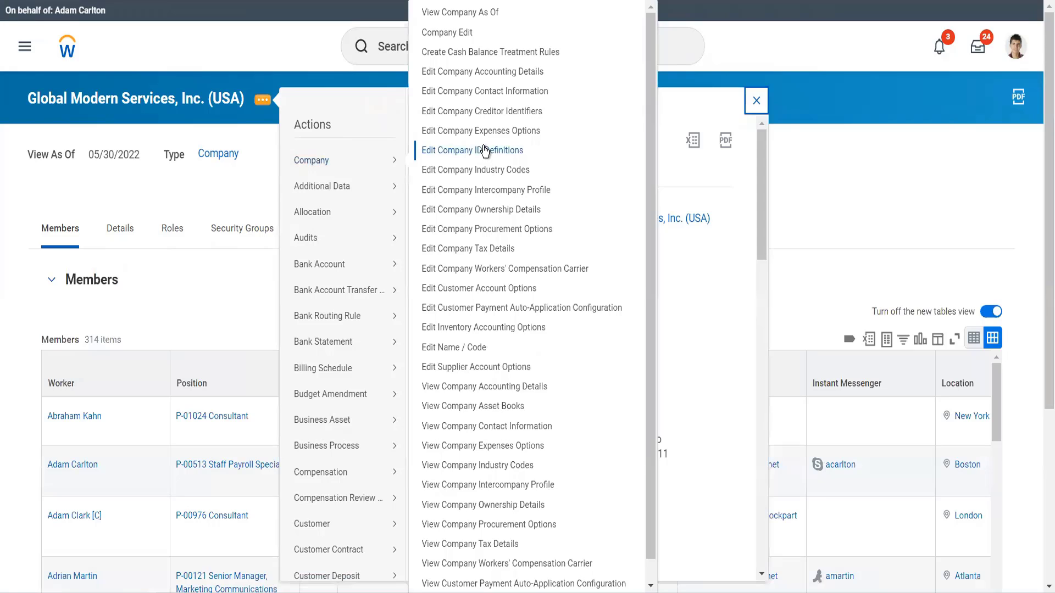
click(483, 190)
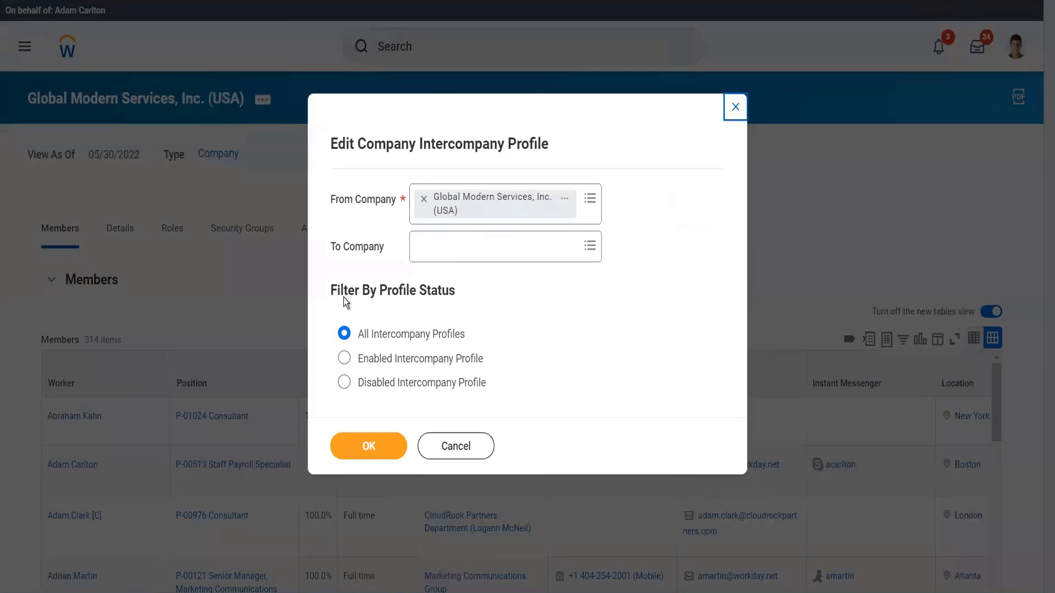
click(358, 443)
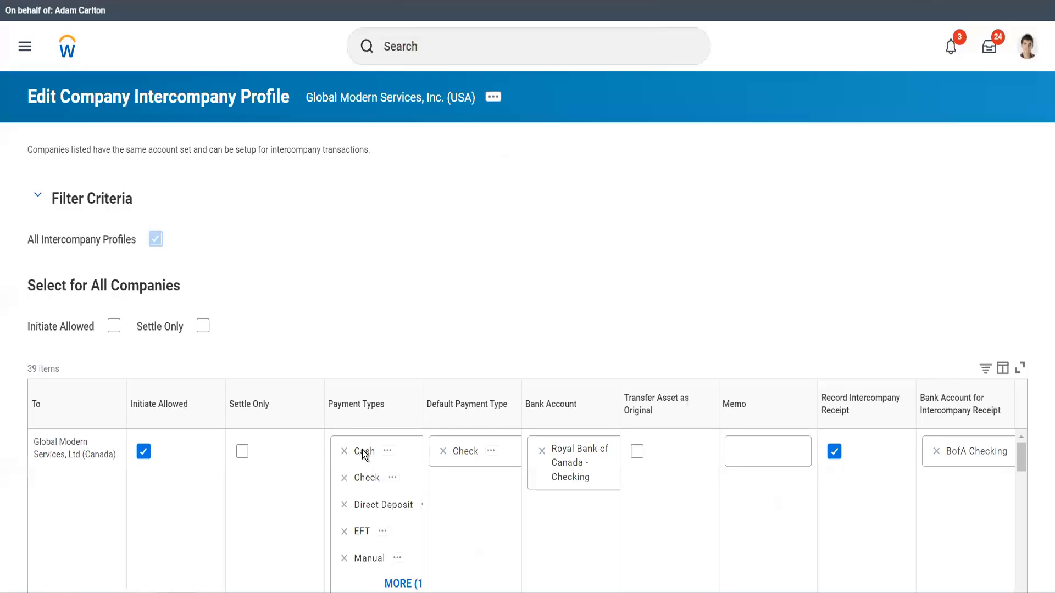
Review the intercompany payment types, bank accounts and receipt settings per company, then cancel the task.
scroll(400, 360, down, 2)
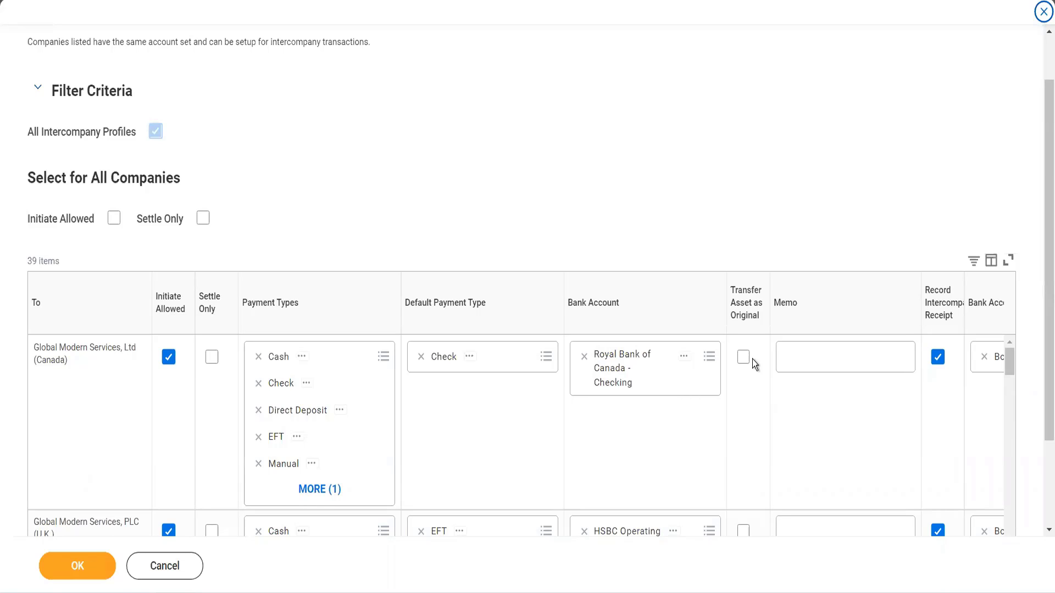
mouse_move(749, 361)
scroll(902, 414, right, 2)
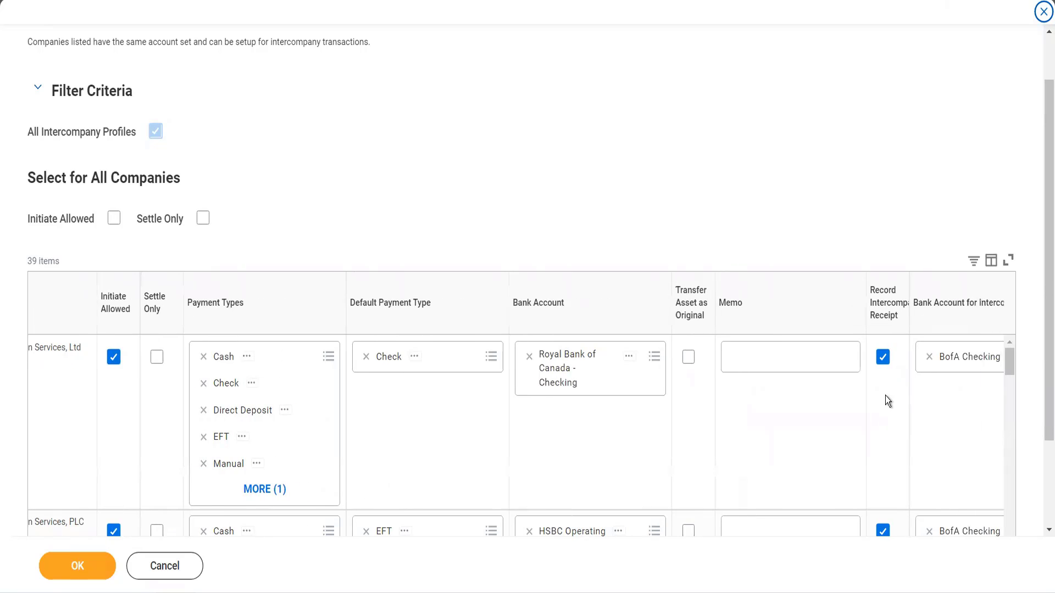
scroll(885, 396, right, 2)
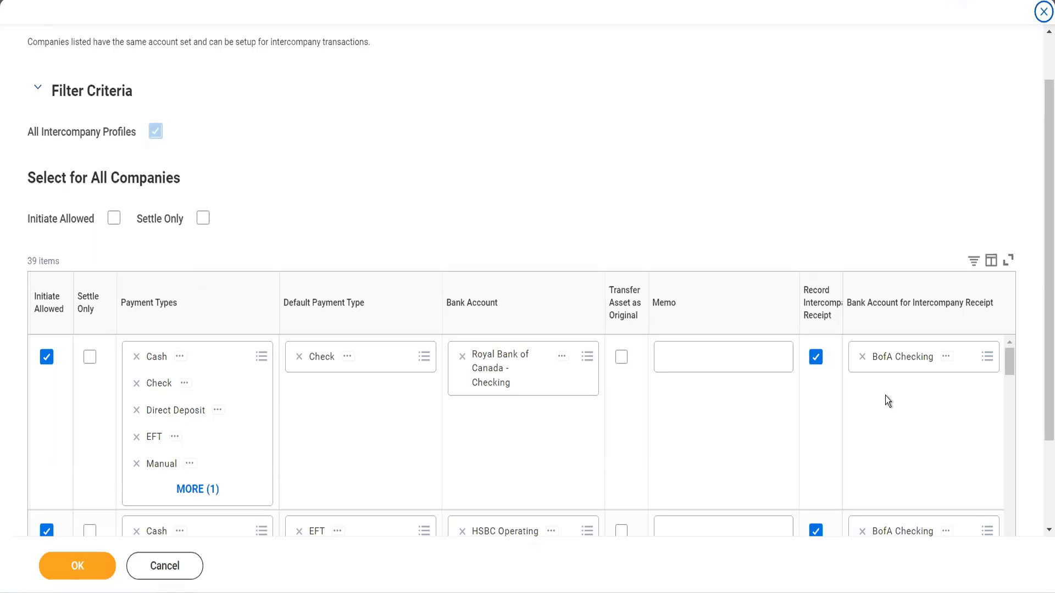
click(160, 570)
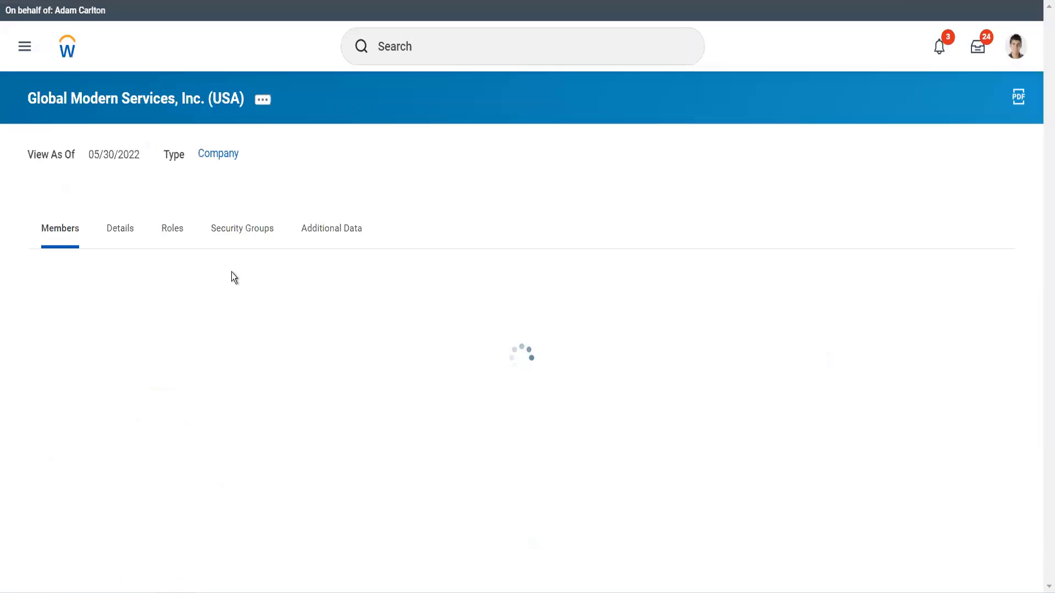
Search for Bp: Supp invoice and open the Supplier Invoice Event (Default Definition) business process.
click(68, 57)
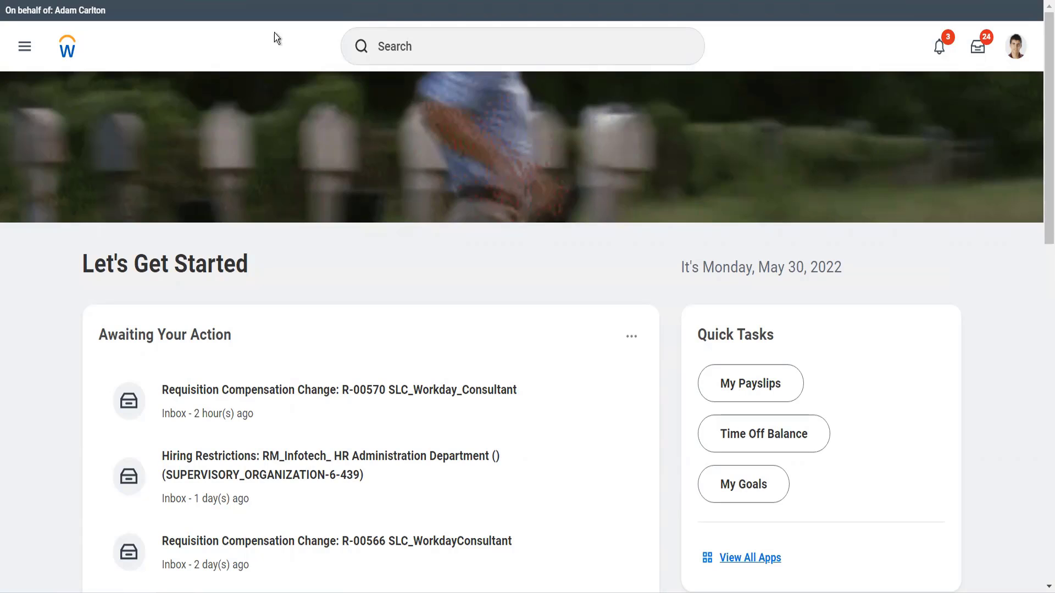
click(388, 40)
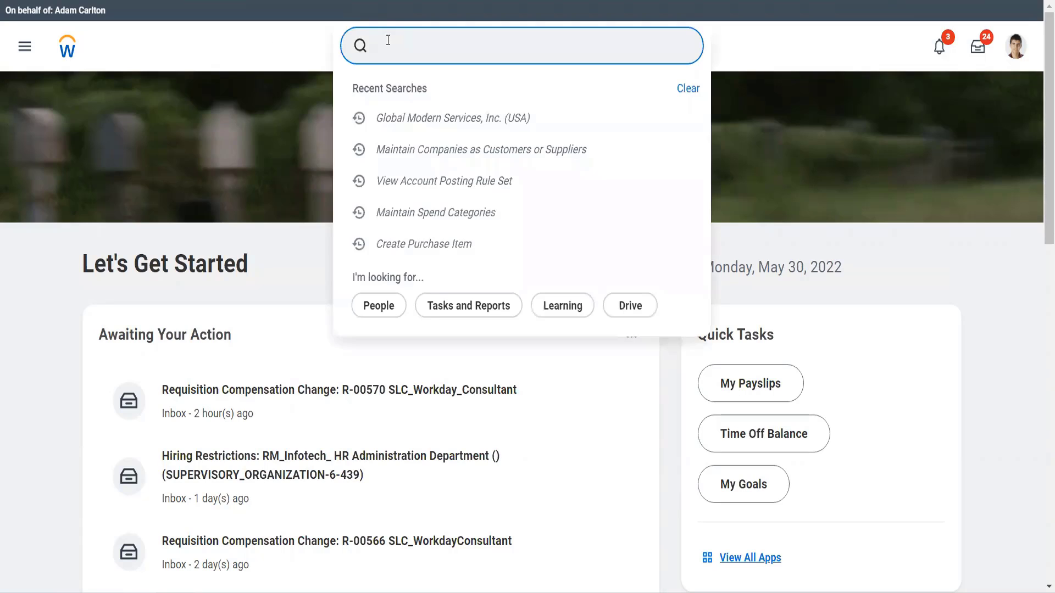
text(Bp:)
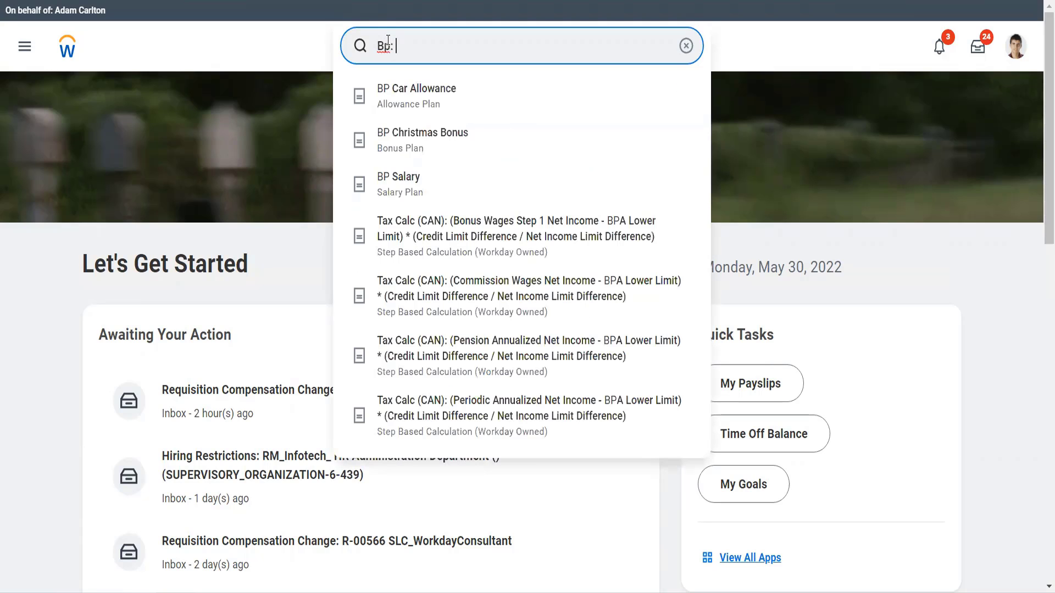
text( Supp)
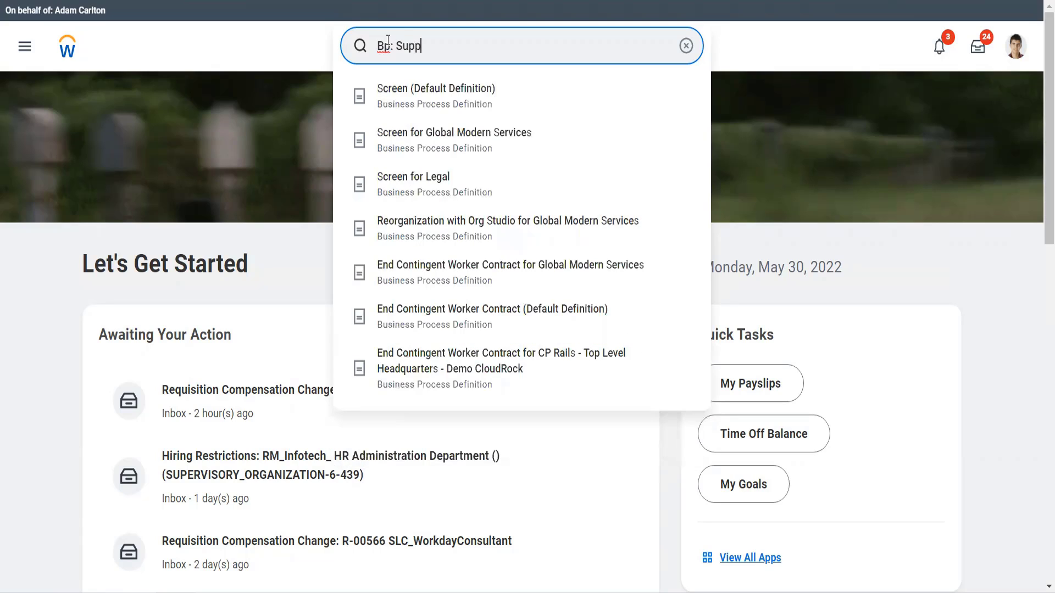
text( in)
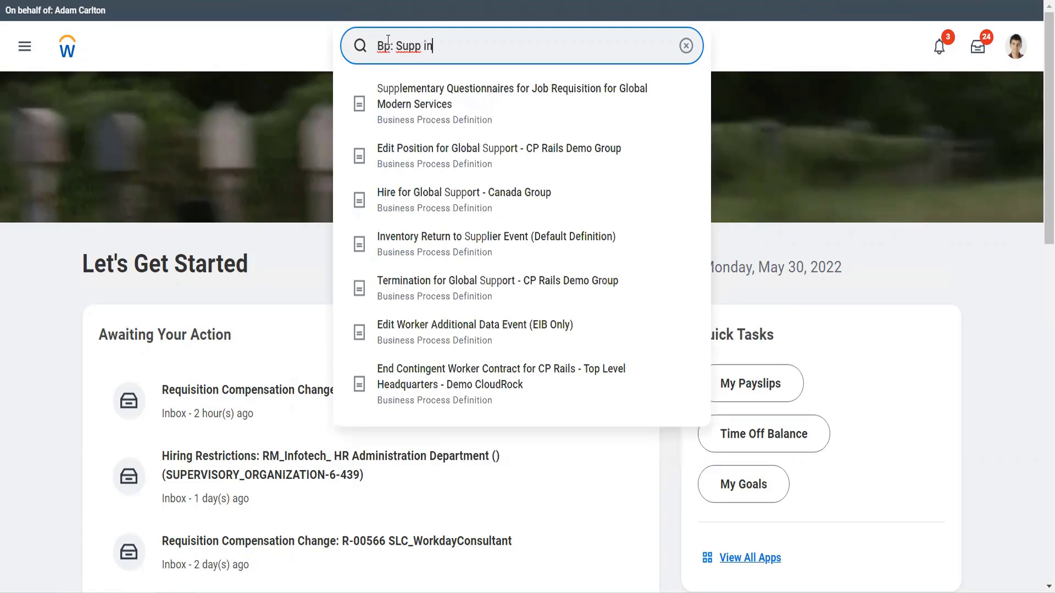
text(voice)
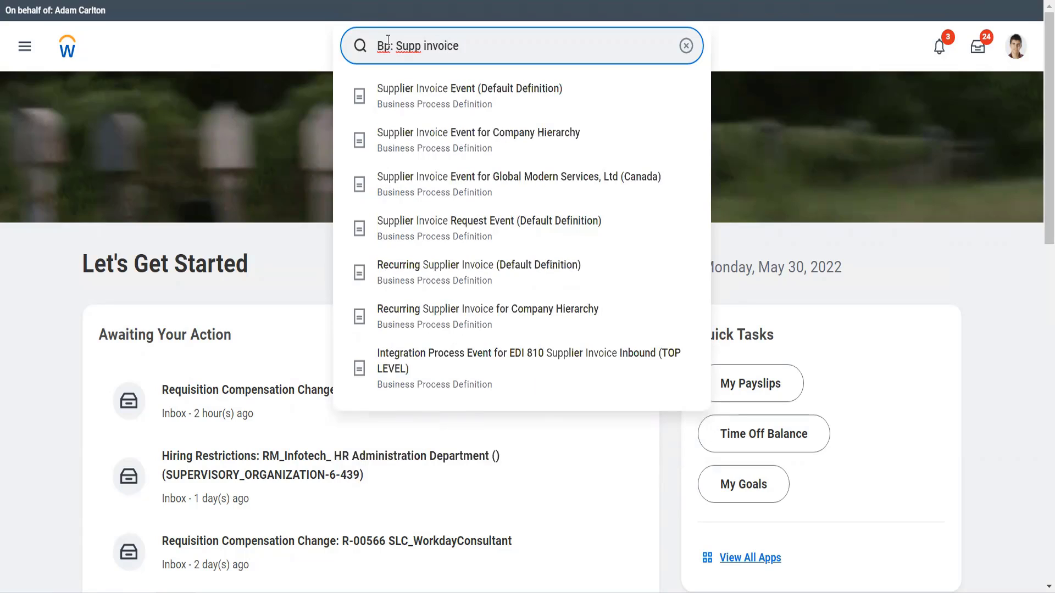
key(Return)
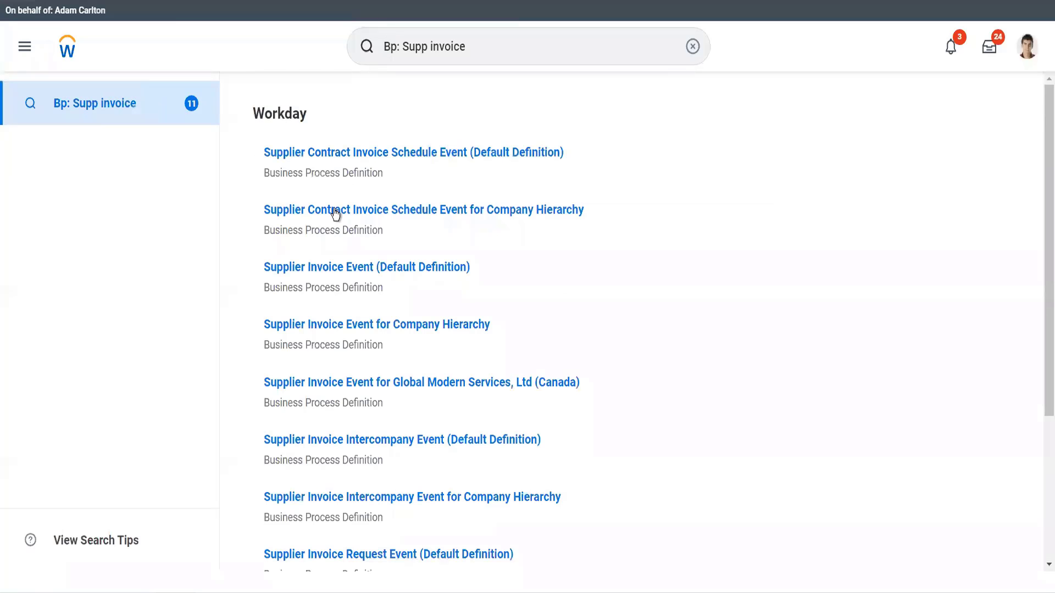
click(344, 272)
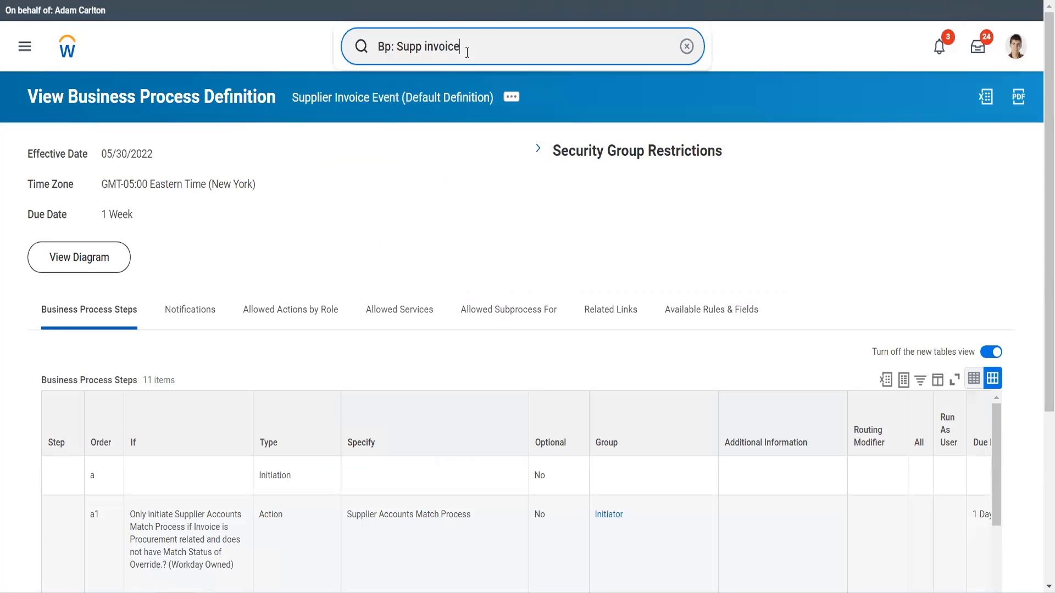
key(Return)
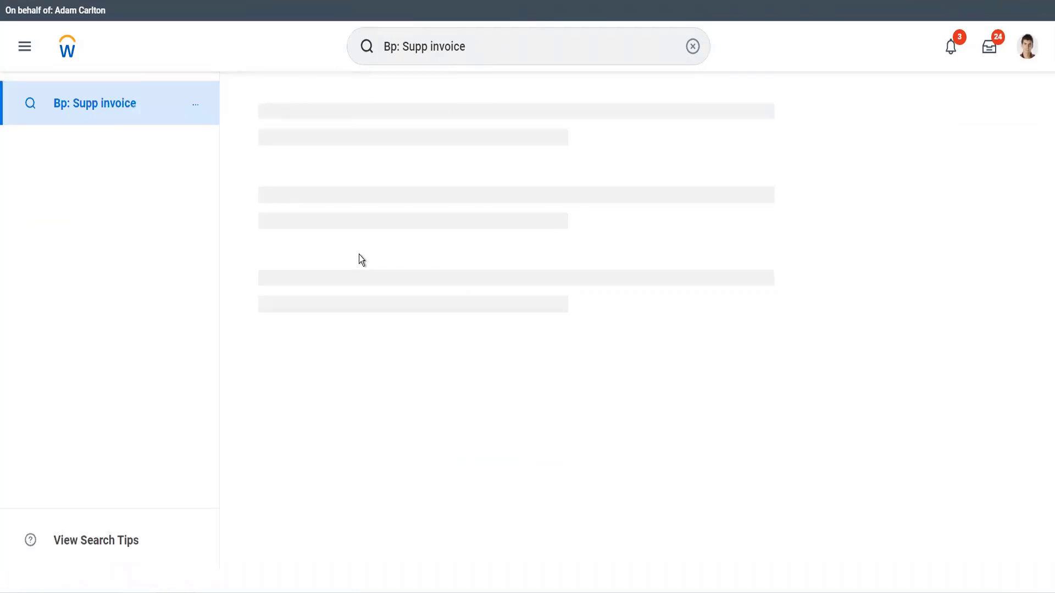
scroll(396, 389, down, 3)
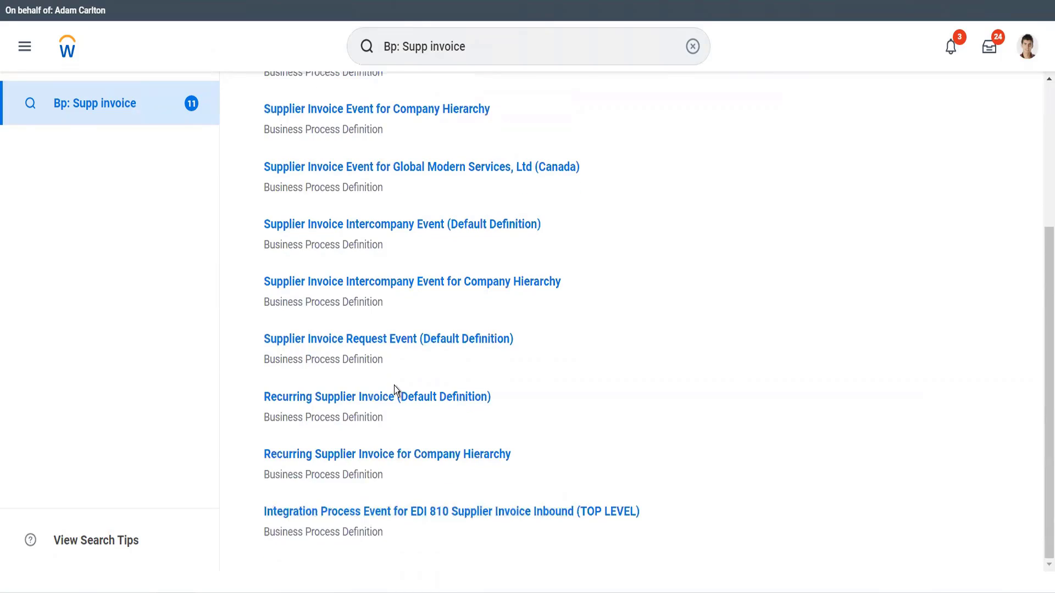
scroll(396, 389, up, 4)
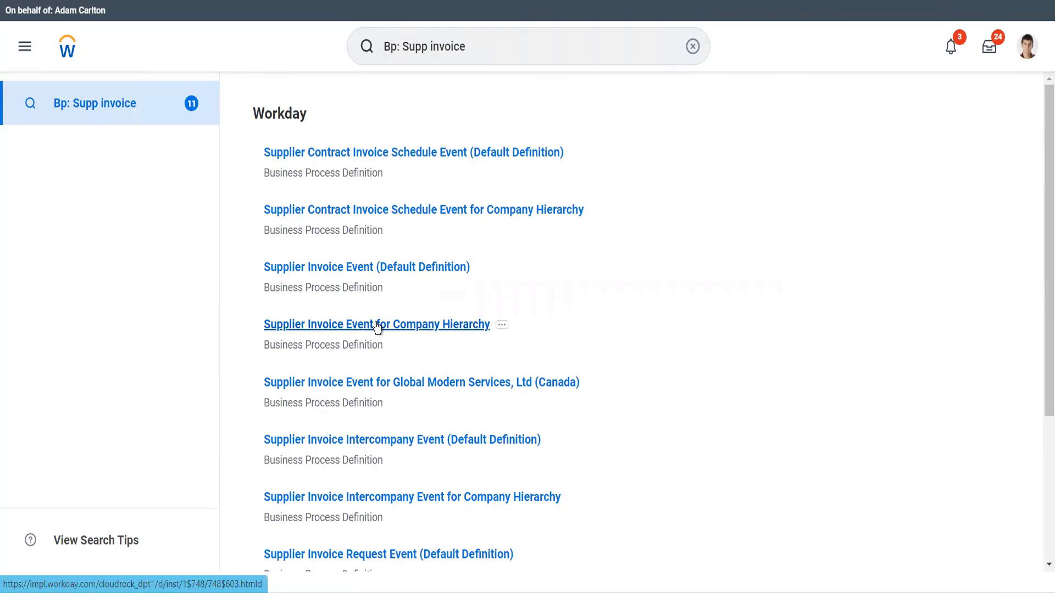
click(322, 268)
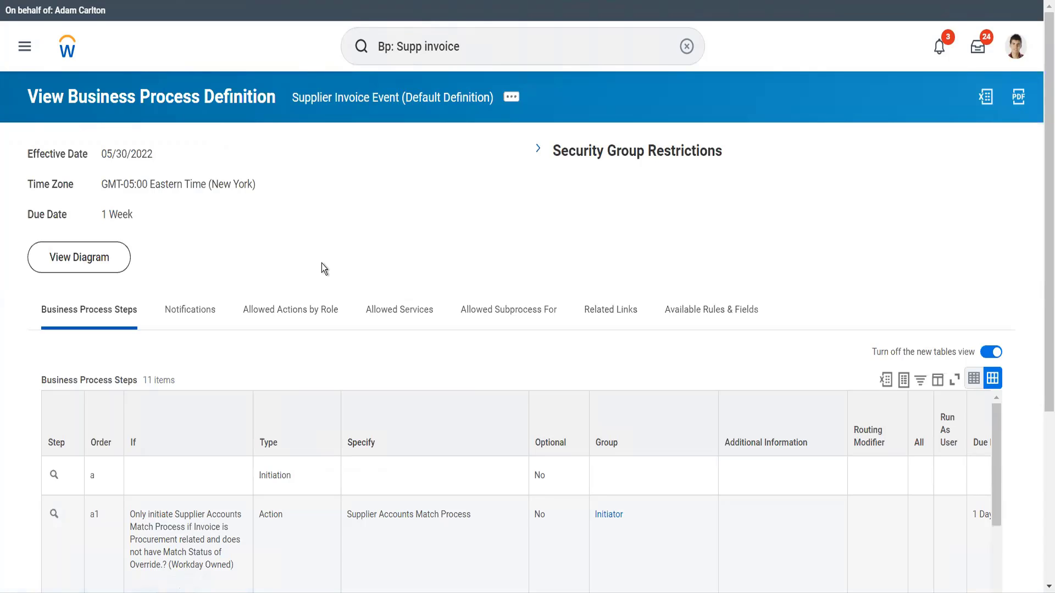
Review the business process steps, conditions and groups of the Supplier Invoice Event definition.
scroll(322, 268, down, 3)
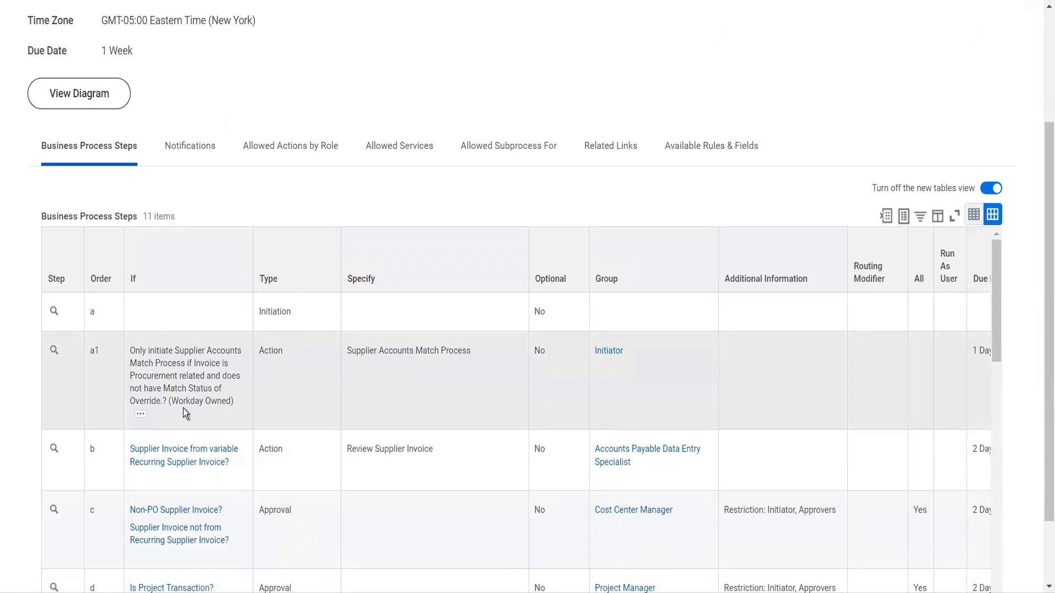
scroll(183, 408, down, 3)
scroll(183, 408, up, 1)
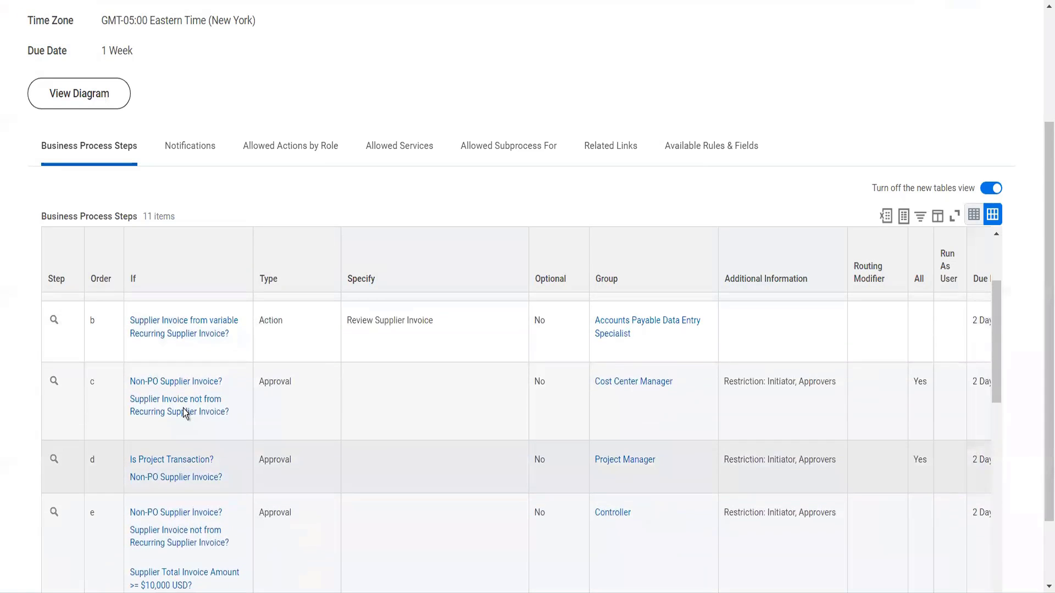
scroll(183, 411, up, 1)
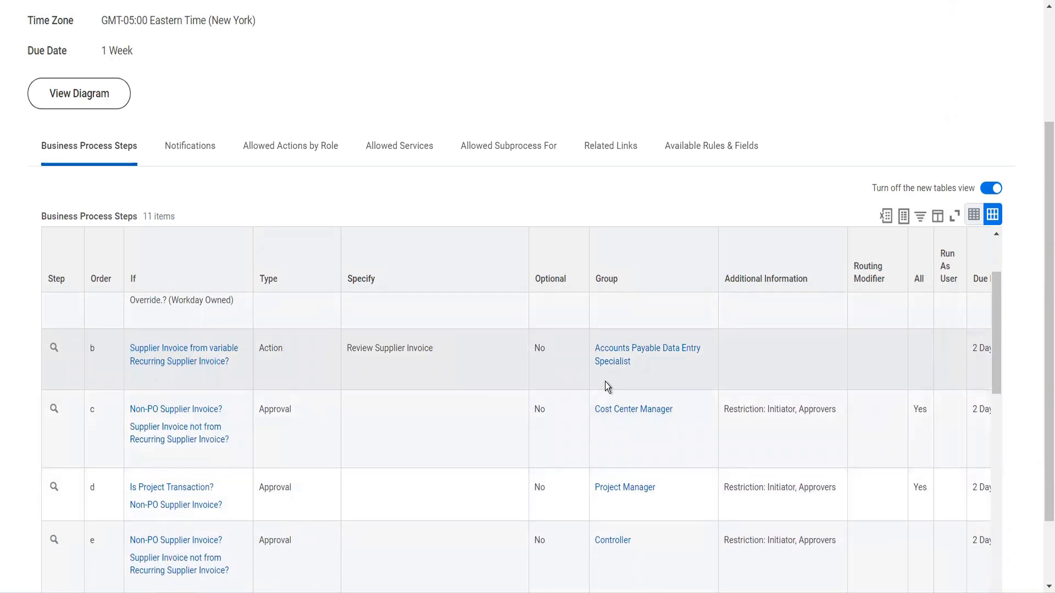
scroll(607, 386, up, 2)
scroll(605, 381, down, 1)
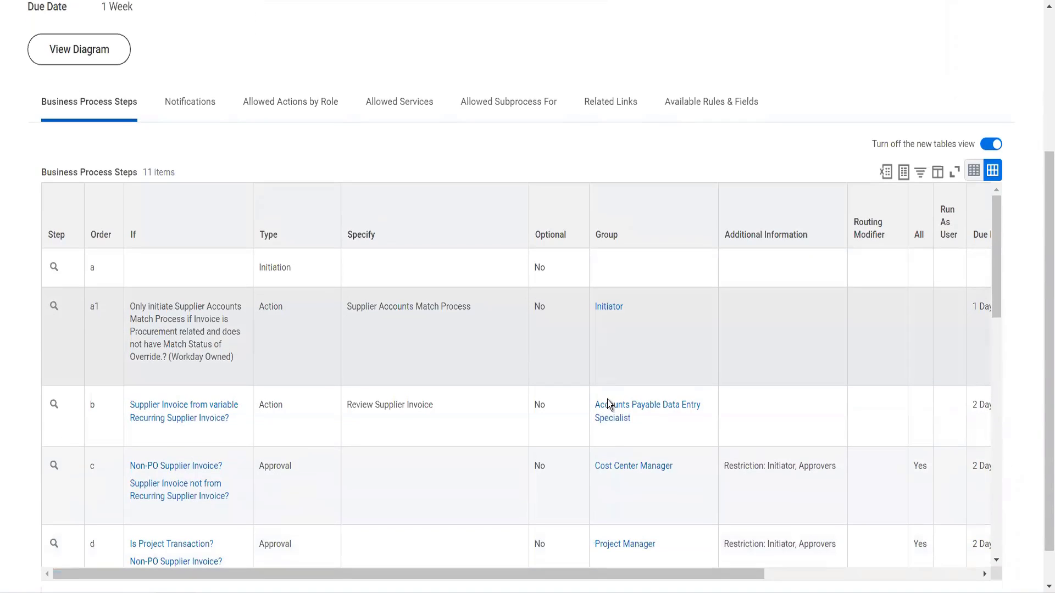
scroll(606, 449, down, 2)
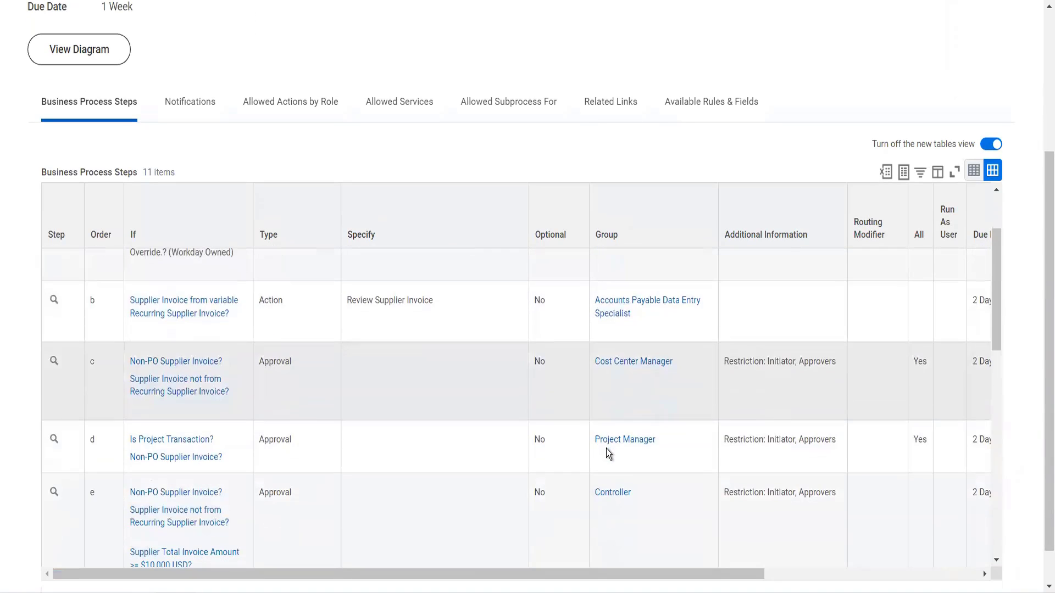
scroll(605, 449, down, 1)
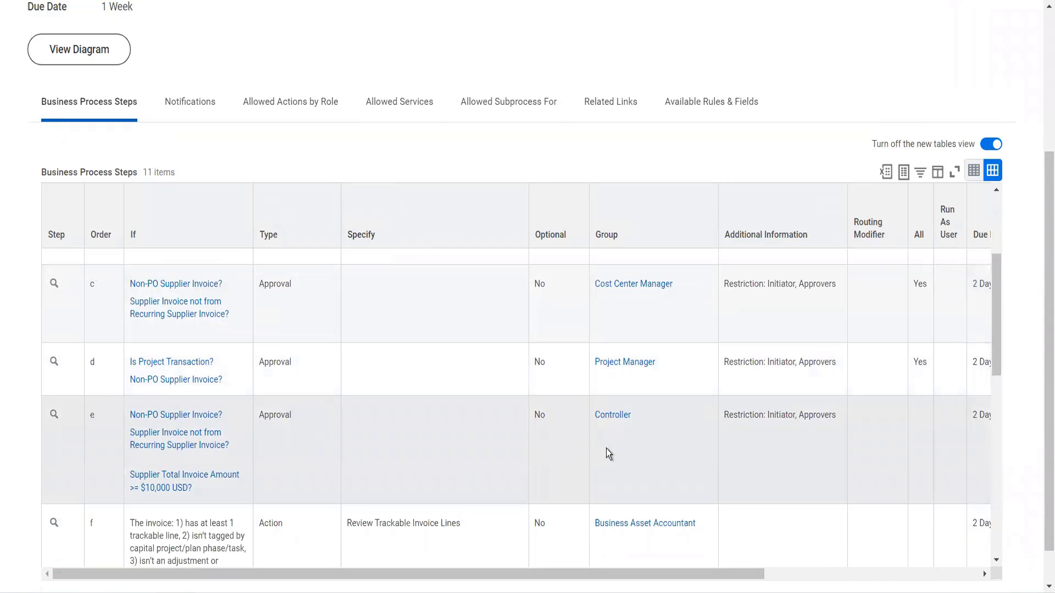
scroll(606, 448, down, 1)
scroll(605, 449, down, 5)
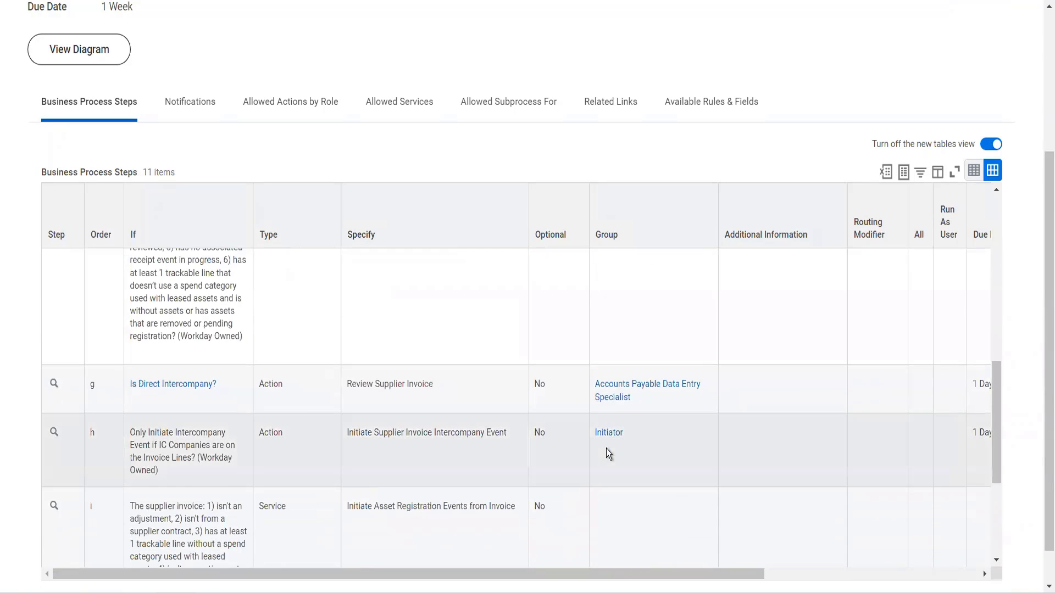
scroll(606, 449, up, 10)
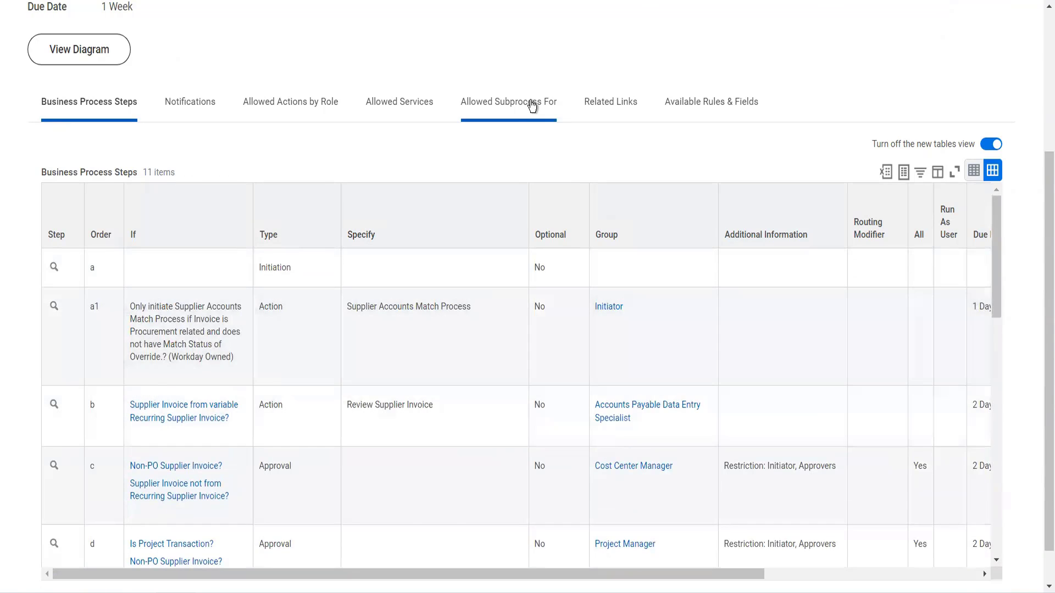
Expand the Security Group Restrictions section of the business process definition.
scroll(532, 112, up, 4)
click(536, 149)
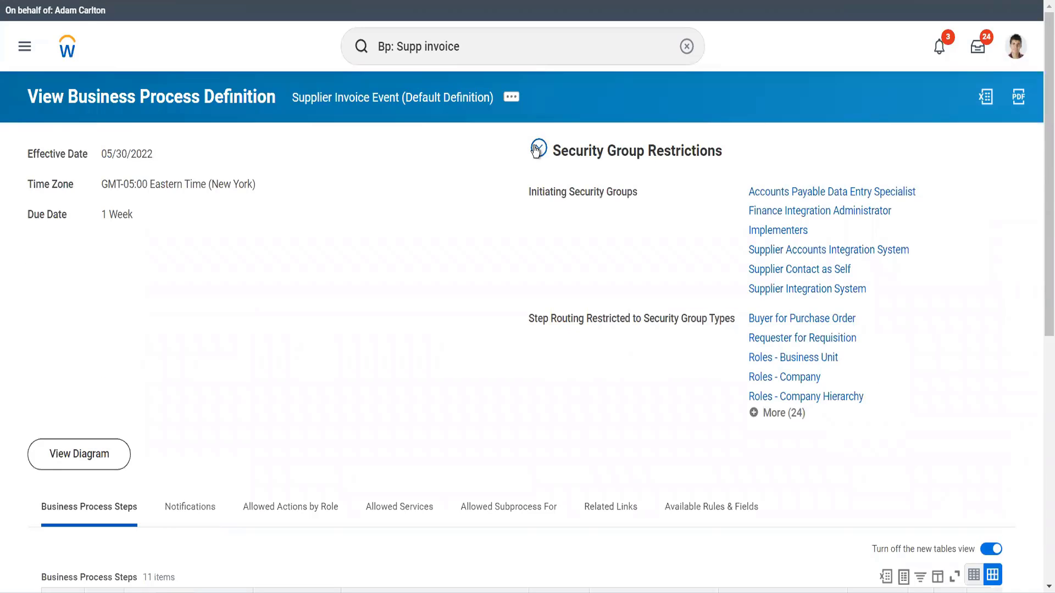
click(477, 31)
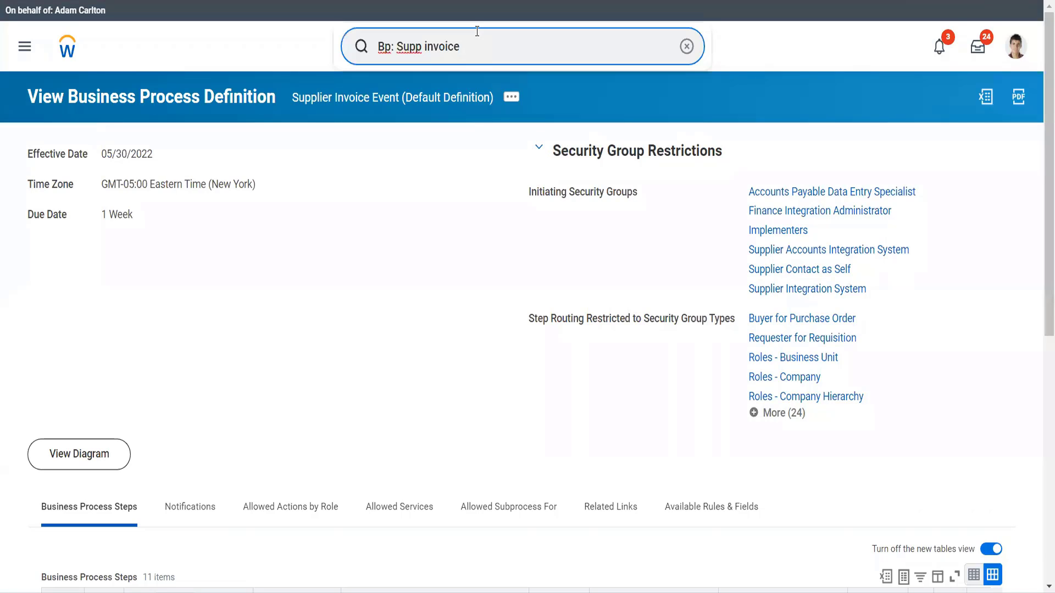
Open the current worker's profile and start Assign Roles - Add/Remove for that worker with the default effective date.
click(1016, 46)
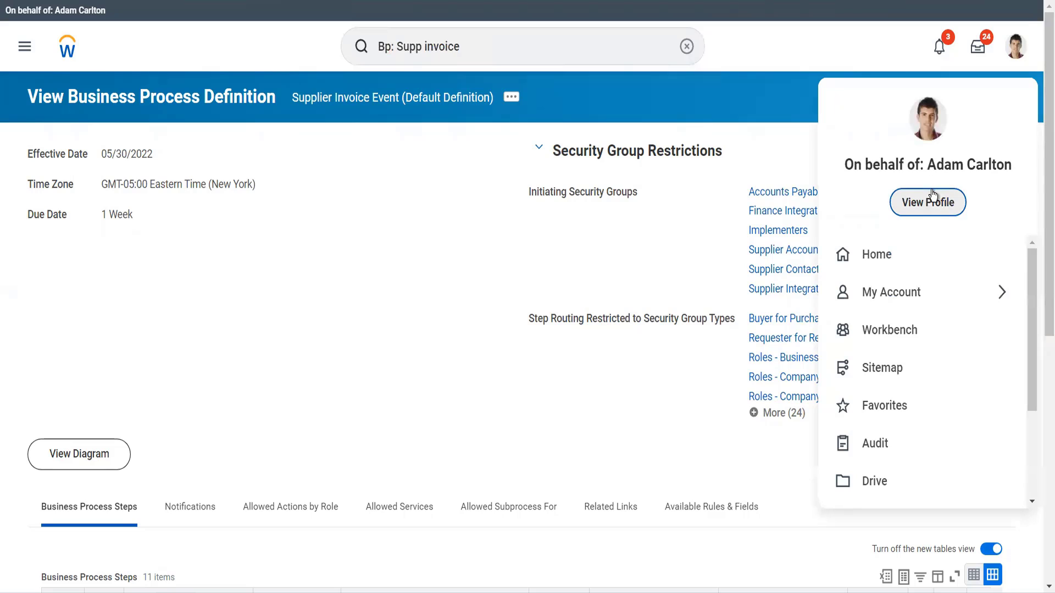
key(Escape)
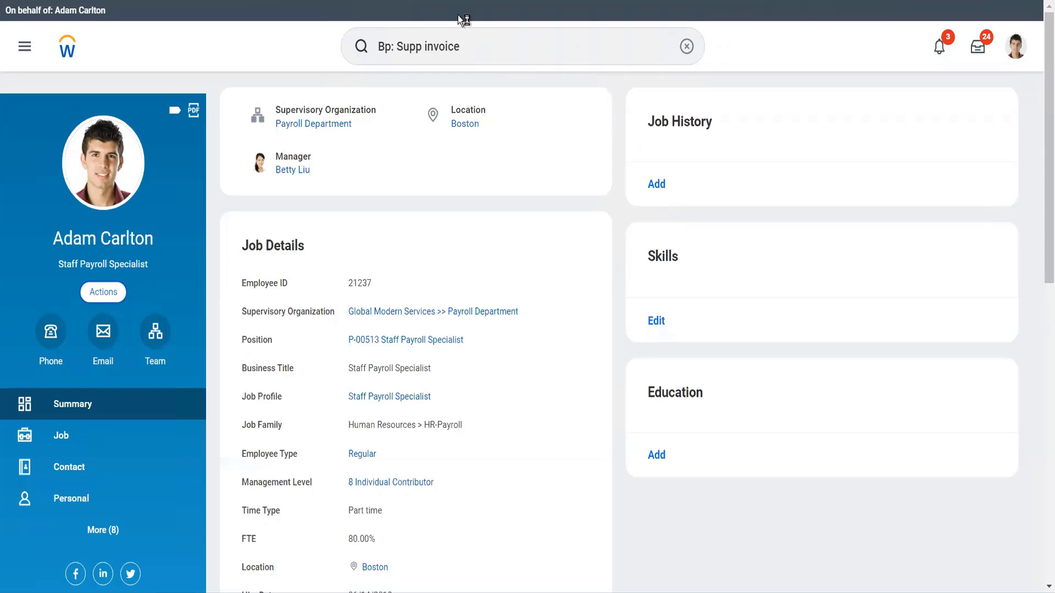
click(103, 292)
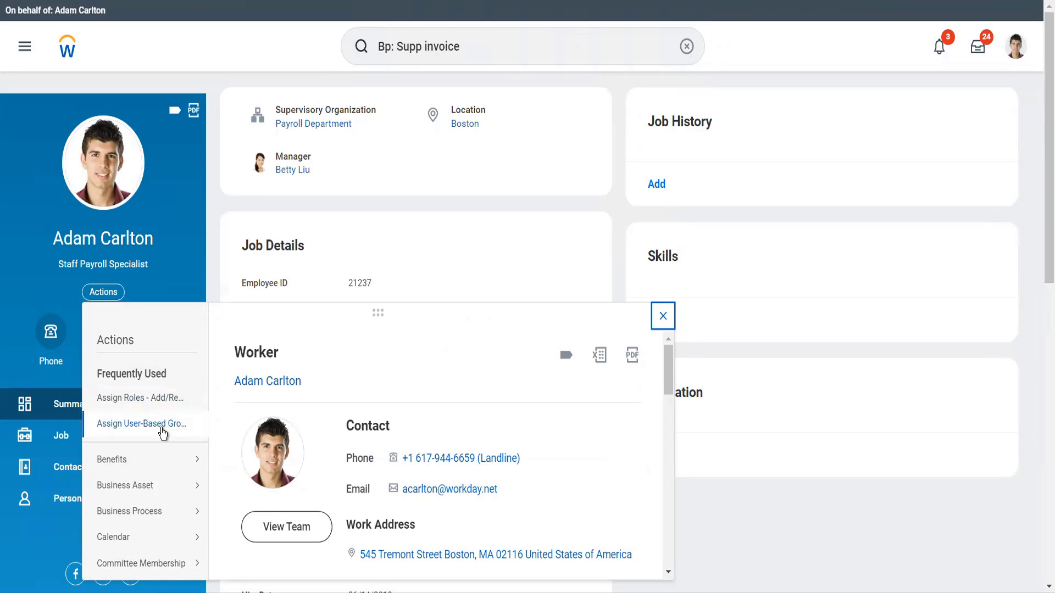
scroll(160, 428, down, 8)
scroll(161, 416, up, 8)
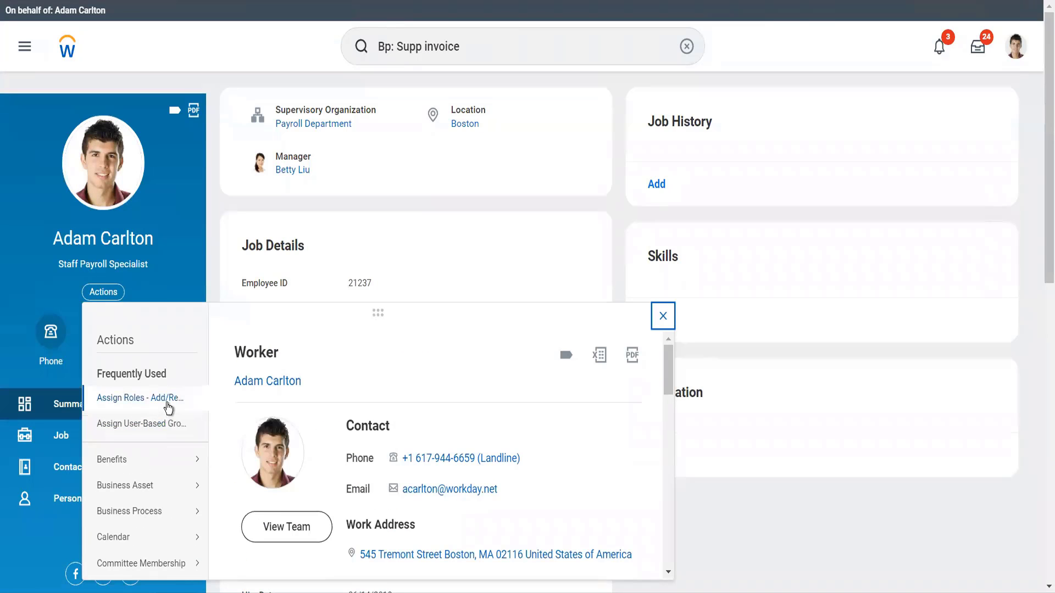
key(Escape)
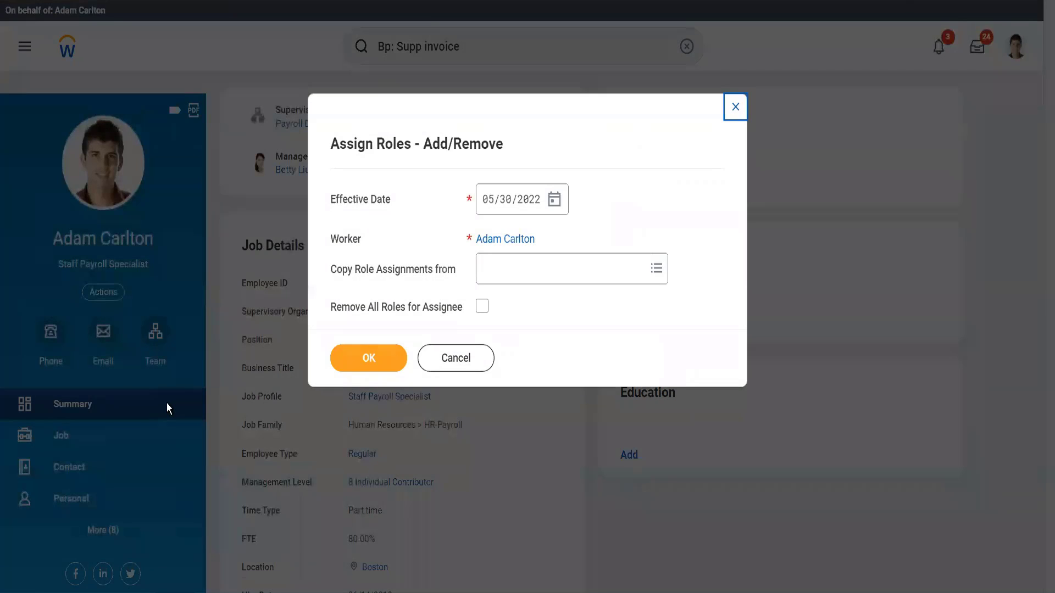
click(361, 355)
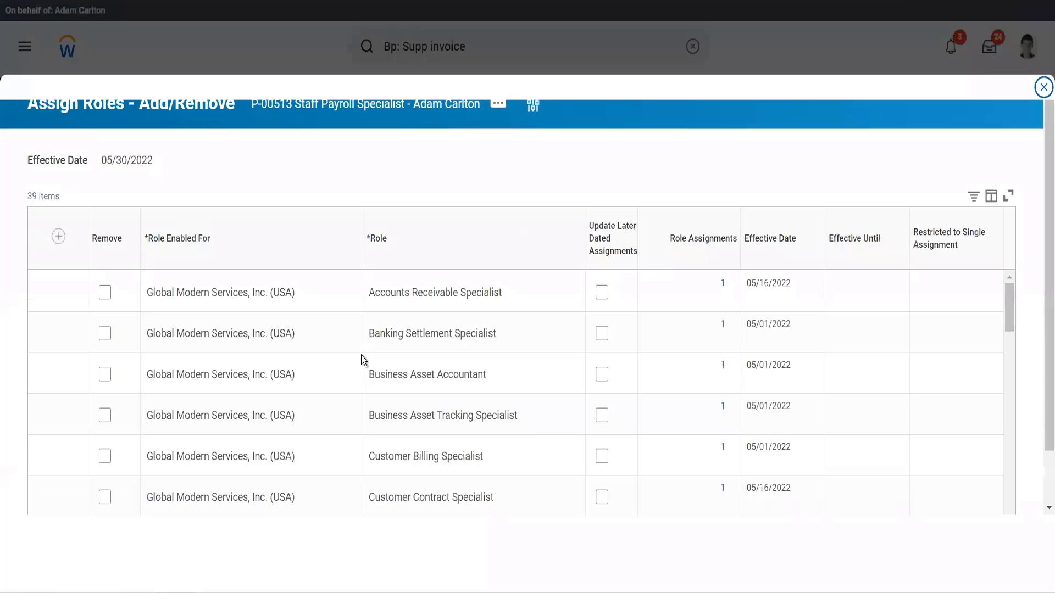
Add a new role assignment row enabled for Global Modern Services, Inc. (USA).
click(61, 239)
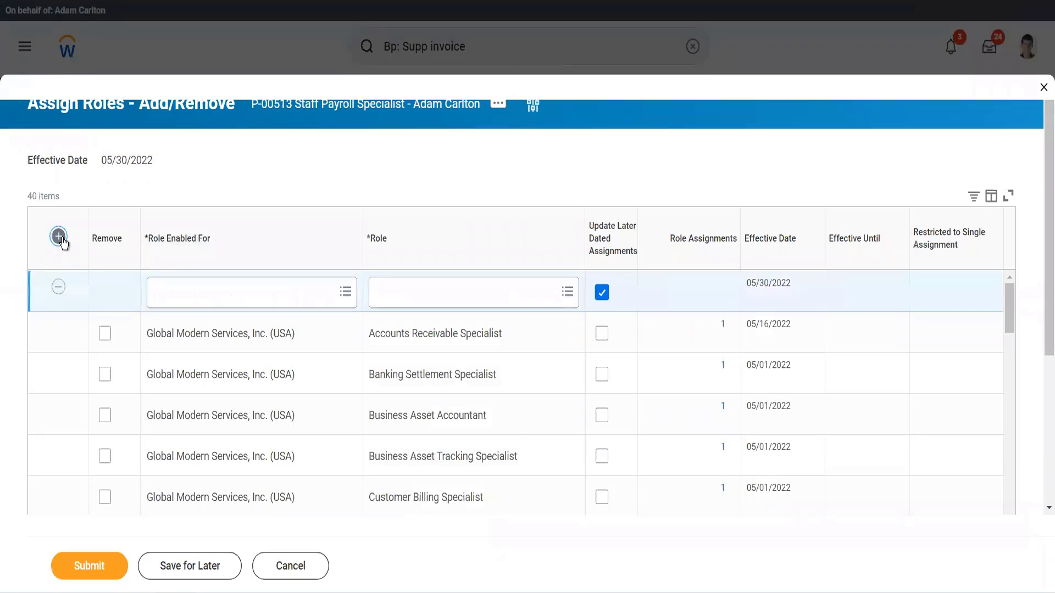
click(166, 300)
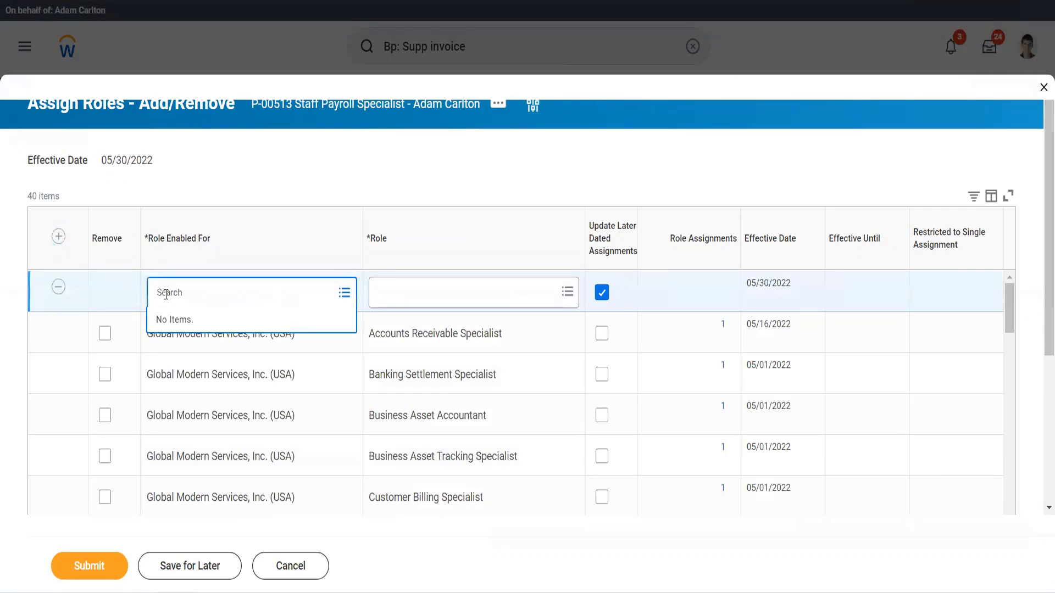
text(gms uas)
key(BackSpace)
key(BackSpace)
text(sa)
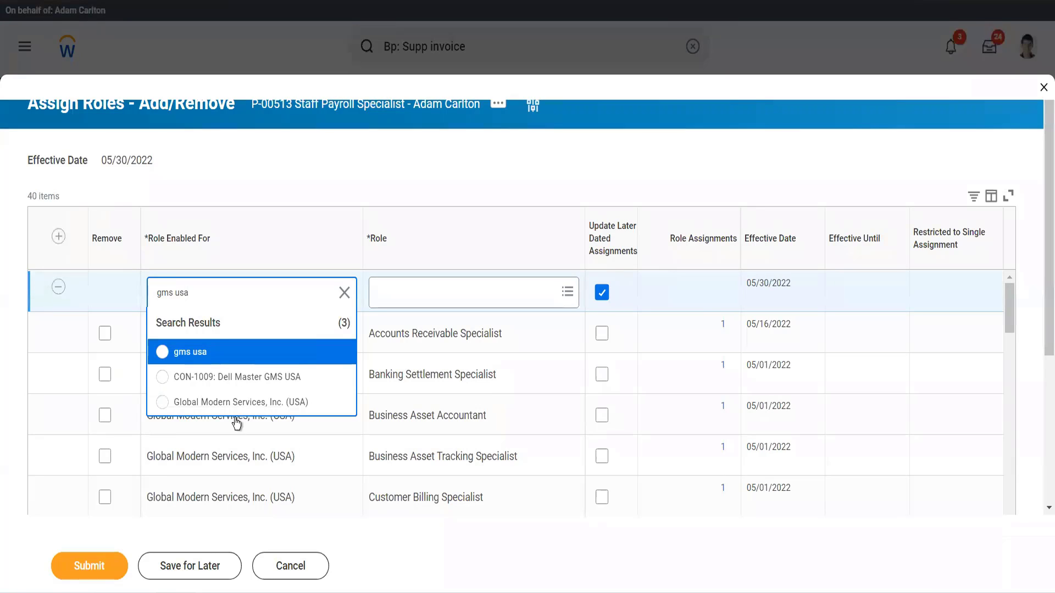
key(Return)
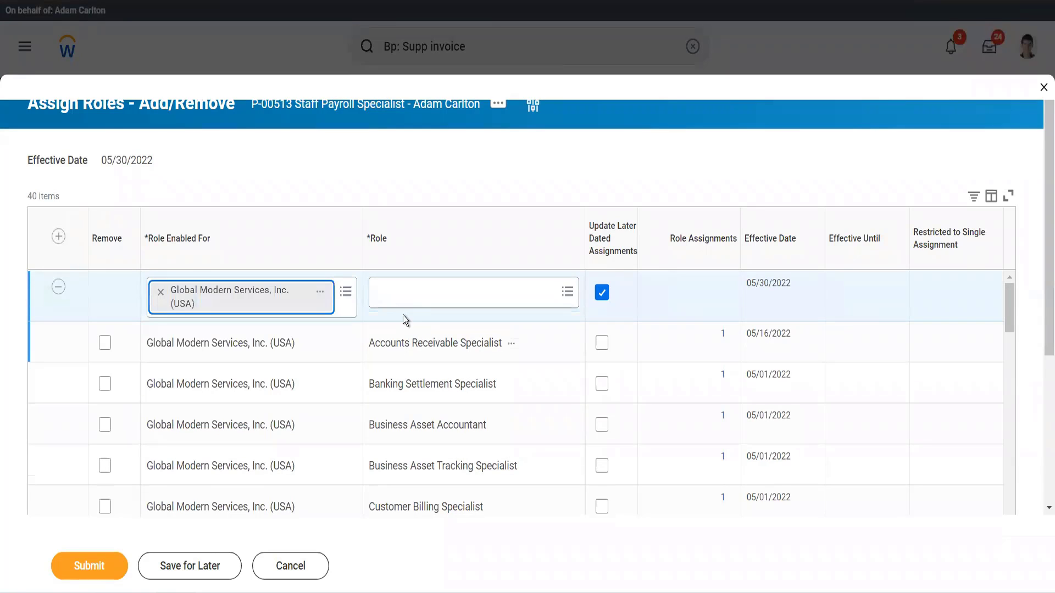
Set the row's role to Accounts Payable Data Entry Specialist, clear Update Later Dated Assignments, and submit.
click(407, 305)
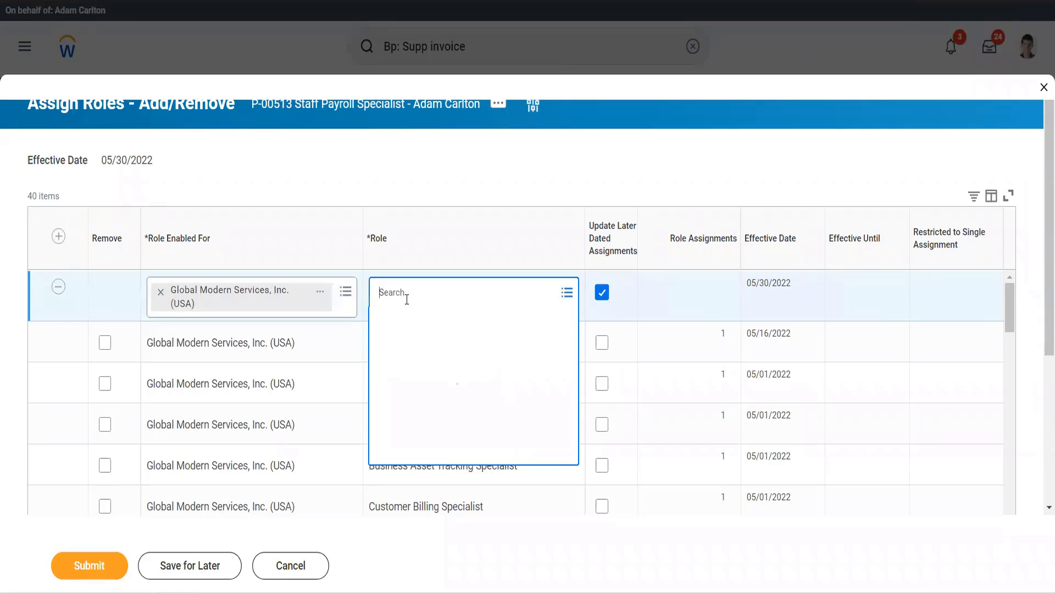
text(acc pay data)
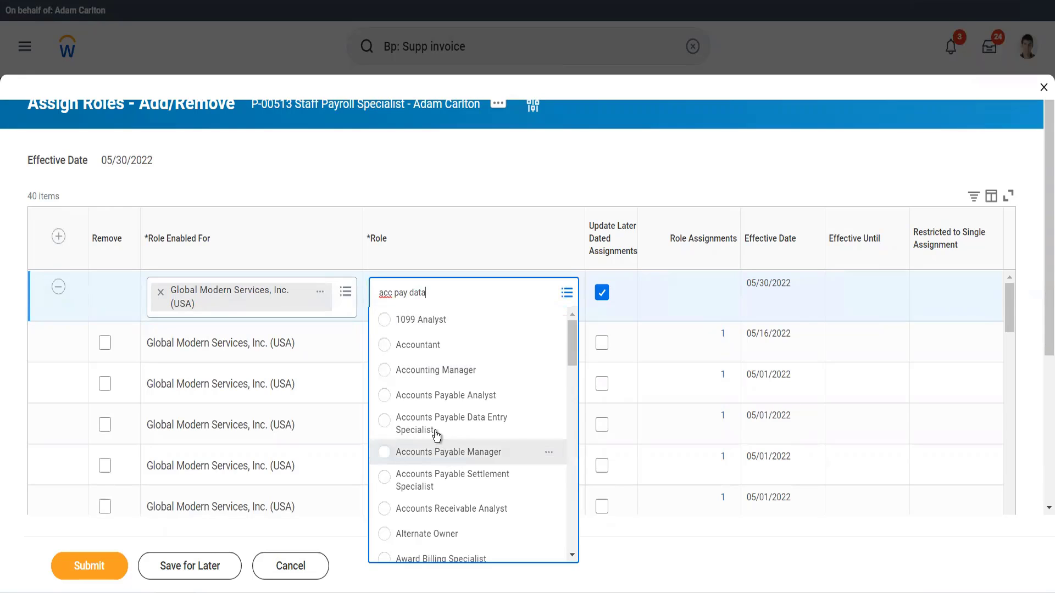
click(527, 421)
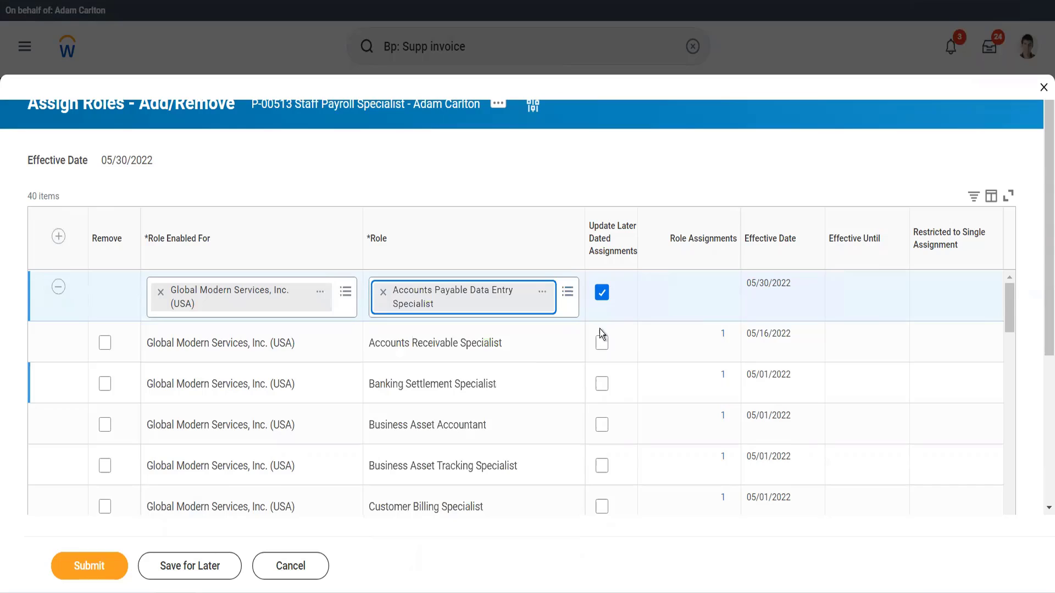
click(603, 294)
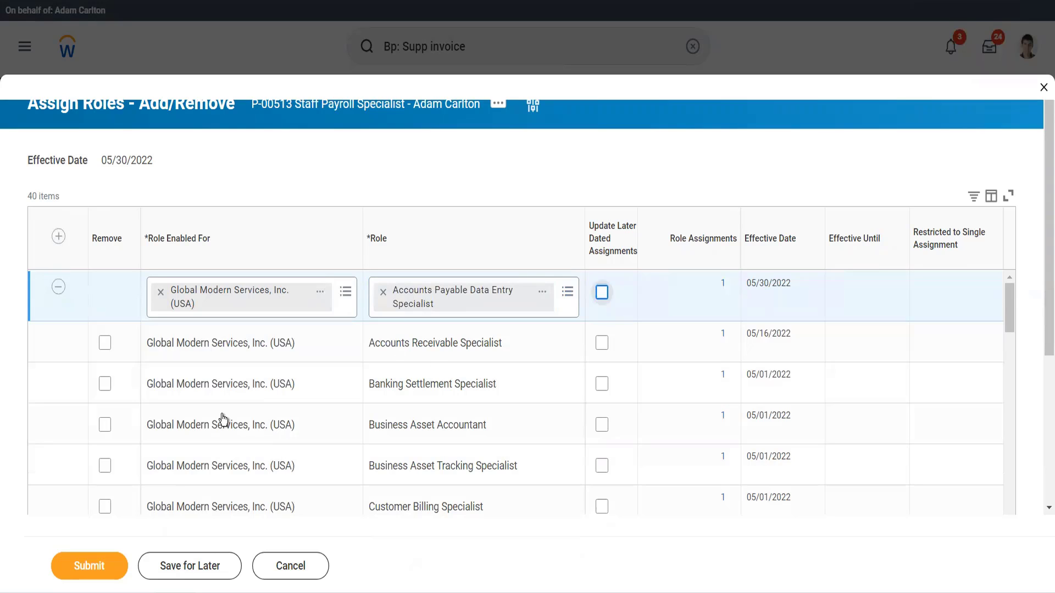
click(88, 568)
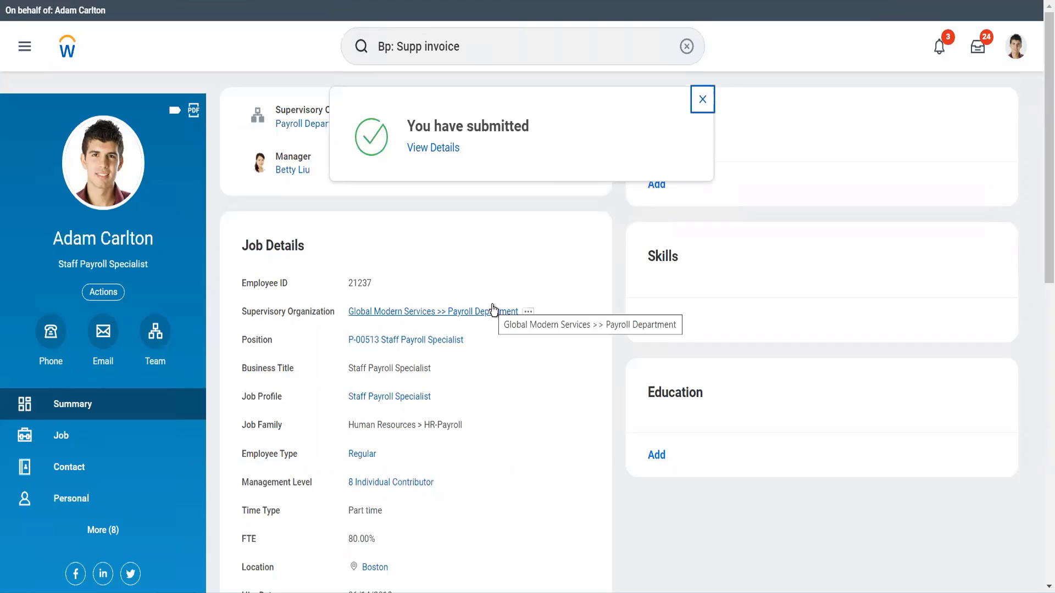
Search for cr supp inv and open the Create Supplier Invoice task.
click(466, 48)
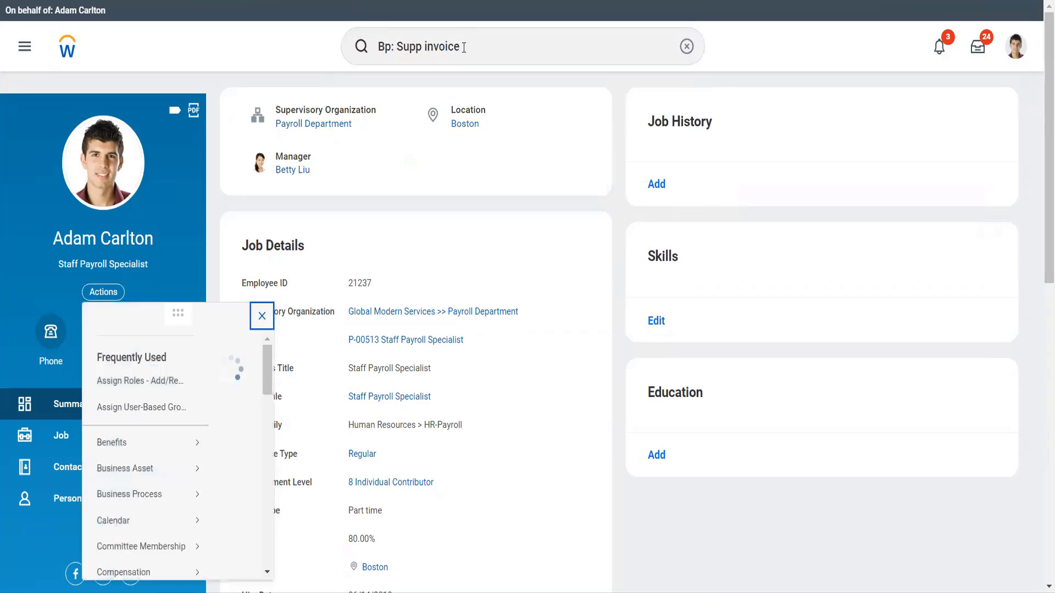
click(447, 46)
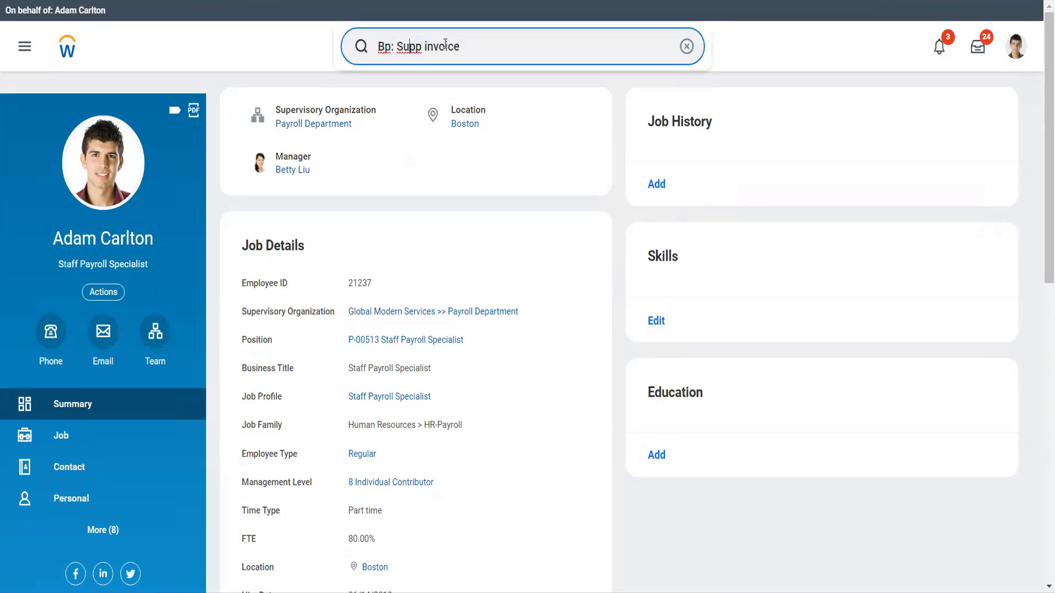
drag(469, 41, 381, 40)
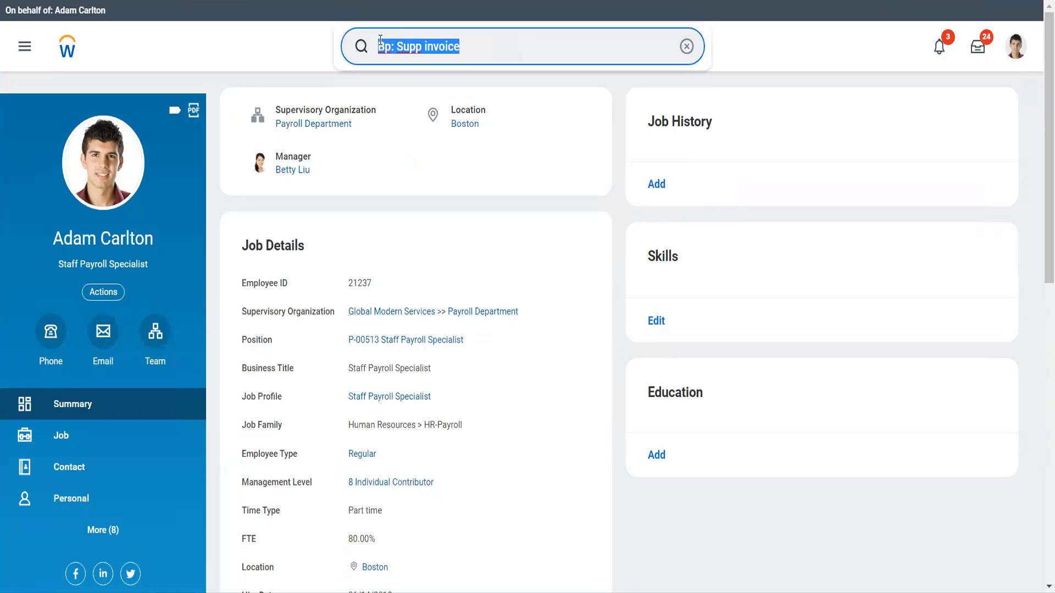
text(cr s)
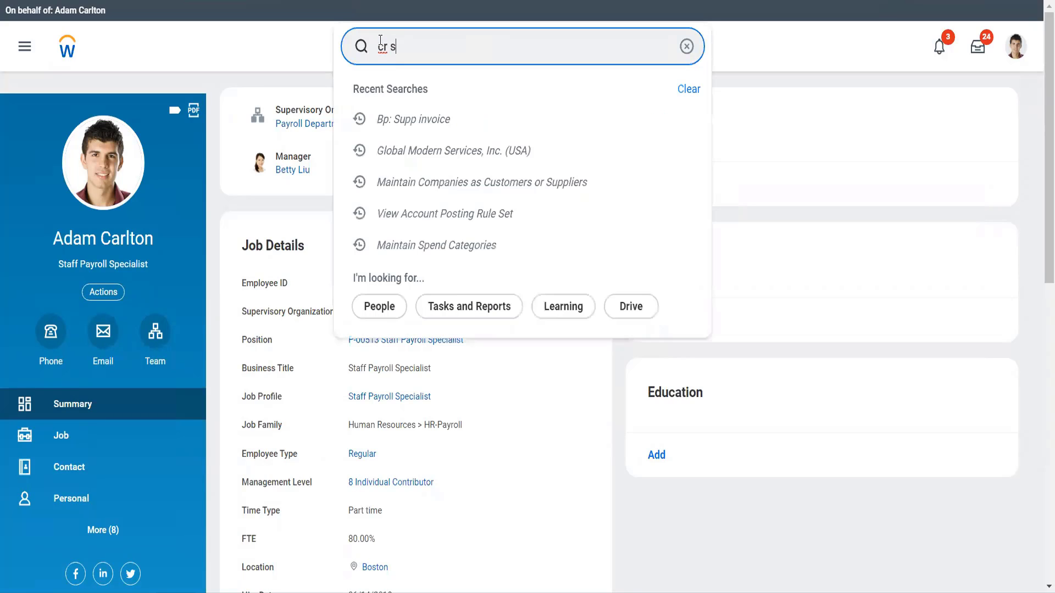
text(upp inv)
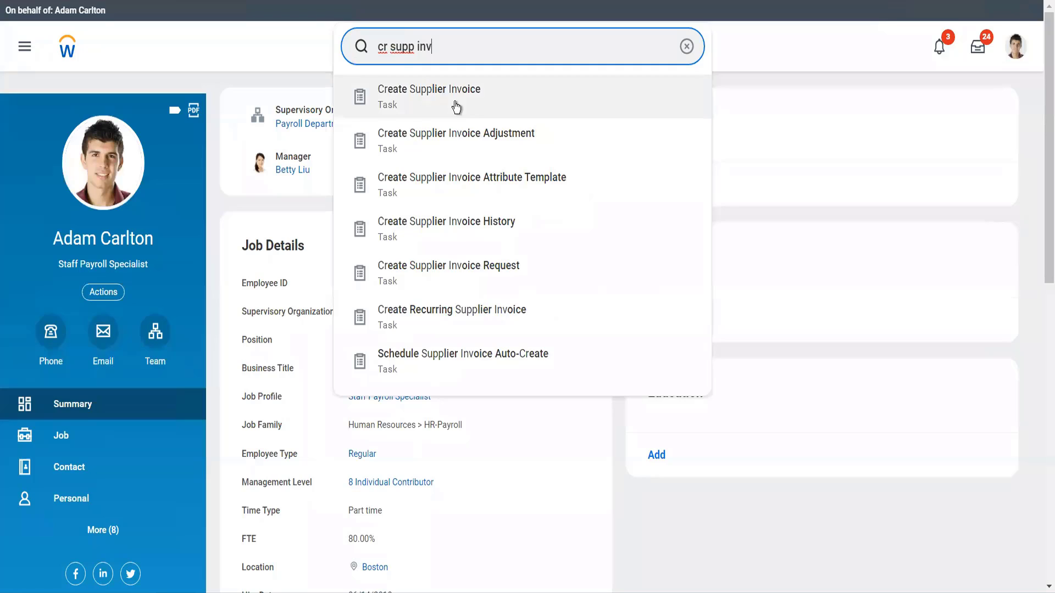
click(455, 107)
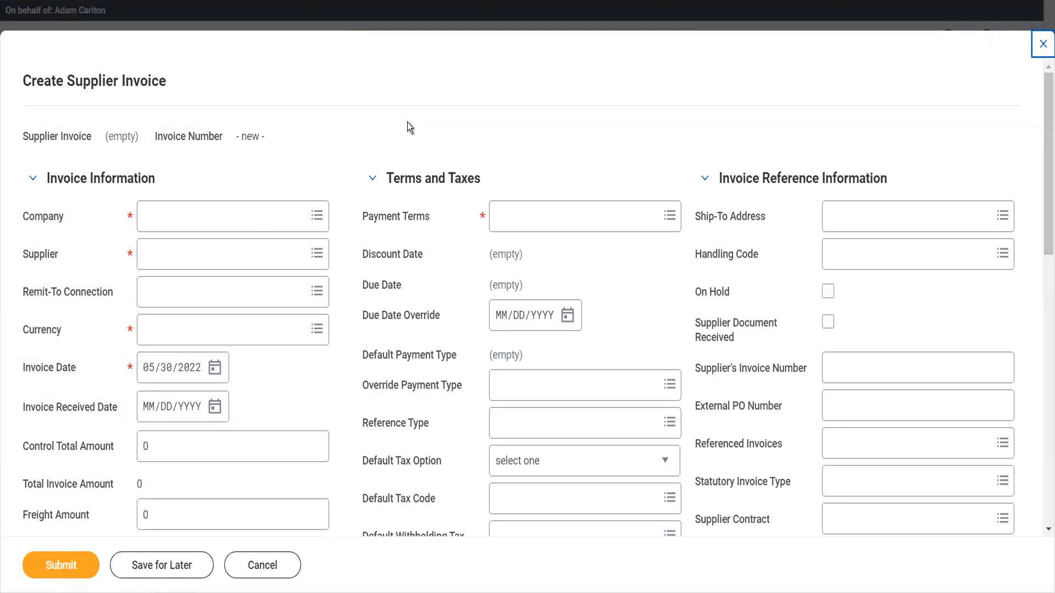
Set the invoice's company to Global Modern Services, Inc. (USA) and the supplier to Adani ports.
click(252, 233)
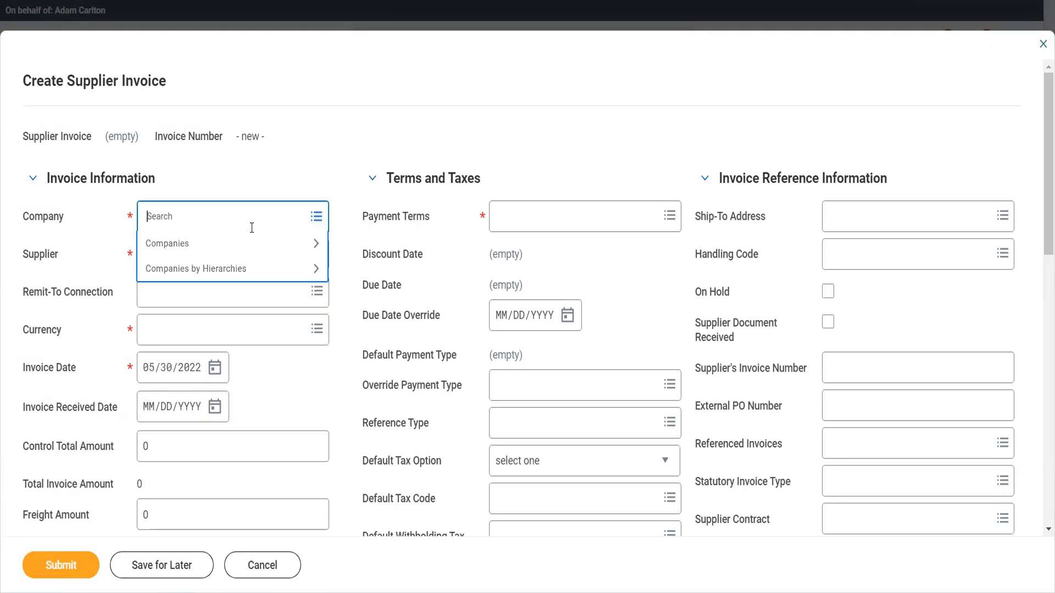
text(gms usa)
key(Return)
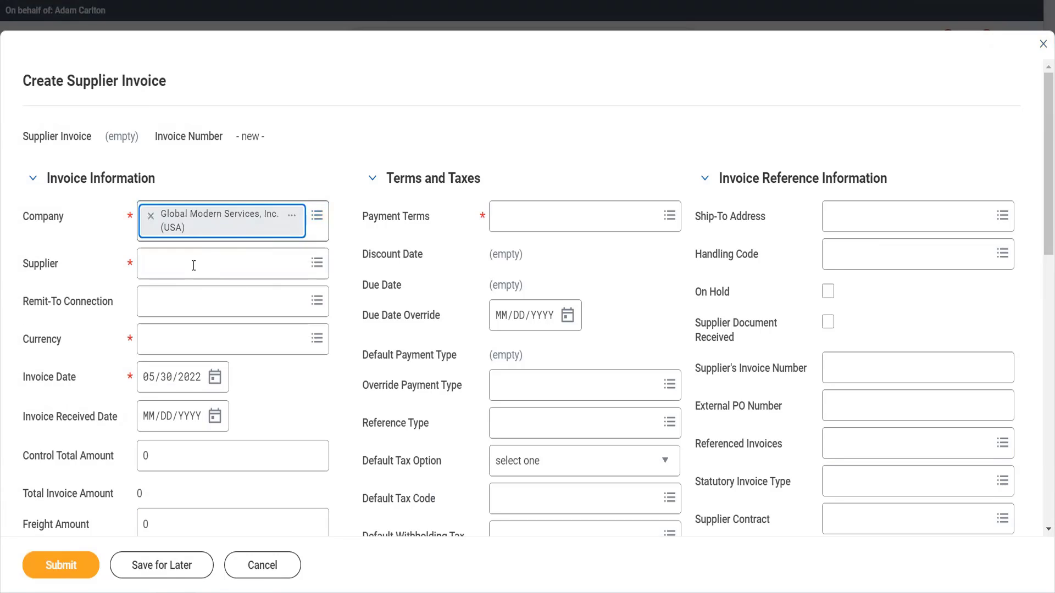
click(194, 265)
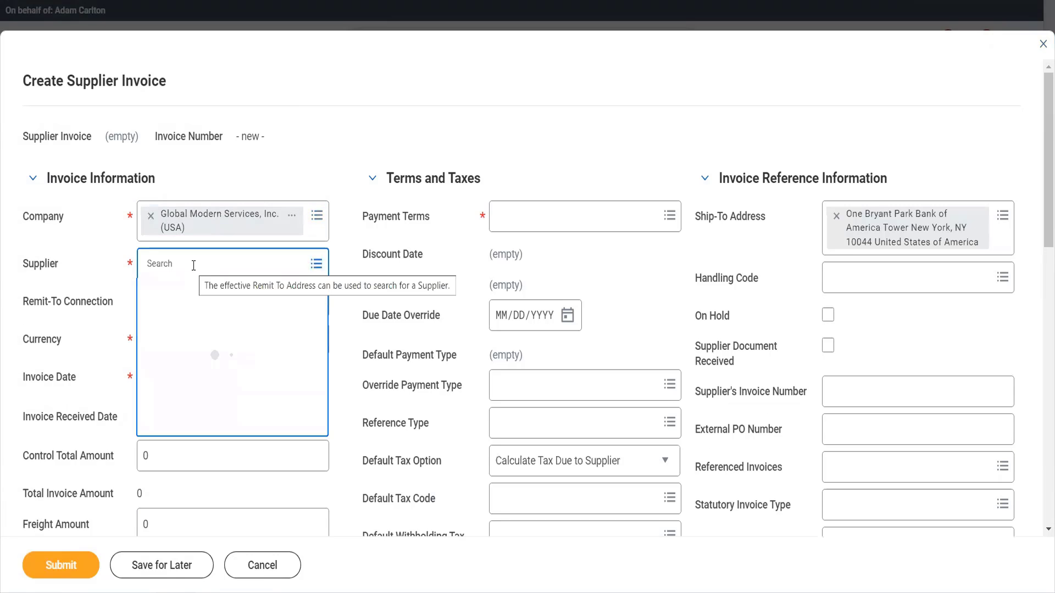
text(adan)
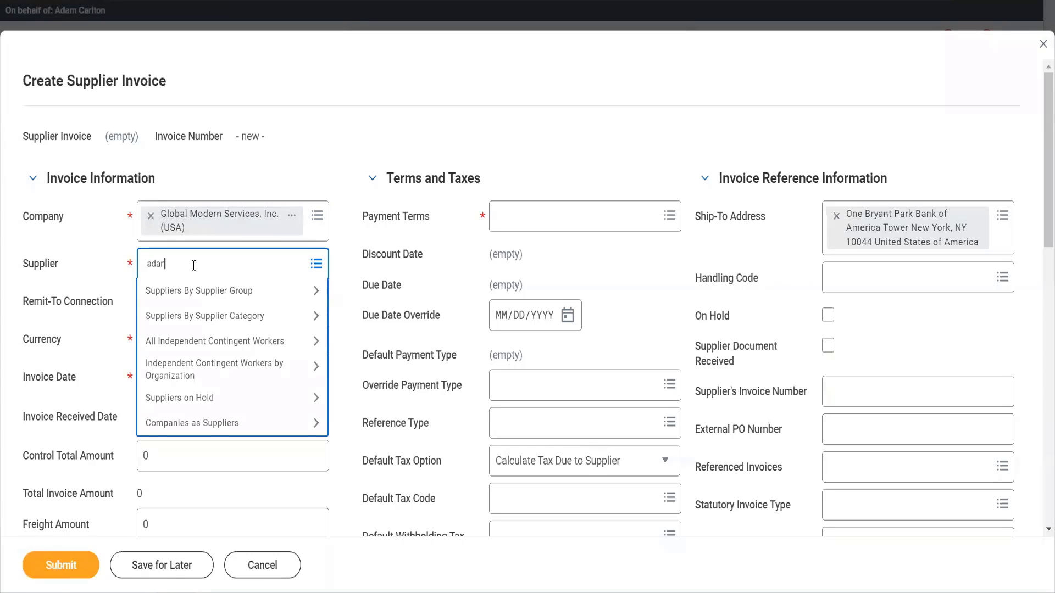
key(Return)
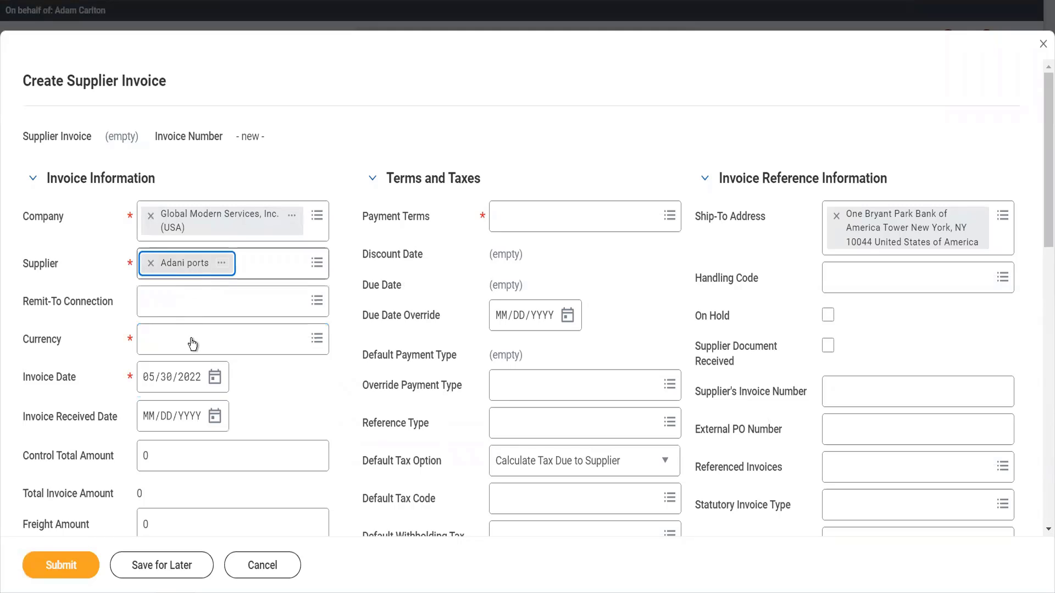
Set the invoice received date to 05/30/2022 and enter the supplier's invoice number.
click(217, 409)
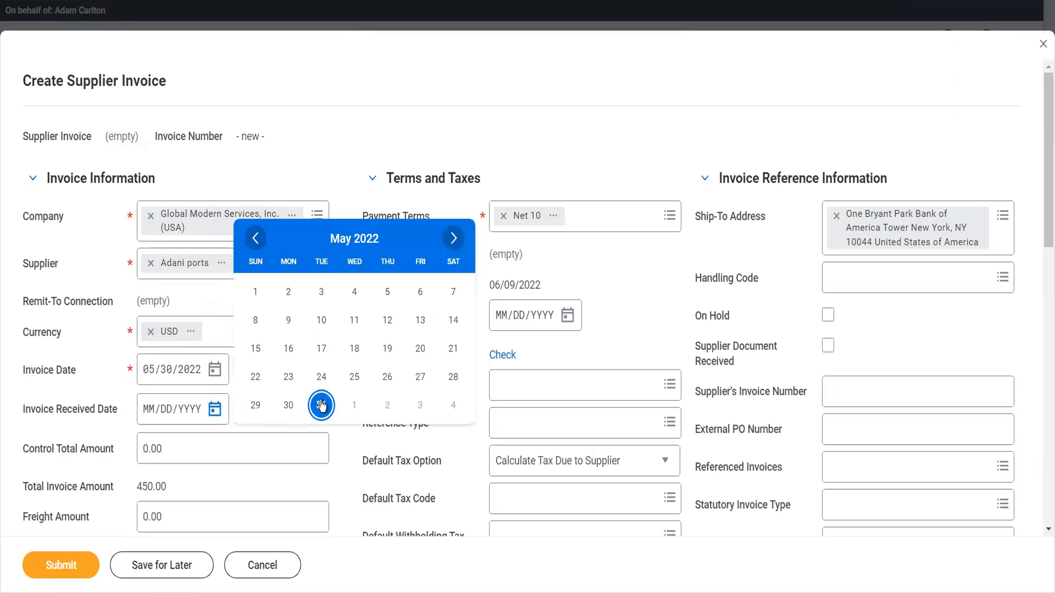
click(282, 411)
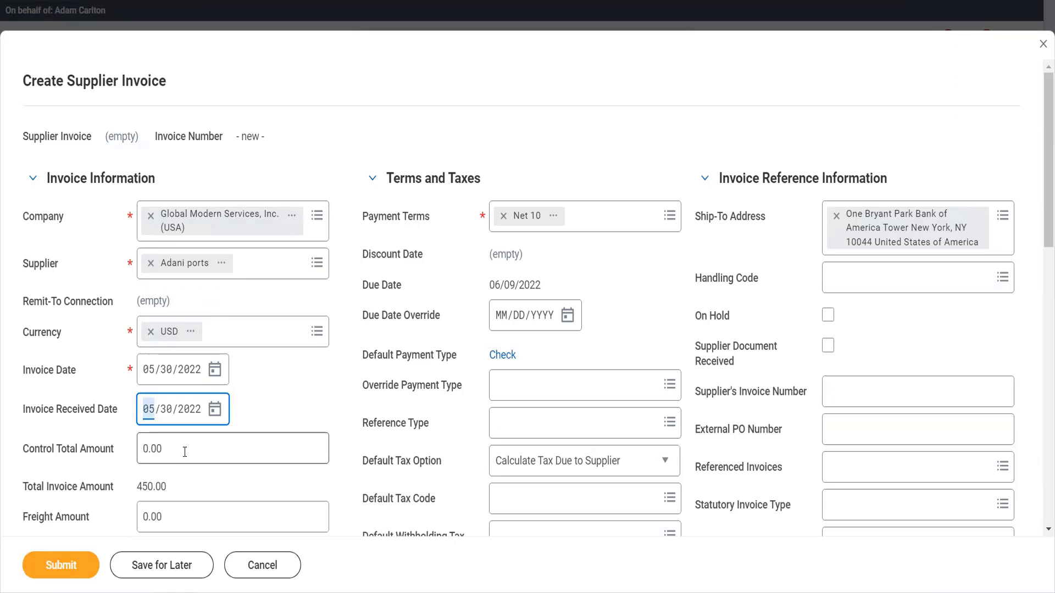
scroll(186, 455, down, 2)
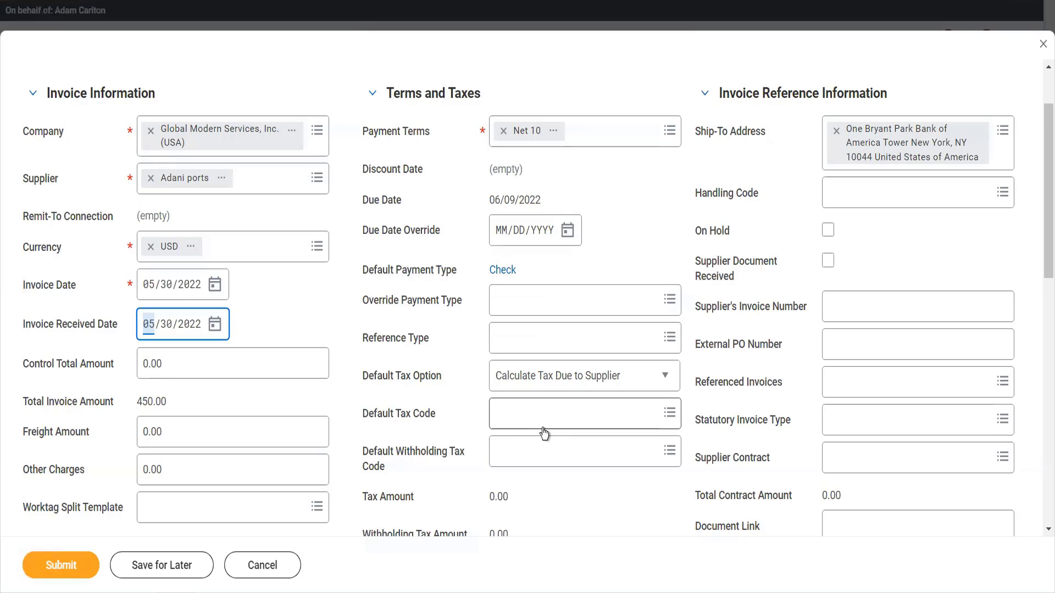
click(854, 304)
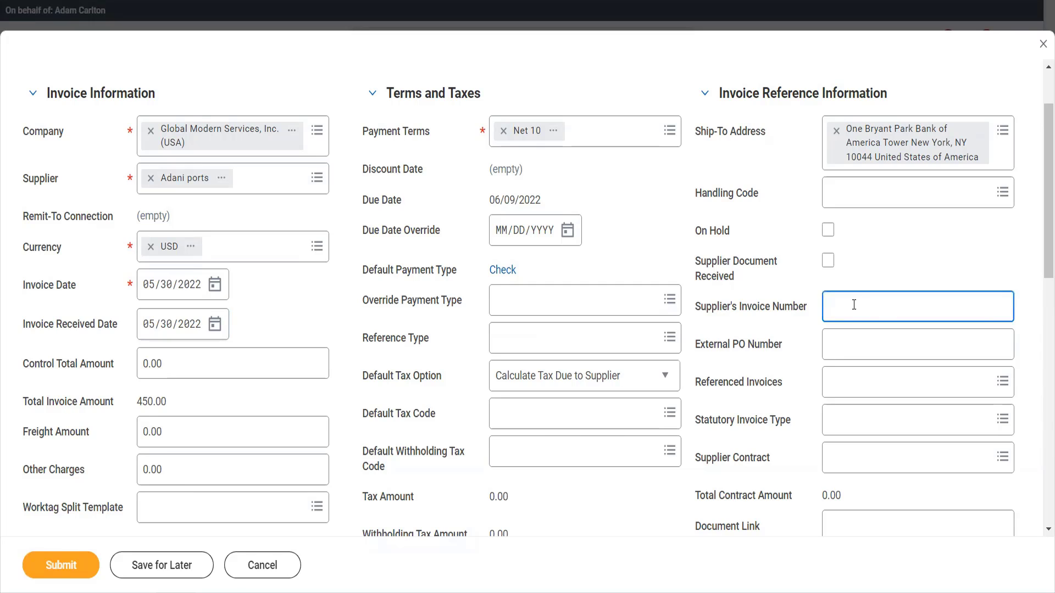
text(241525526)
Replace the first invoice line's item with Spider Lambo.
scroll(836, 414, down, 2)
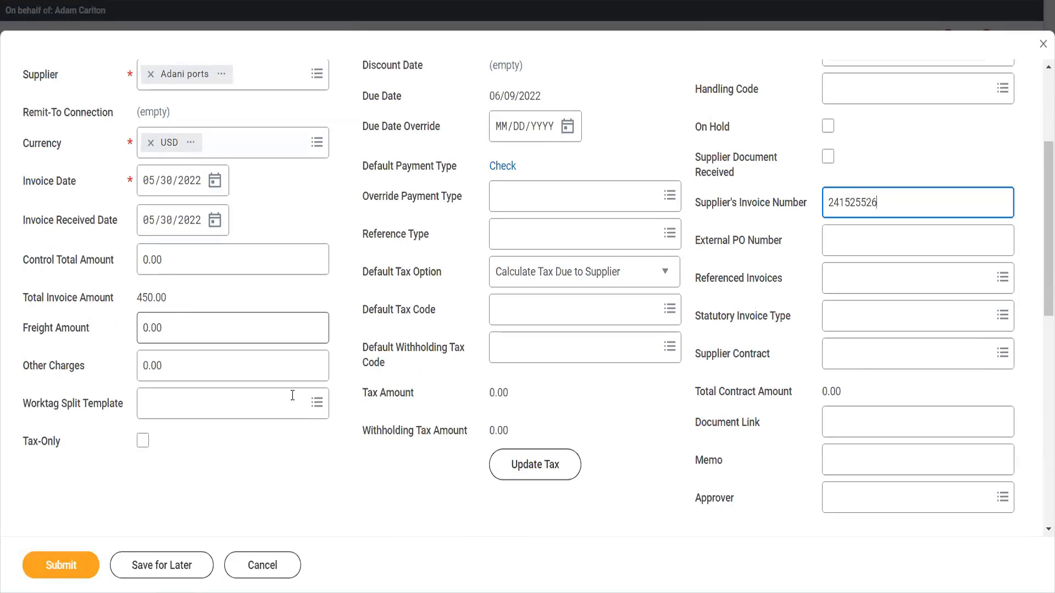
scroll(391, 448, down, 6)
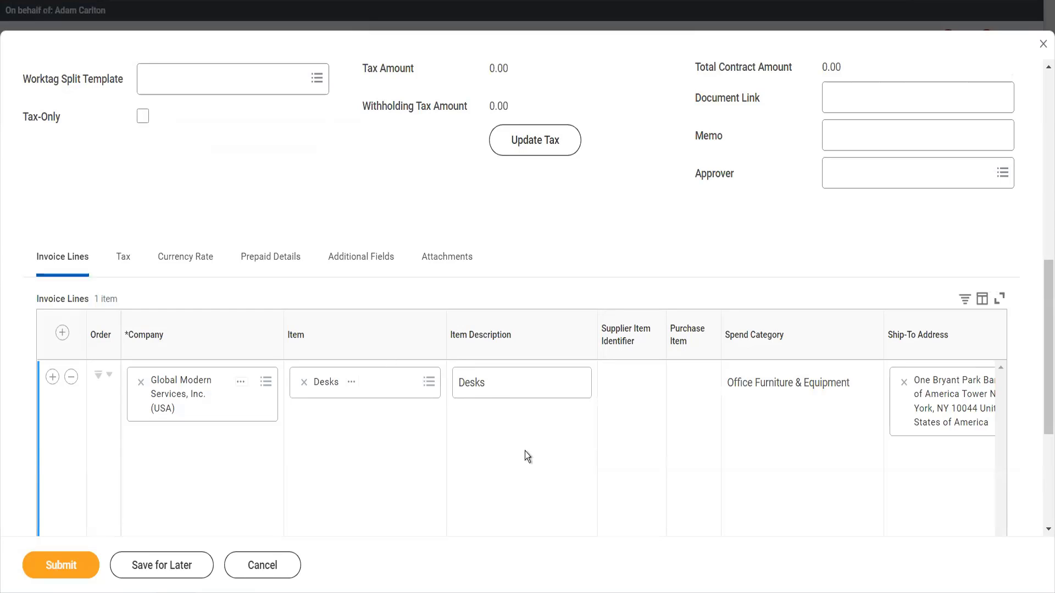
click(304, 383)
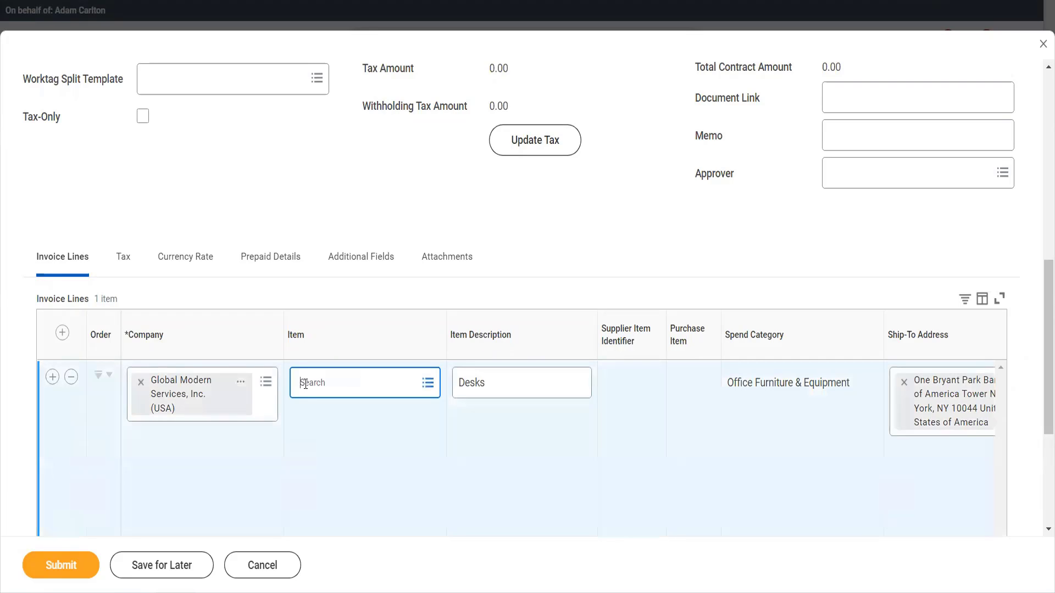
text(spider)
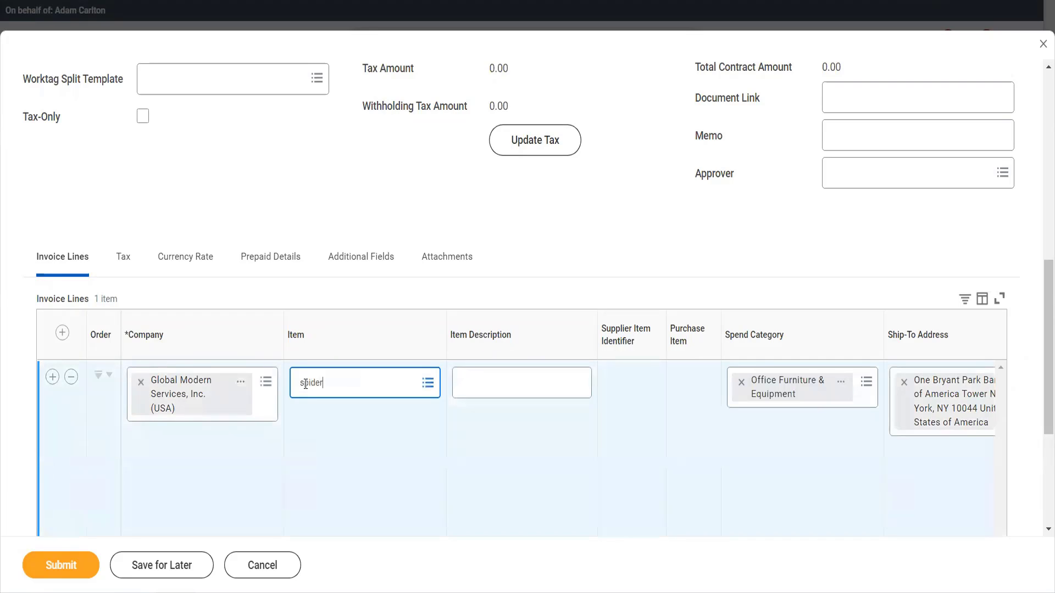
key(Return)
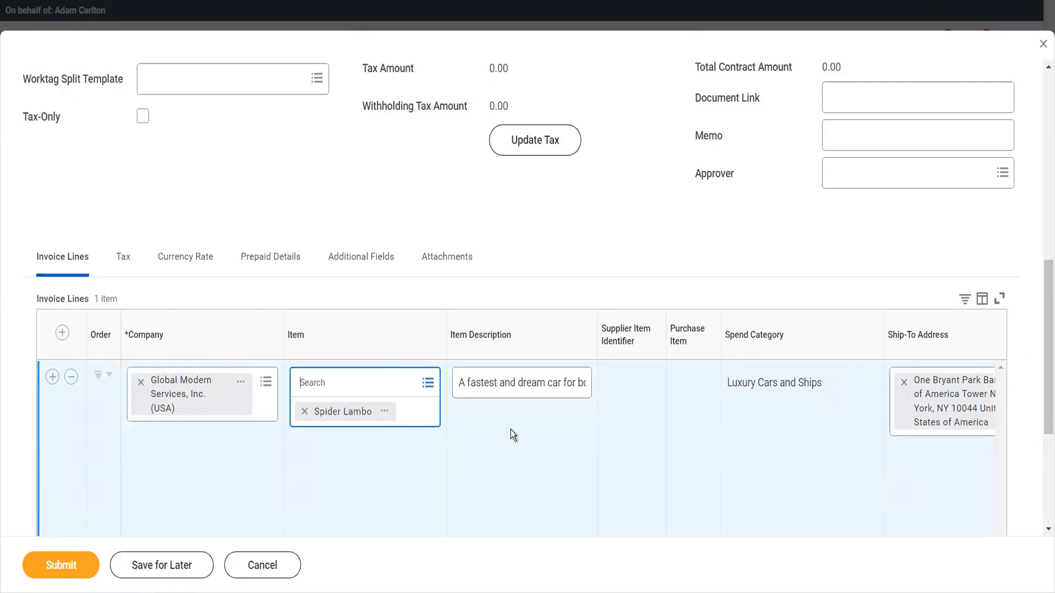
Remove the Taxable Sales tax applicability from the invoice line.
scroll(510, 430, right, 4)
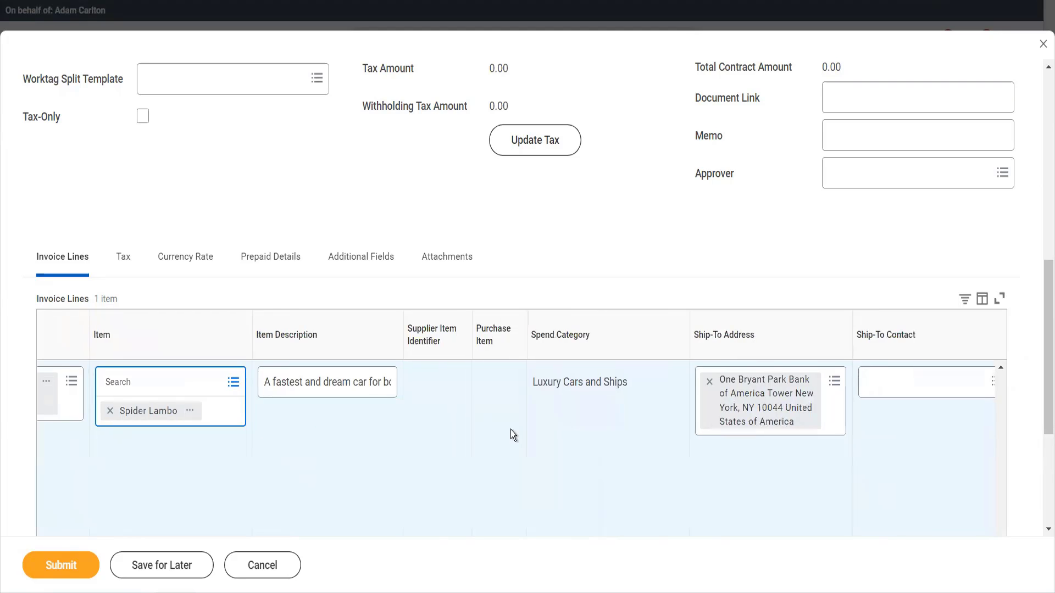
scroll(510, 429, right, 4)
scroll(509, 430, right, 5)
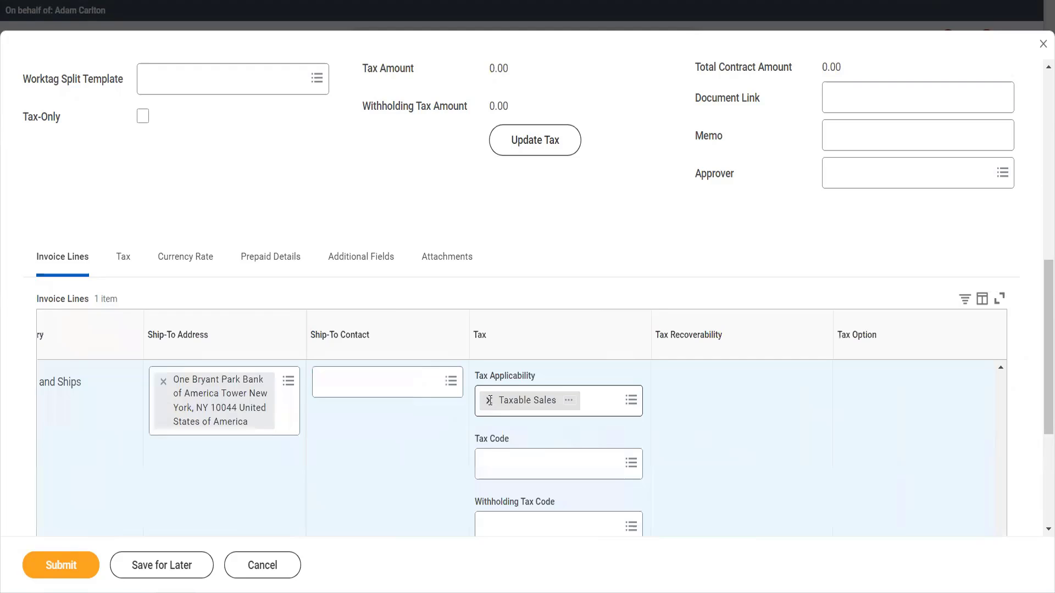
click(489, 400)
Set the invoice line's unit cost to 1500.
scroll(556, 444, down, 3)
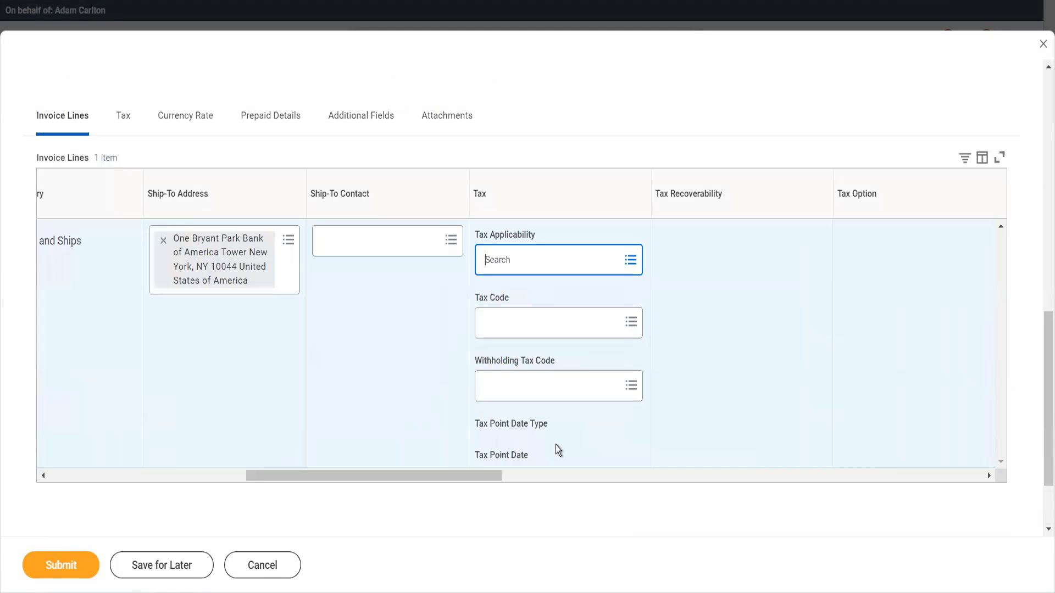
scroll(513, 390, right, 7)
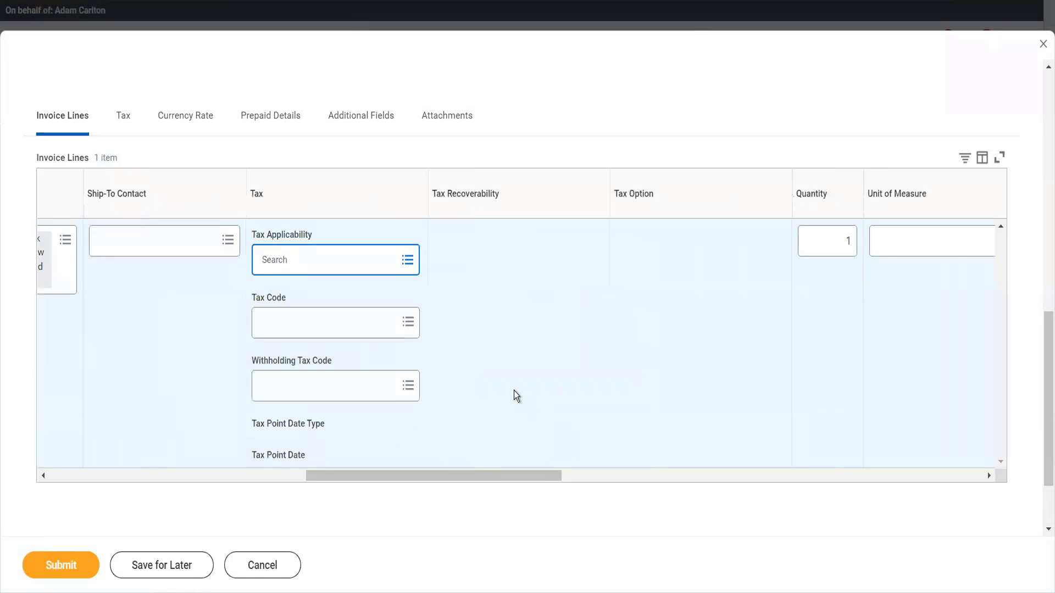
scroll(513, 390, right, 2)
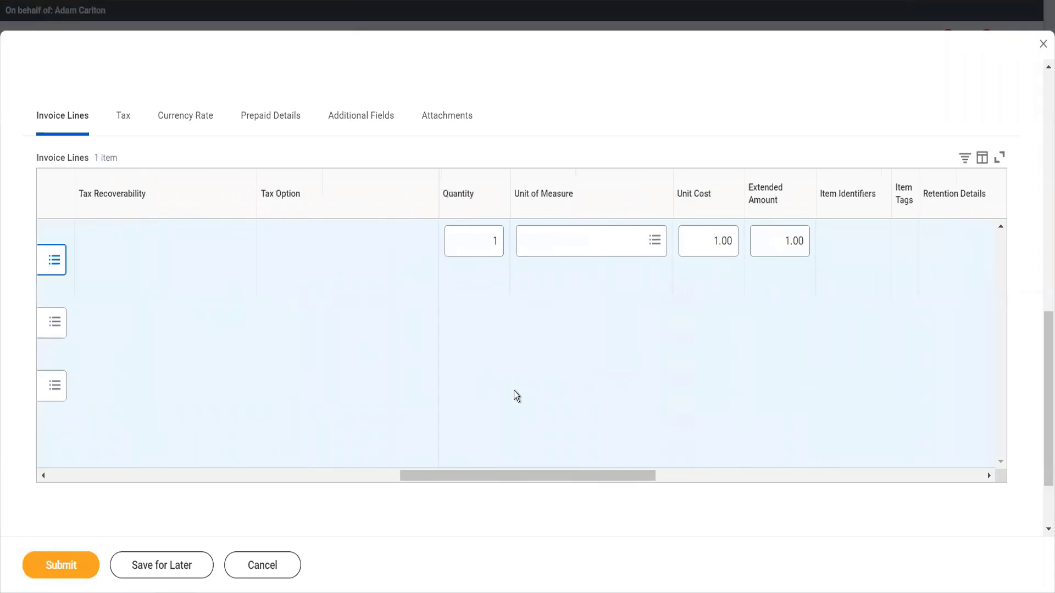
scroll(514, 391, right, 2)
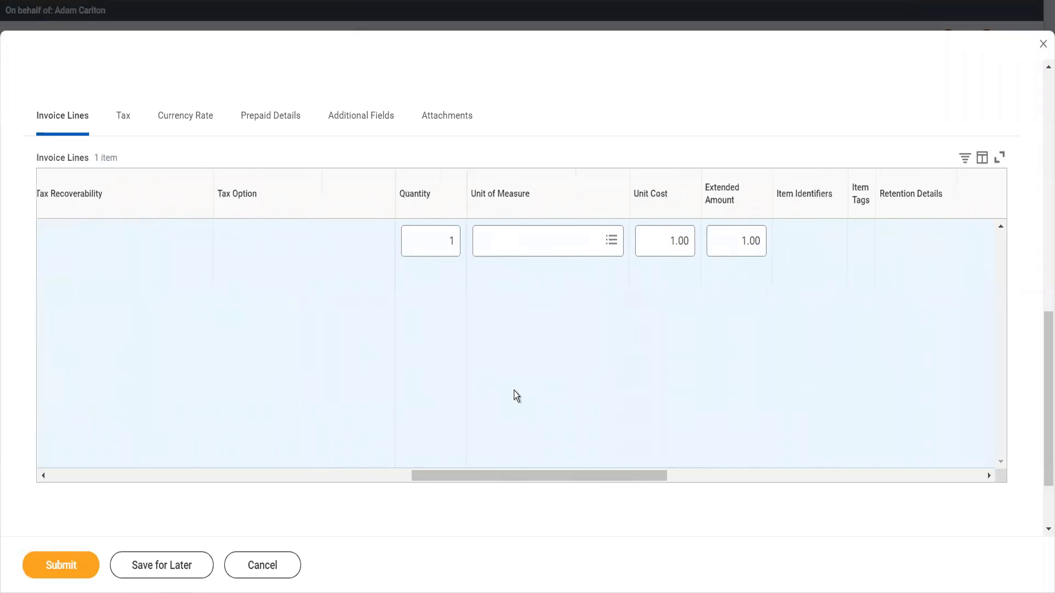
click(411, 244)
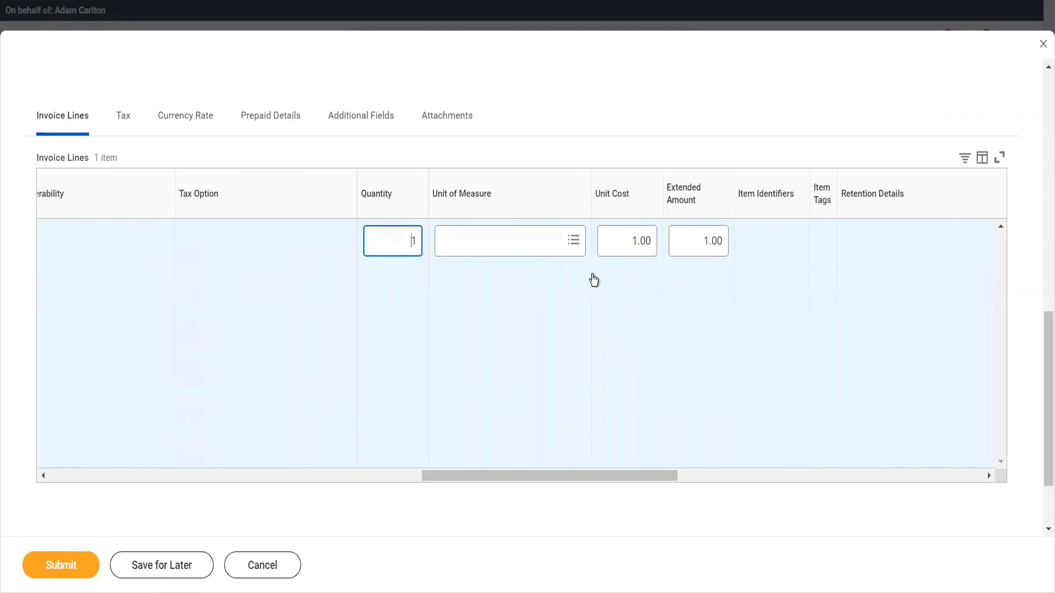
click(619, 242)
key(ctrl+a)
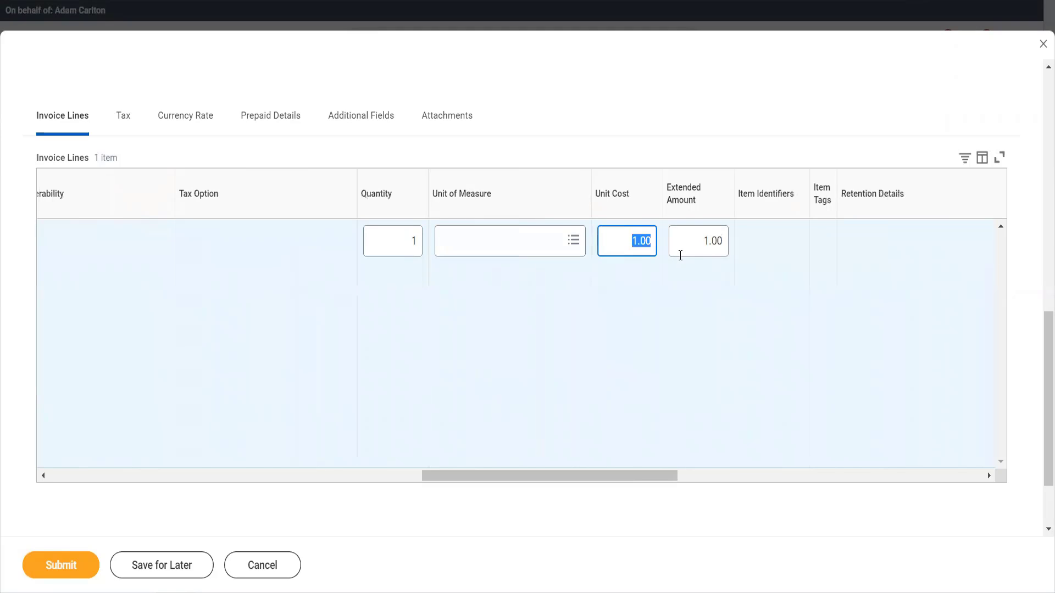
text(1500)
click(680, 256)
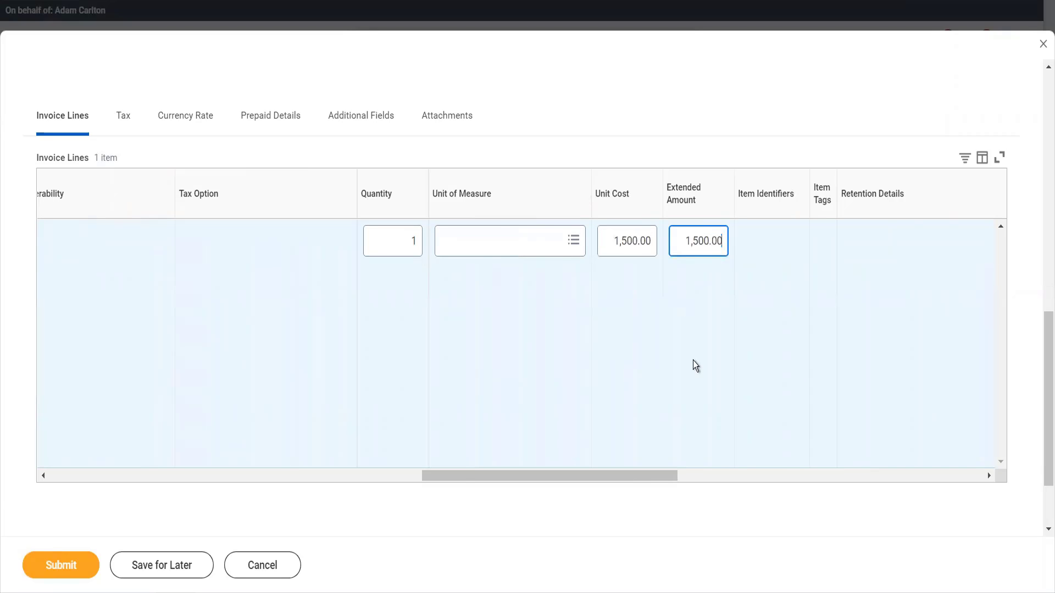
Set the line's cost center to 10000 office of CEO and submit the supplier invoice.
scroll(694, 361, right, 3)
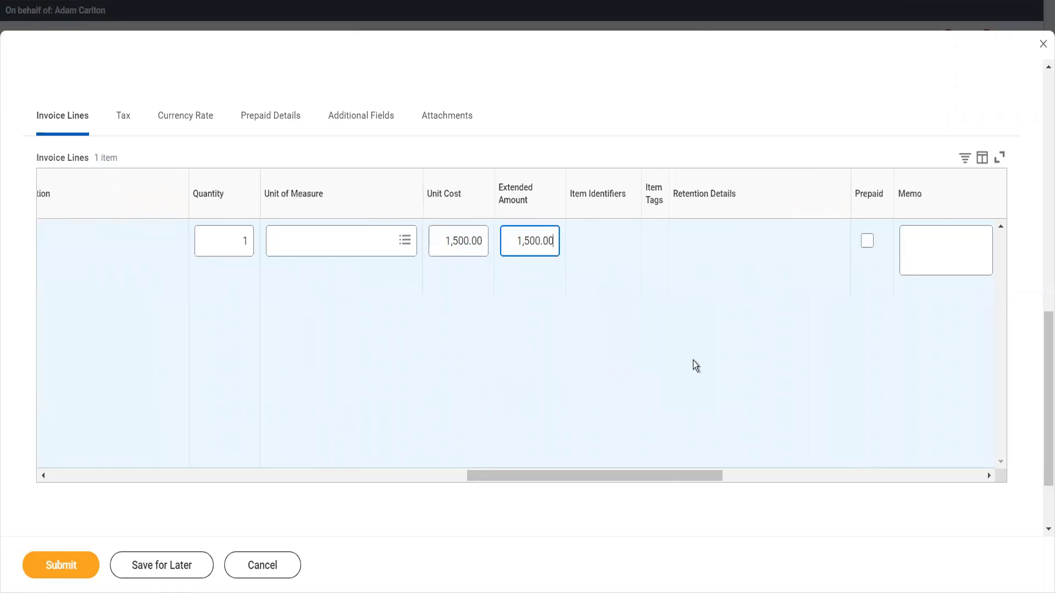
scroll(693, 361, right, 3)
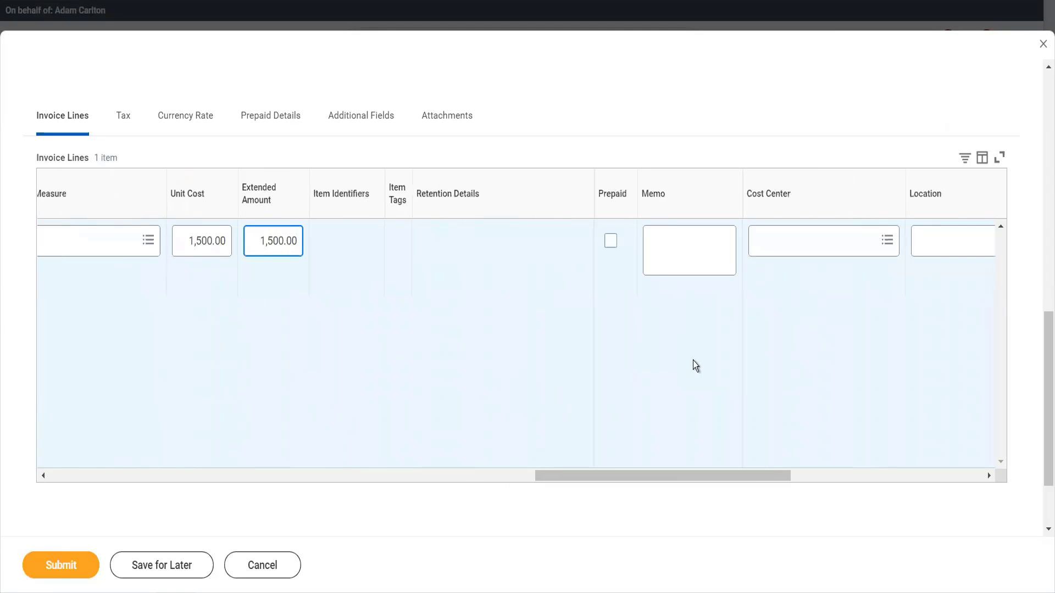
click(785, 248)
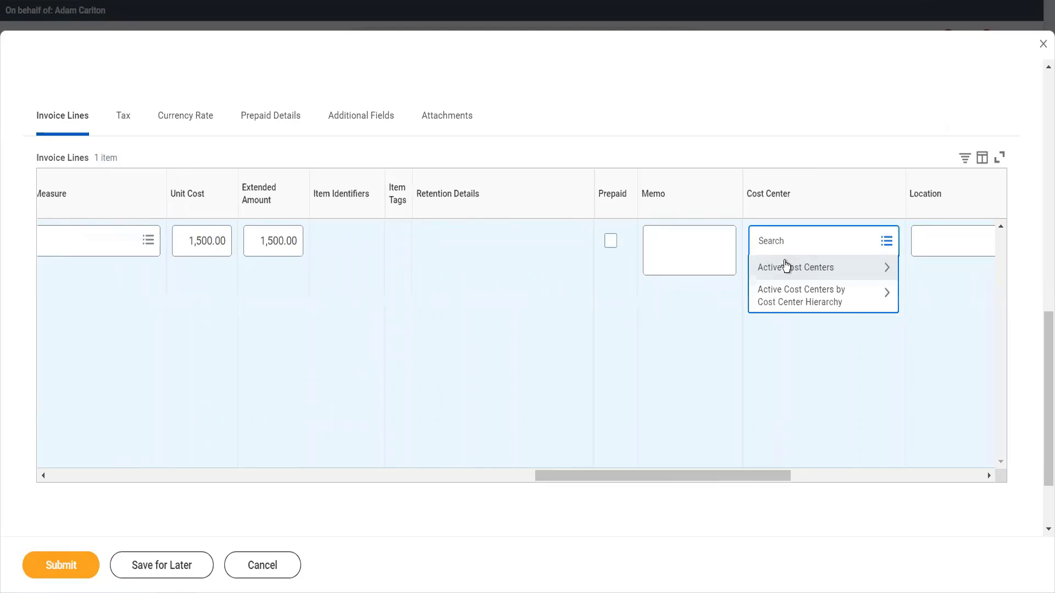
click(786, 265)
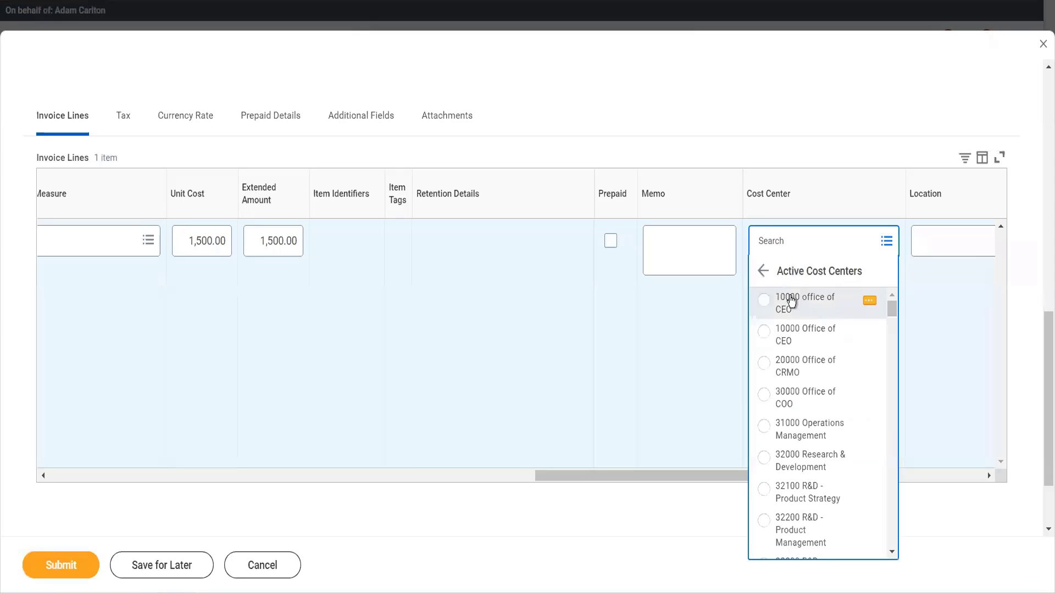
click(792, 300)
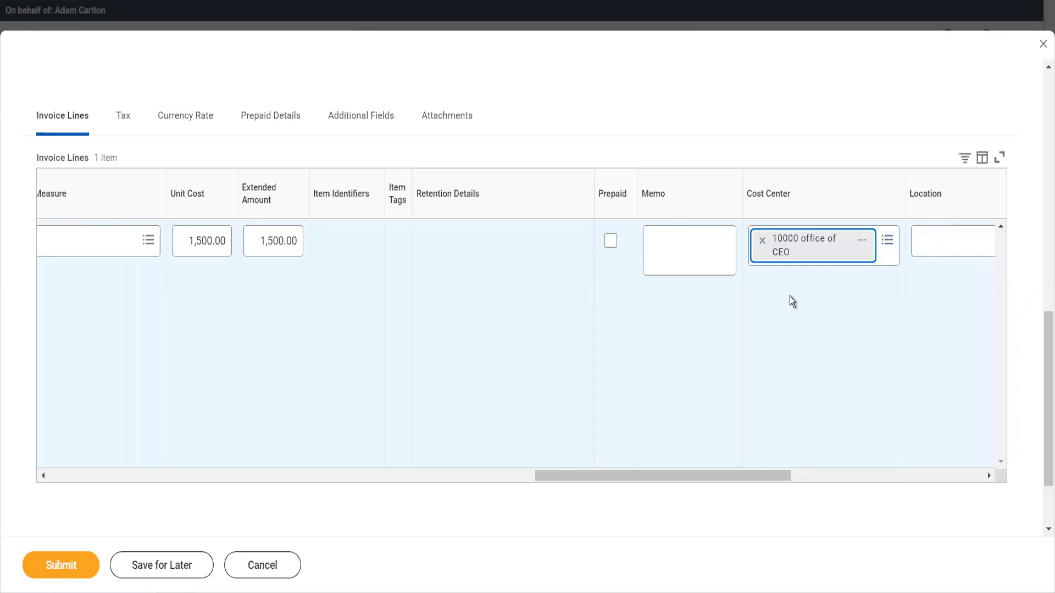
scroll(791, 301, right, 5)
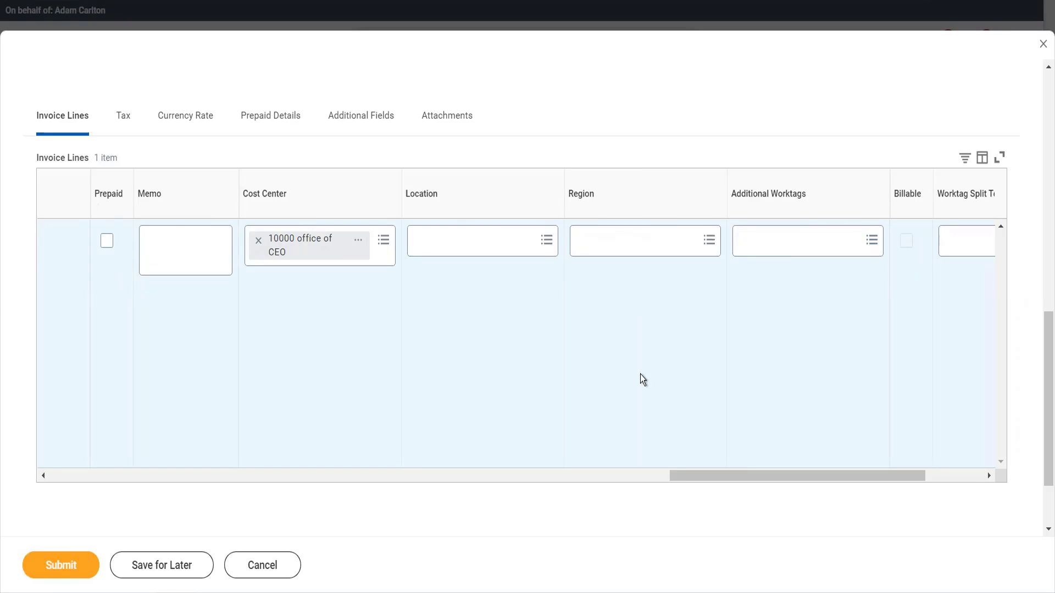
click(89, 566)
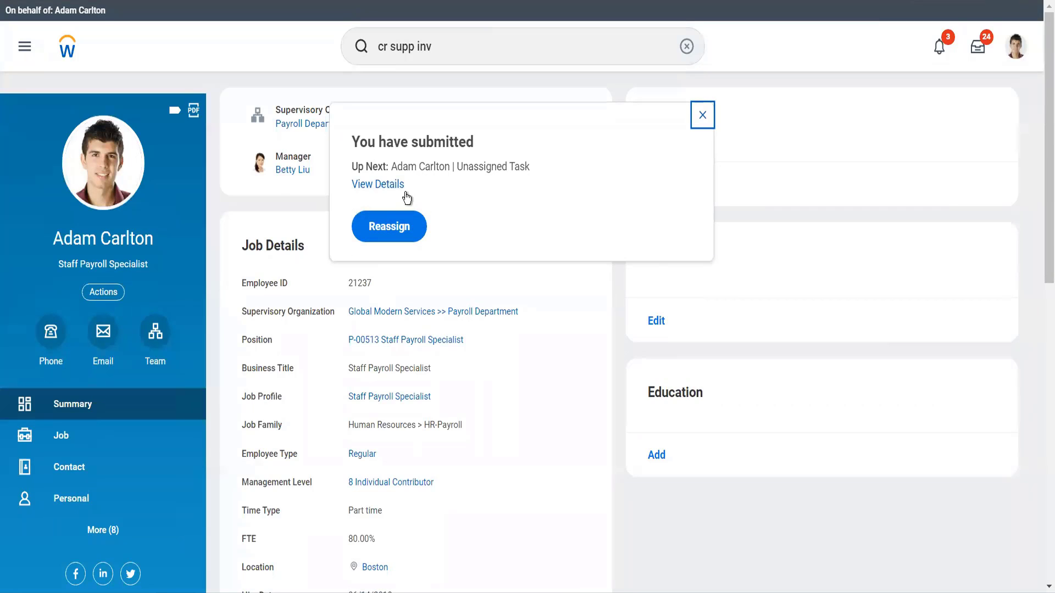
Open the submitted invoice's details and review its invoice lines and process history.
click(376, 184)
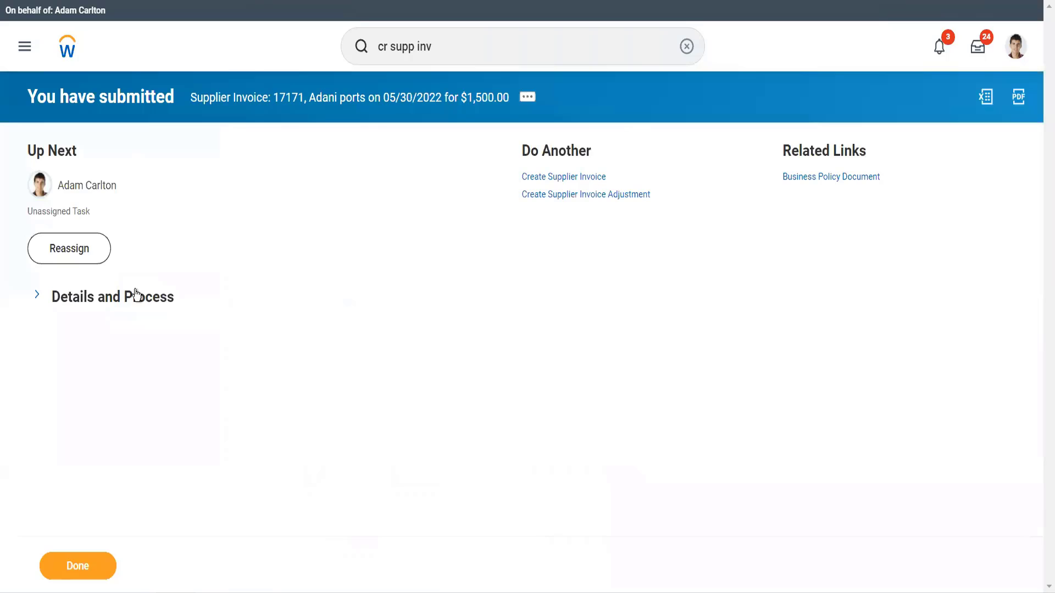
click(136, 295)
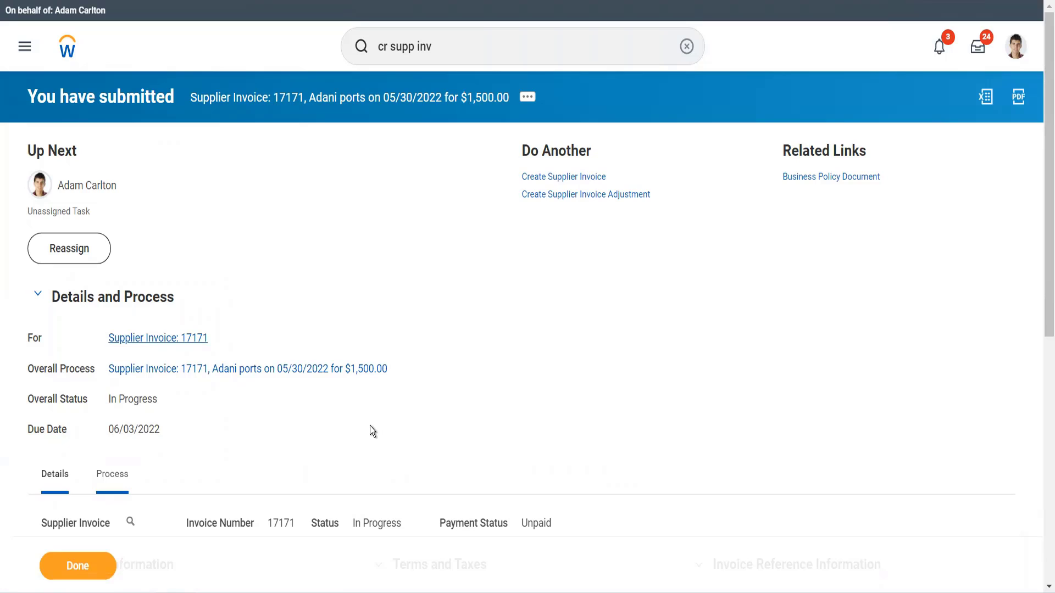
scroll(457, 418, down, 10)
scroll(576, 408, down, 3)
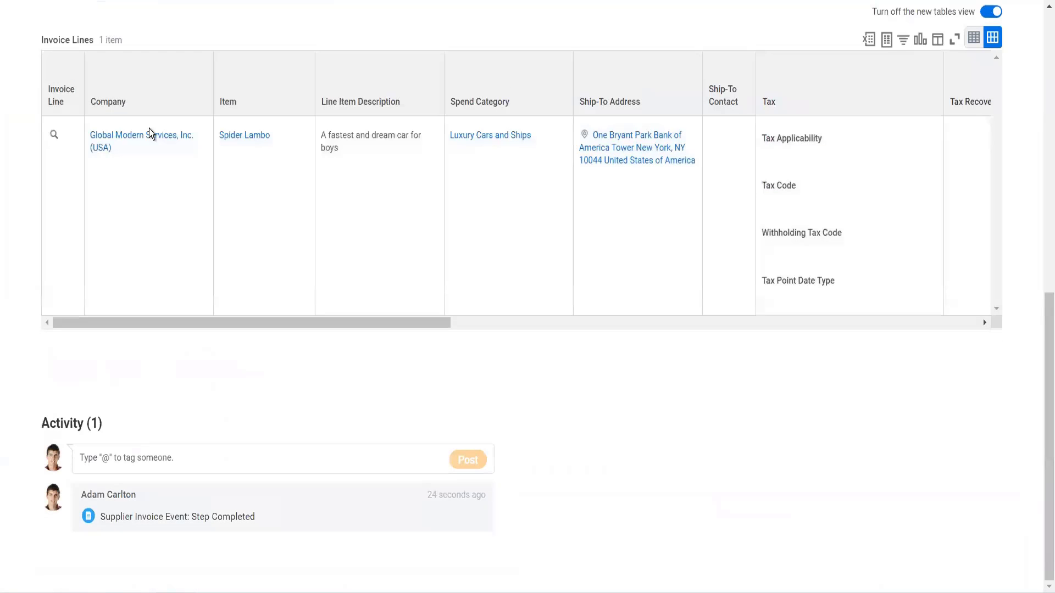
scroll(150, 128, up, 3)
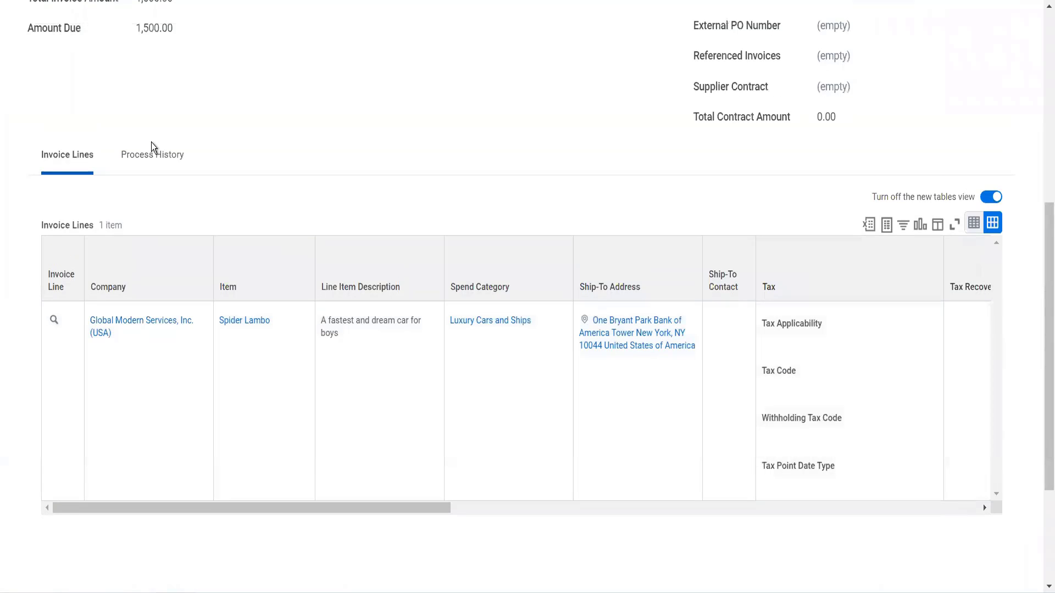
click(154, 163)
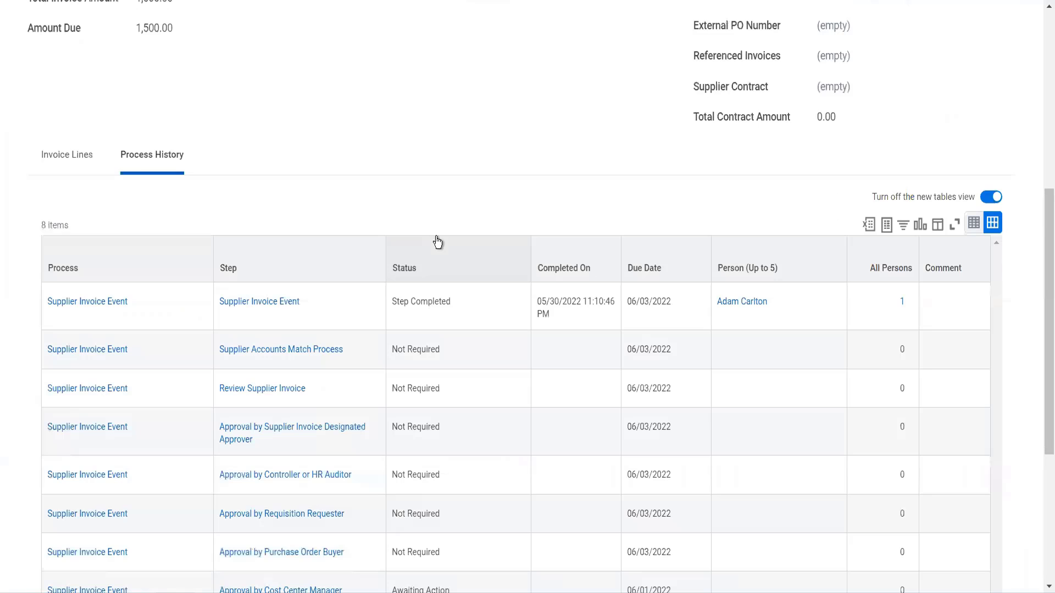
scroll(554, 366, down, 5)
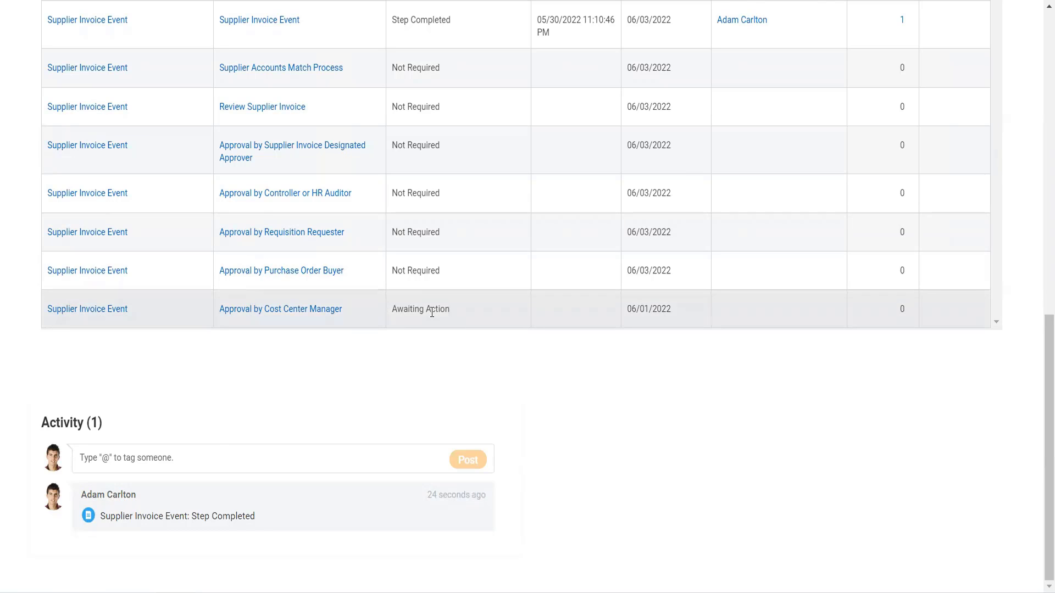
scroll(432, 312, up, 12)
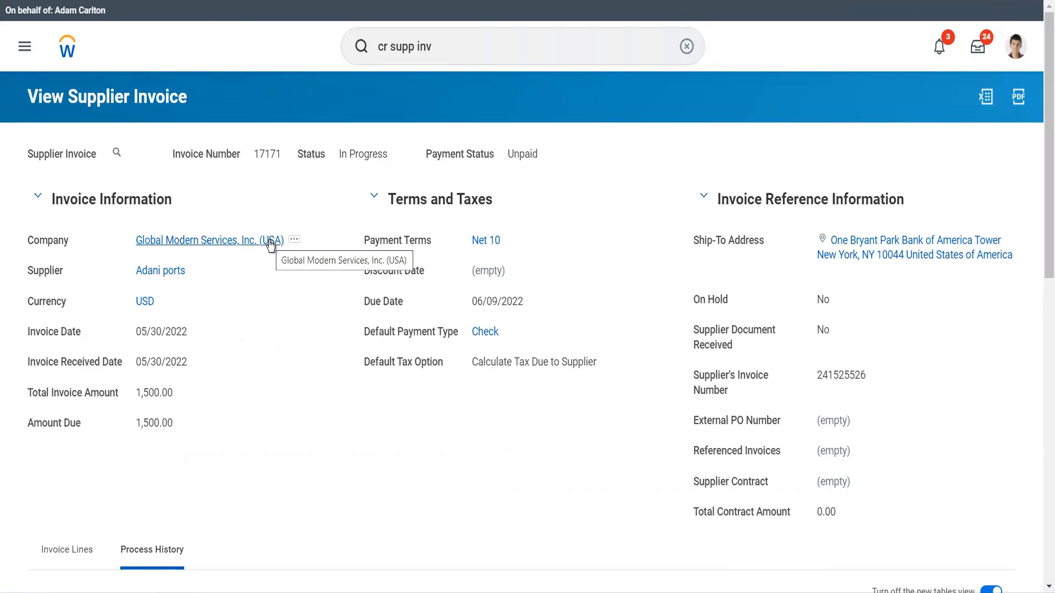
Search for ter ser and open the matching worker's profile from the results.
click(437, 61)
key(ctrl+a)
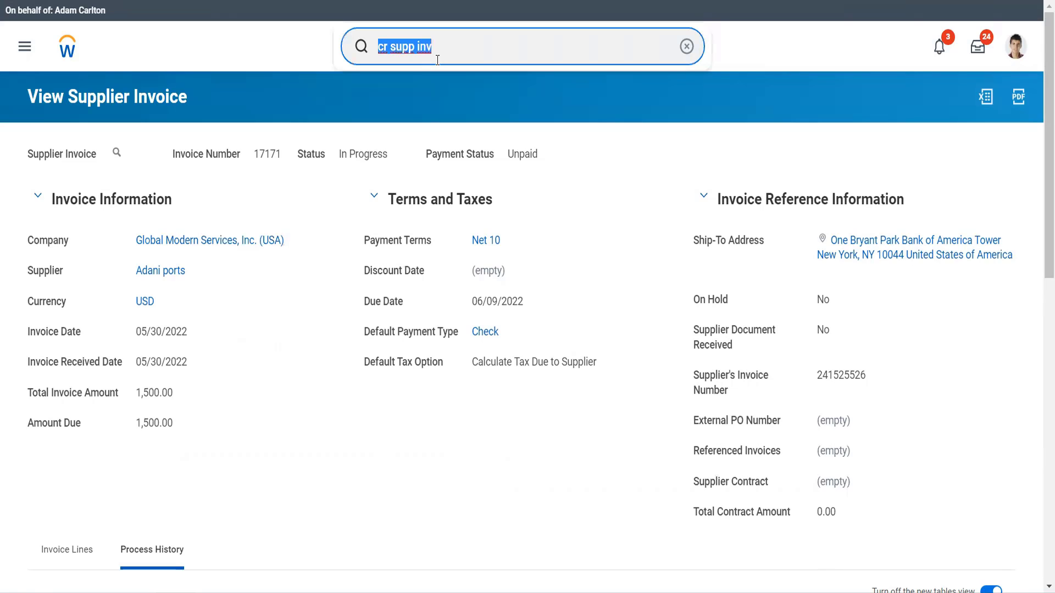
text(ter ser)
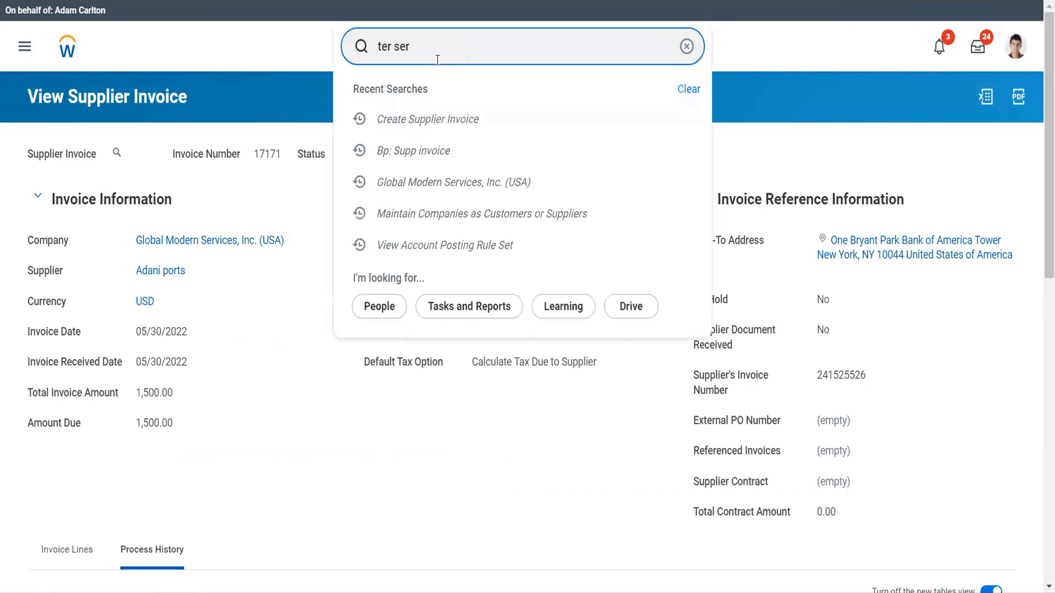
key(Down)
key(Down)
key(Down)
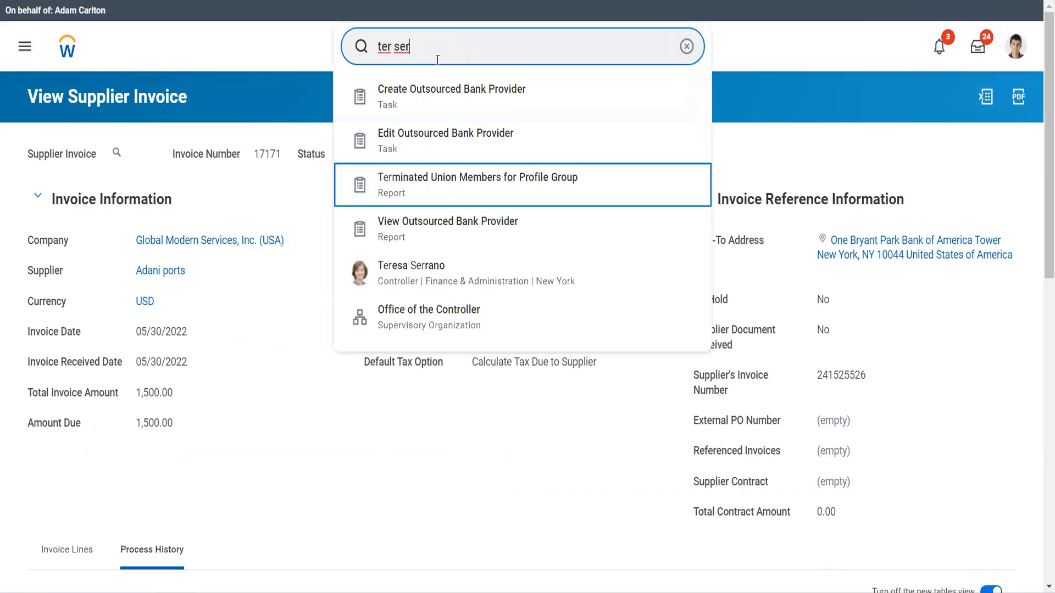
key(Down)
key(Down)
key(Return)
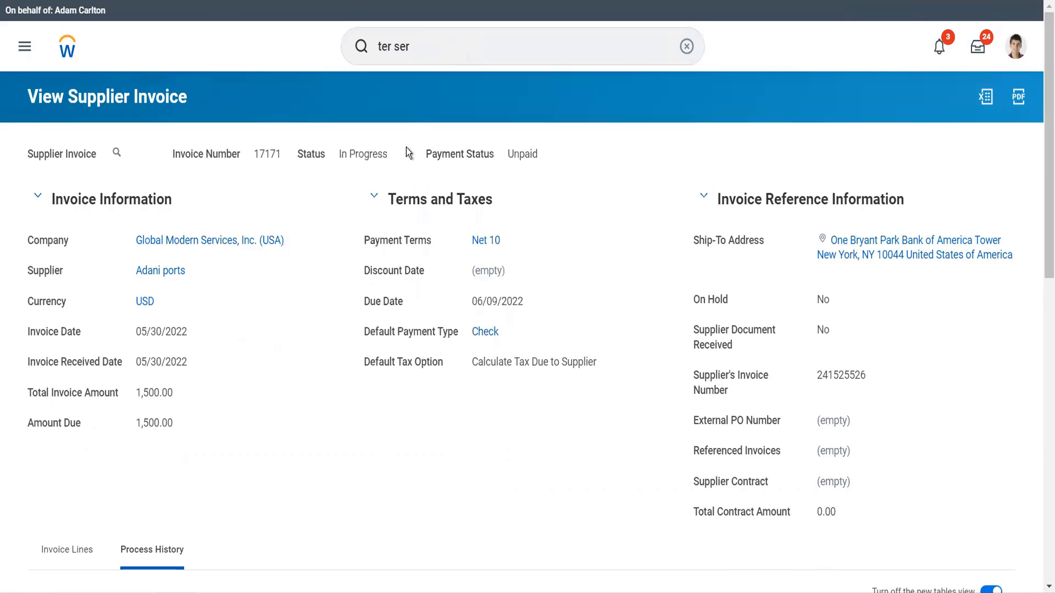
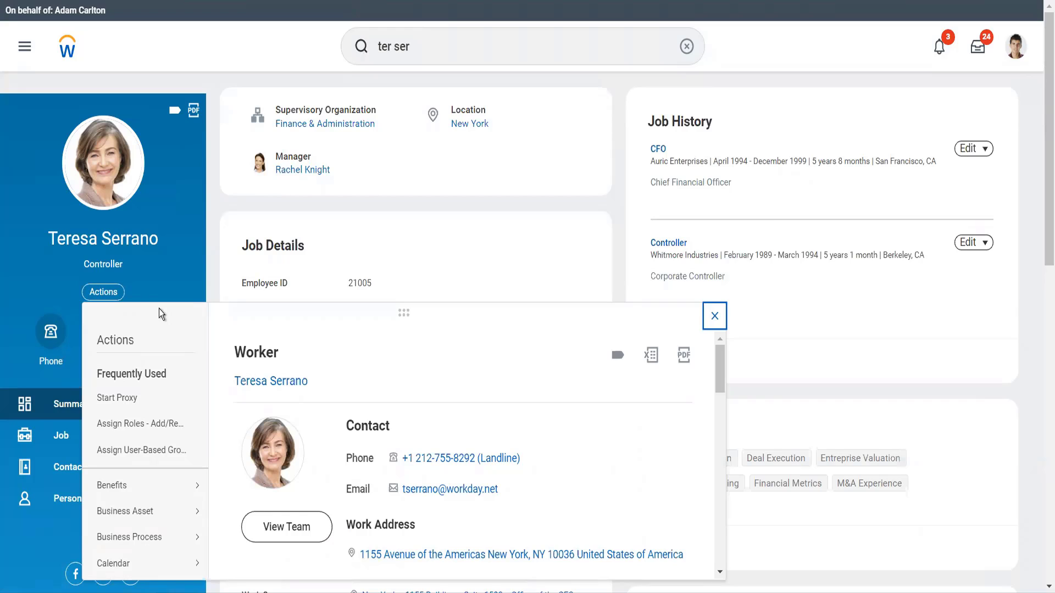
Start Assign Roles - Add/Remove for this worker with an effective date of 05/23/2022.
click(160, 427)
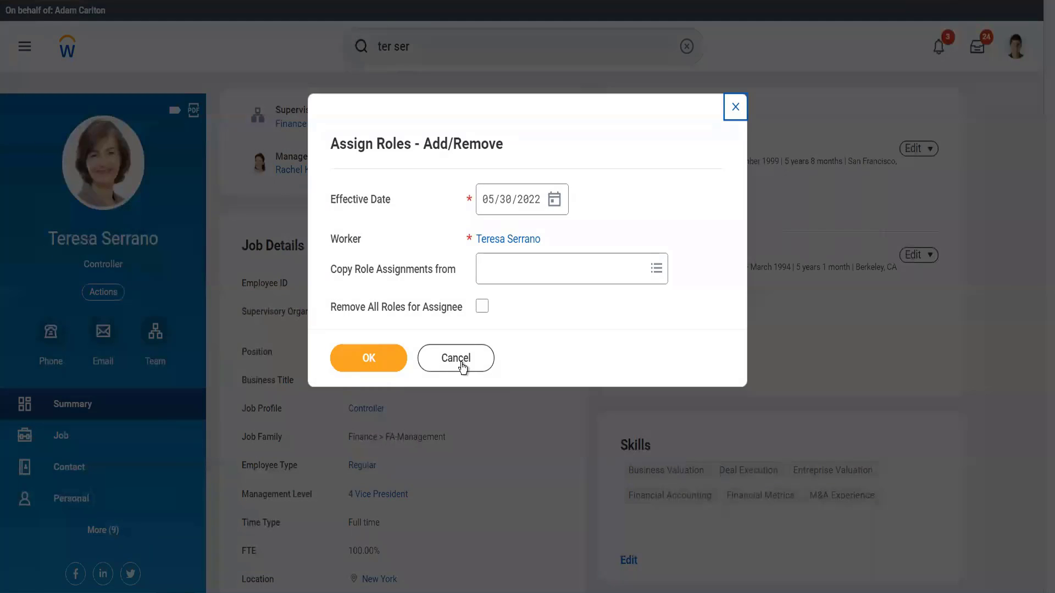
click(555, 203)
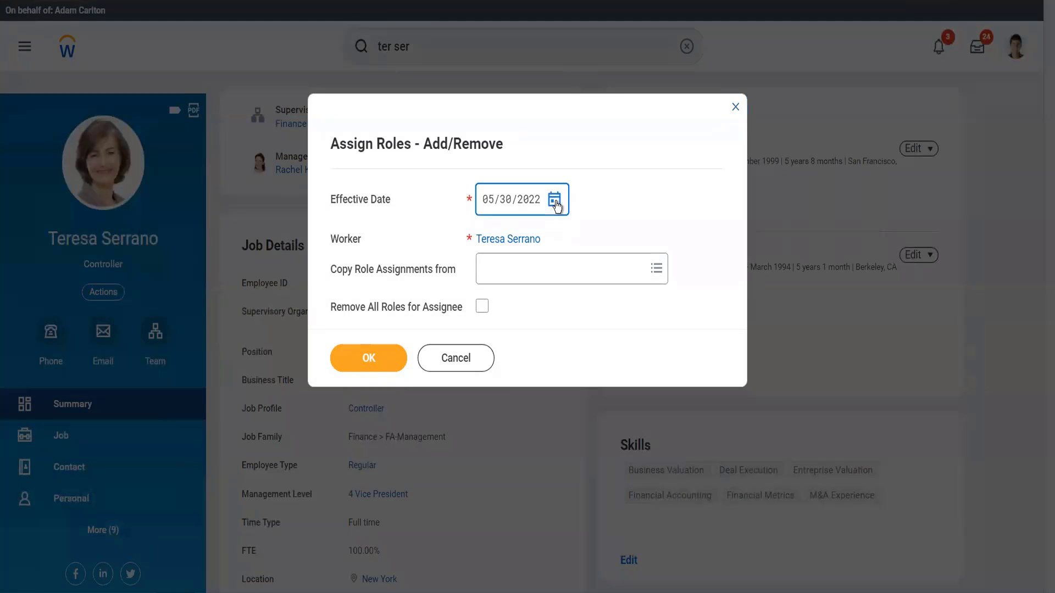
click(555, 201)
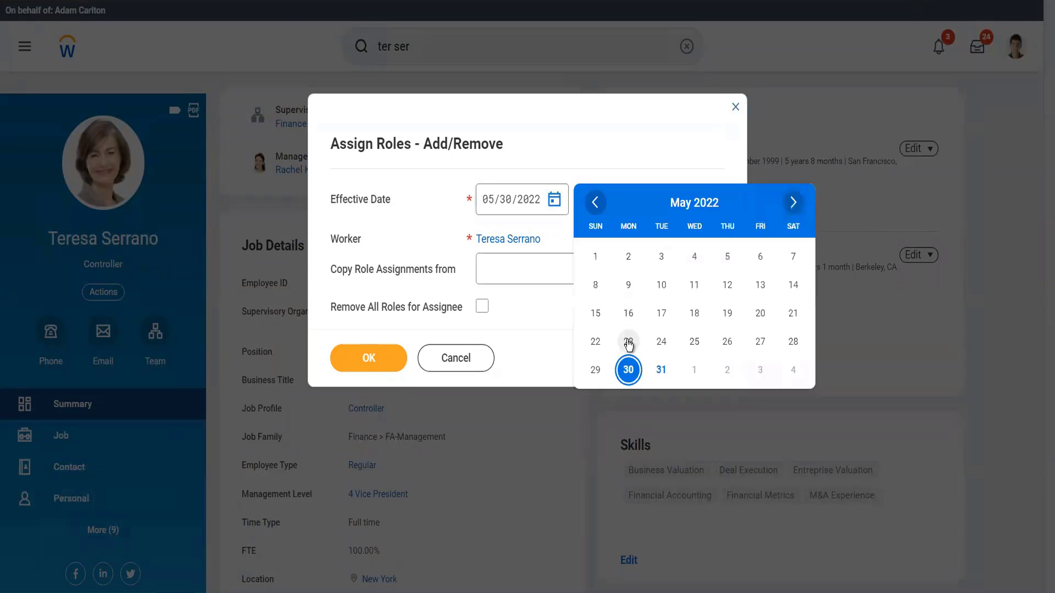
click(629, 340)
click(378, 360)
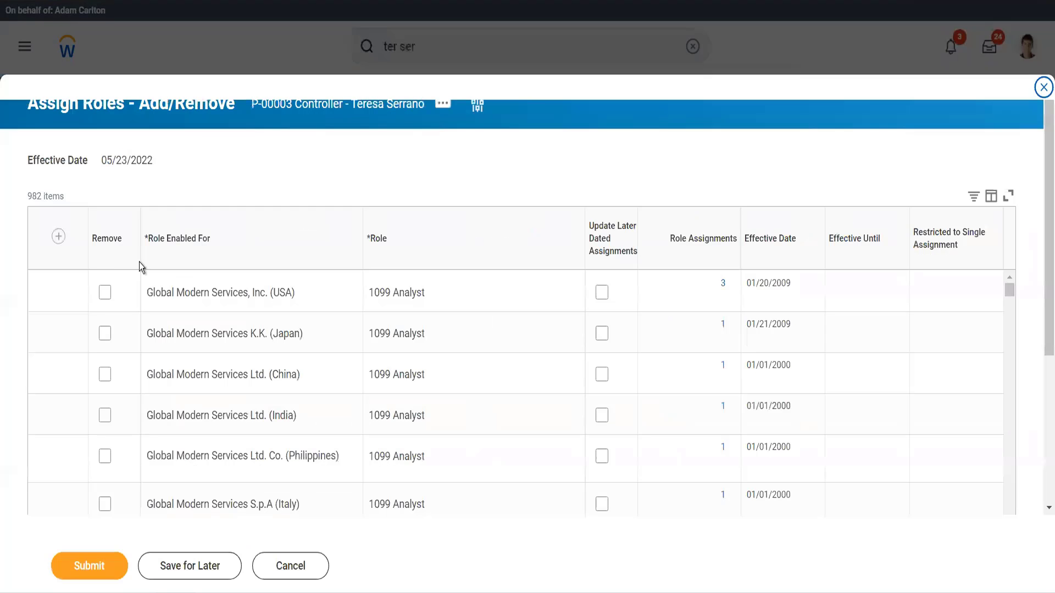
Add a new role assignment row and set its Role Enabled For to Global Modern Services, Inc. (USA).
click(58, 240)
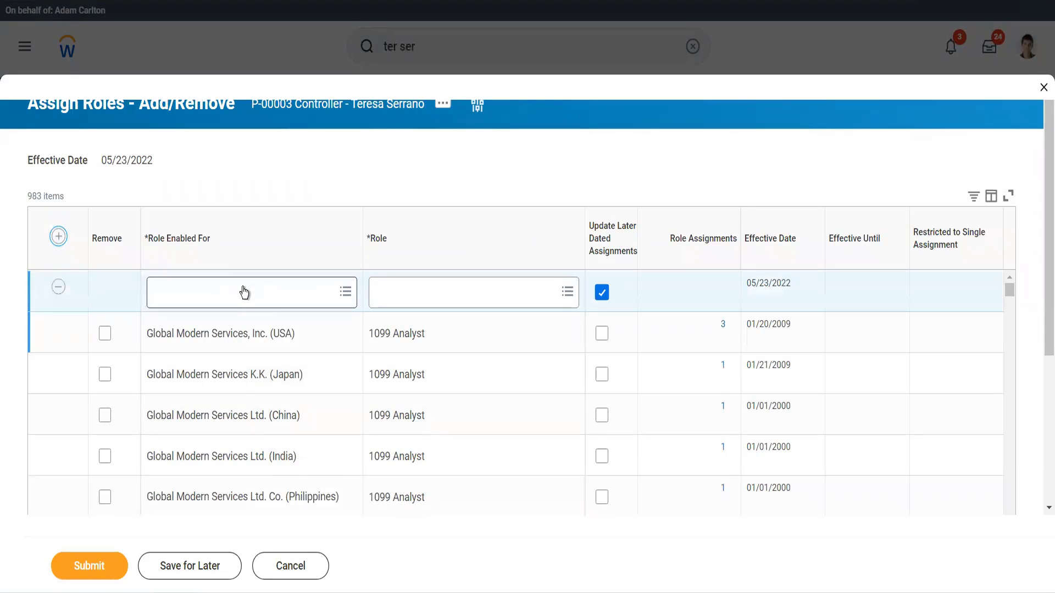
click(244, 288)
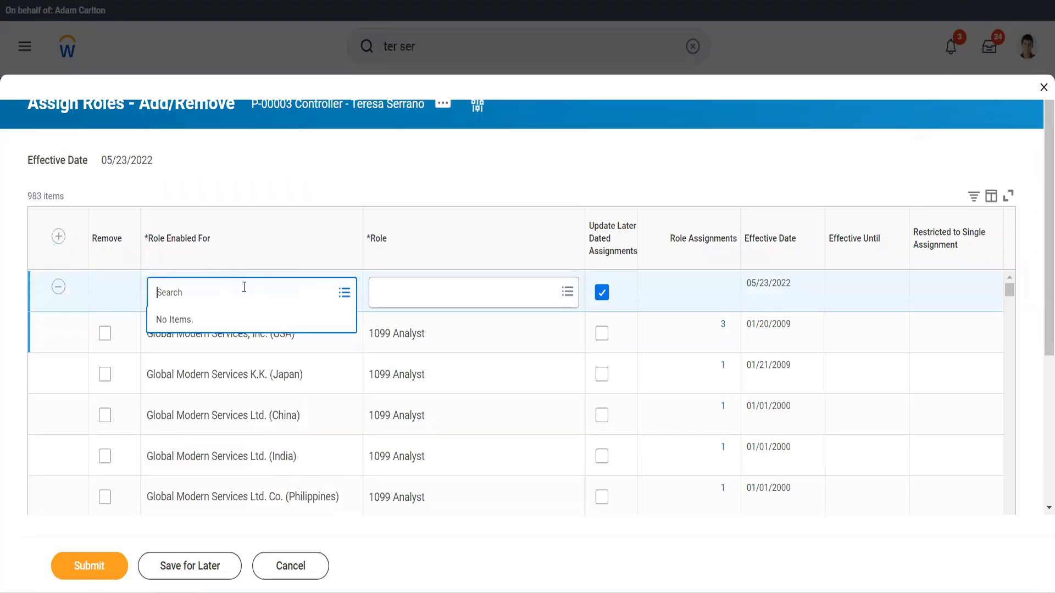
text(gms usa)
key(Return)
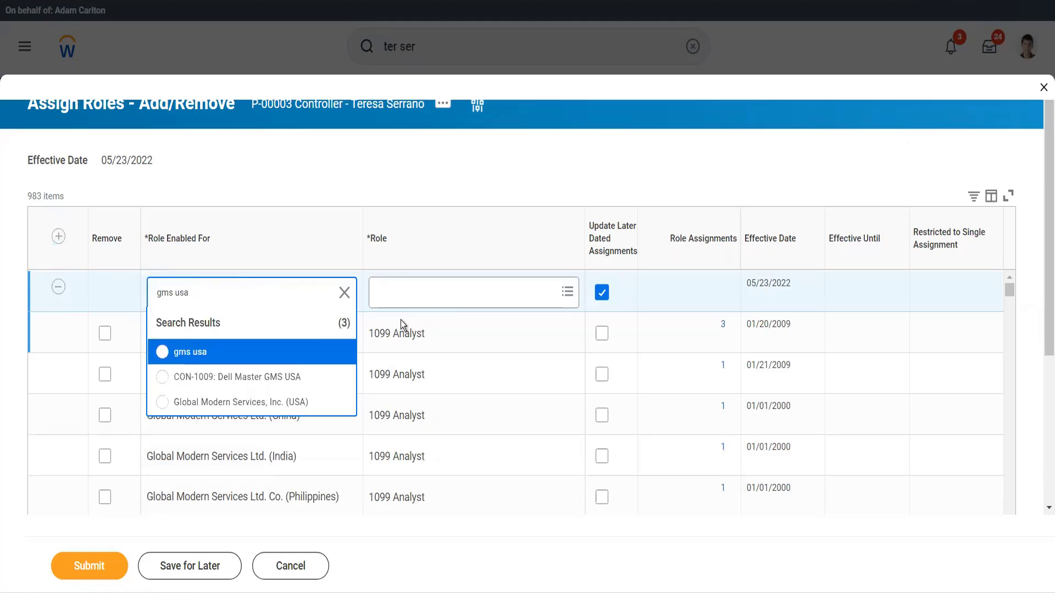
click(286, 405)
Search the role list for cost cen mana and browse the available roles.
click(435, 300)
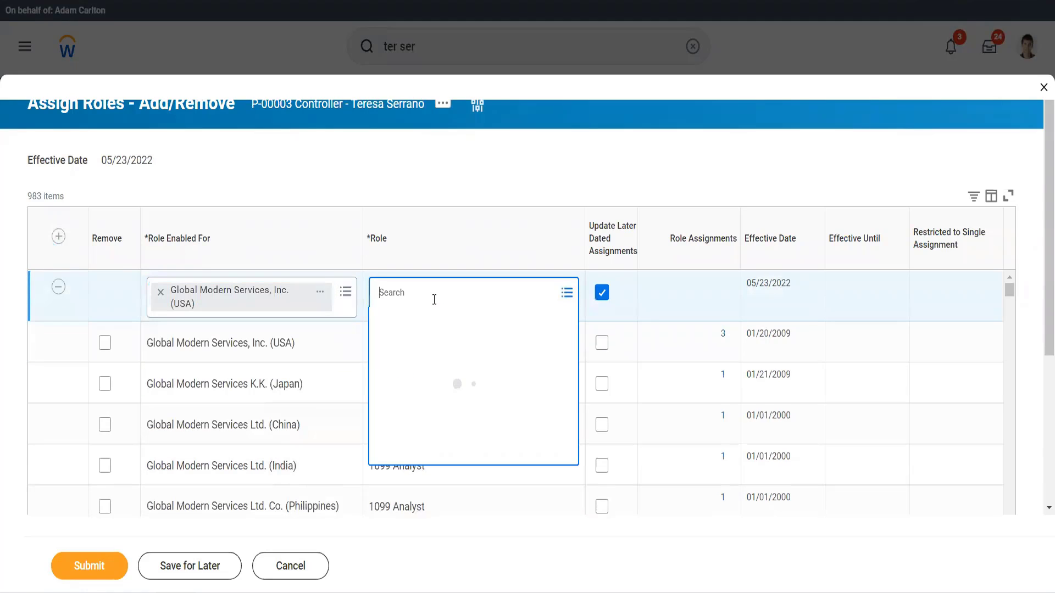
text(cot)
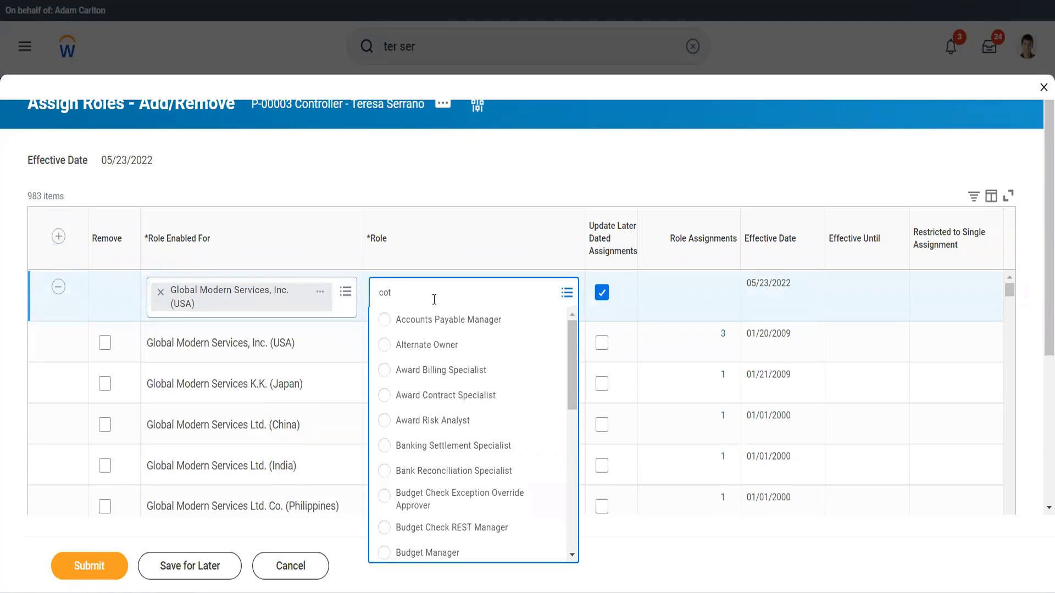
key(BackSpace)
text(st cen mna)
key(BackSpace)
key(BackSpace)
text(ana)
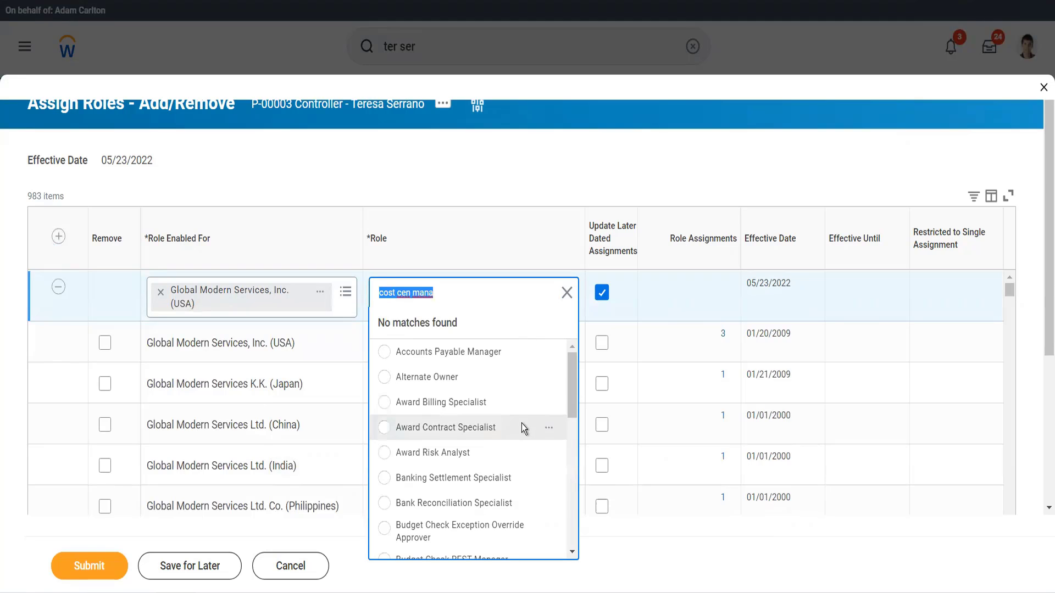
scroll(523, 423, down, 5)
scroll(522, 426, down, 3)
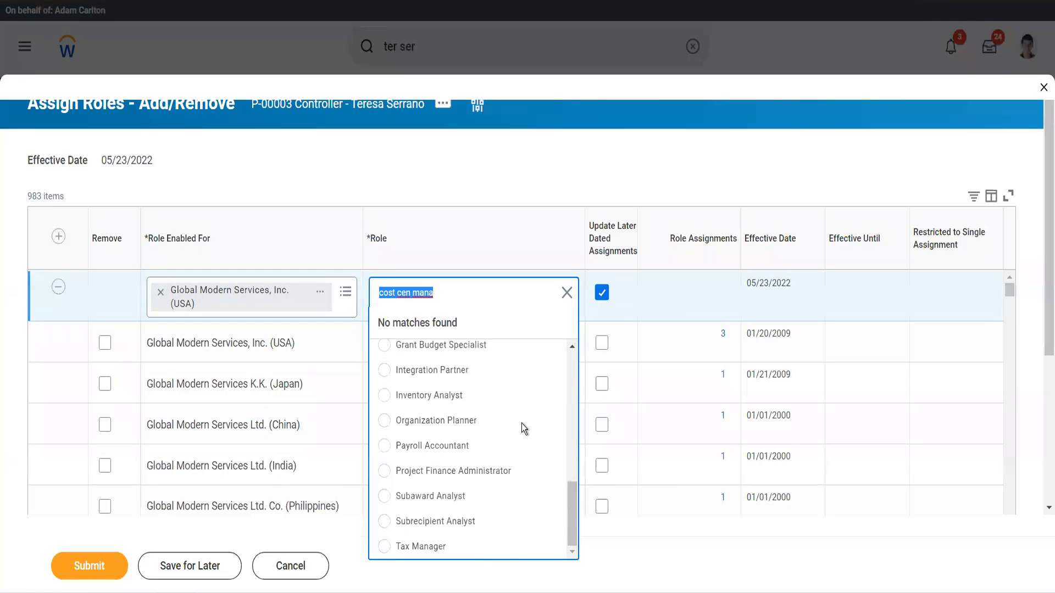
scroll(522, 423, up, 4)
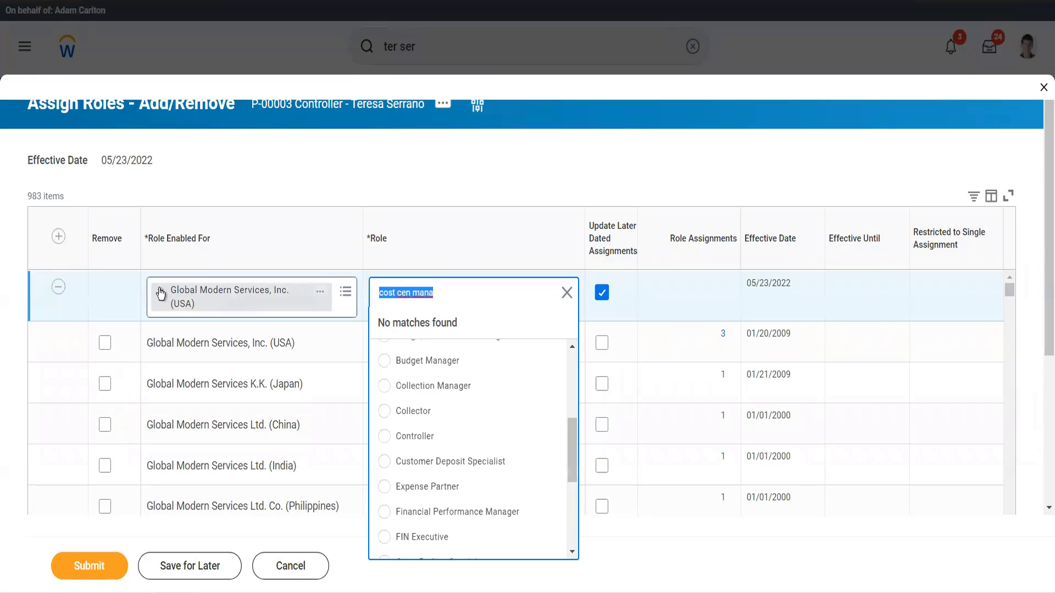
Replace the row's Role Enabled For with 10000 Office of CEO.
click(163, 291)
text(10)
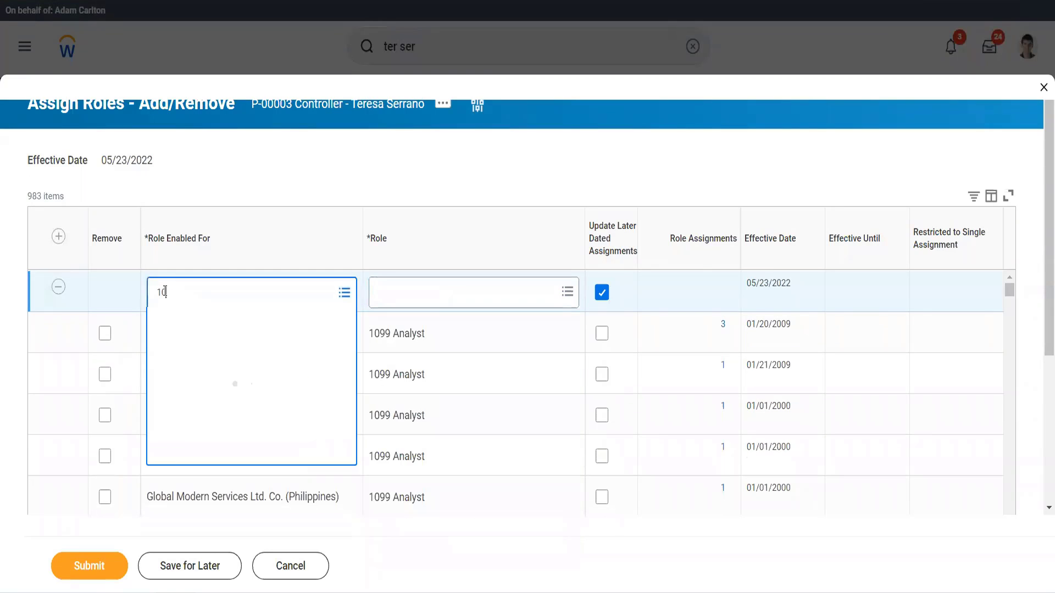
text(000)
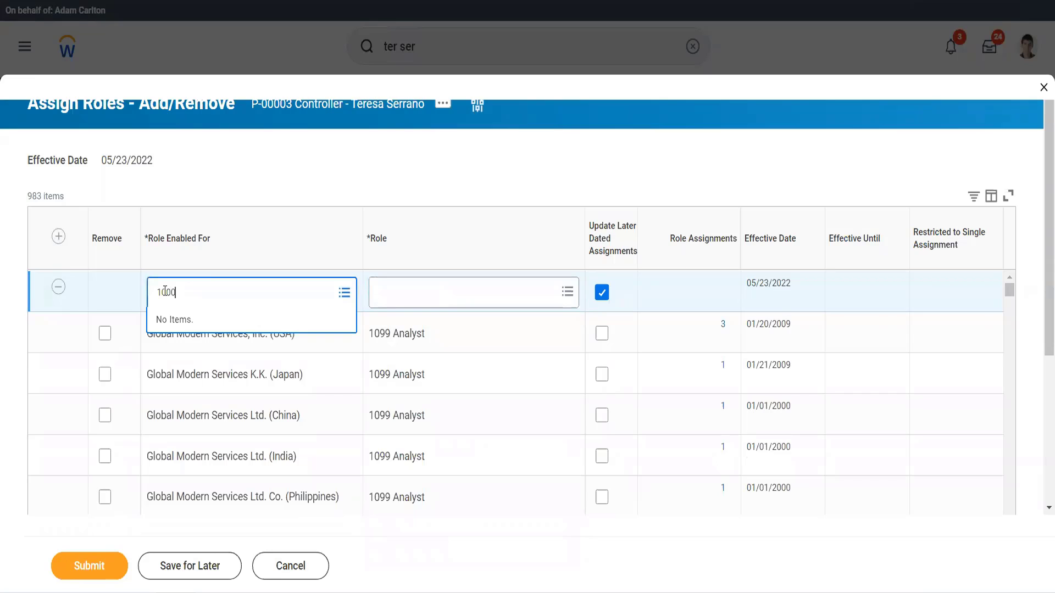
key(Return)
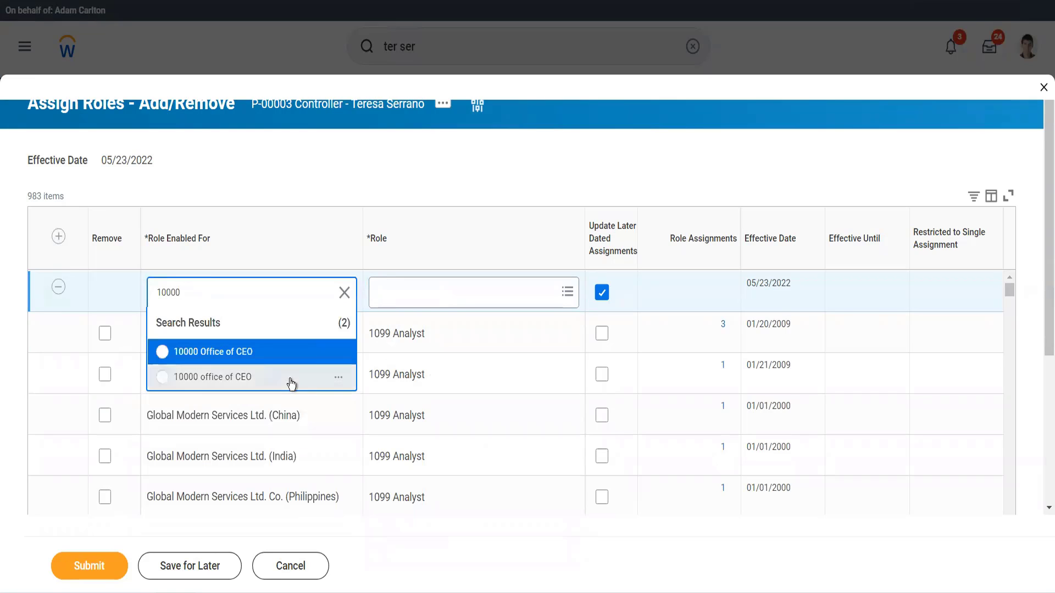
click(244, 362)
Set the row's role to Cost Center Manager.
click(432, 289)
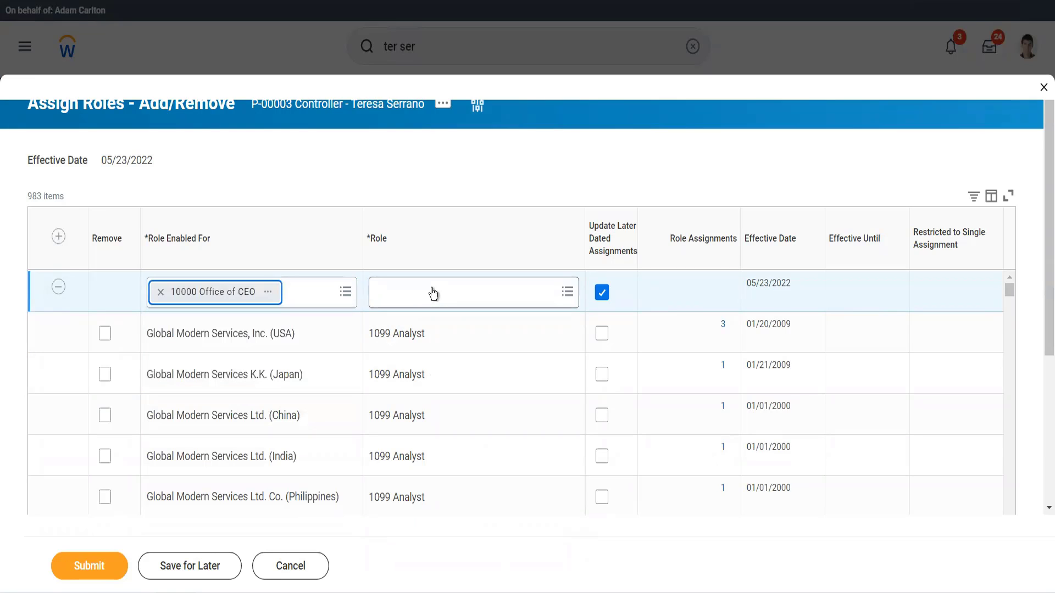
text(cost)
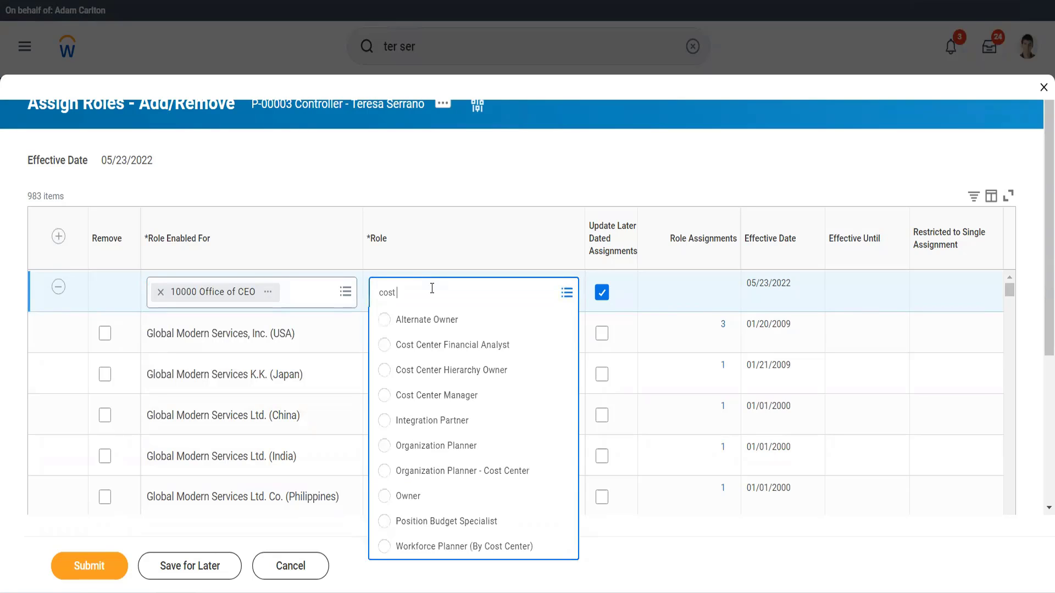
click(438, 396)
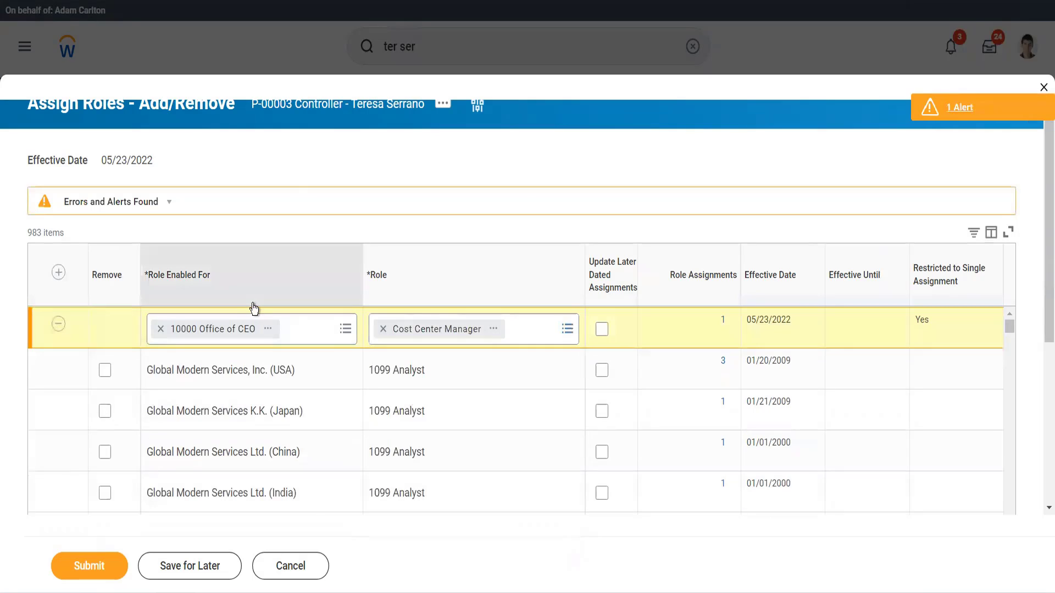
Open the alert on the role row, read it, and close it.
click(965, 113)
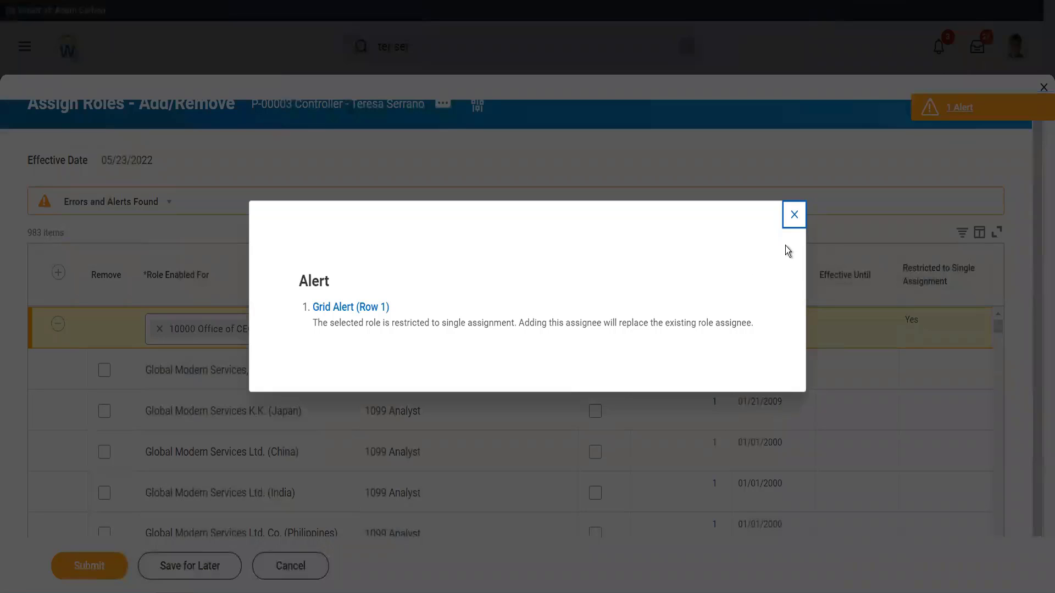
click(794, 215)
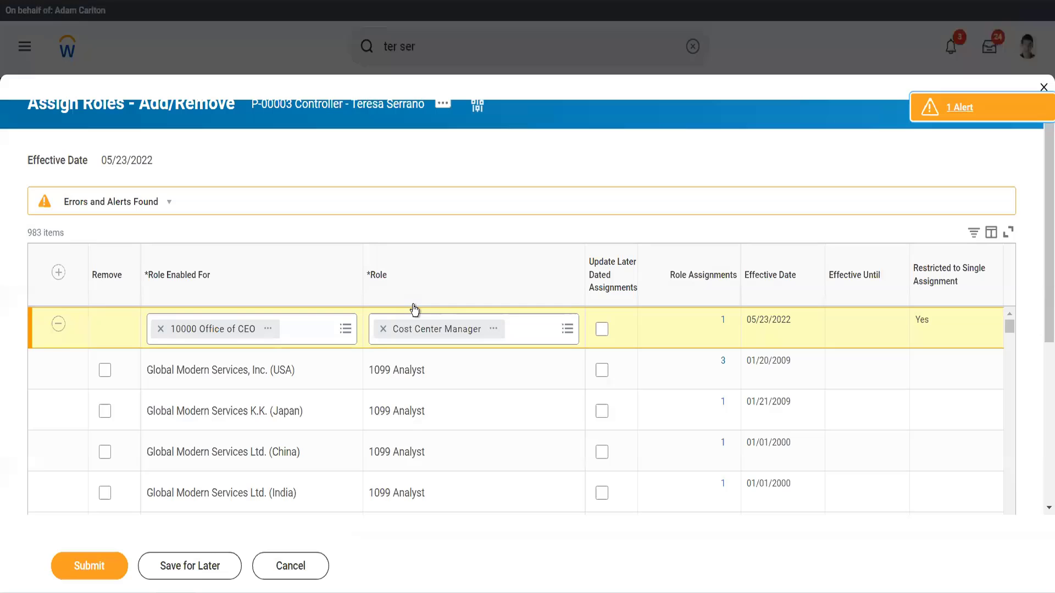
Change the row's Role Enabled For to 10000 office of CEO and submit the role assignment.
click(161, 329)
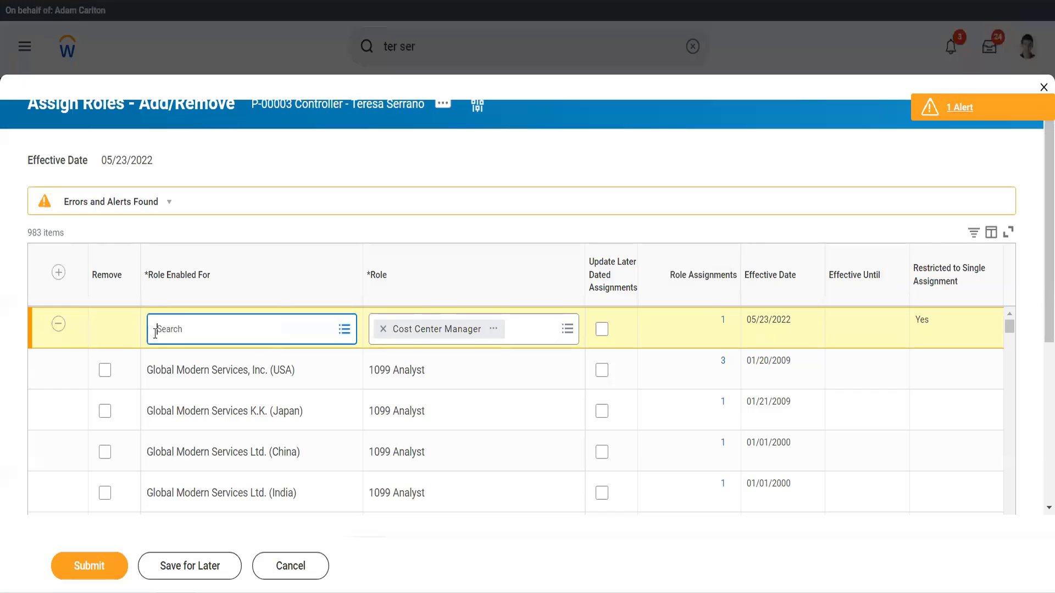
text(1000)
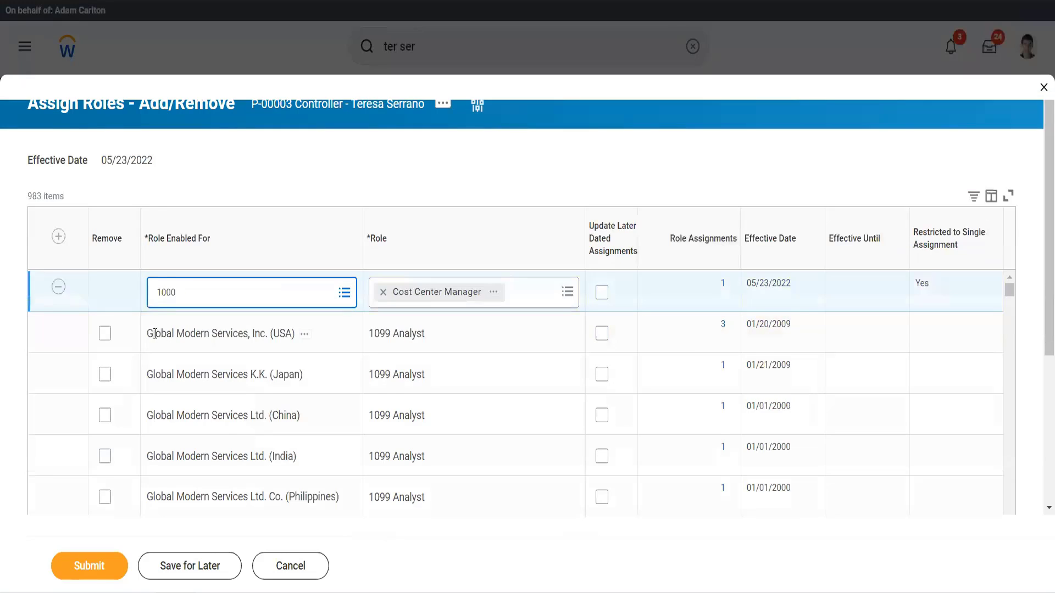
text(0)
key(Return)
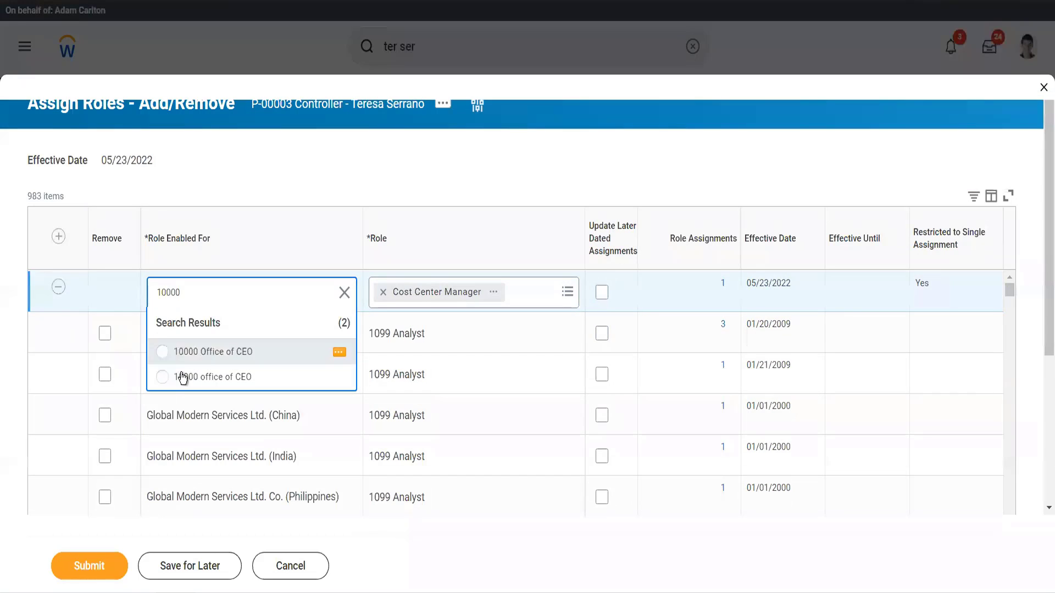
click(183, 377)
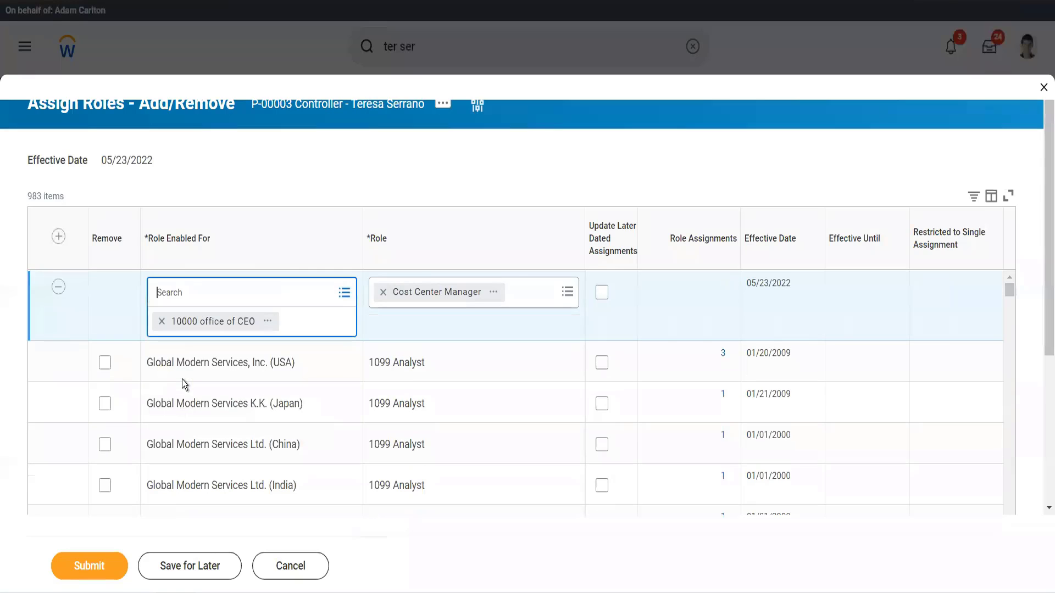
click(93, 559)
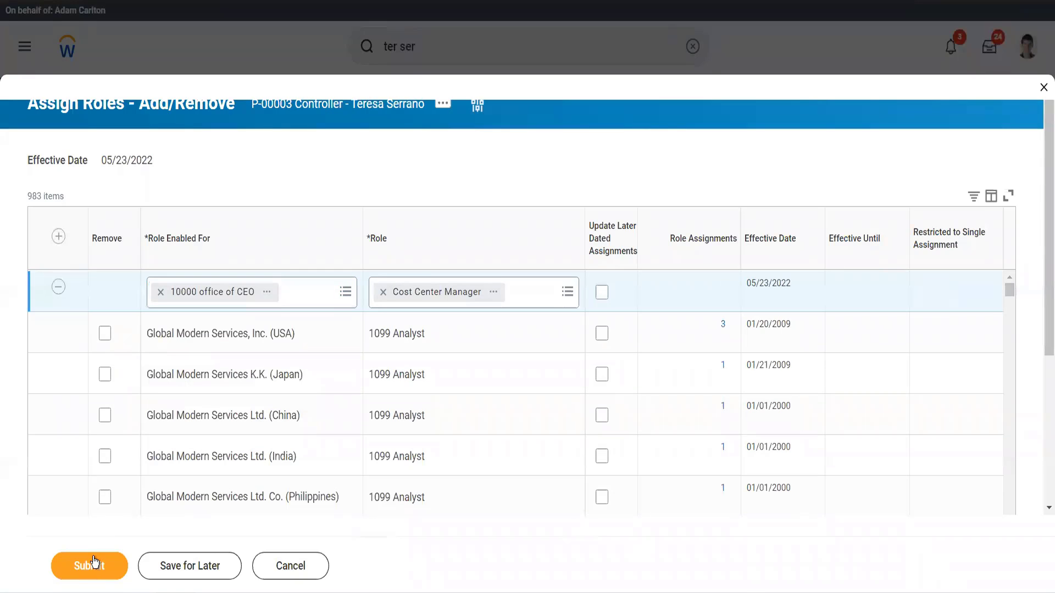
click(93, 559)
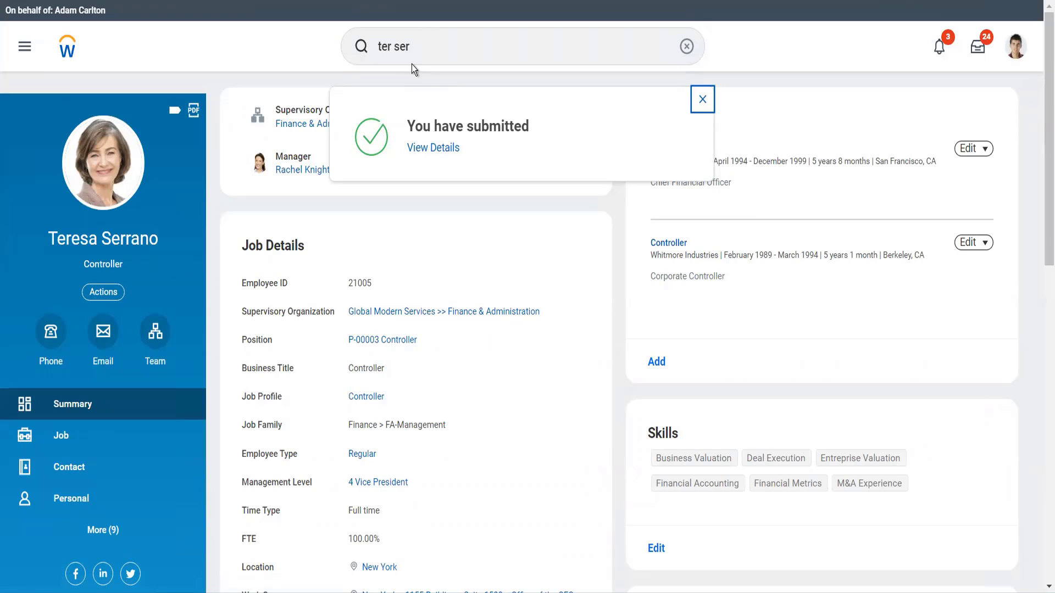
Search for reass task and open the Reassign Tasks task.
click(419, 52)
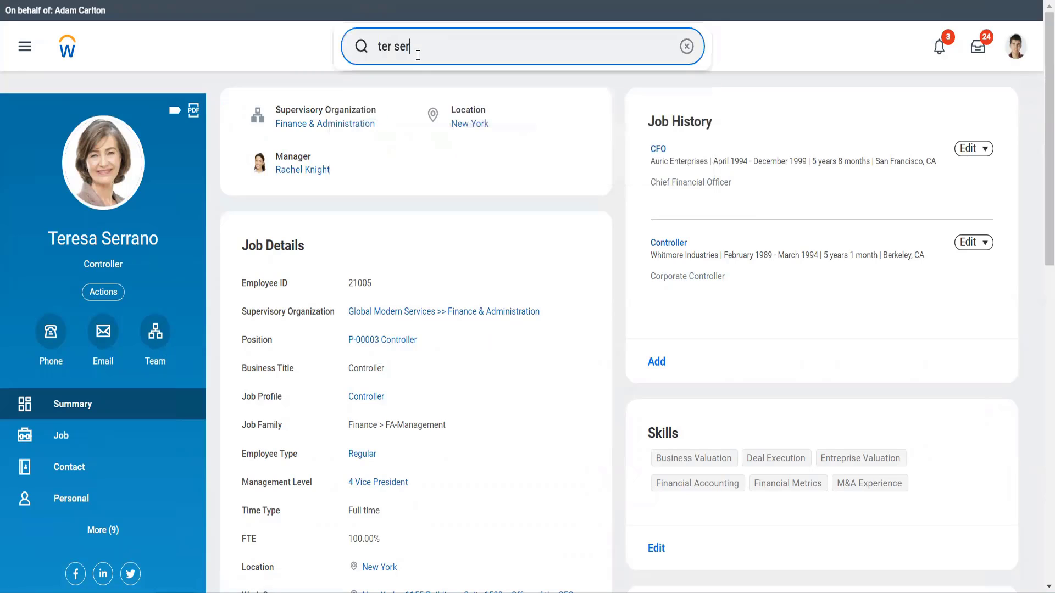
key(ctrl+a)
text(re)
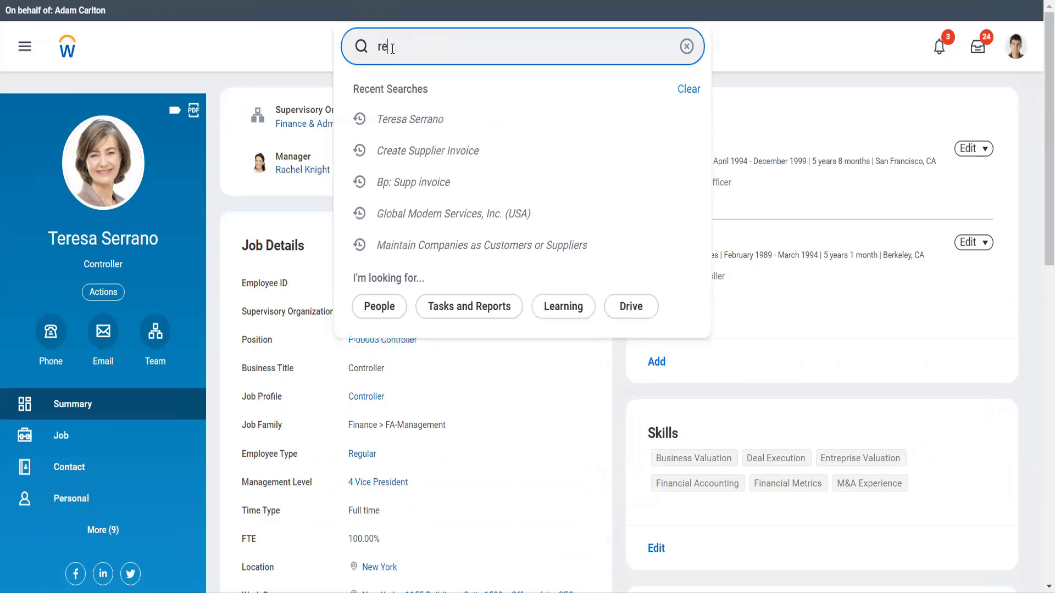
text(ass task)
click(393, 97)
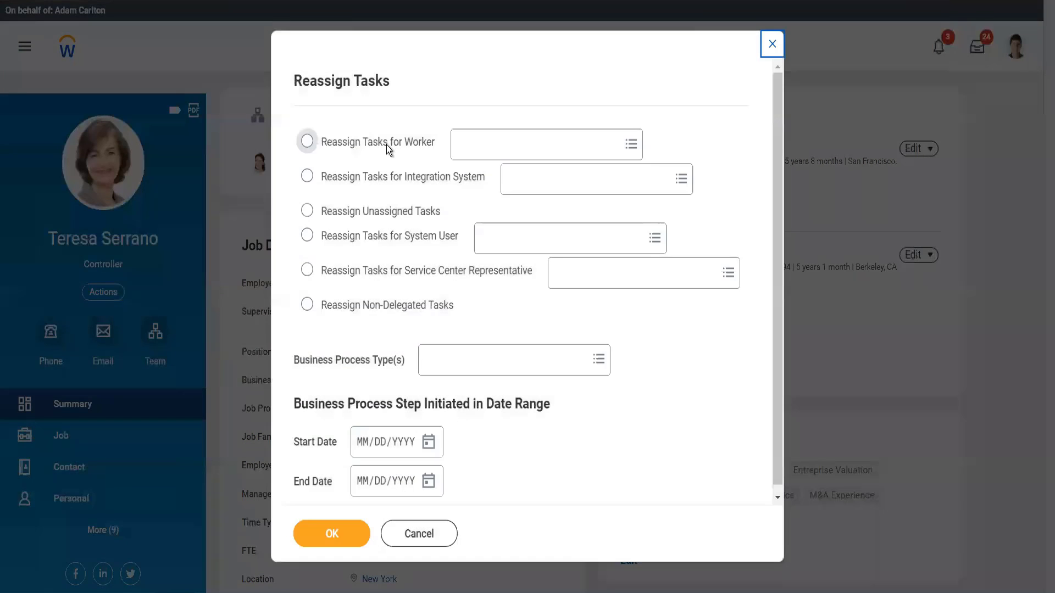
Choose Reassign Unassigned Tasks, pick the Supplier Invoice Event business process type, and run the task.
click(398, 215)
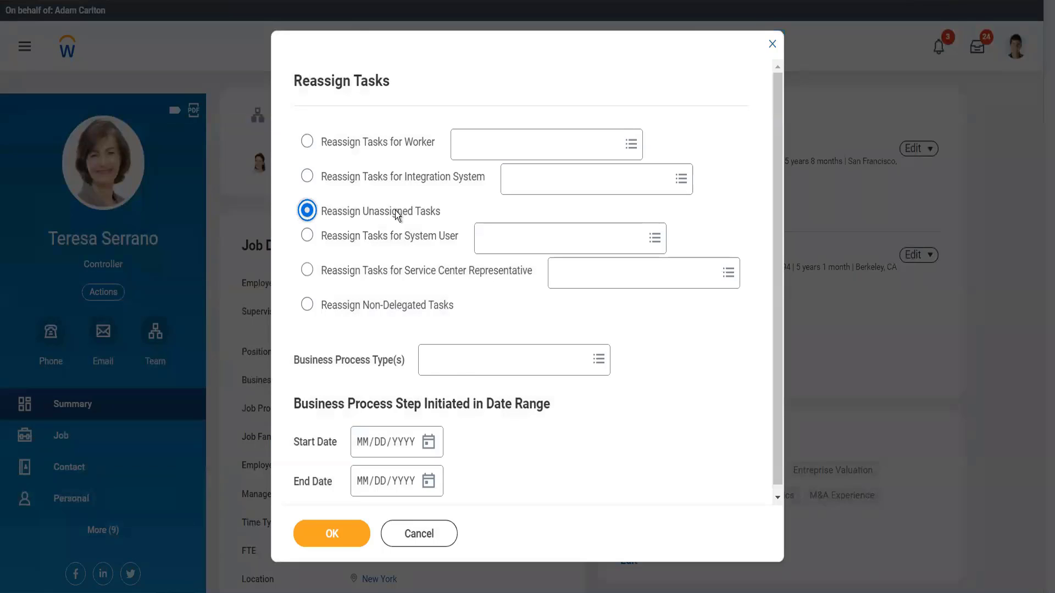
click(453, 367)
text(supp)
text(inv)
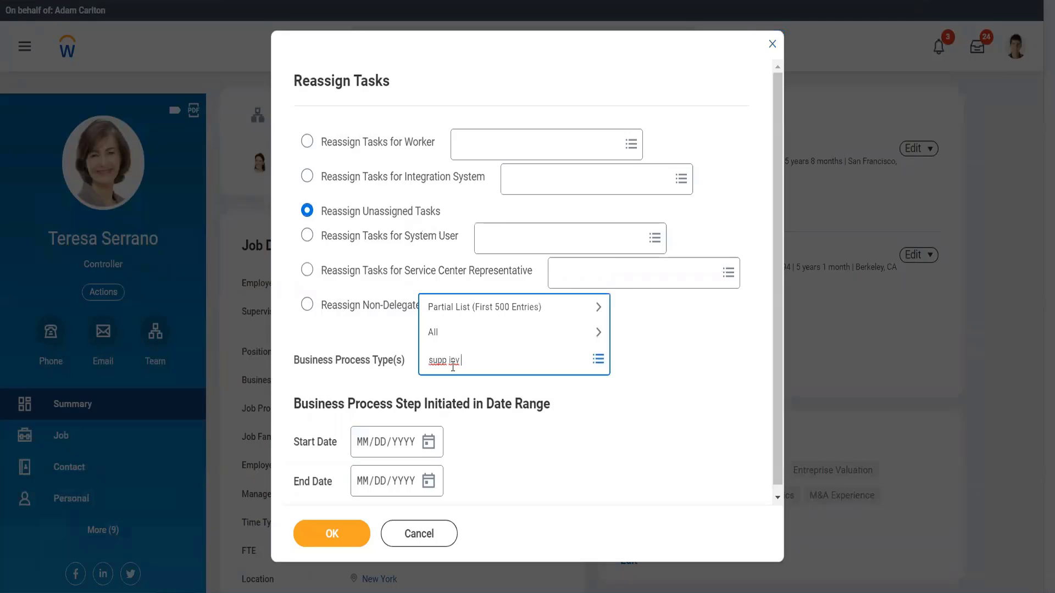
text( event)
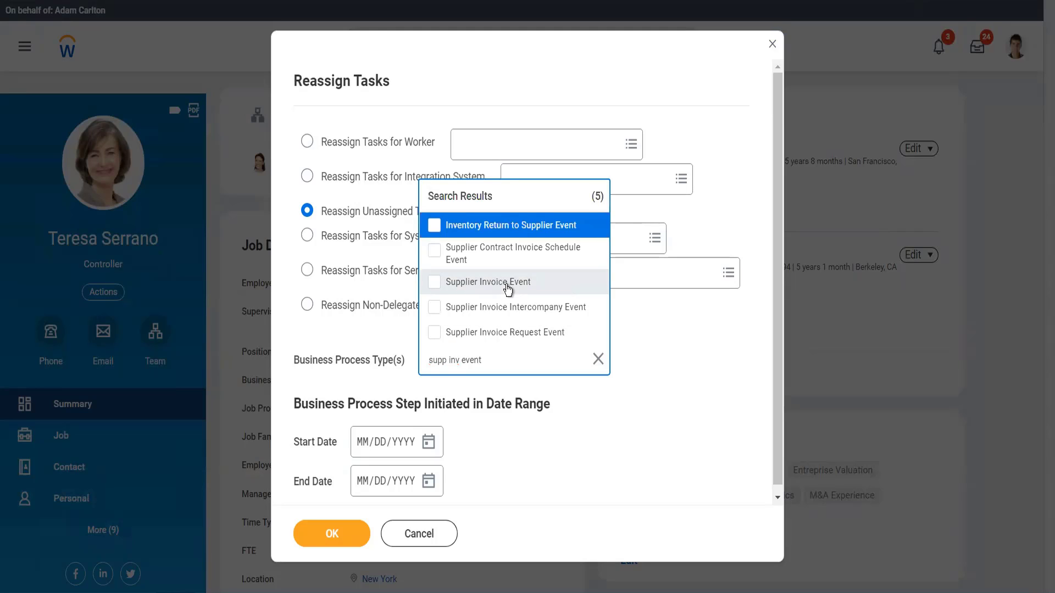
click(508, 289)
click(549, 430)
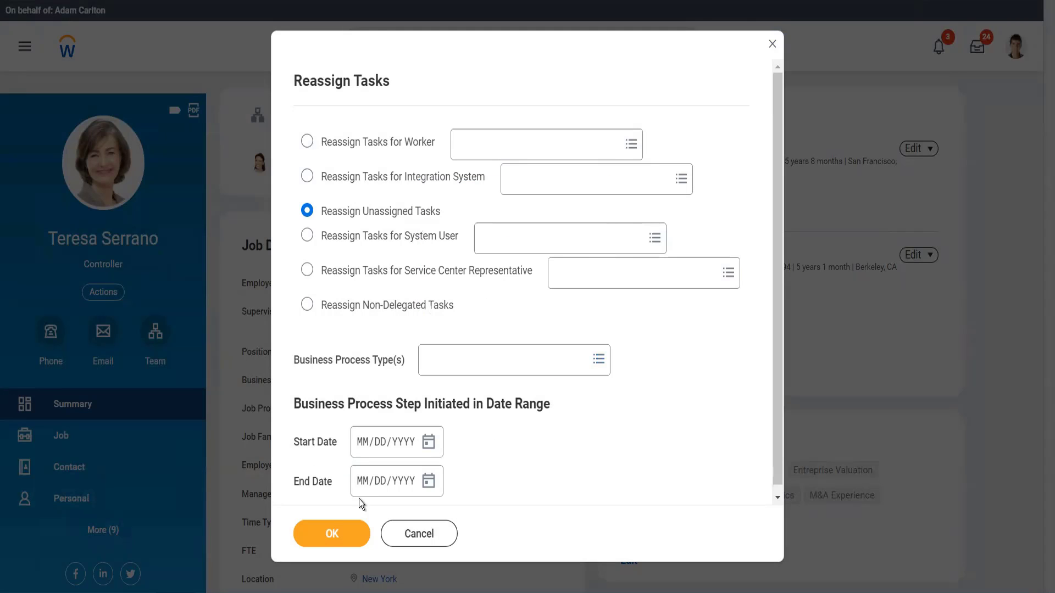
click(324, 533)
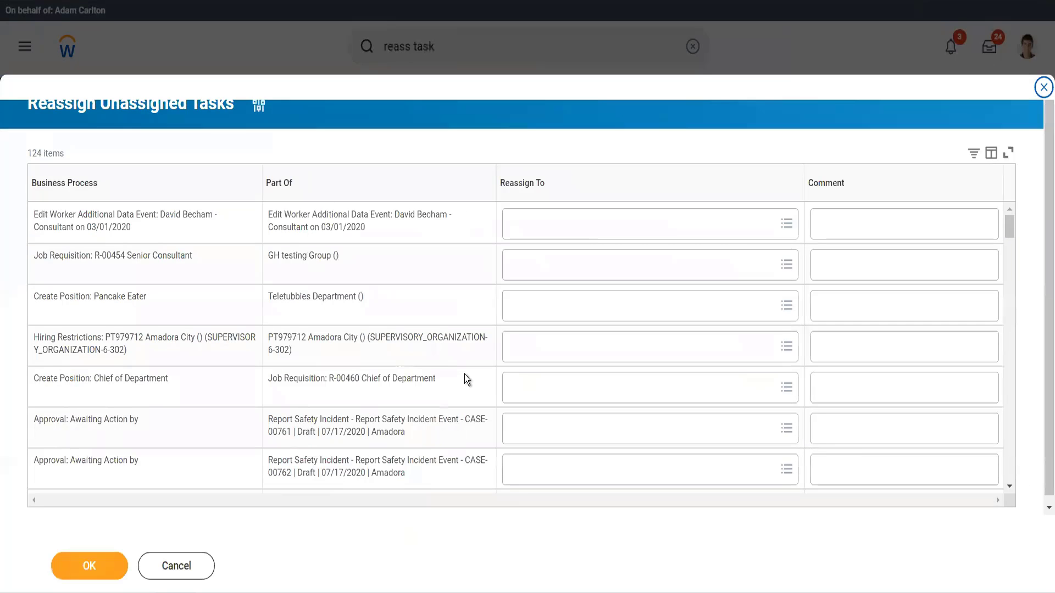
click(195, 192)
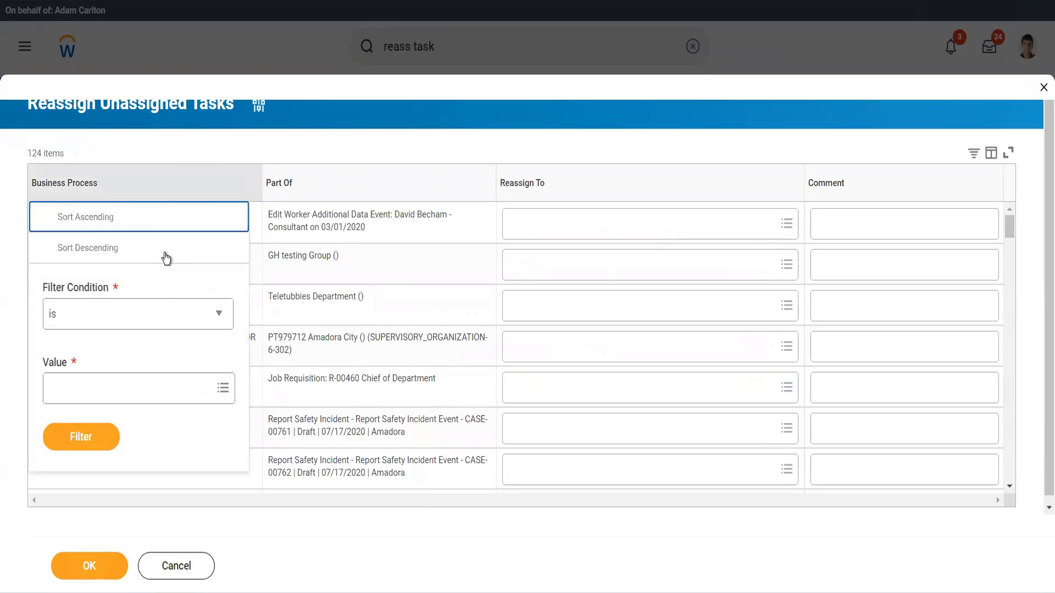
click(130, 376)
text(adan)
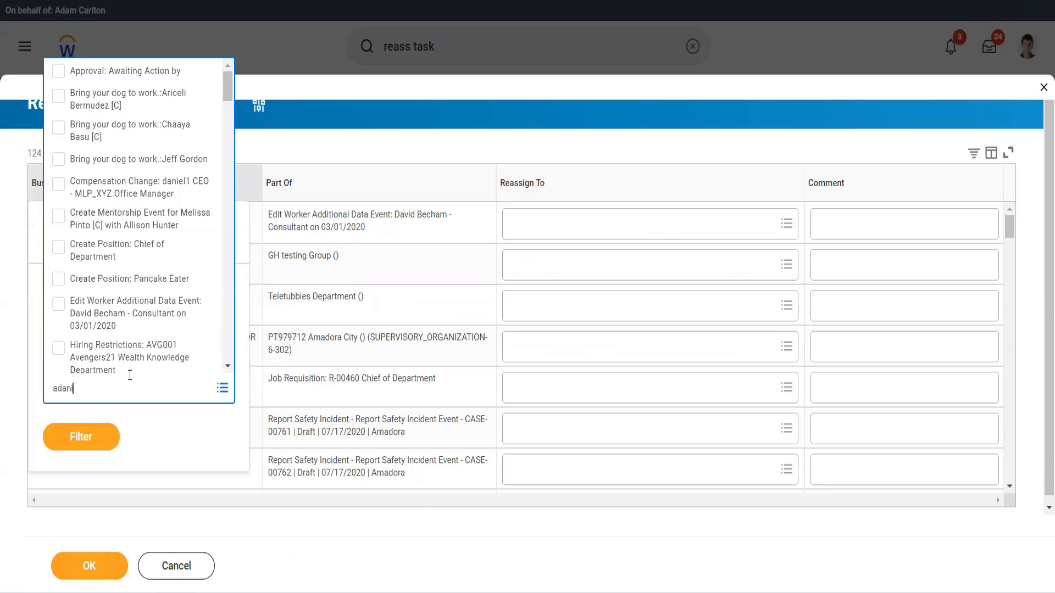
key(Return)
text(s)
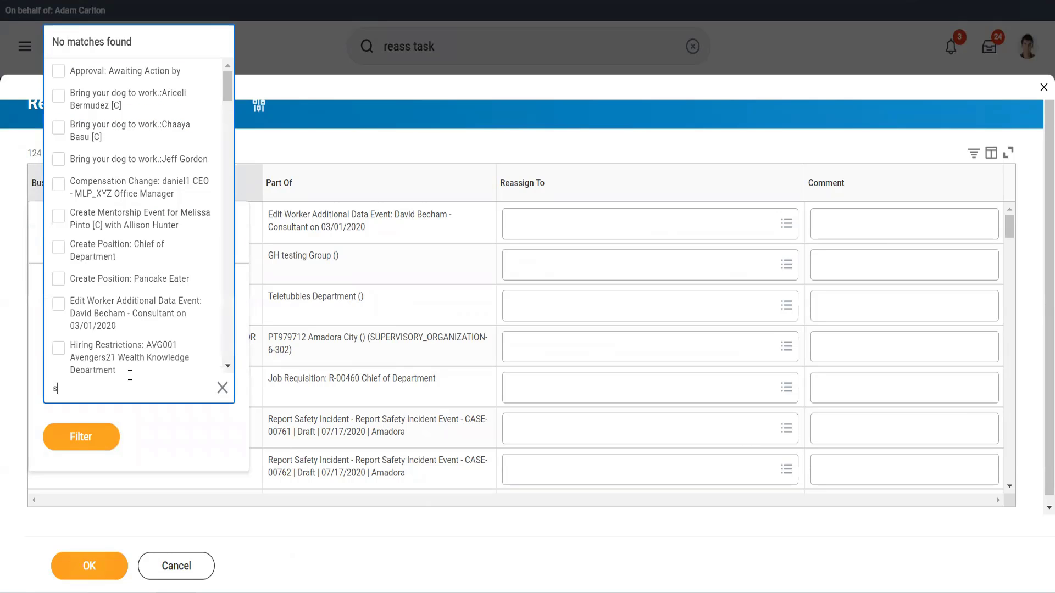
text(upp inv)
key(Return)
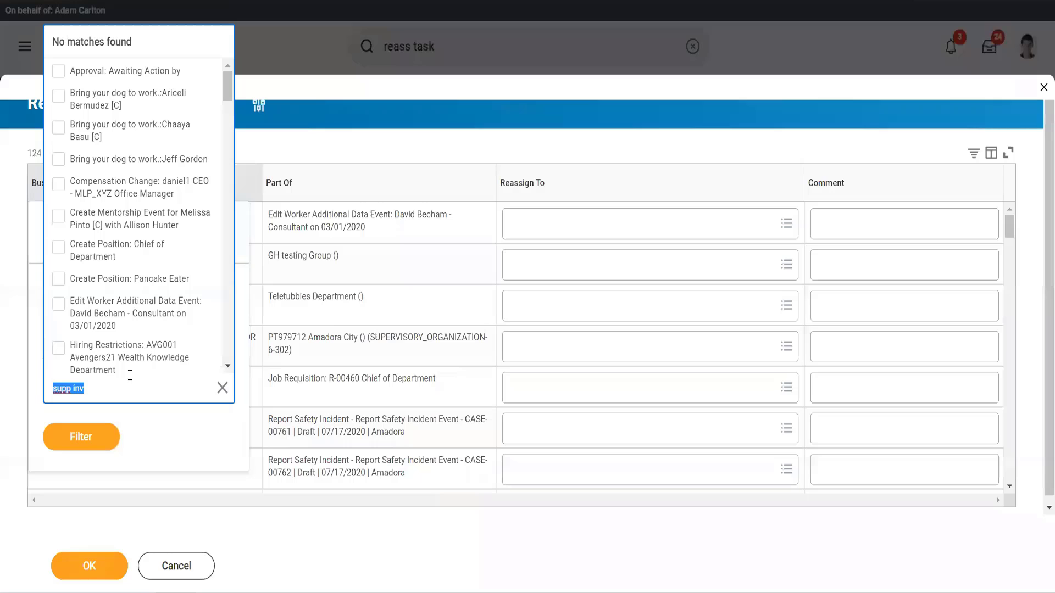
click(348, 150)
click(364, 325)
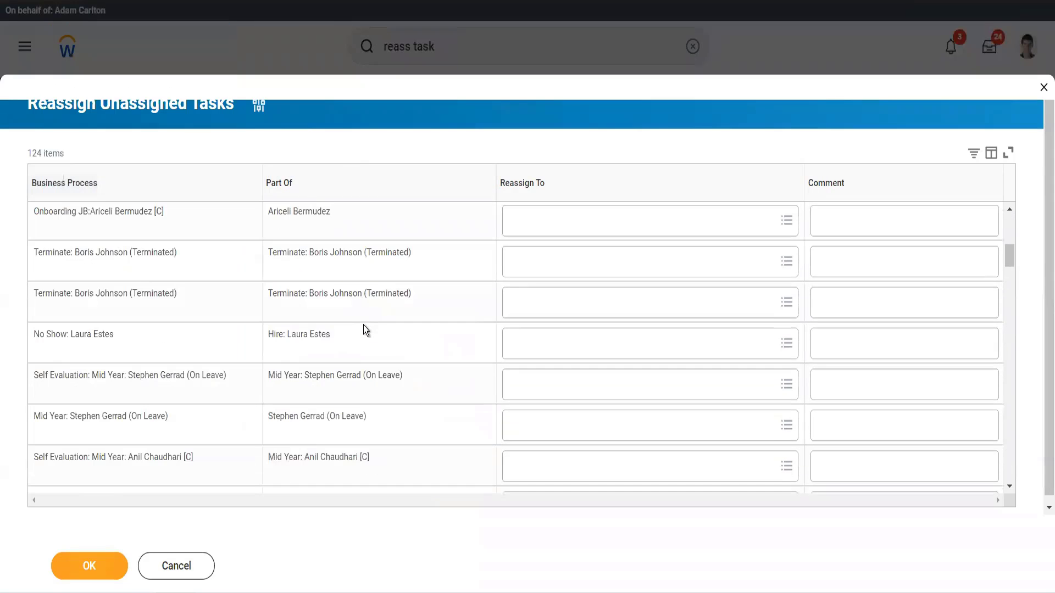
click(184, 568)
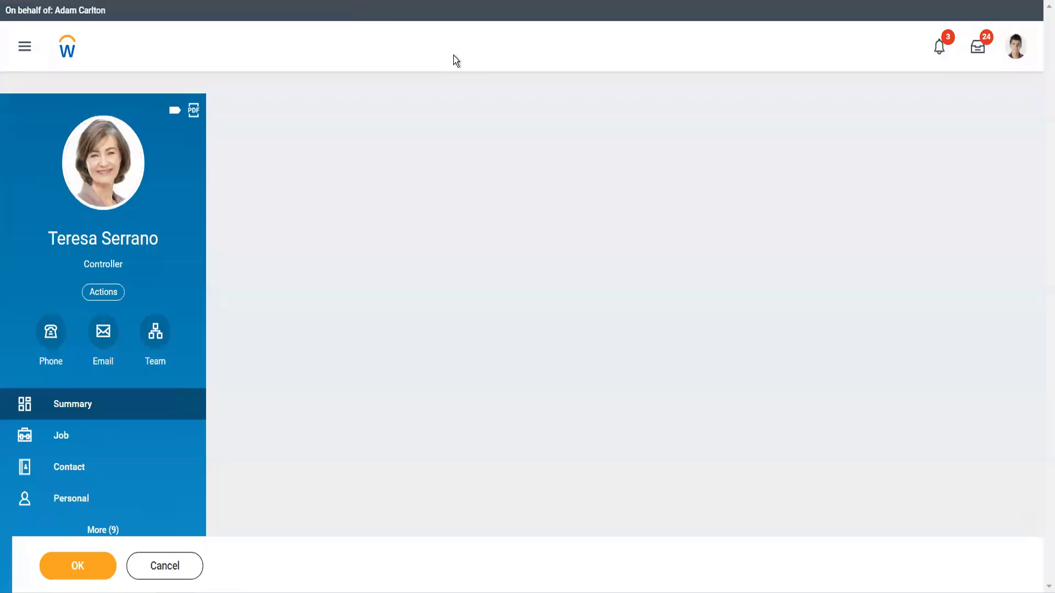
Search for find supp inv and open the Find Supplier Invoices report.
click(455, 55)
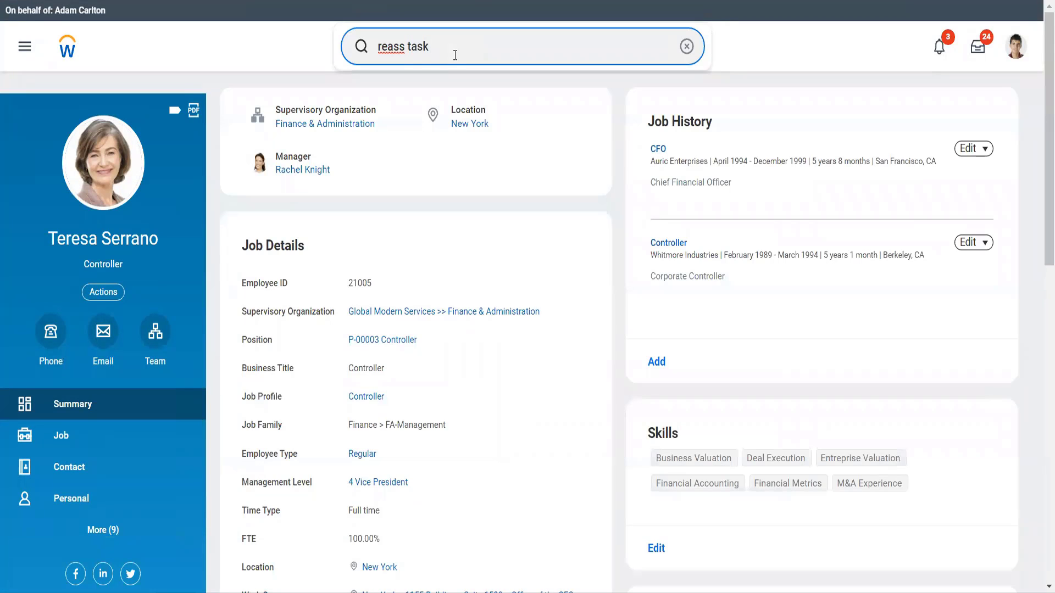
key(ctrl+a)
text(find supp inv)
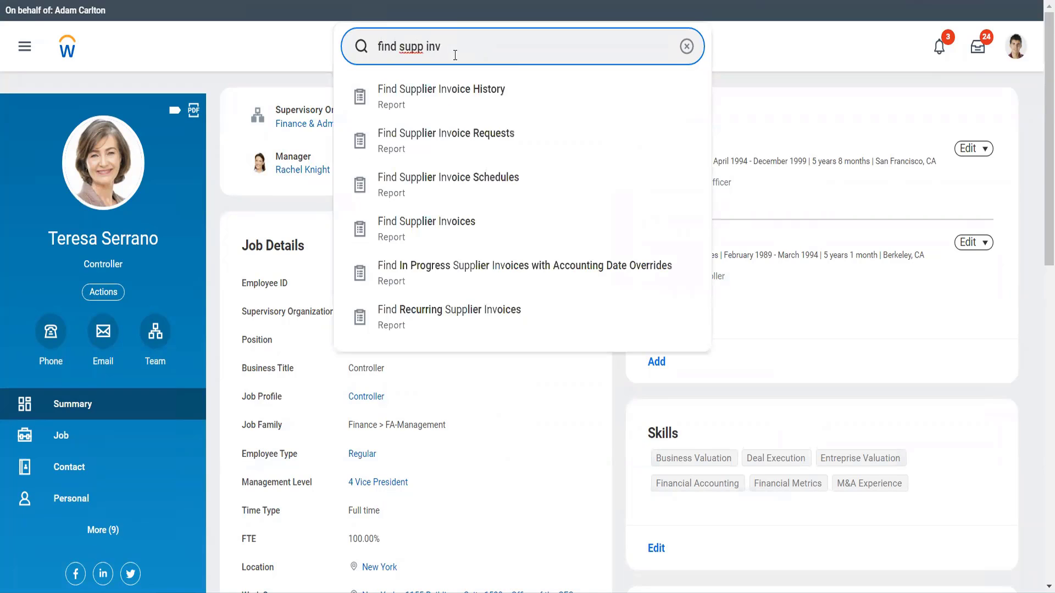
key(Down)
key(Down)
key(Down)
key(Down)
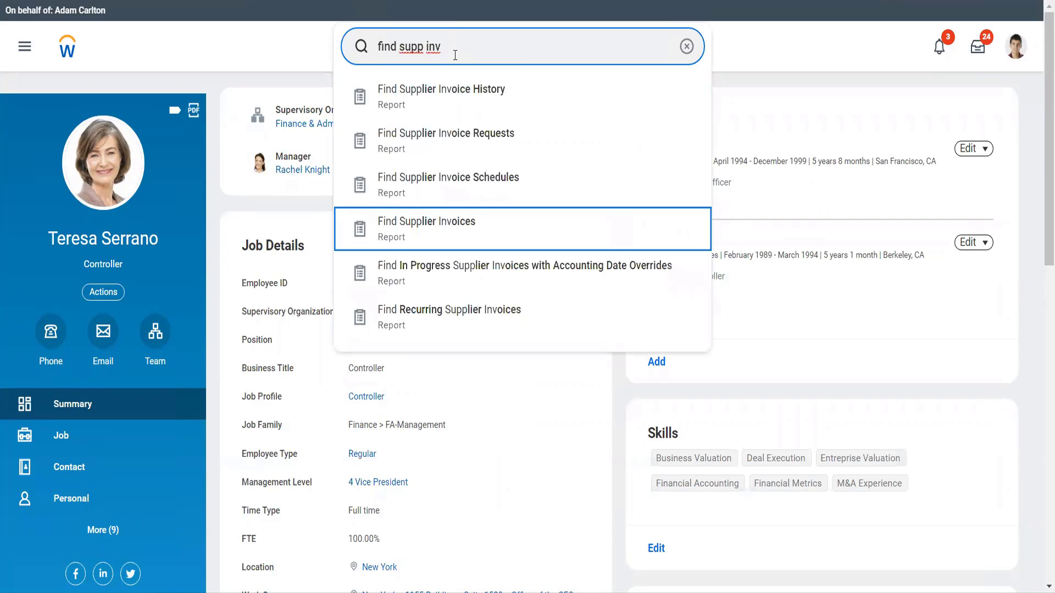
key(Return)
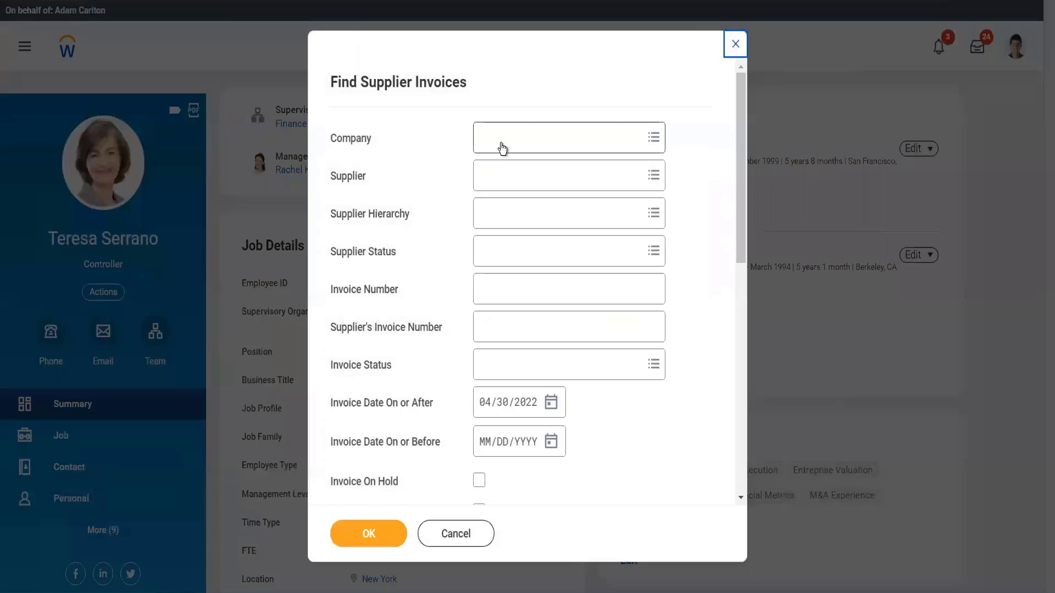
Run Find Supplier Invoices for company Global Modern Services, Inc. (USA) and supplier Adani ports.
click(501, 144)
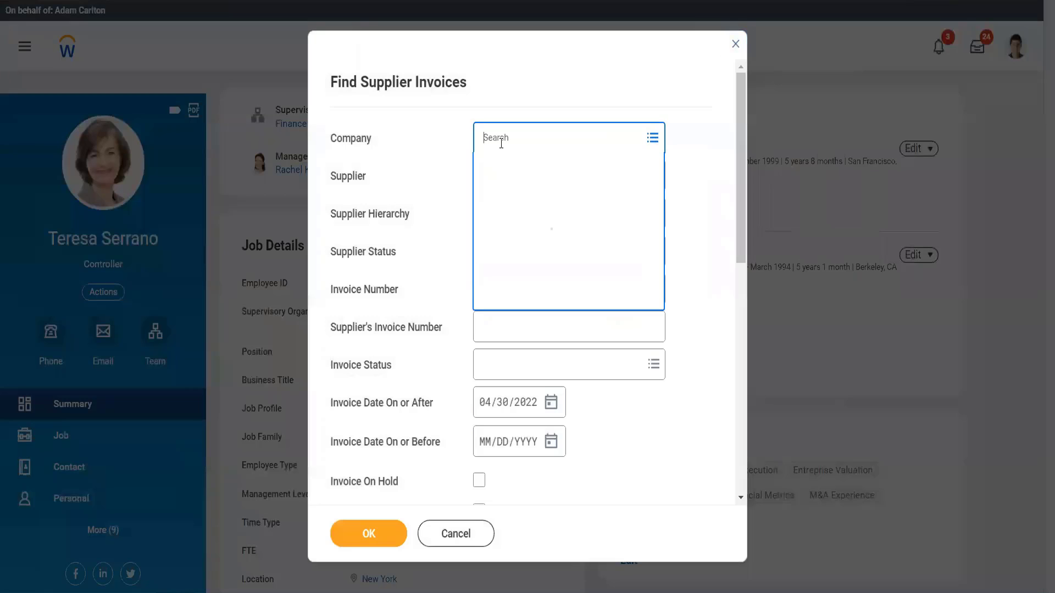
text(gms-usa)
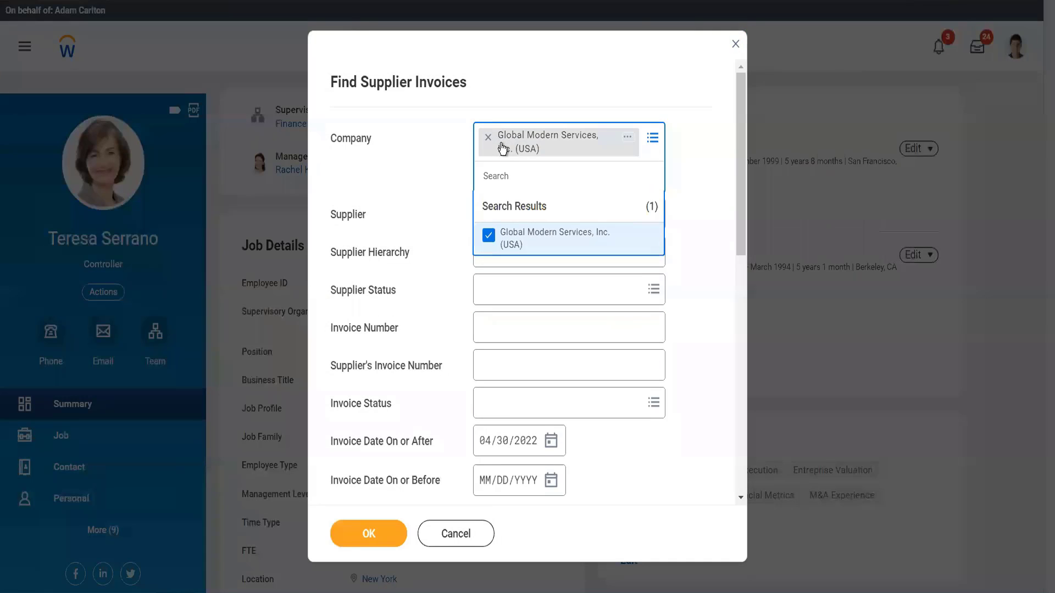
click(410, 220)
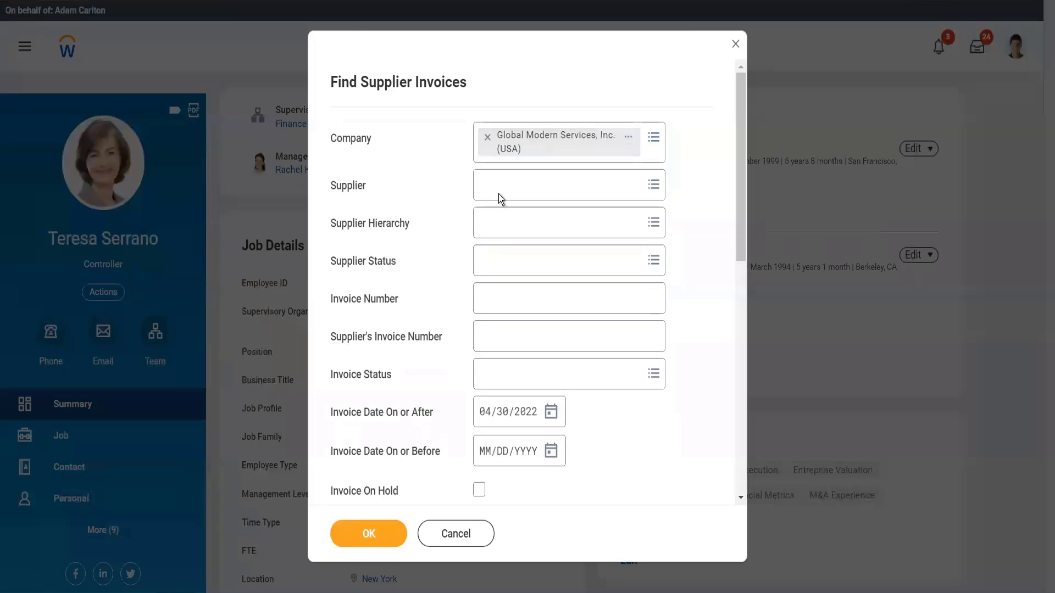
click(499, 193)
text(adani)
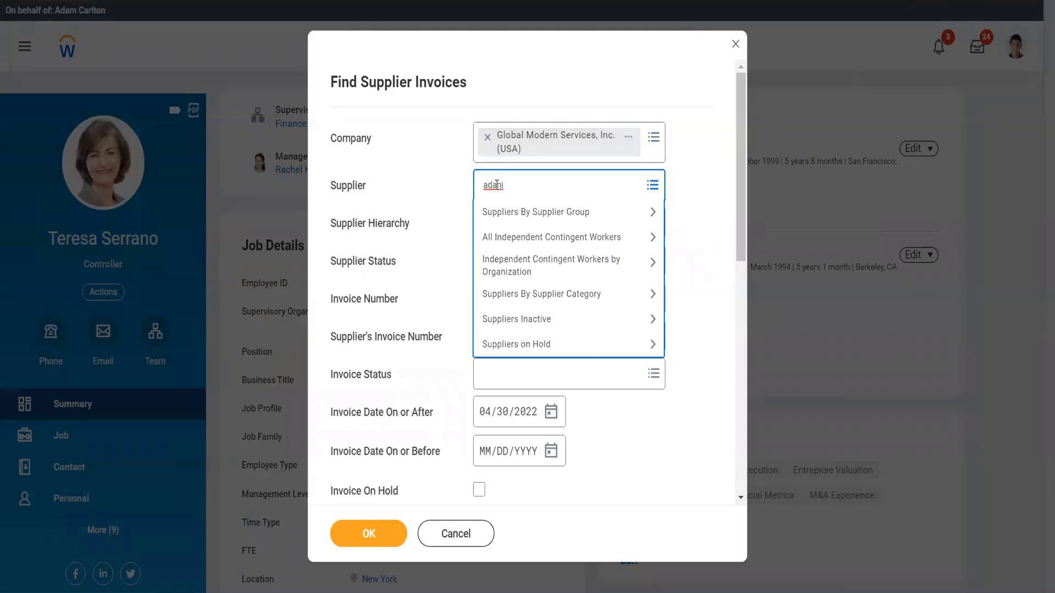
text( ports)
key(Return)
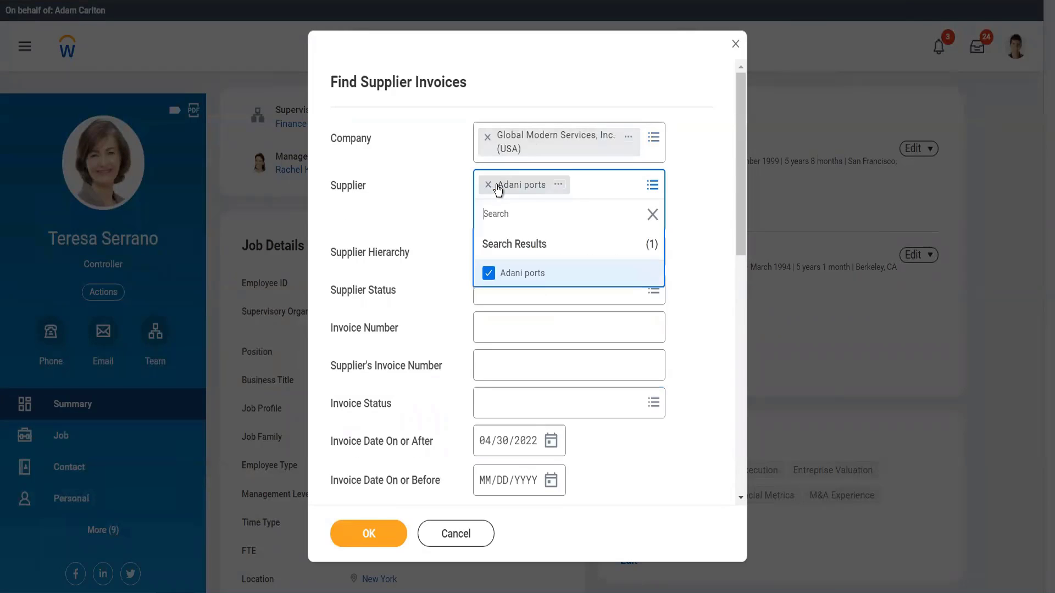
click(387, 510)
click(381, 531)
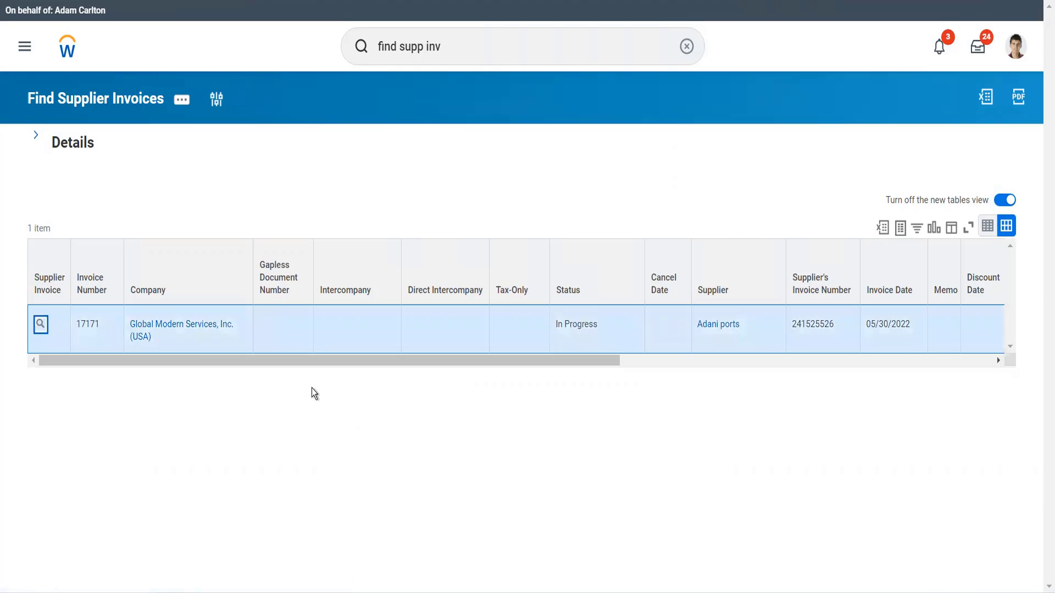
Review the invoice's process history and invoice lines, then open cost center 10000 office of CEO and view its roles.
scroll(311, 388, down, 6)
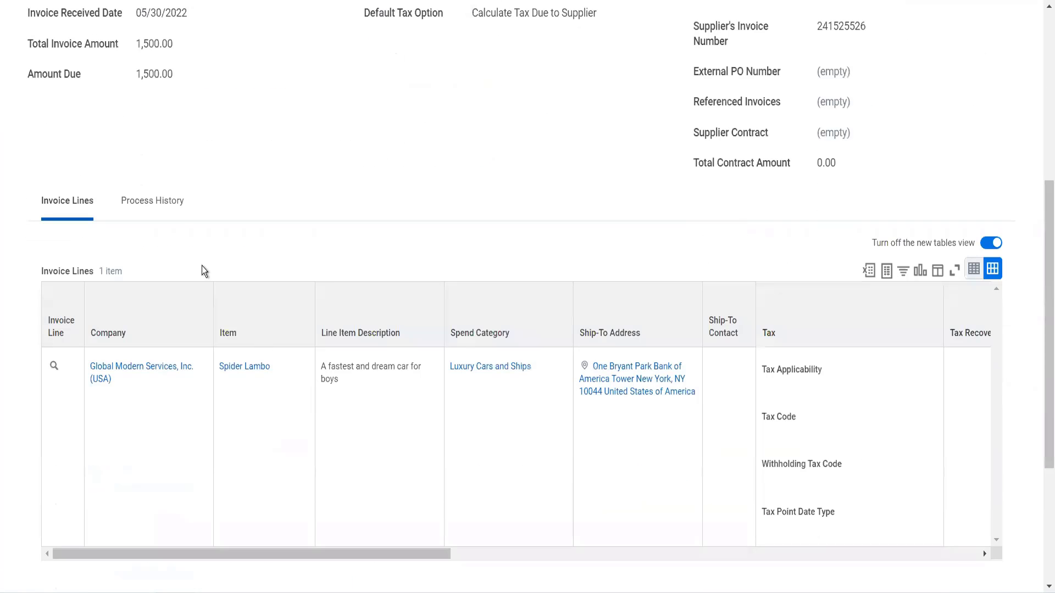
click(172, 210)
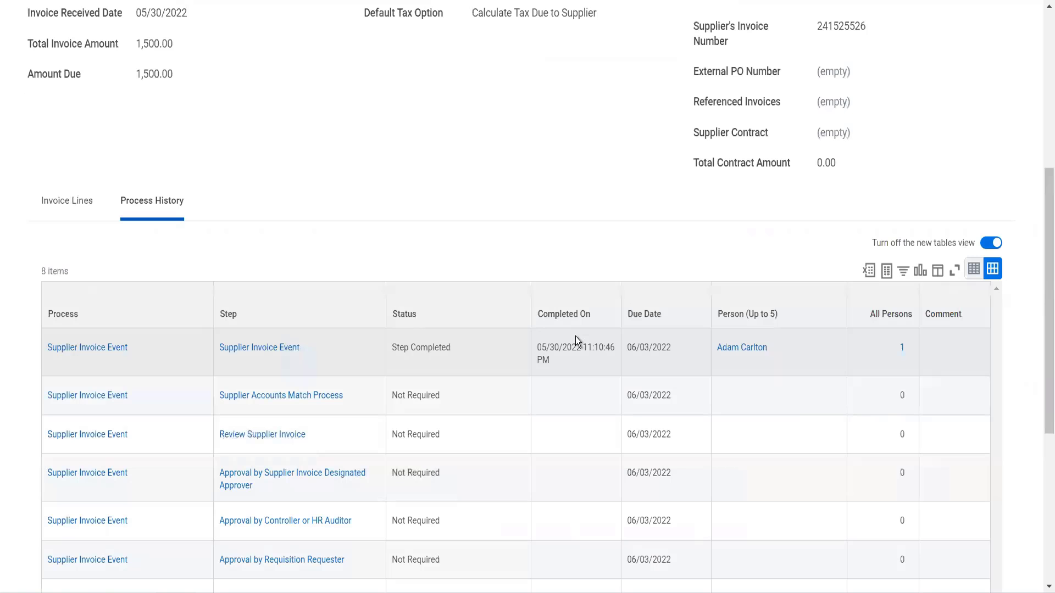
scroll(576, 336, down, 5)
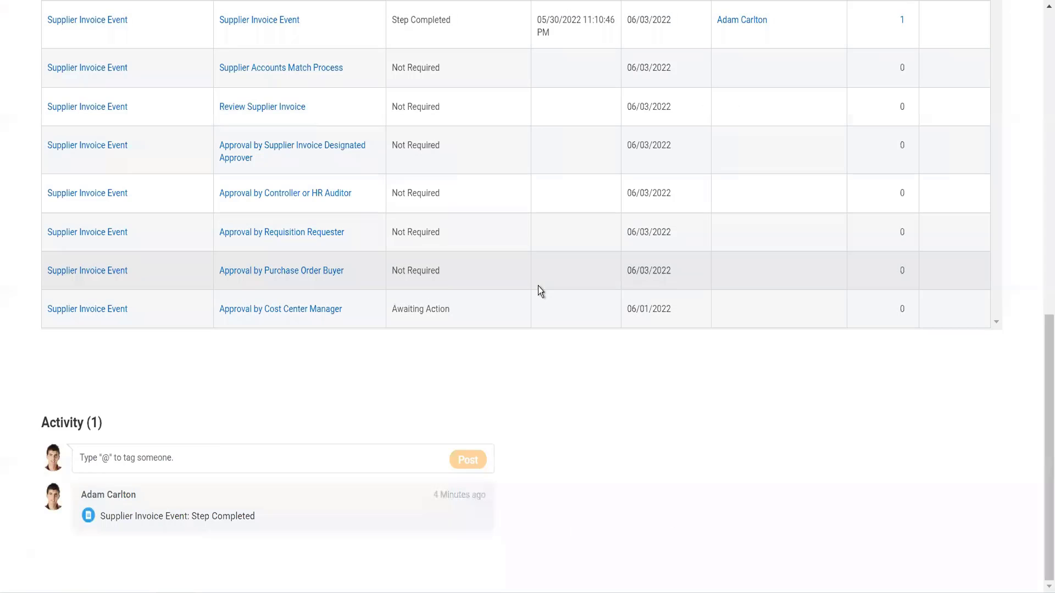
scroll(538, 286, up, 7)
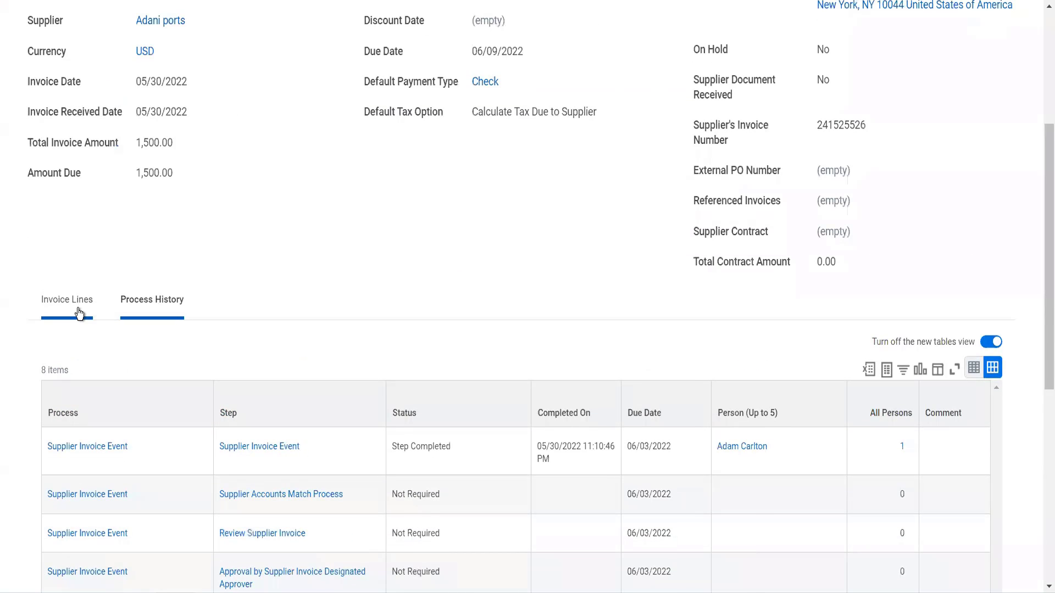
click(77, 305)
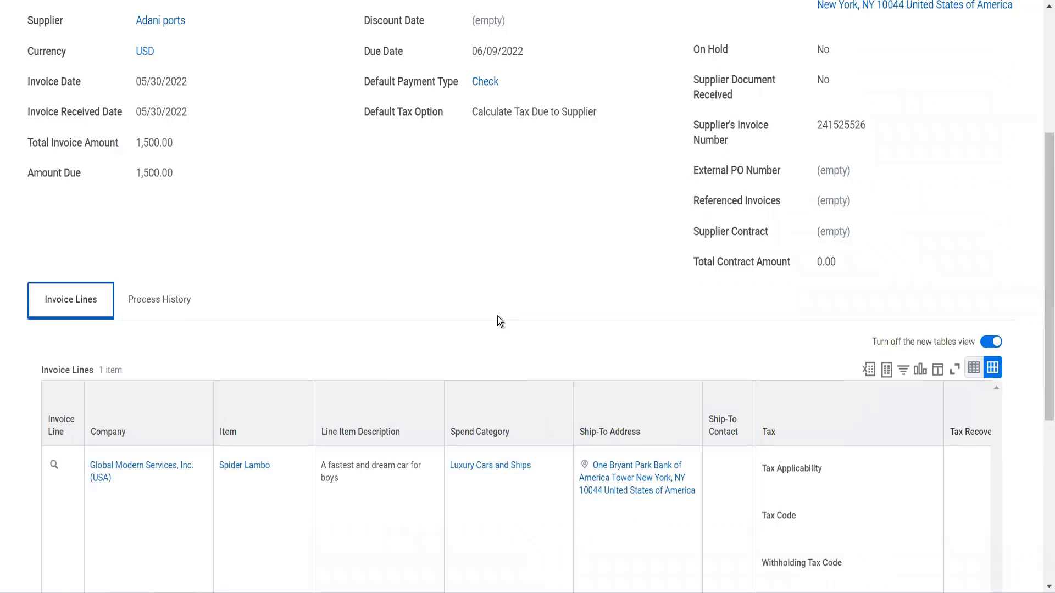
scroll(497, 315, down, 6)
scroll(595, 268, right, 10)
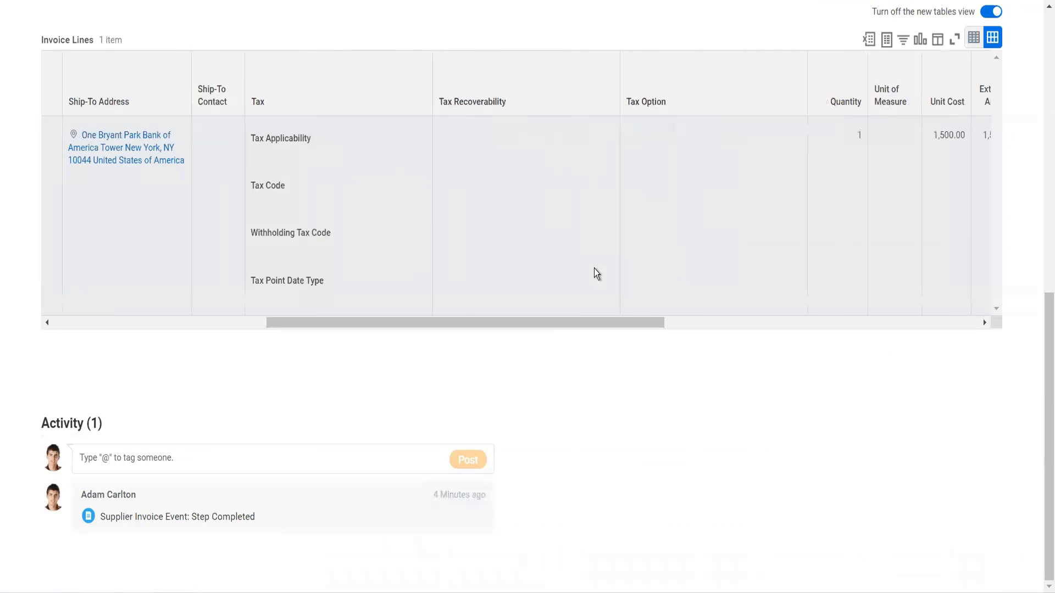
scroll(594, 274, right, 5)
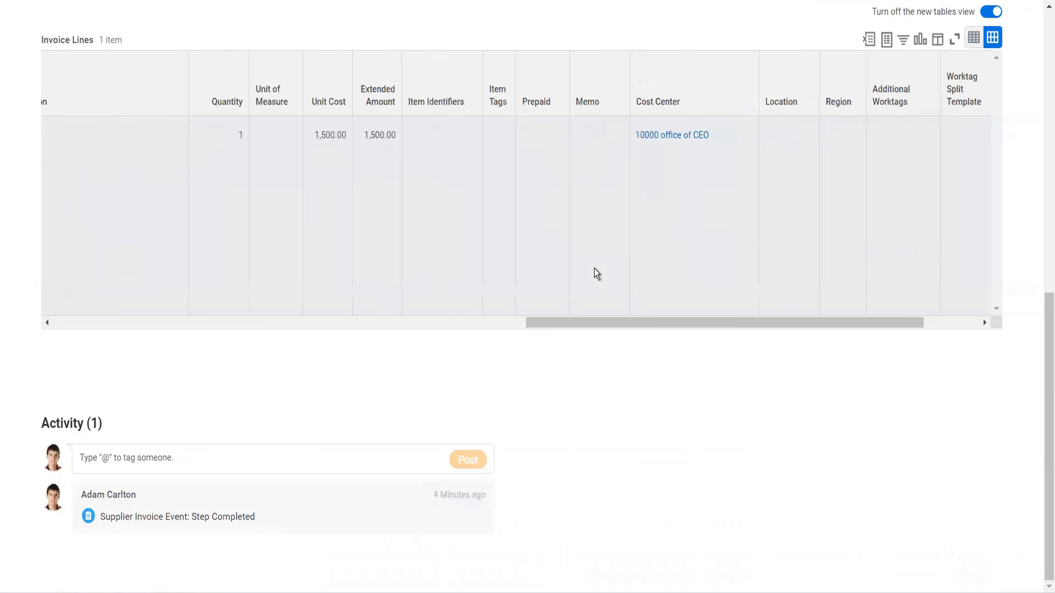
click(618, 191)
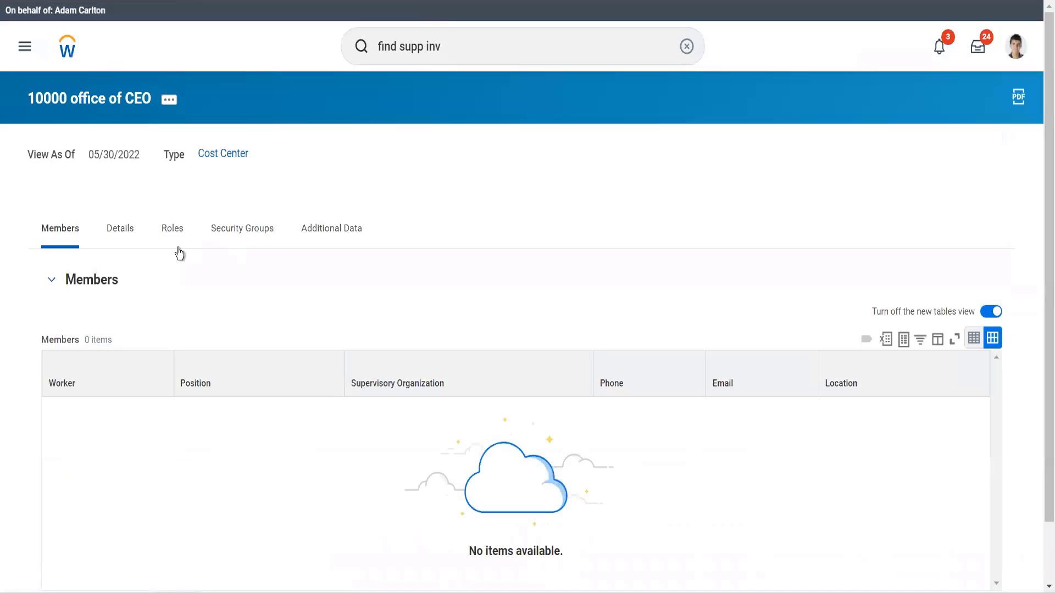
click(181, 229)
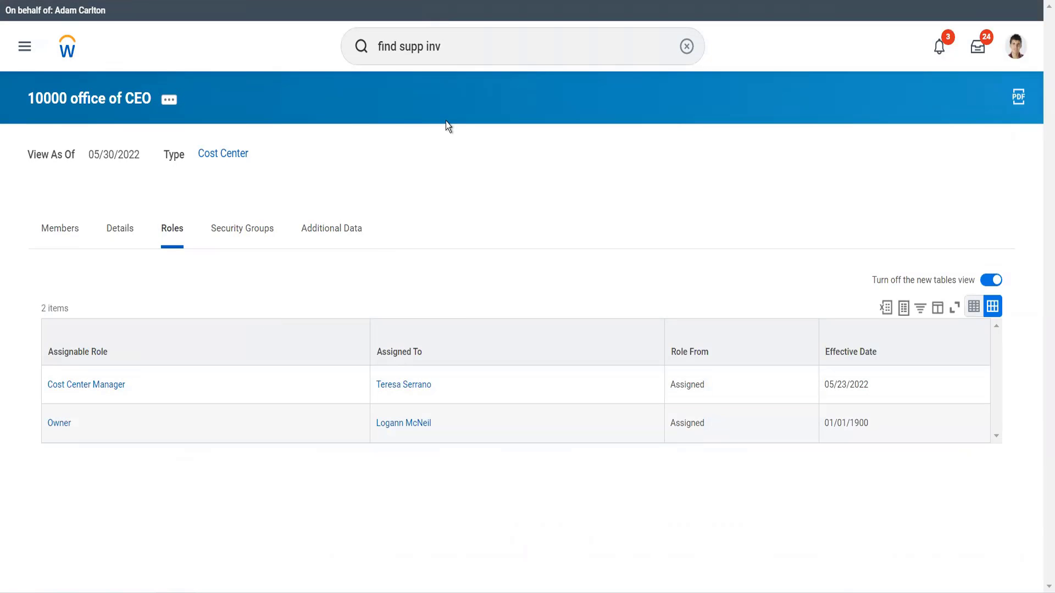
Search for unass task and open the Unassigned Tasks report.
click(368, 55)
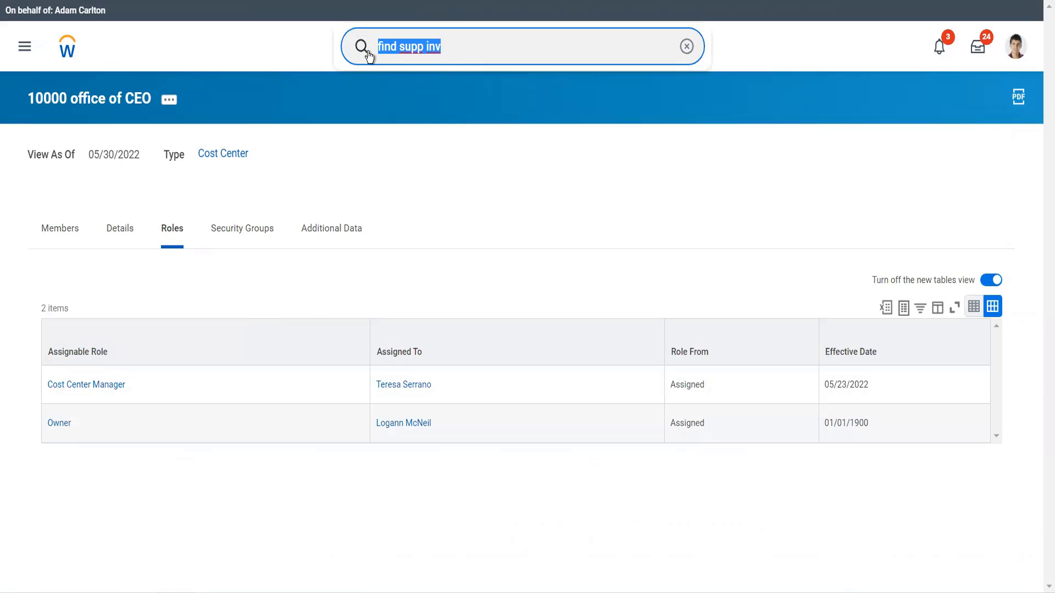
text(unass task)
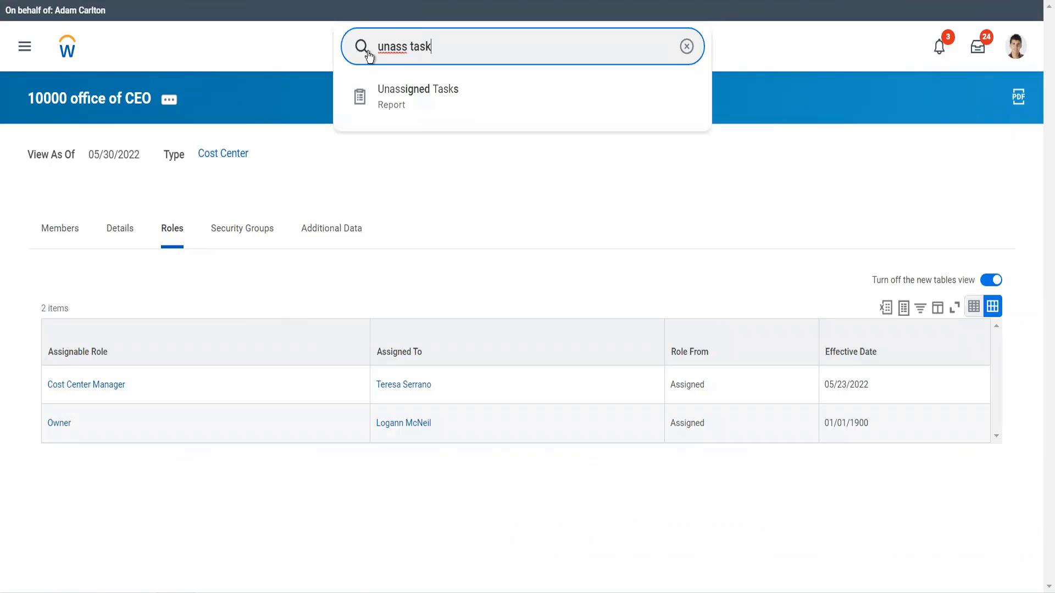
key(Down)
key(Return)
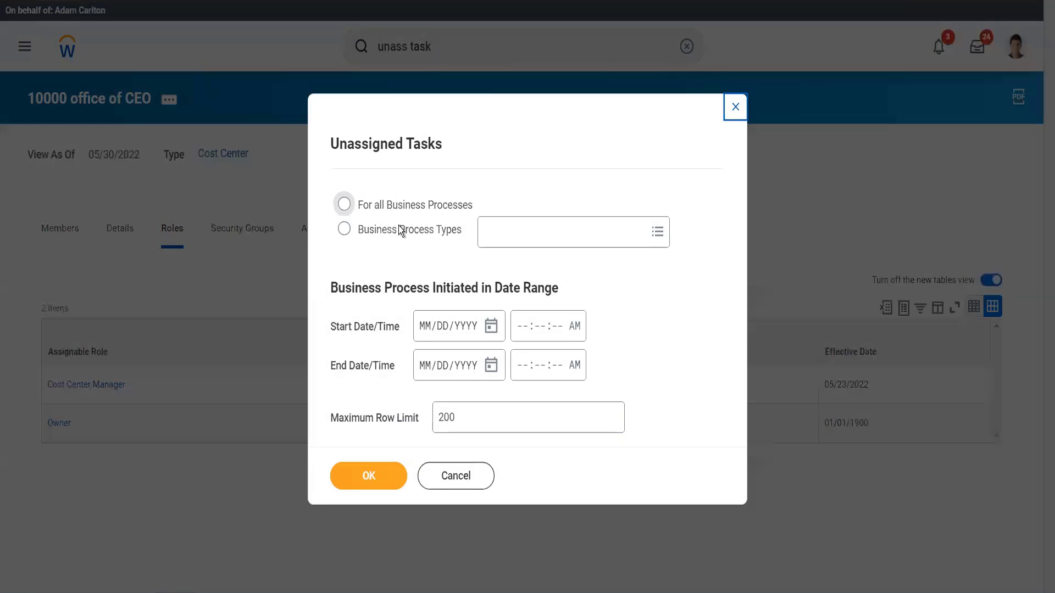
Run the Unassigned Tasks report for the Supplier Invoice Event business process type.
click(398, 229)
click(504, 230)
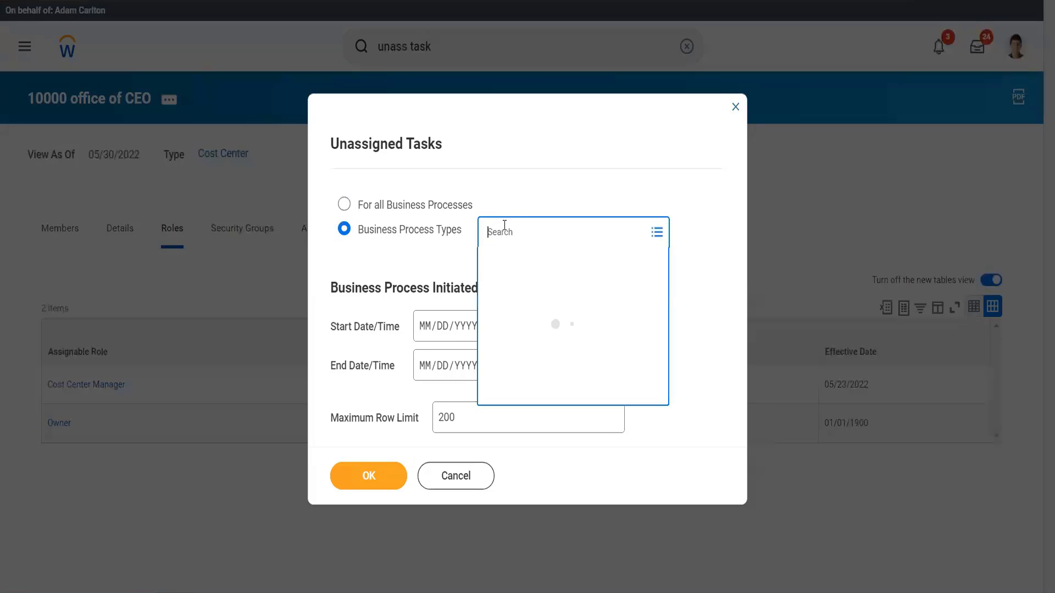
text(supp inv e)
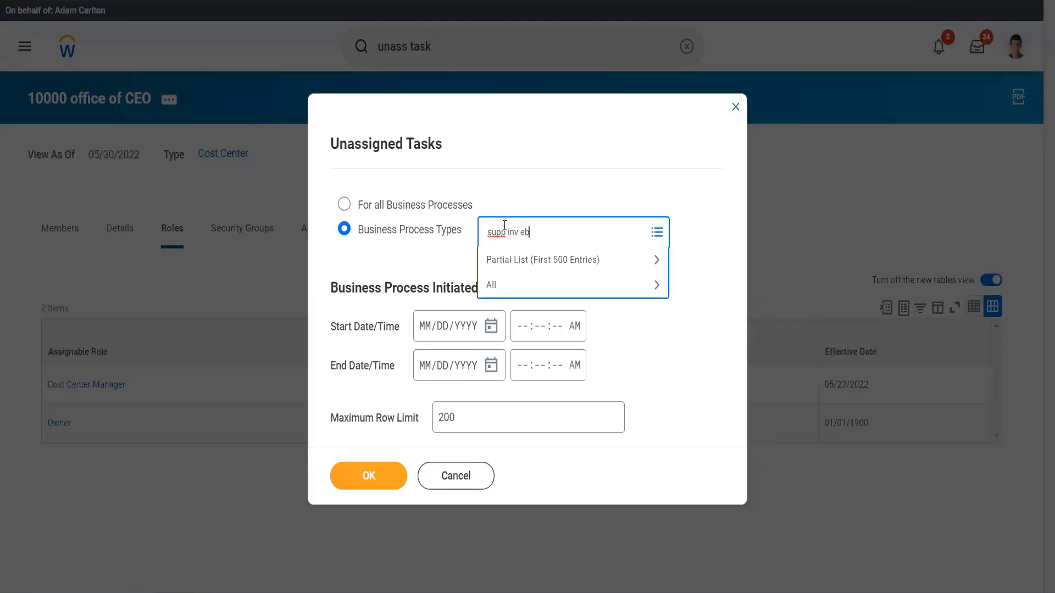
text(vent)
key(Return)
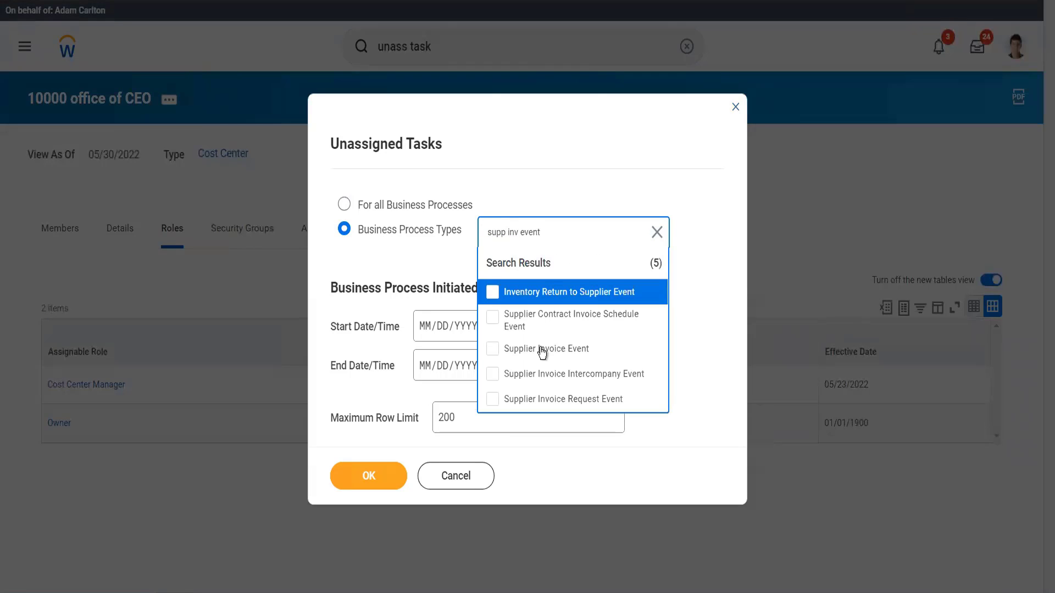
click(539, 349)
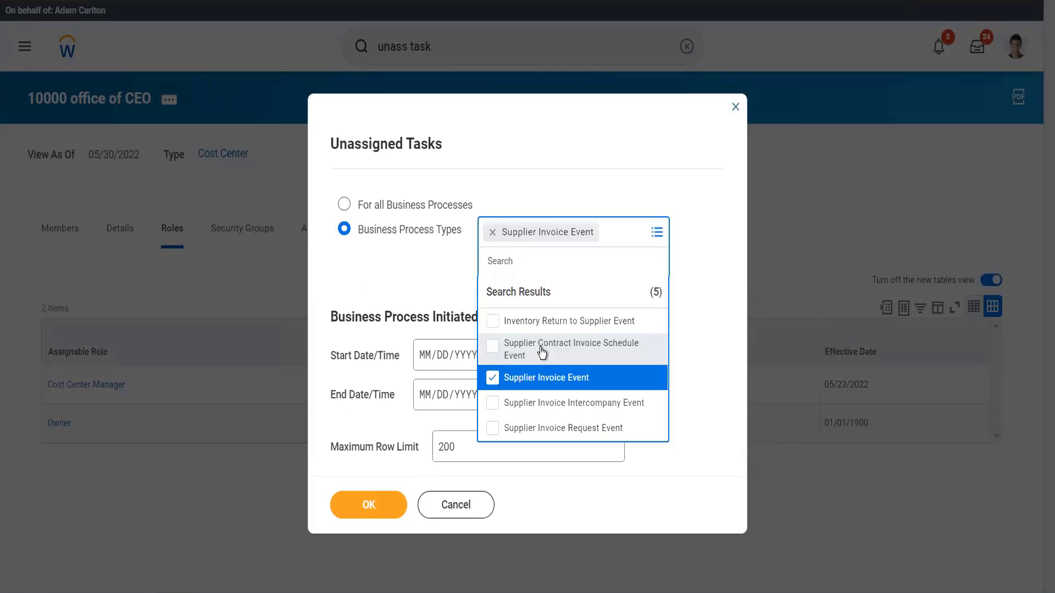
click(532, 186)
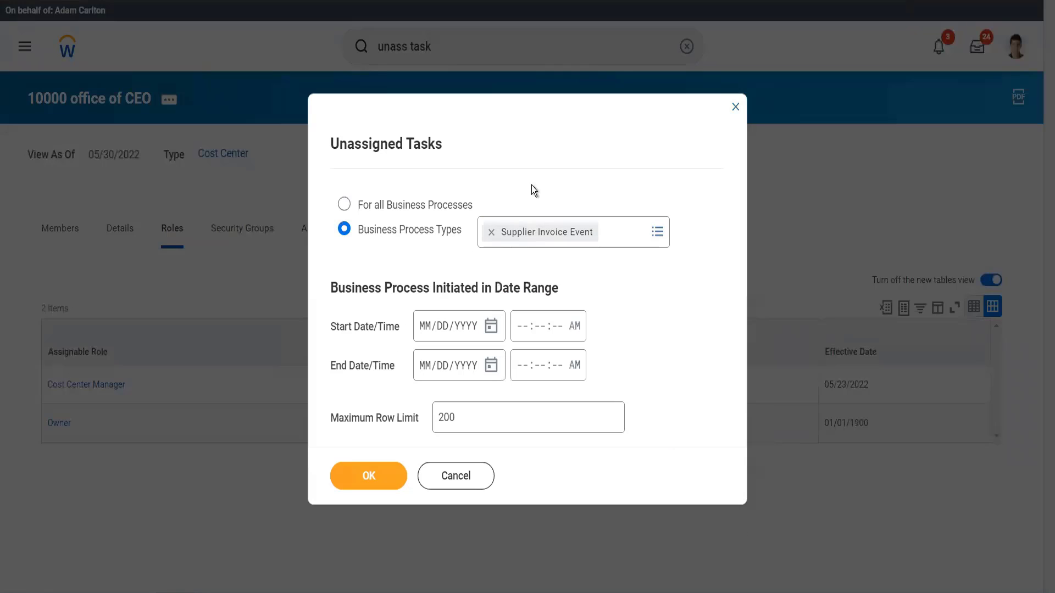
click(367, 465)
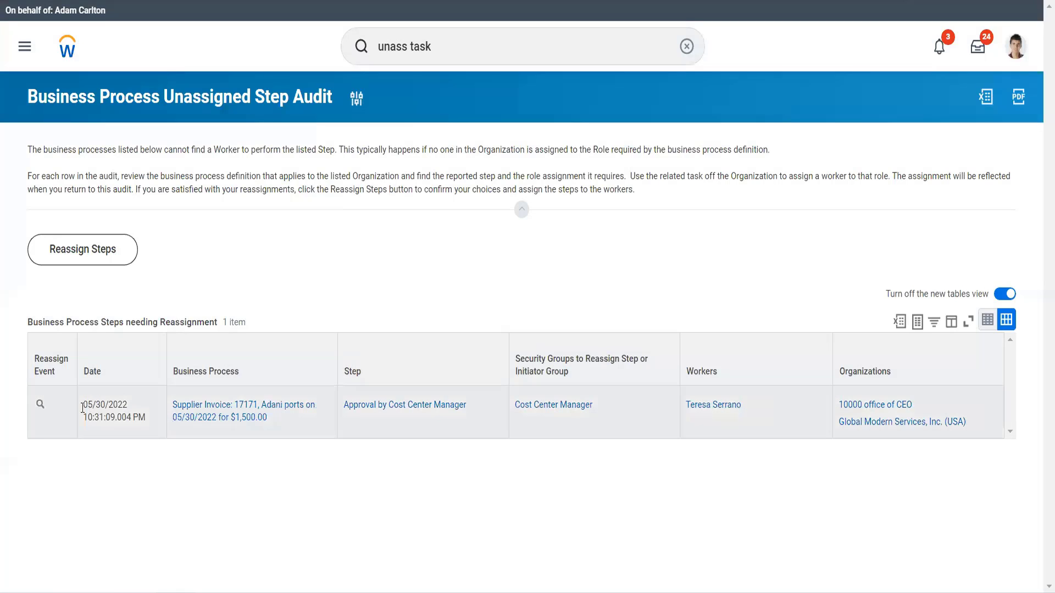
Reassign the supplier invoice's unassigned Cost Center Manager approval step to the cost center manager worker.
click(51, 406)
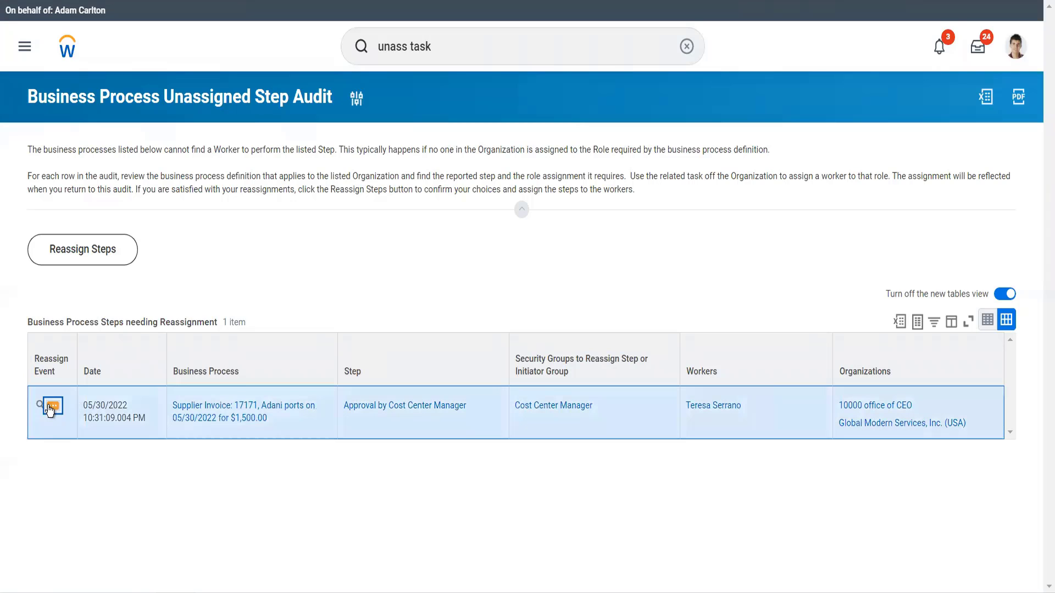
mouse_move(146, 314)
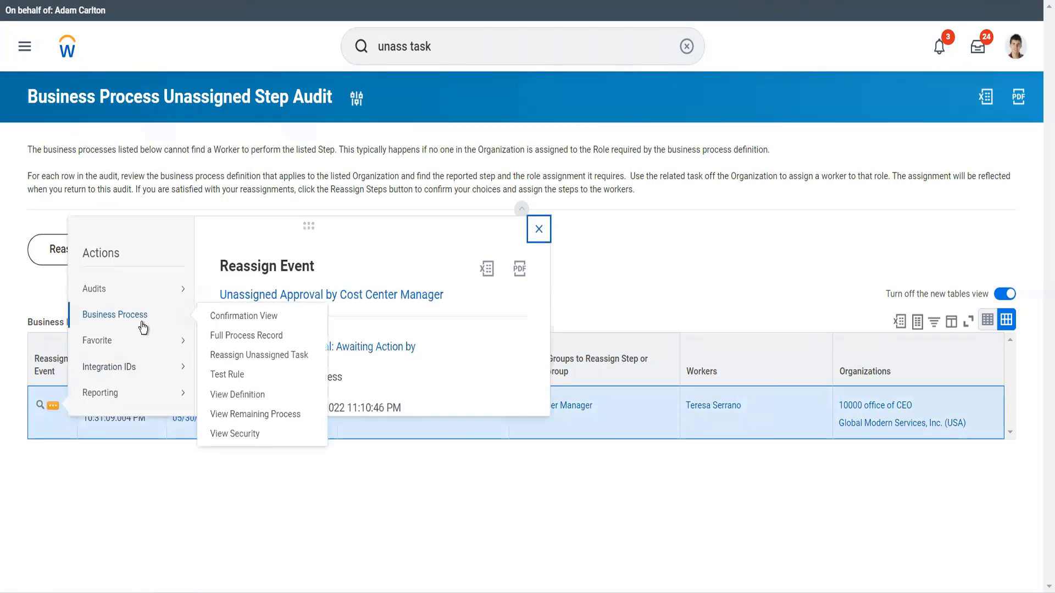
click(224, 355)
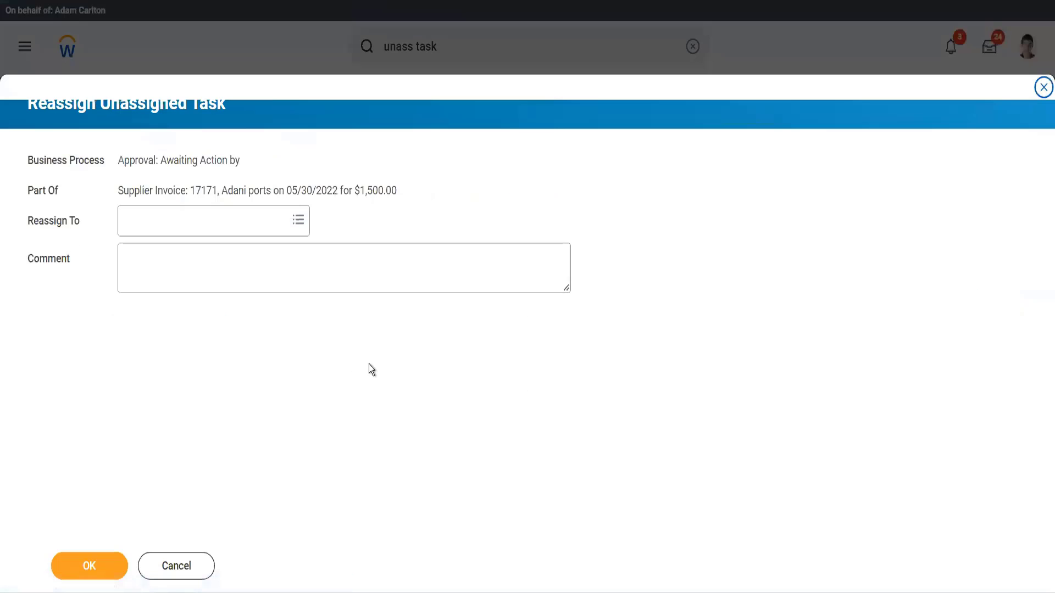
click(208, 230)
text(ter s)
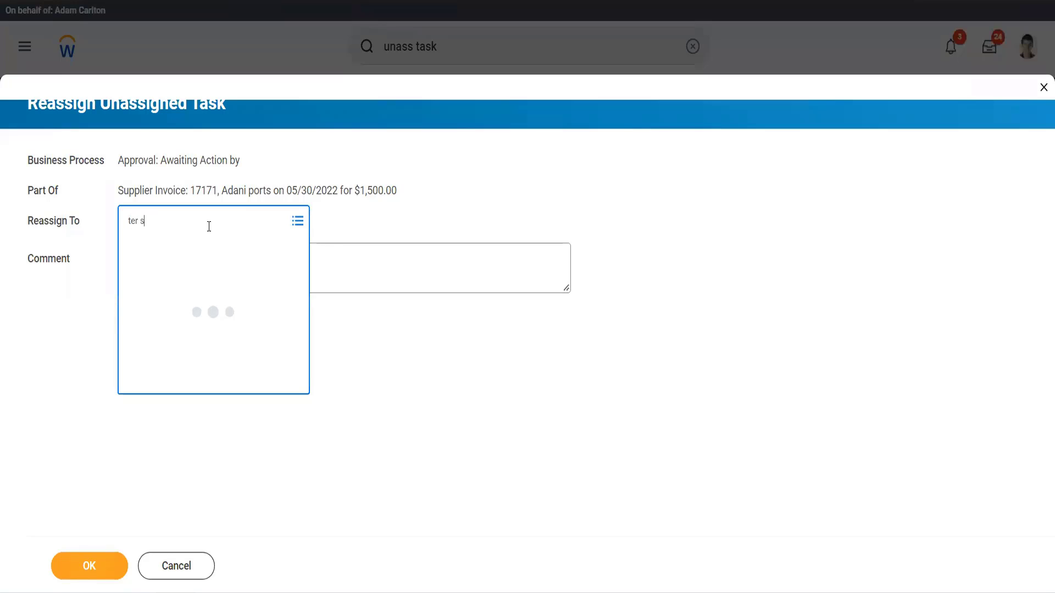
text(er)
key(Return)
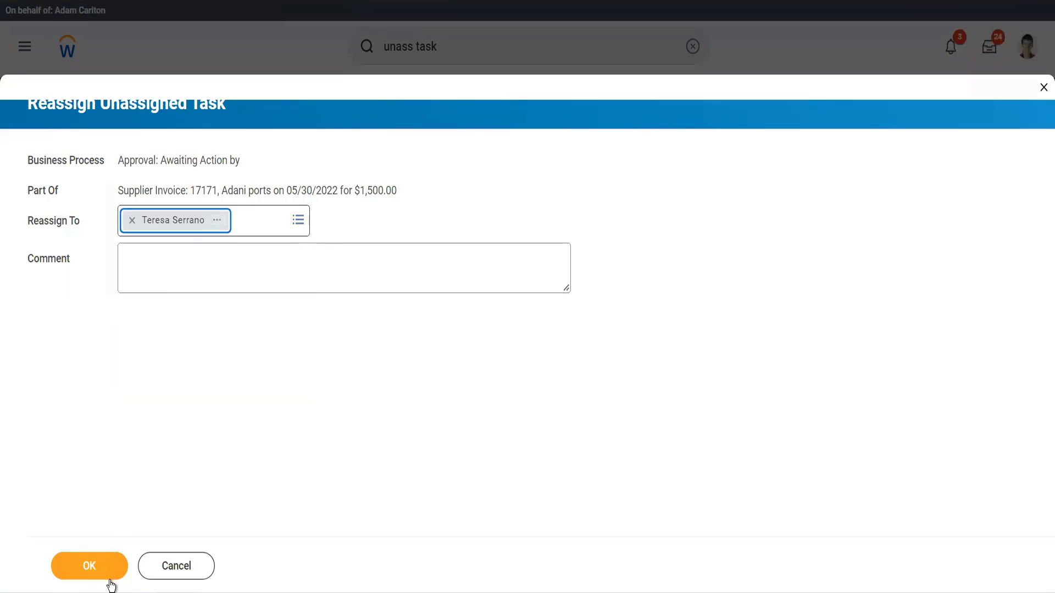
click(104, 574)
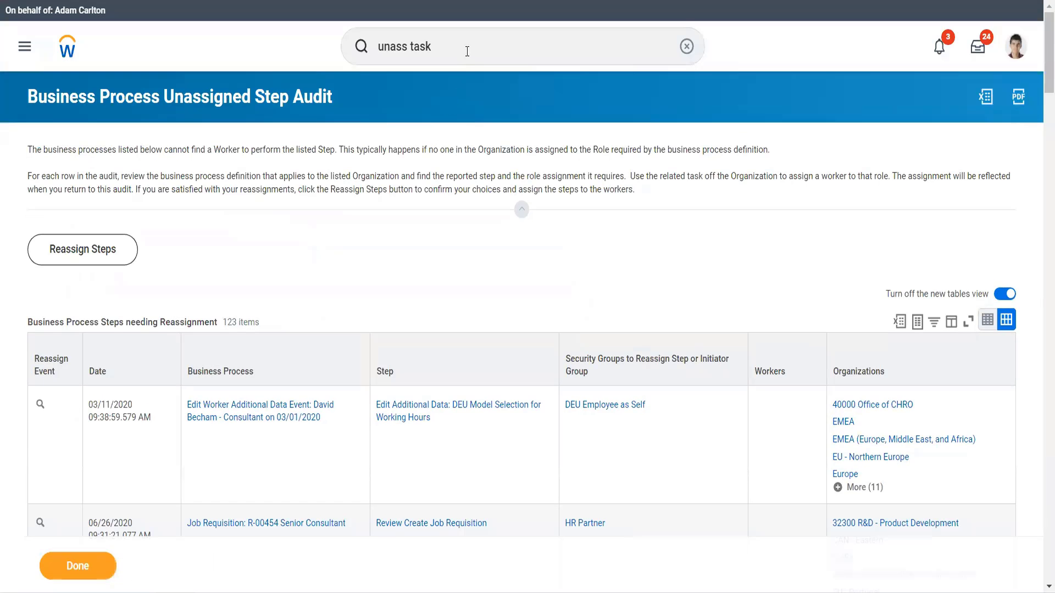
Search for start prox and start a proxy session acting as the cost center manager worker.
click(467, 51)
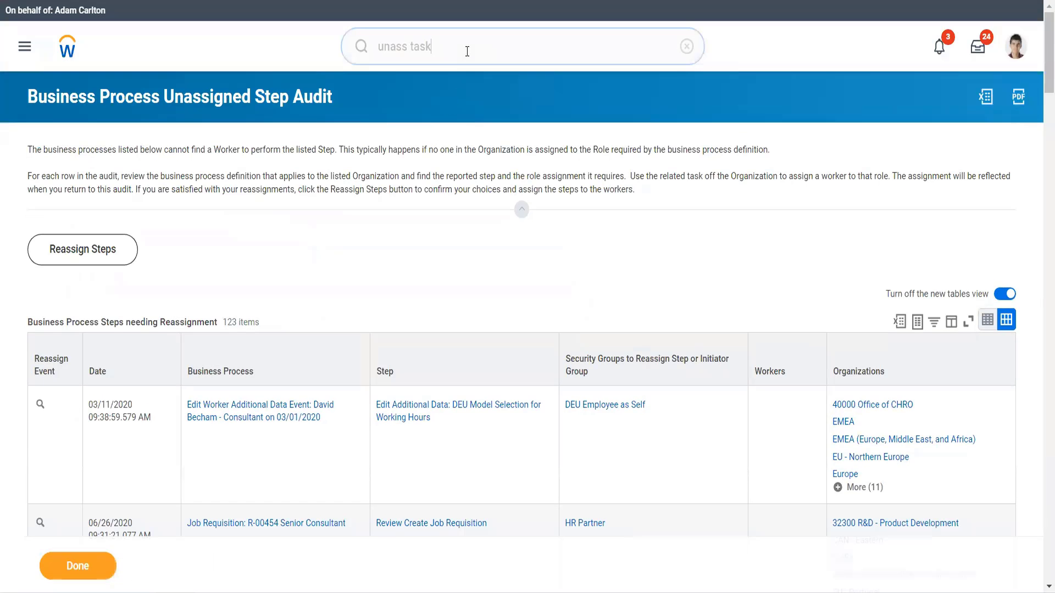
key(ctrl+a)
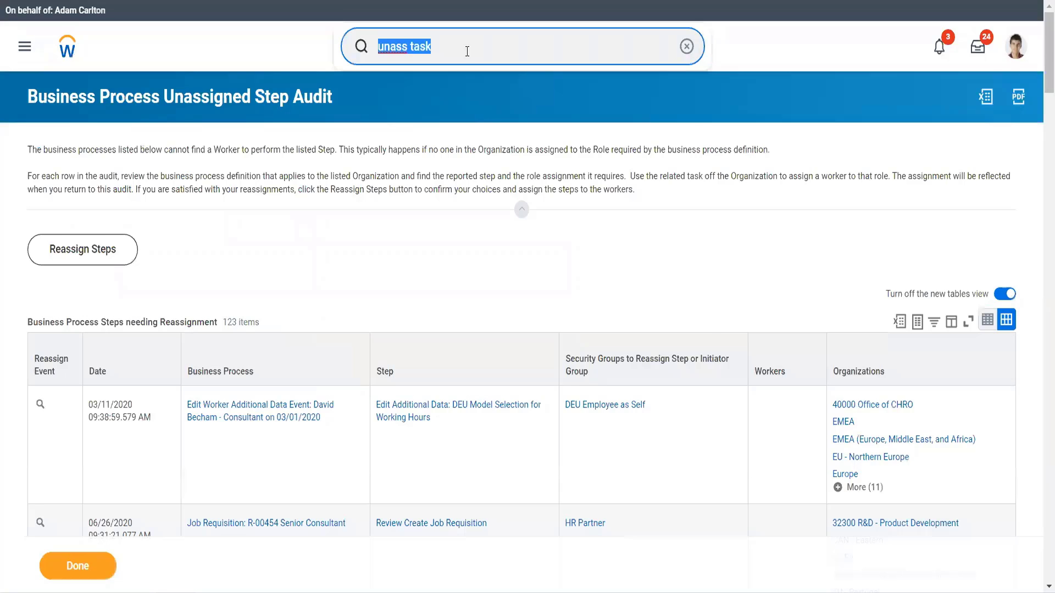
text(start )
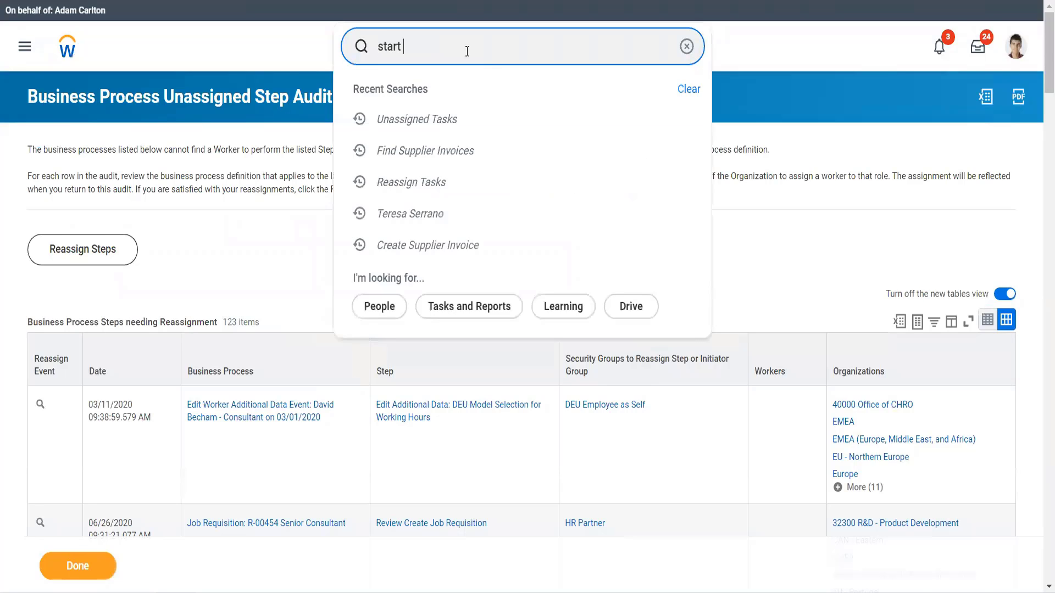
text(prox)
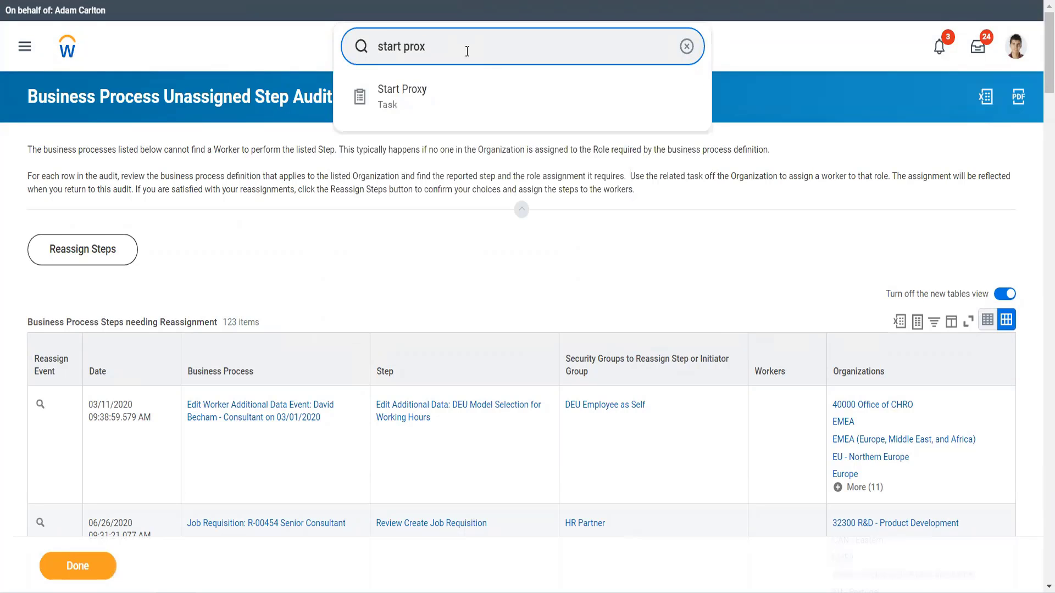
key(Return)
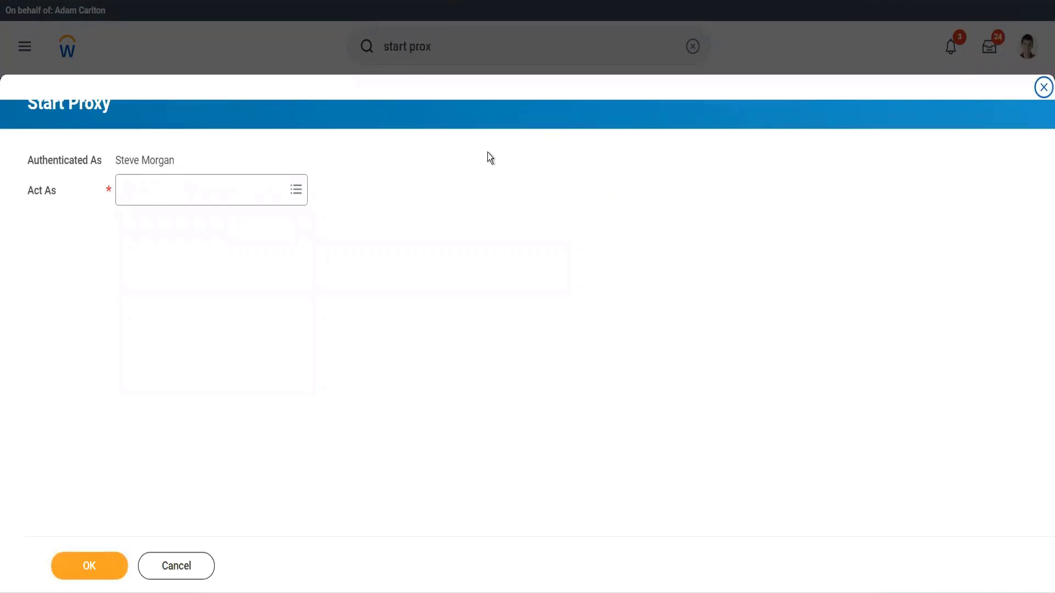
click(198, 193)
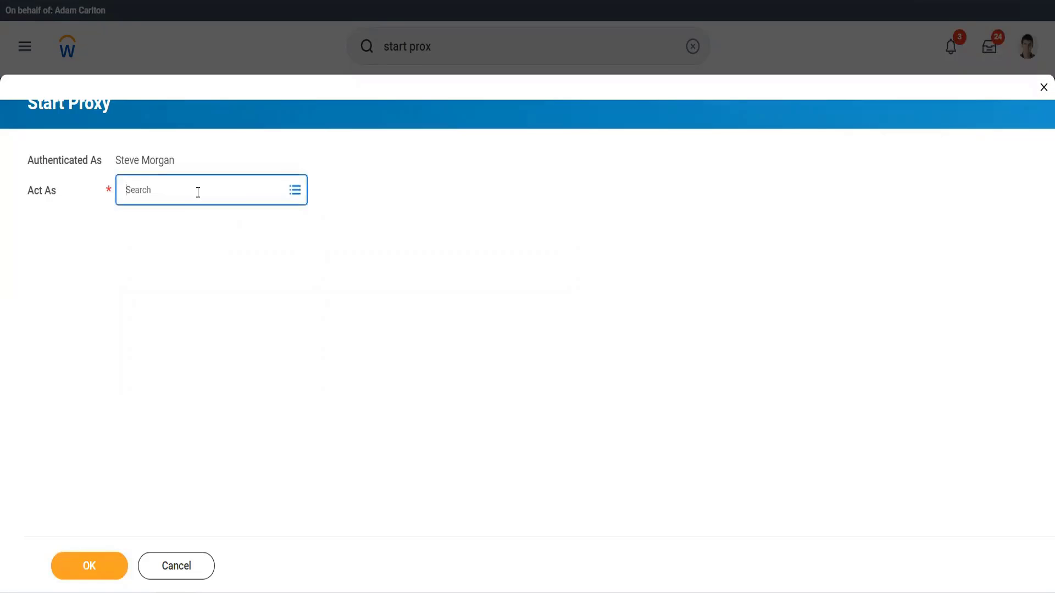
text(ter ser)
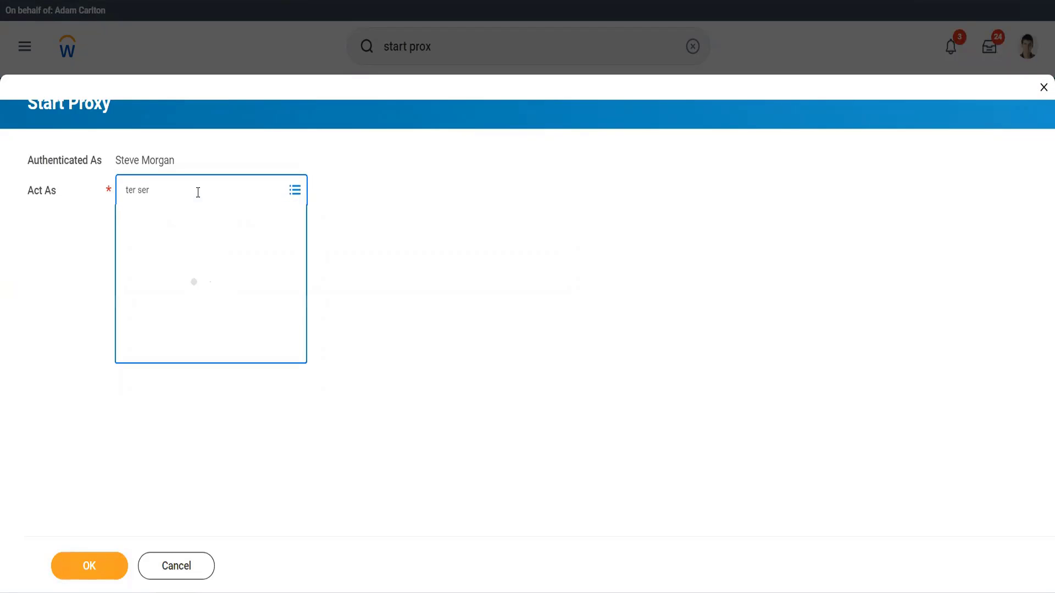
click(105, 560)
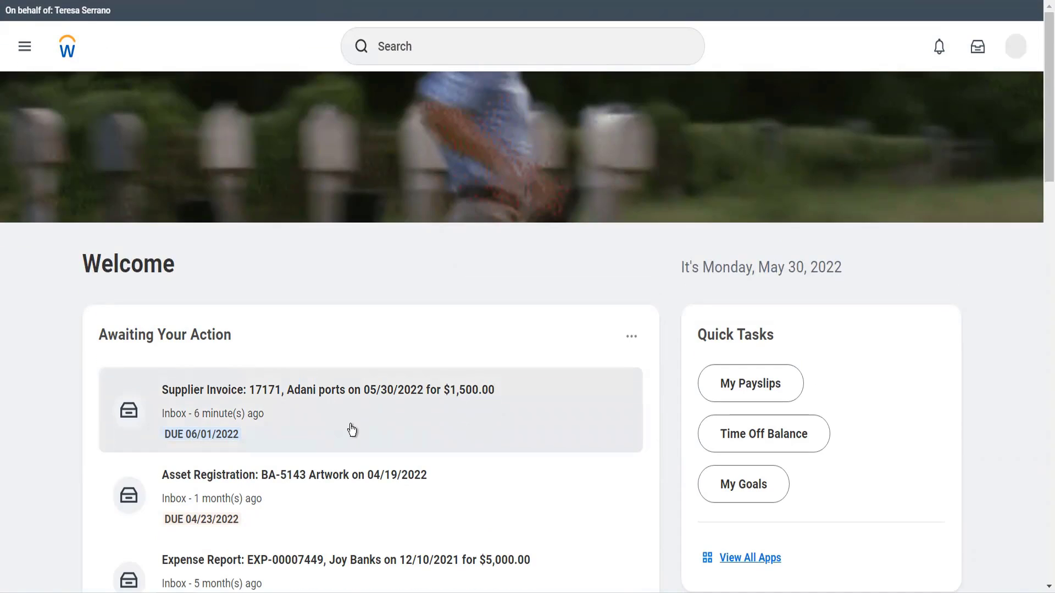
Approve supplier invoice 17171 from the inbox and open its details.
click(351, 430)
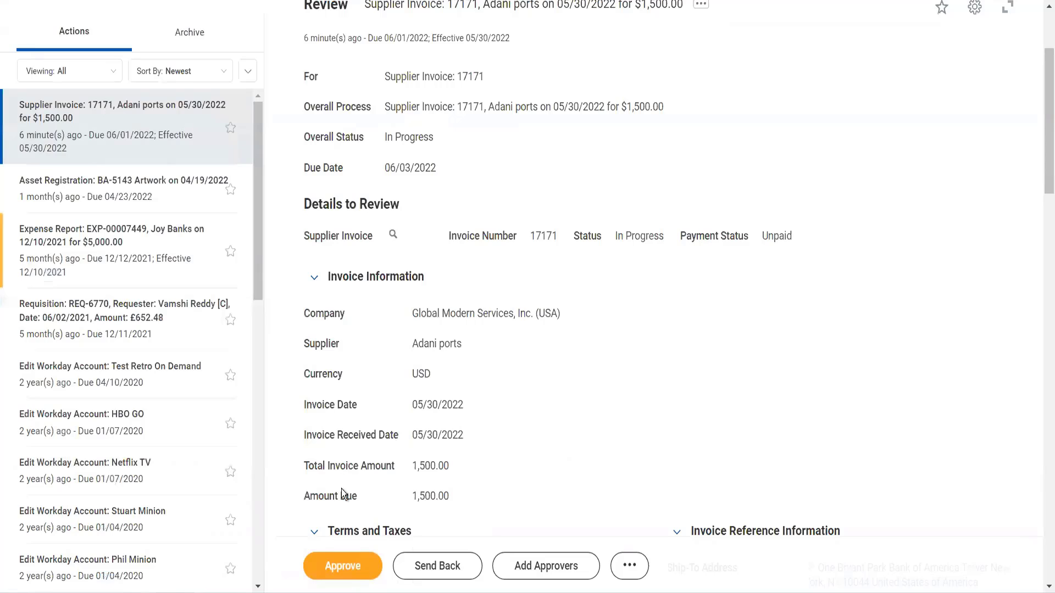
click(360, 564)
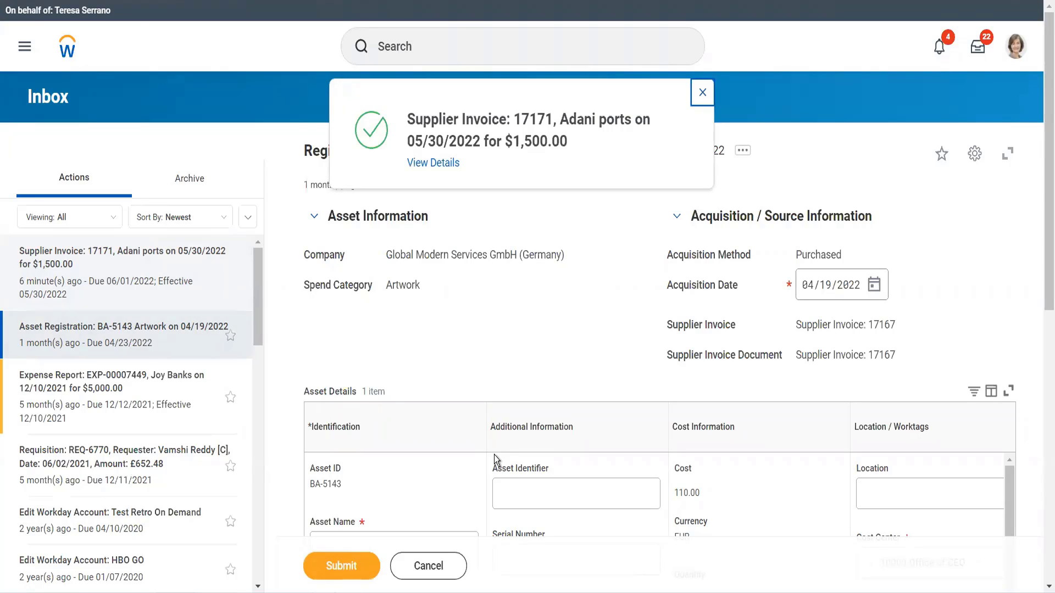
click(447, 165)
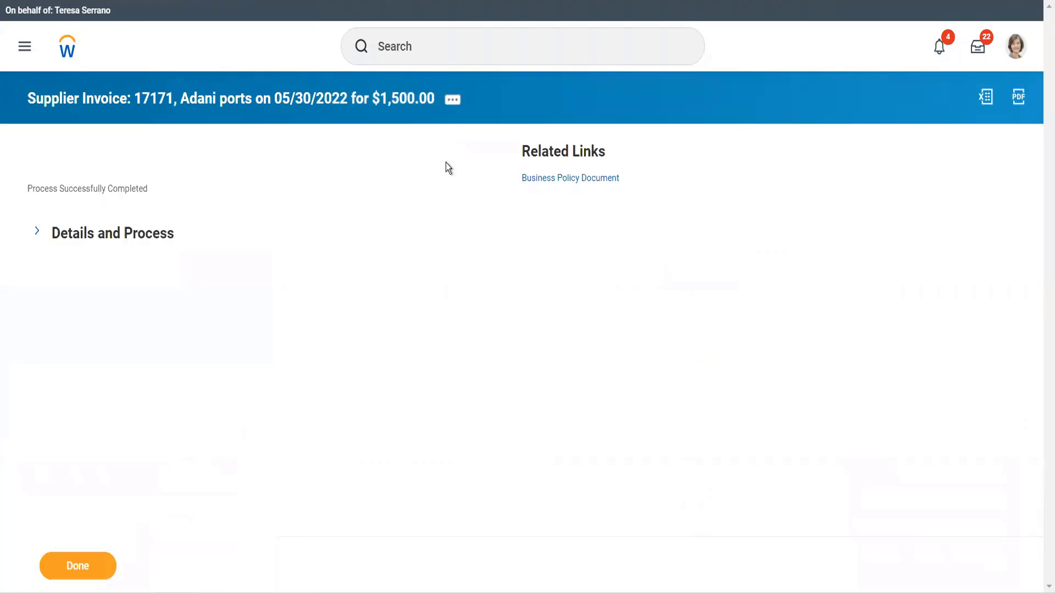
Expand the process details and open the supplier invoice to review its information and invoice lines.
click(180, 244)
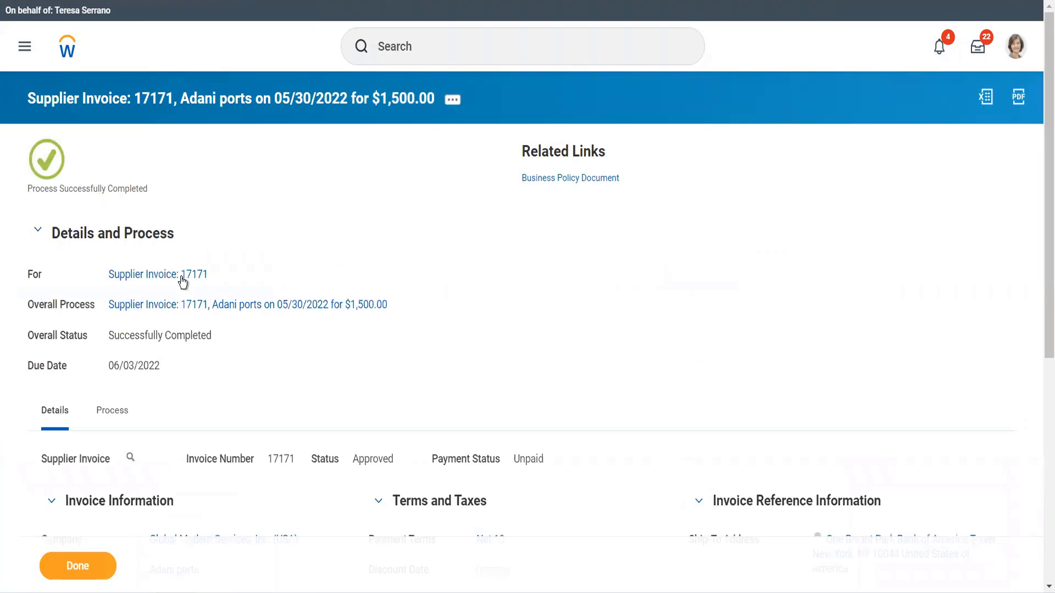
click(387, 295)
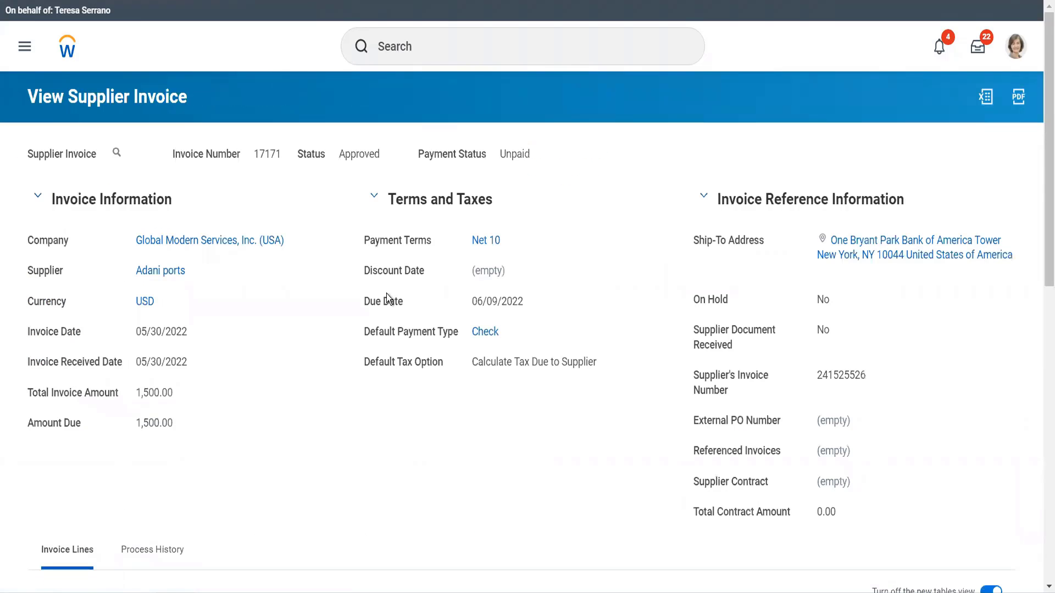
scroll(387, 295, down, 8)
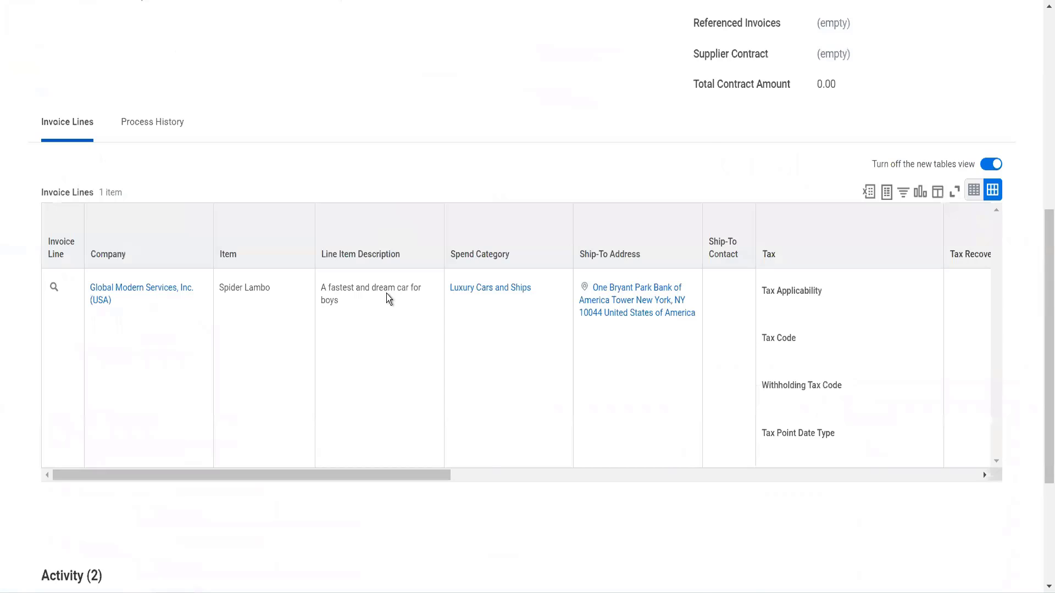
scroll(242, 110, up, 5)
scroll(242, 102, up, 3)
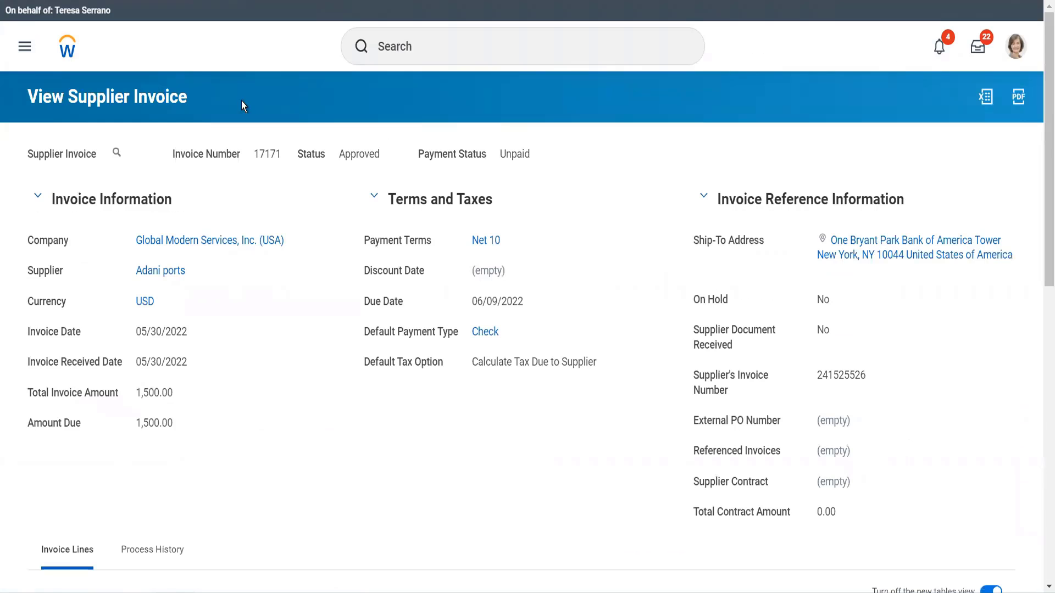
View the accounting for the supplier invoice and inspect its journal lines.
click(129, 154)
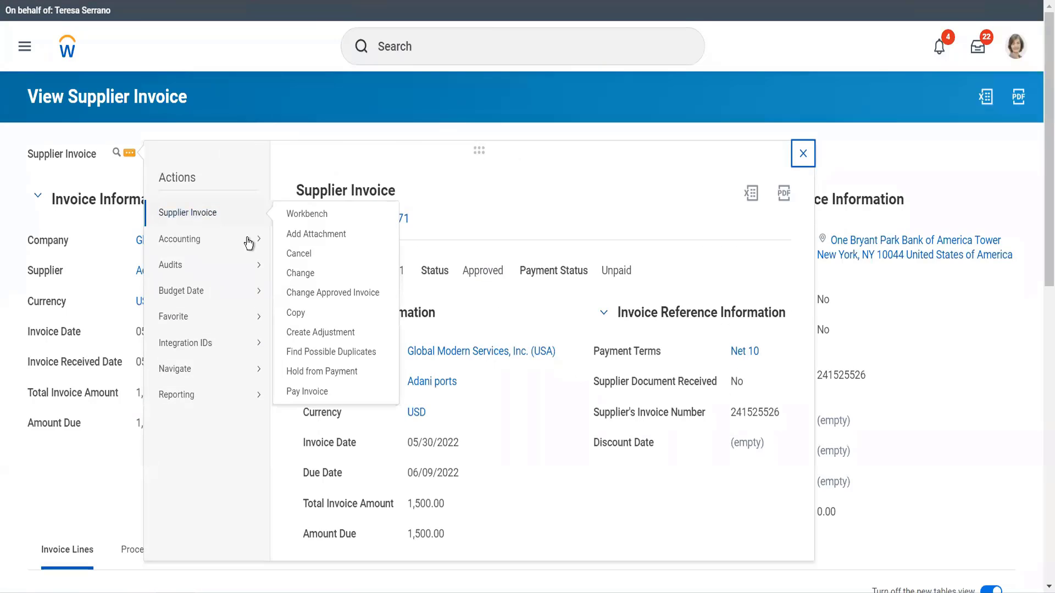
click(292, 247)
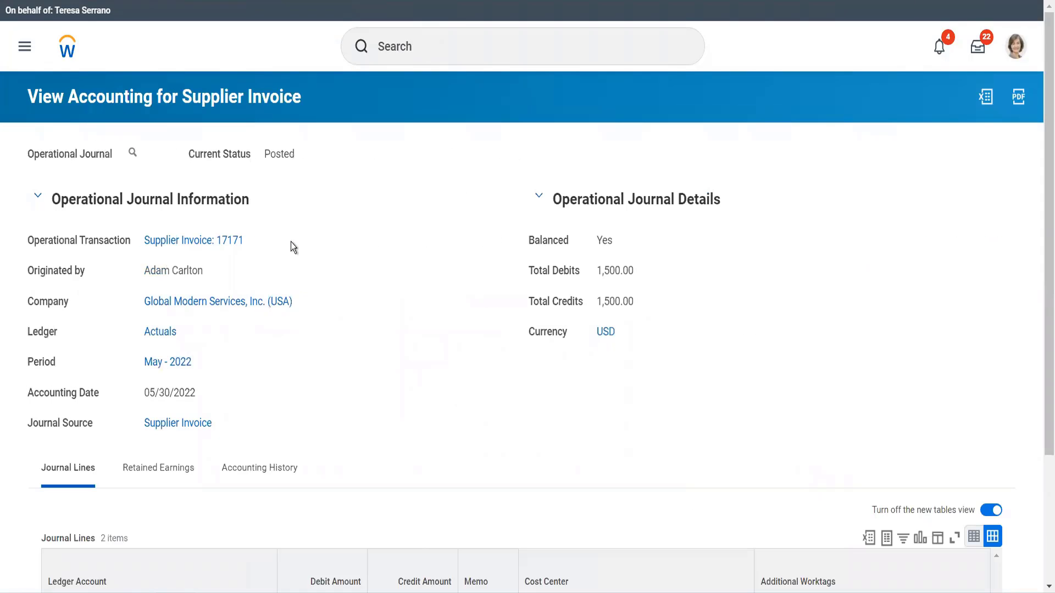
scroll(292, 242, down, 3)
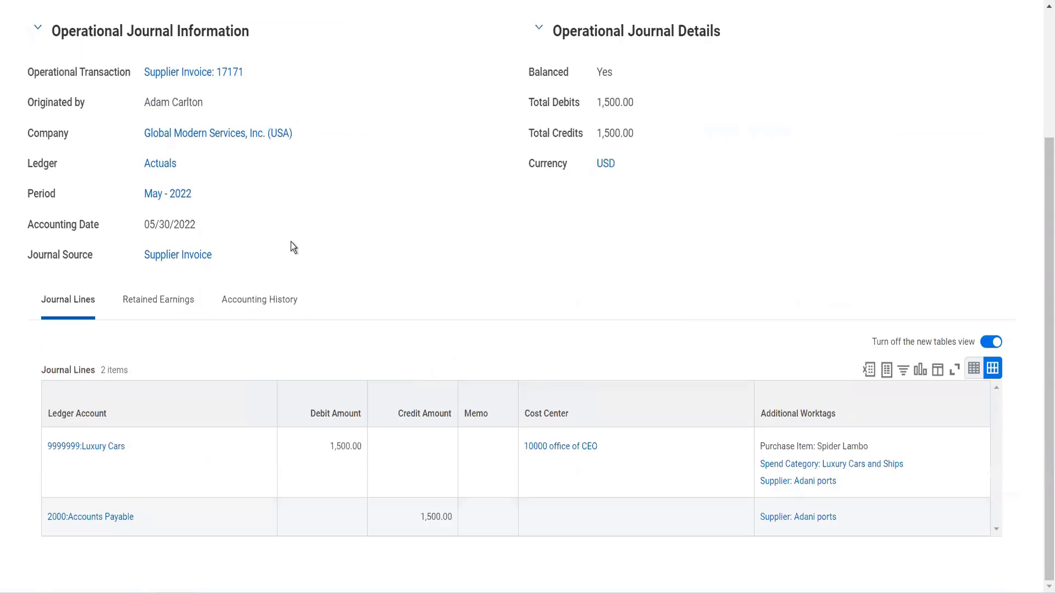
mouse_move(121, 449)
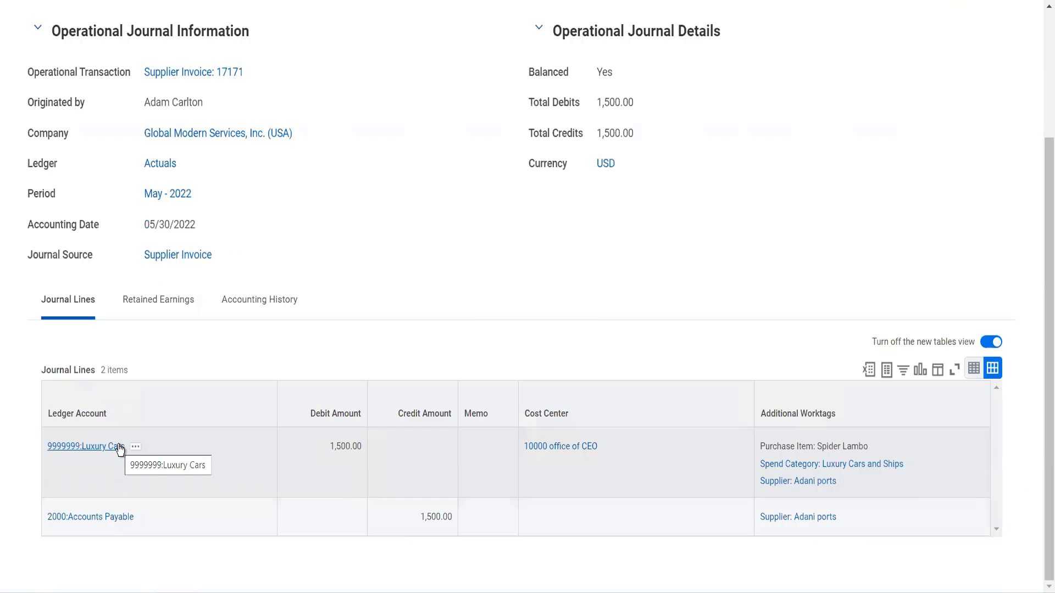
scroll(249, 396, up, 2)
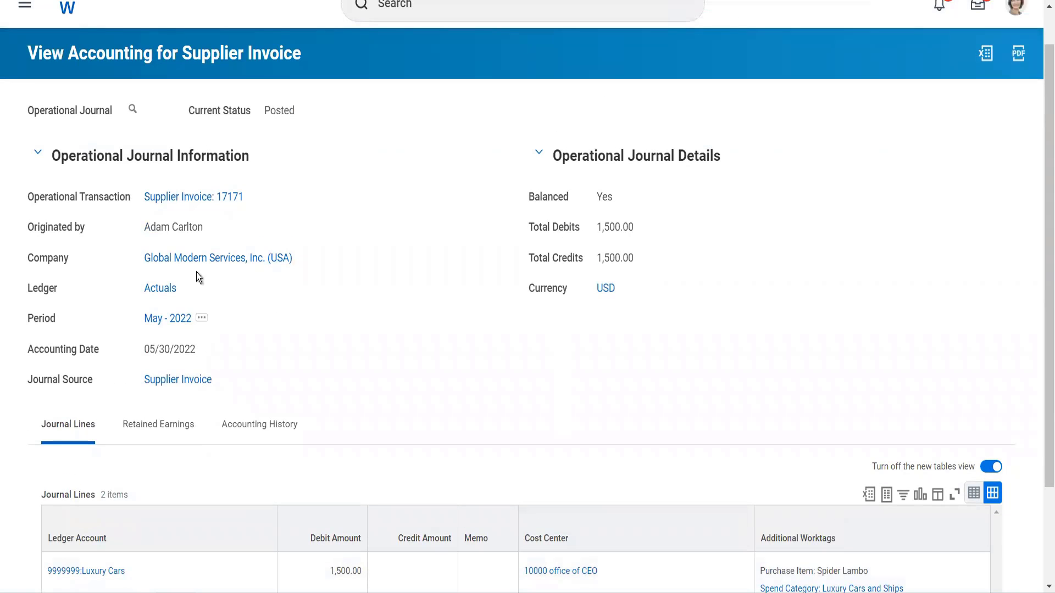
Open supplier Adani ports and review its Invoices and Payments.
click(196, 199)
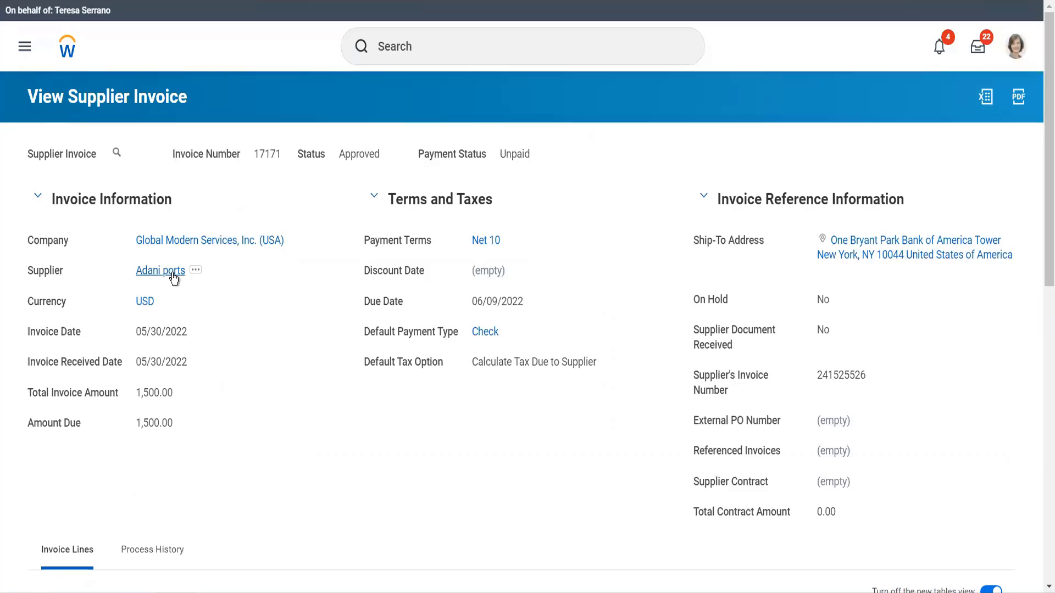
click(172, 274)
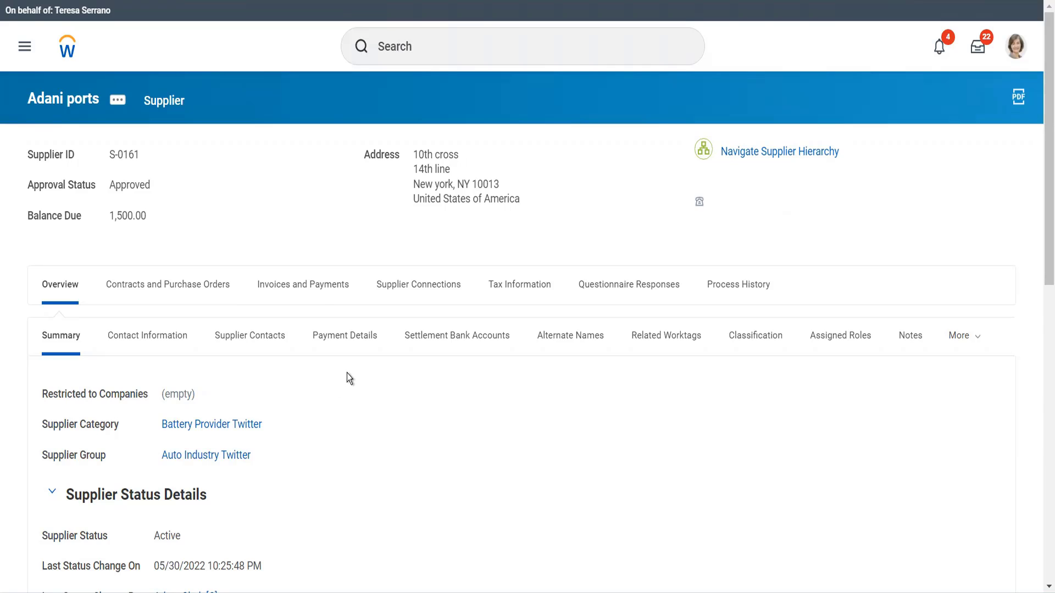
click(311, 293)
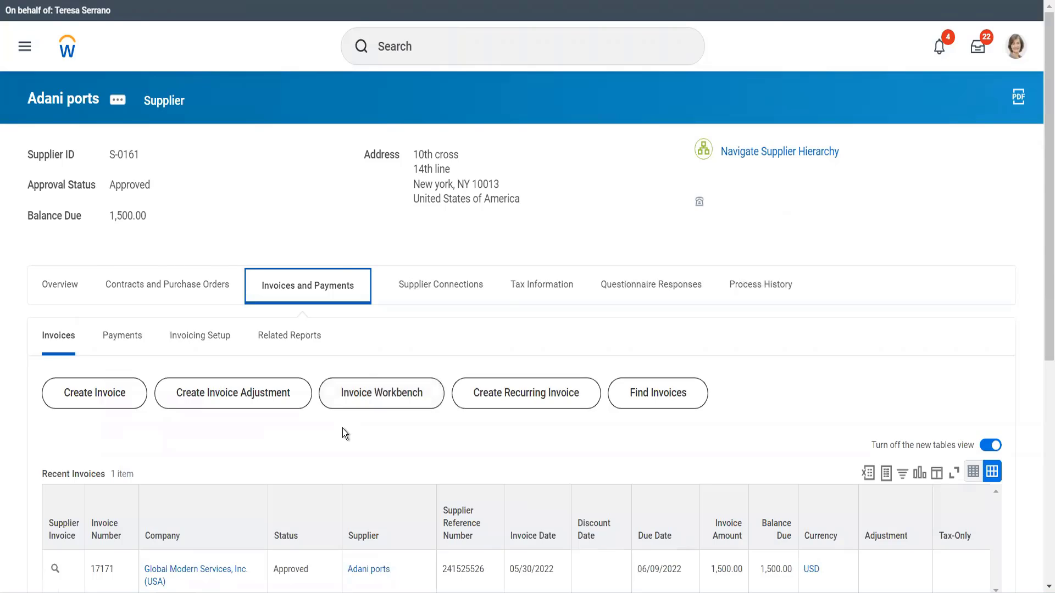
scroll(343, 428, down, 3)
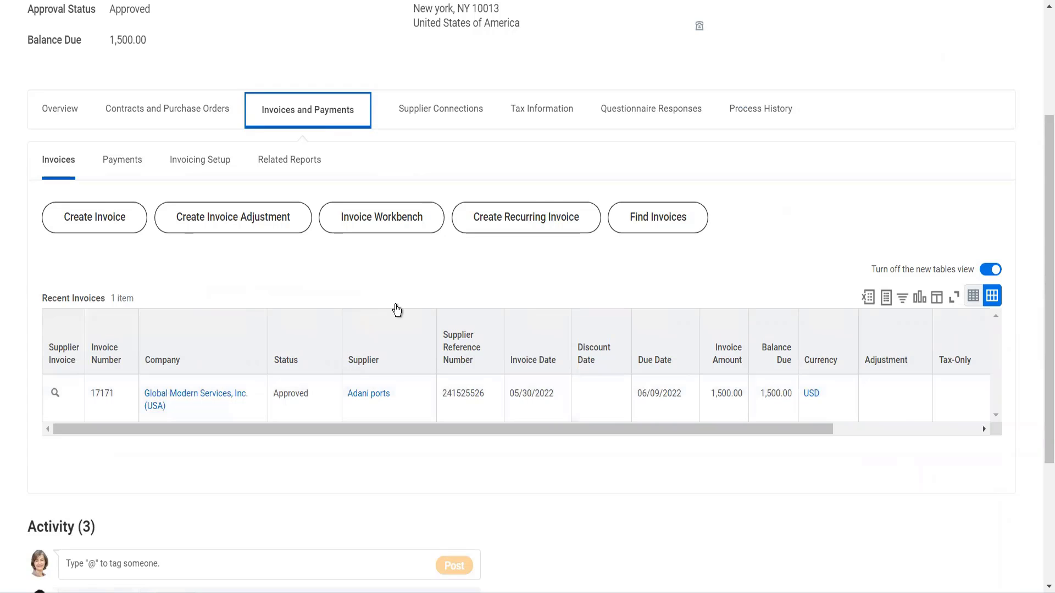
Pay supplier invoice 17171 from the supplier's recent invoices and confirm the payment document.
scroll(395, 308, up, 3)
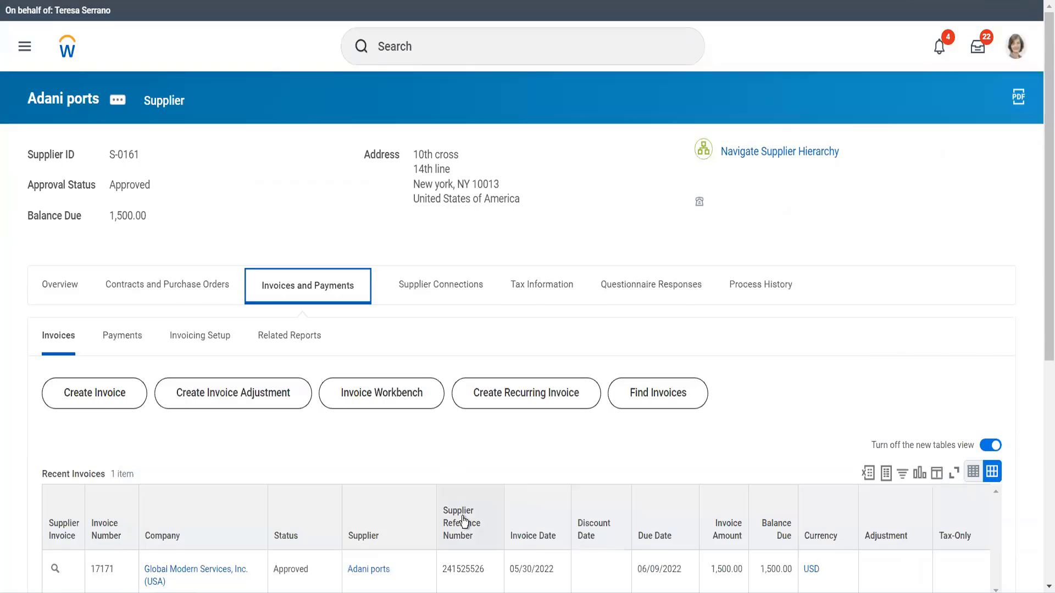
scroll(464, 522, down, 3)
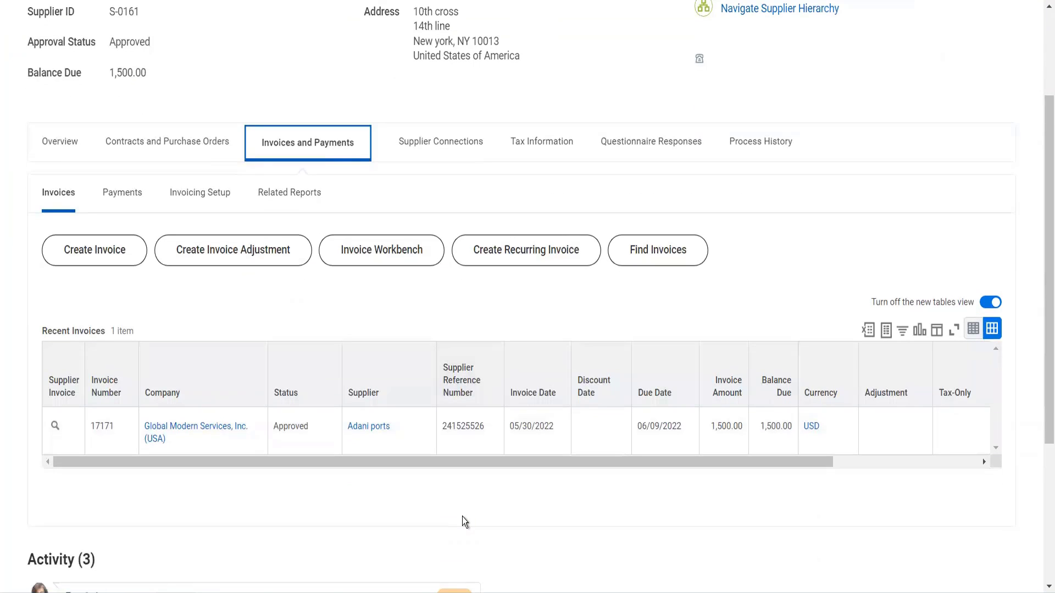
scroll(463, 522, up, 3)
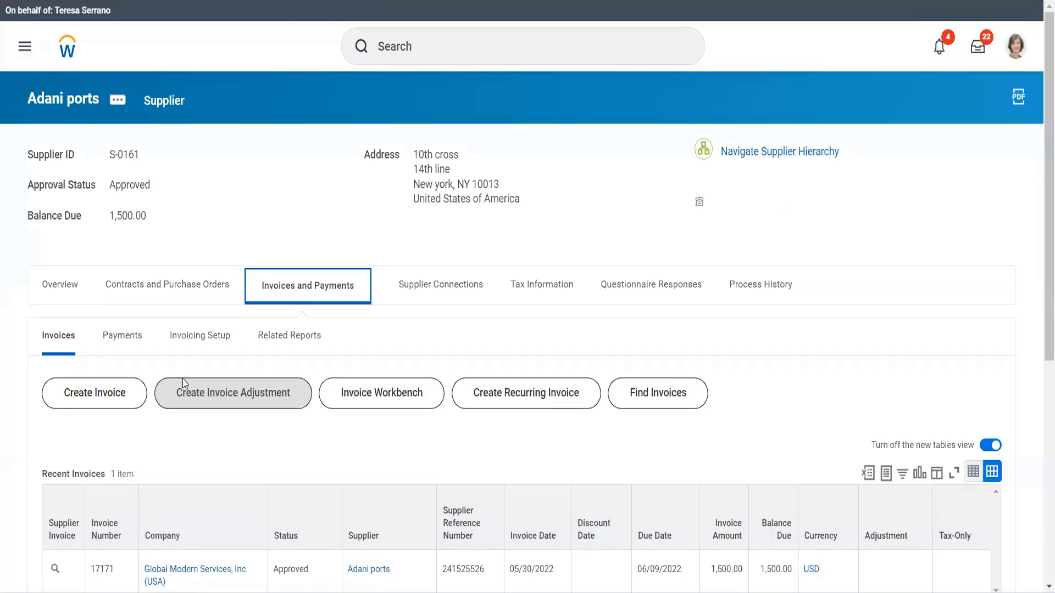
scroll(117, 417, down, 5)
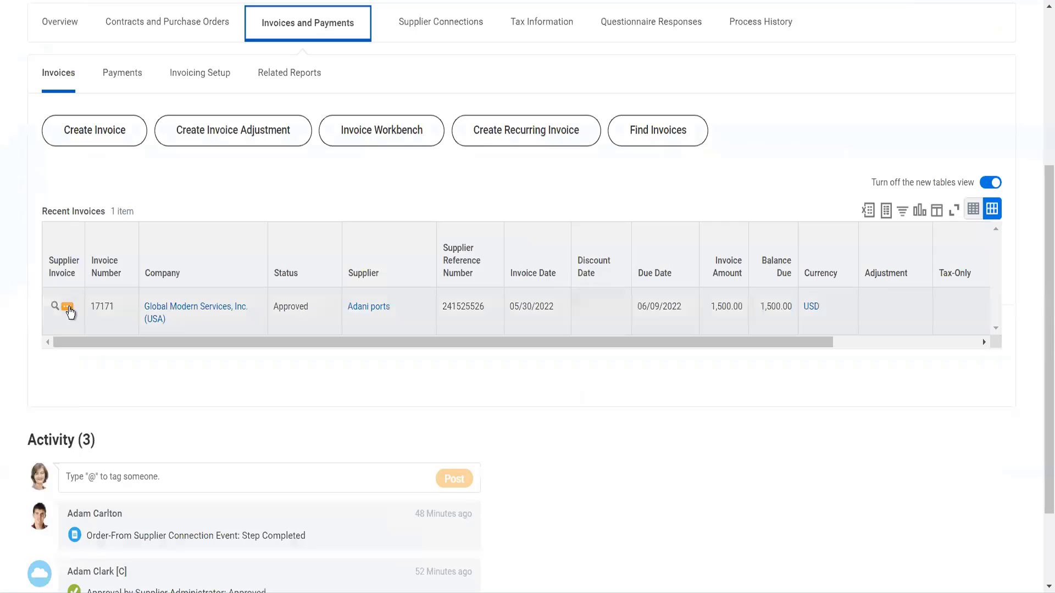
click(70, 311)
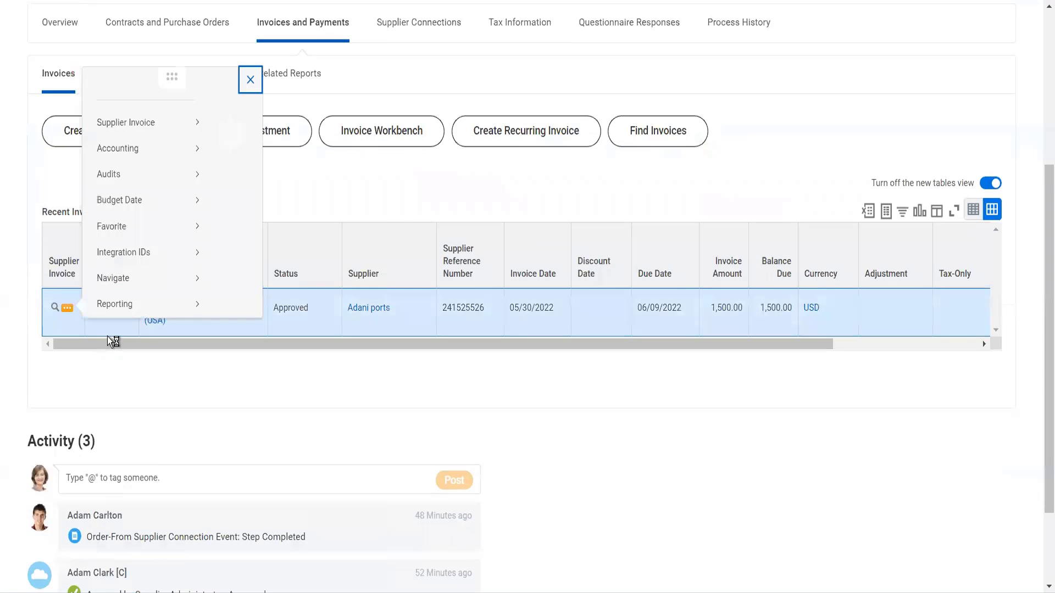
mouse_move(189, 92)
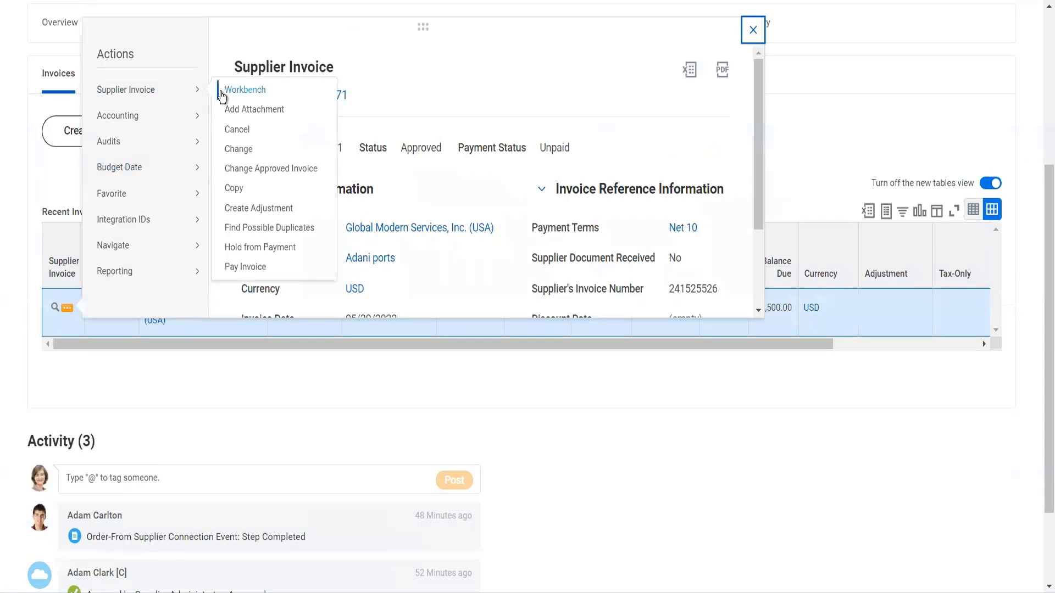
click(242, 264)
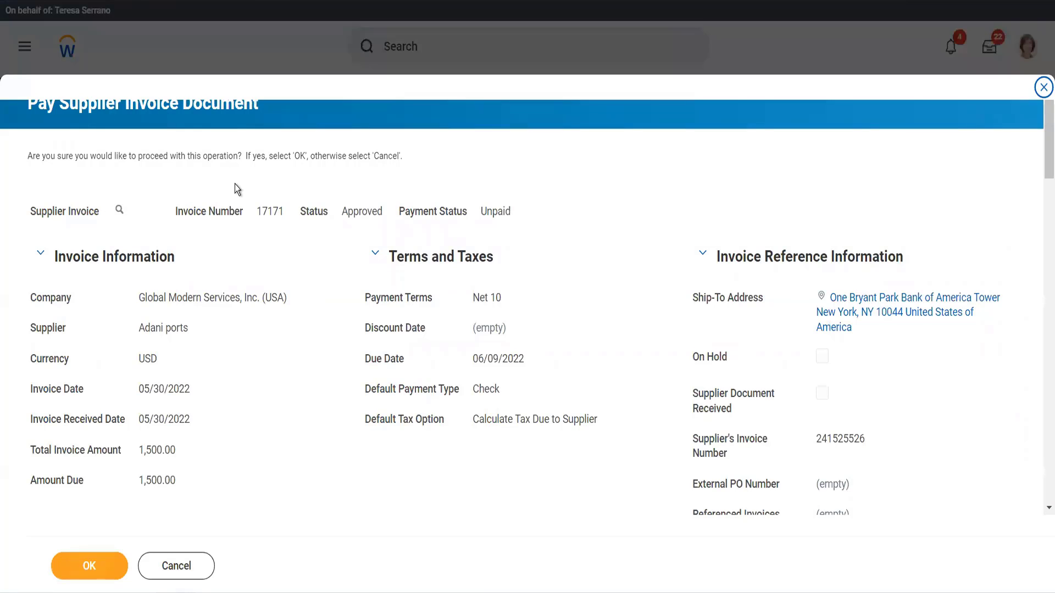
scroll(222, 311, down, 6)
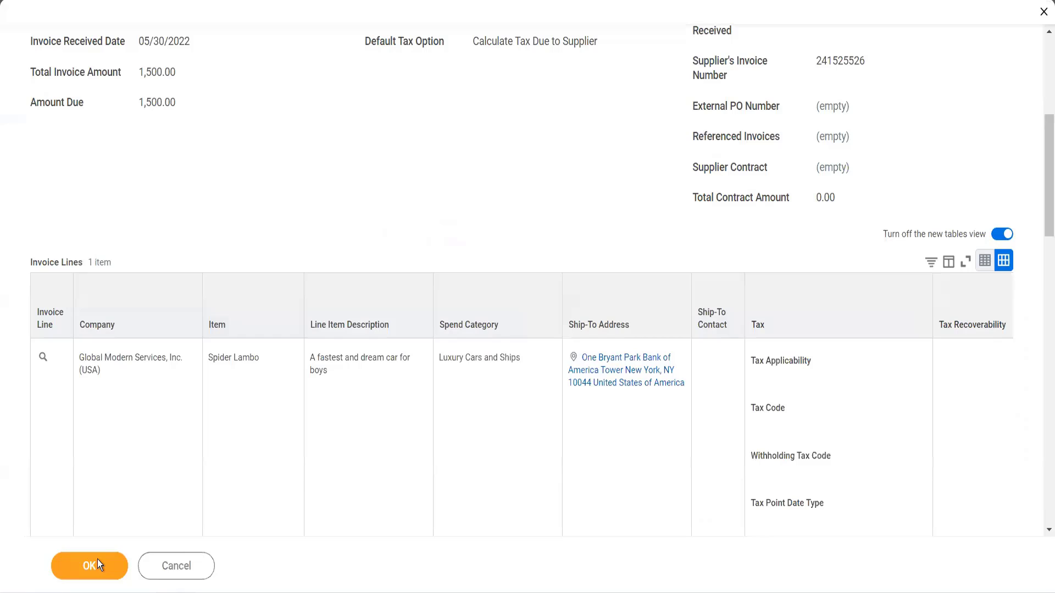
click(98, 565)
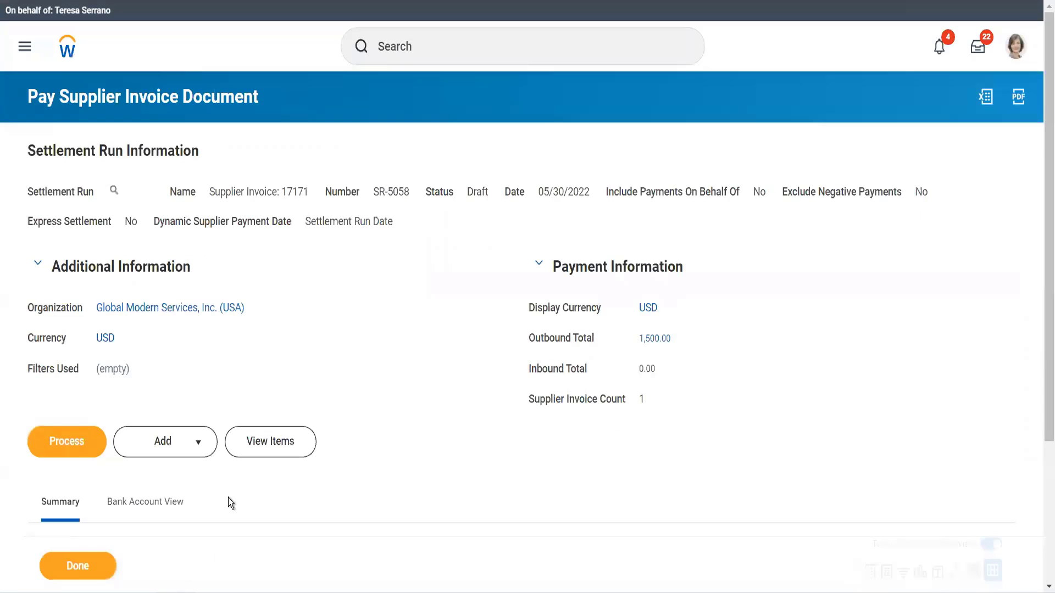
Process the draft settlement run for the invoice and refresh its background progress.
scroll(153, 475, down, 3)
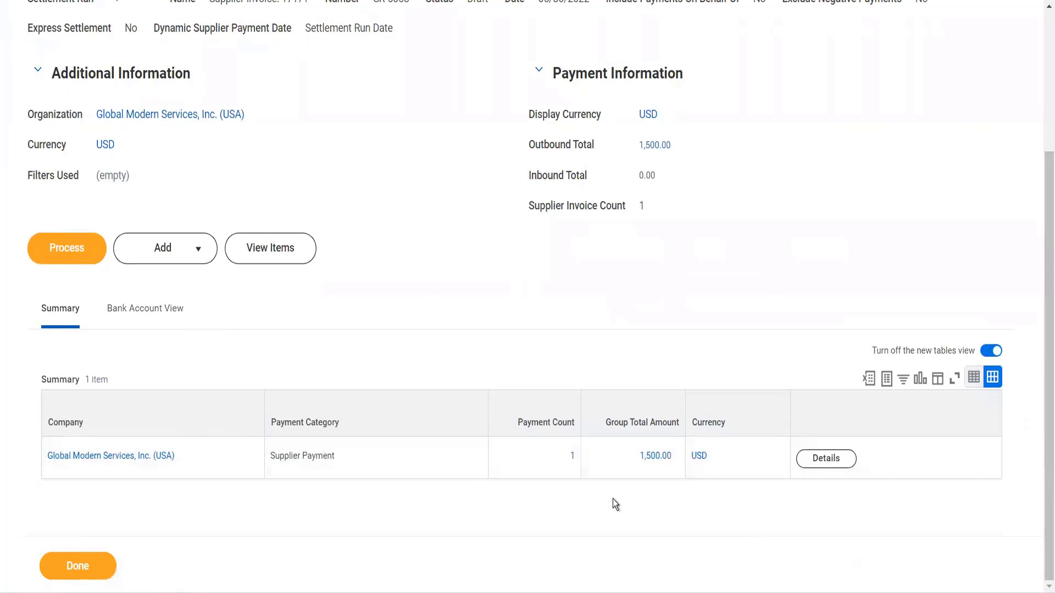
click(62, 263)
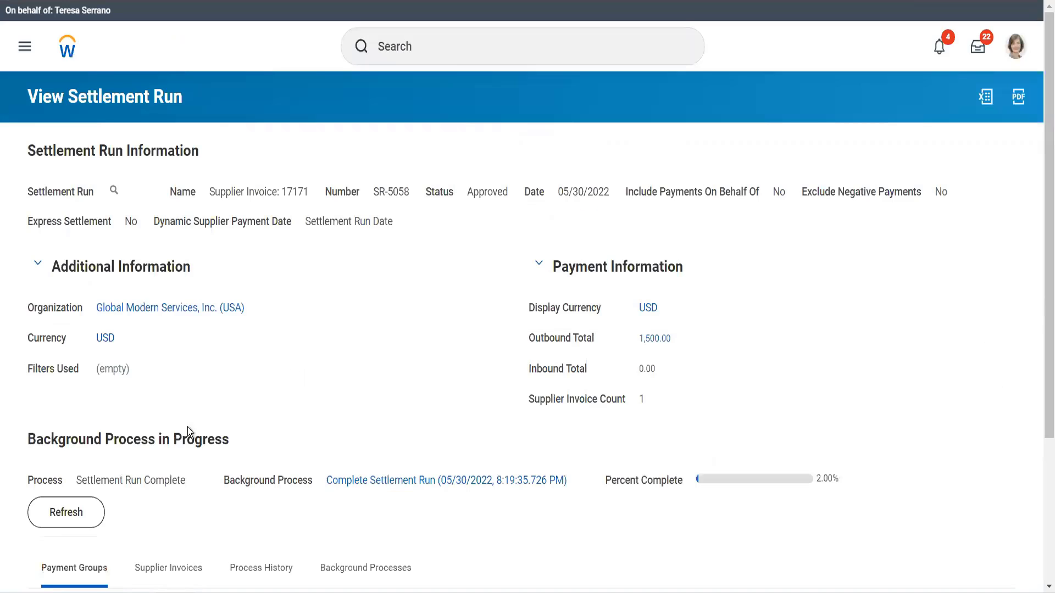
click(64, 528)
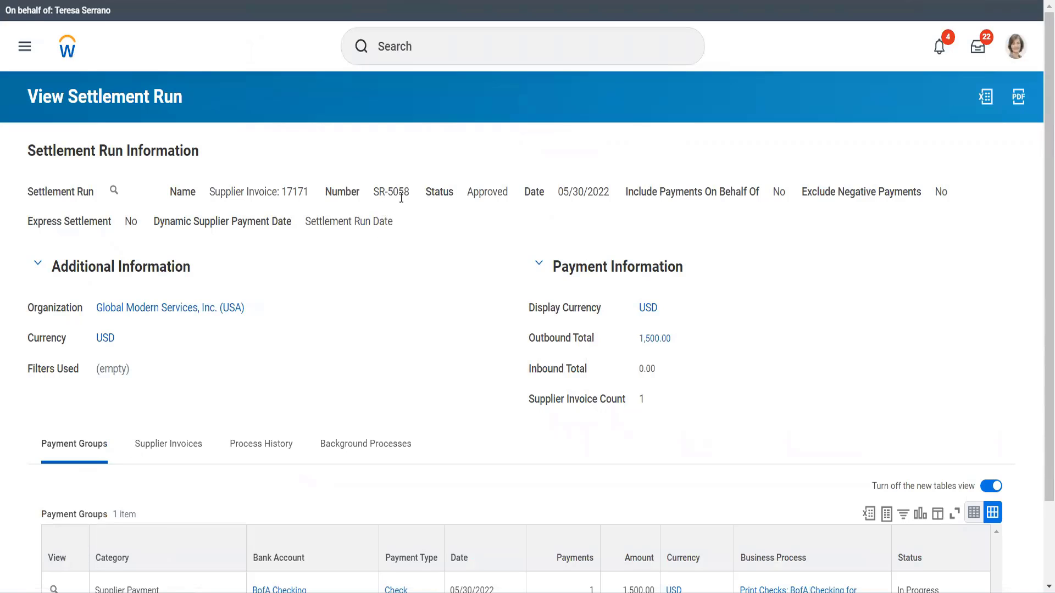
Print checks for the settlement run's BofA Checking supplier payment group.
drag(374, 192, 404, 193)
scroll(407, 276, down, 2)
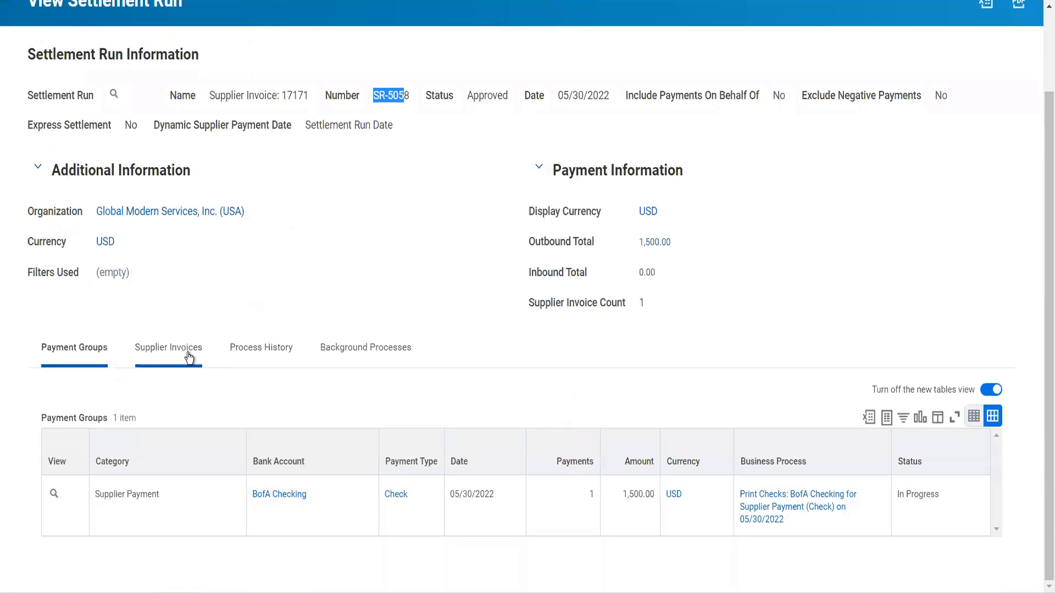
click(188, 358)
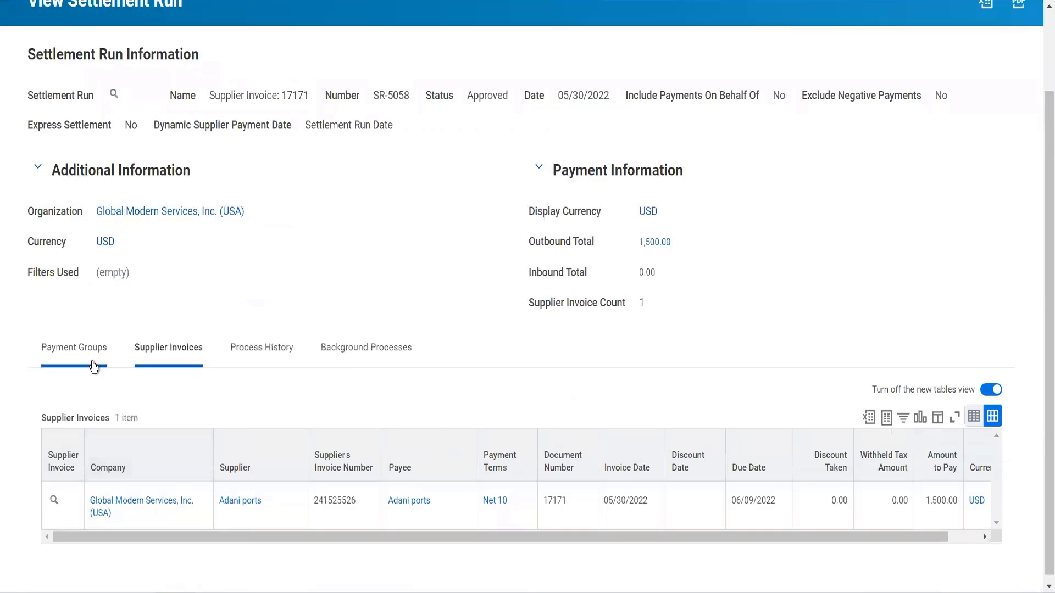
click(94, 367)
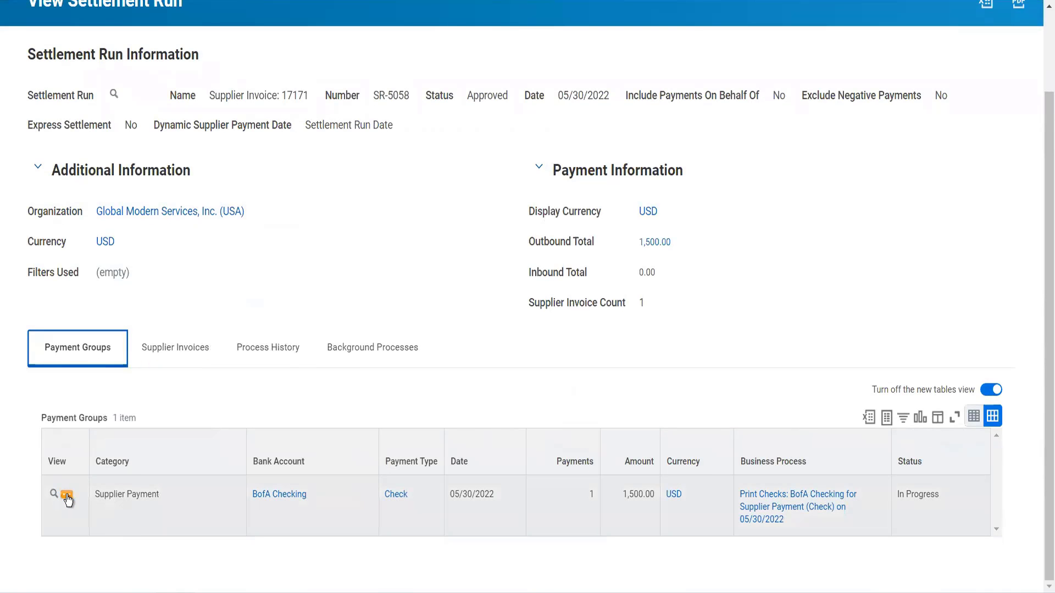
click(66, 498)
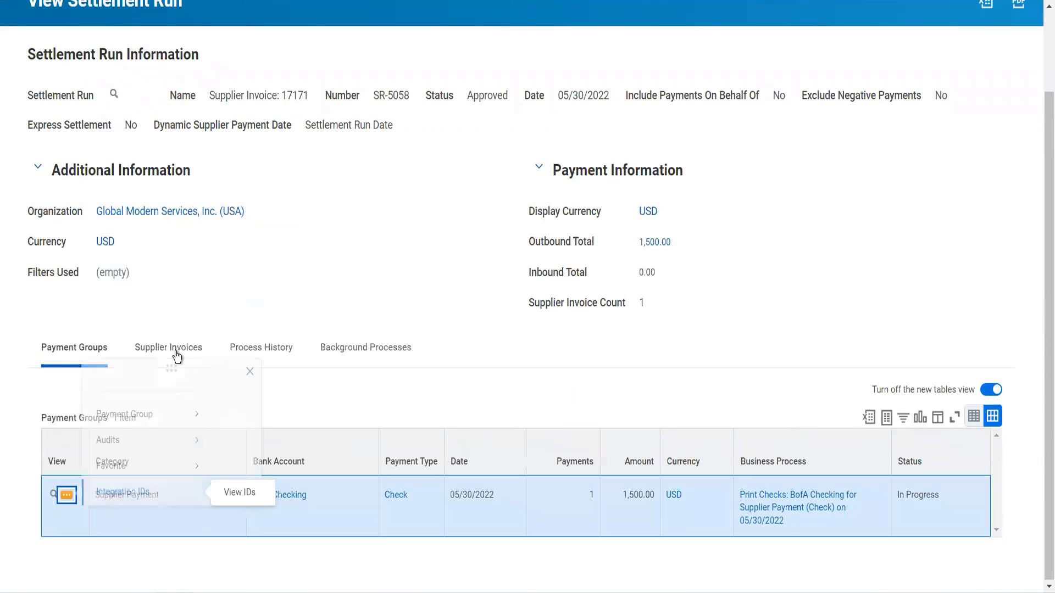
mouse_move(186, 177)
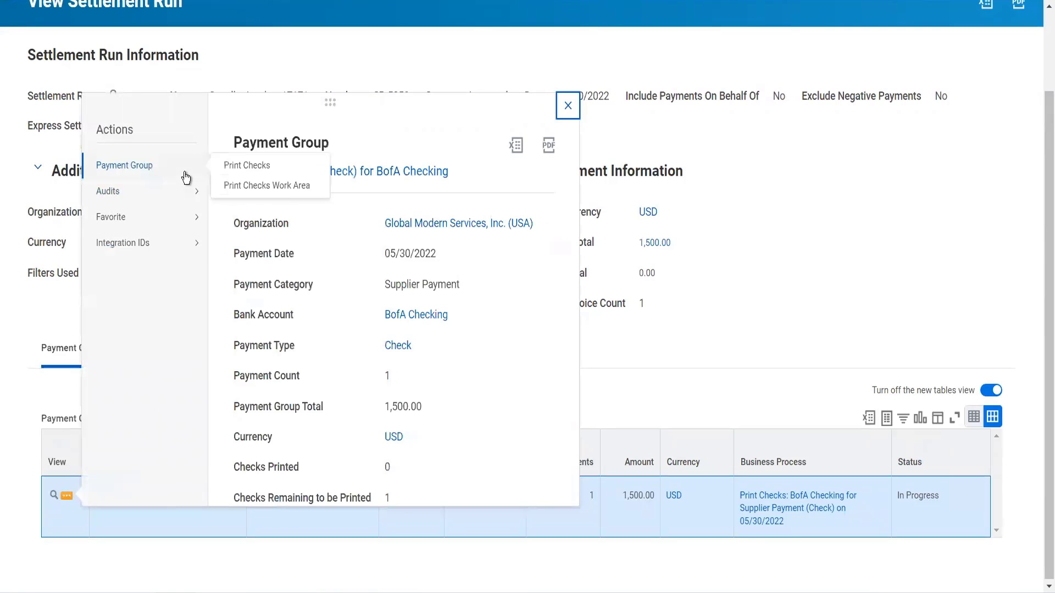
click(240, 168)
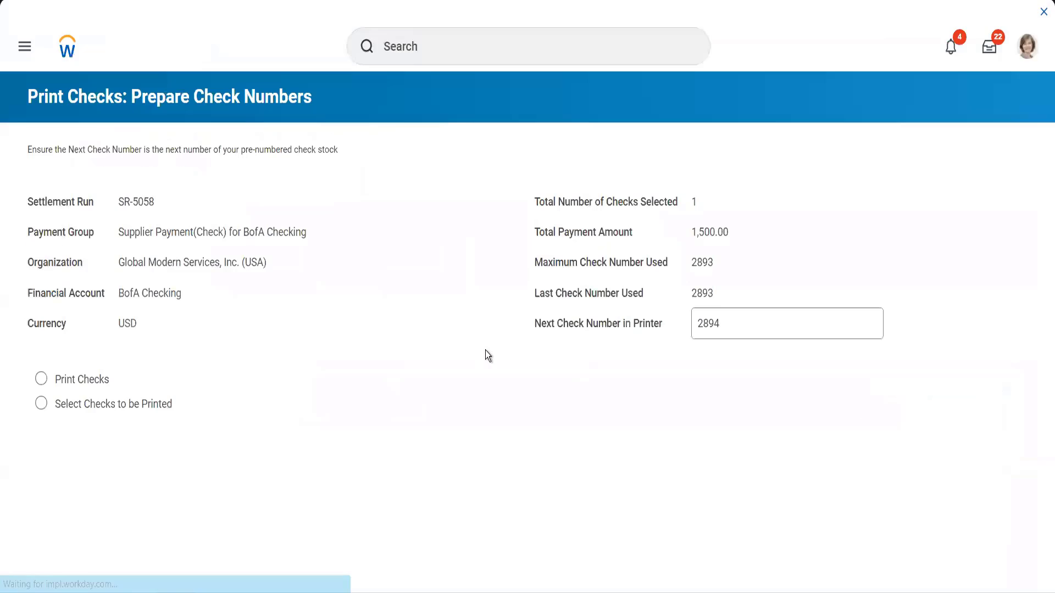
click(96, 390)
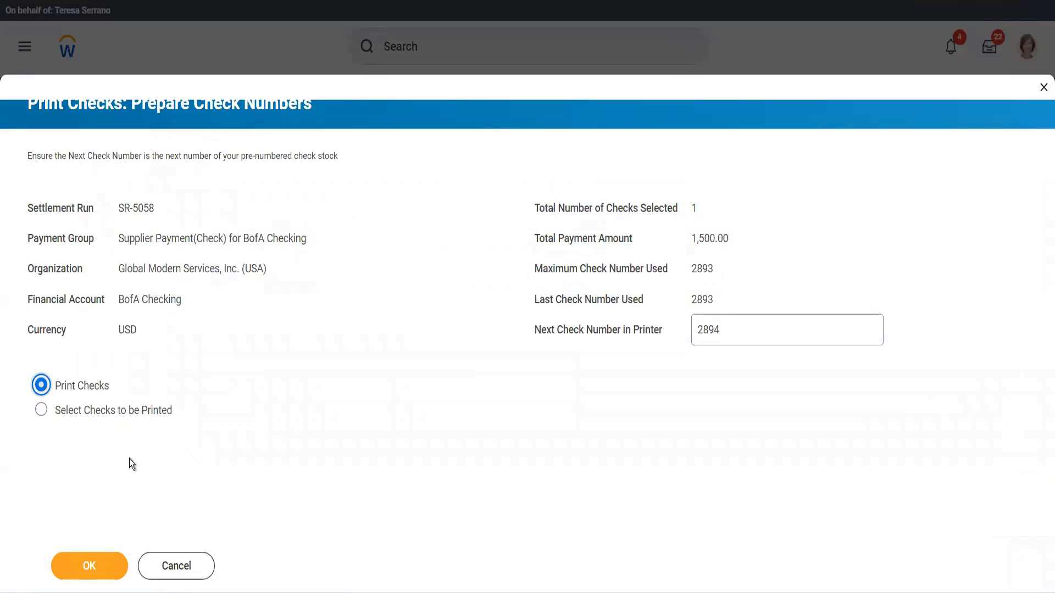
click(91, 564)
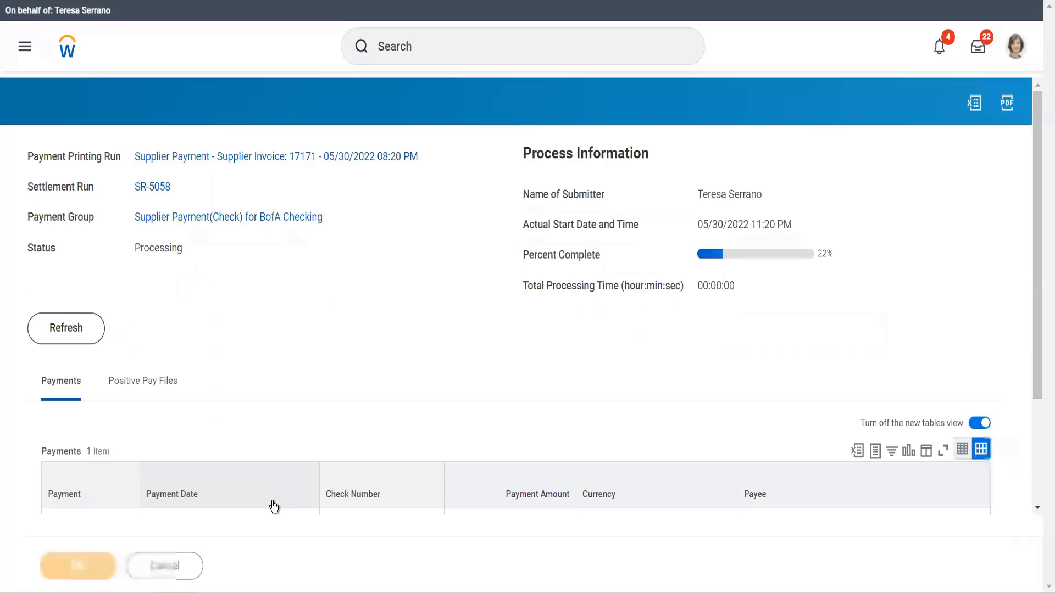
Refresh the payment printing run and open the generated check PDF to review it.
click(81, 330)
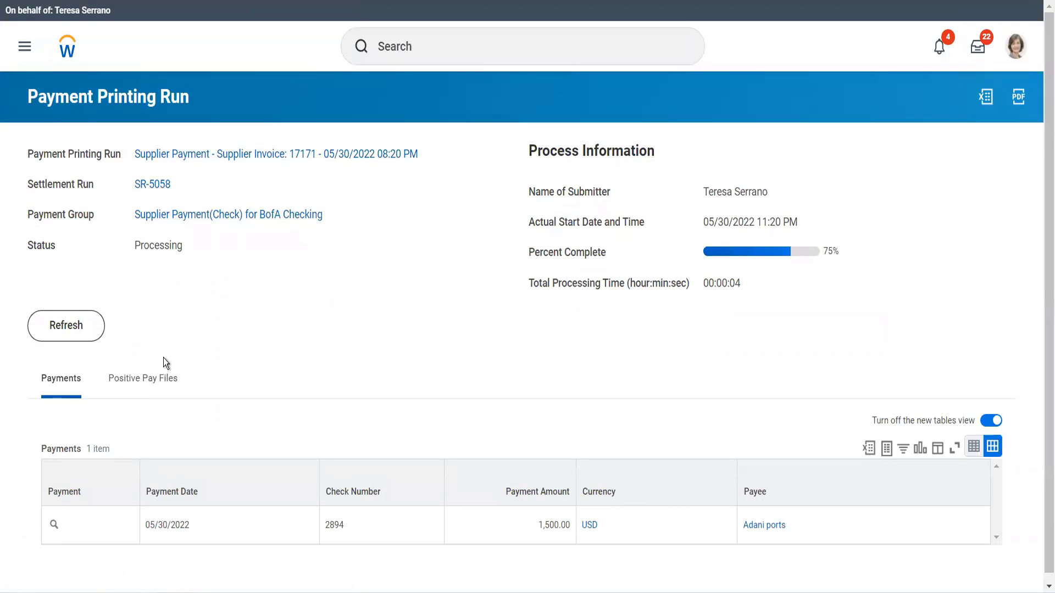
click(76, 324)
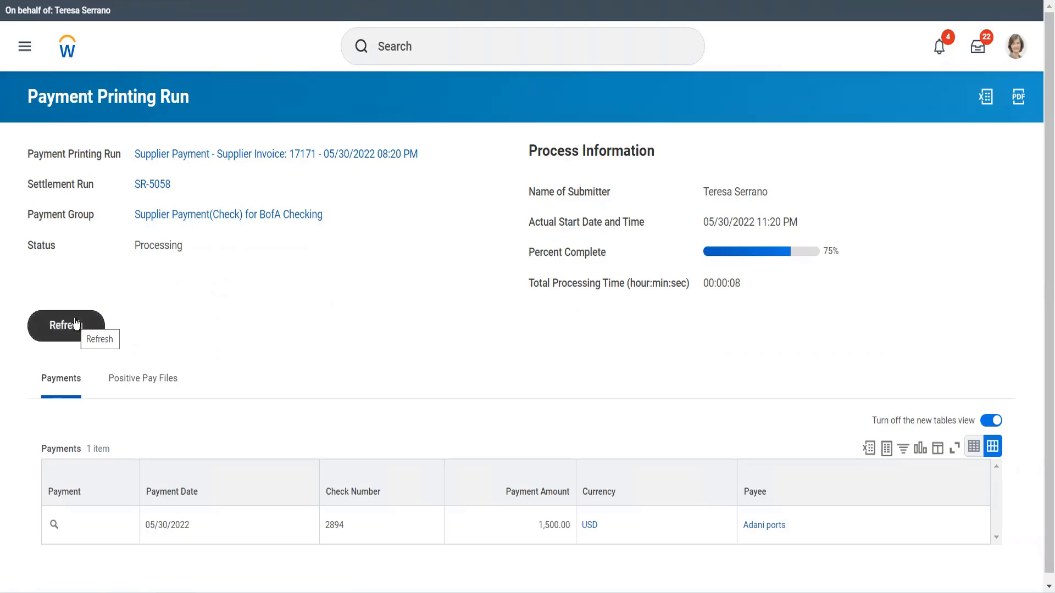
click(77, 324)
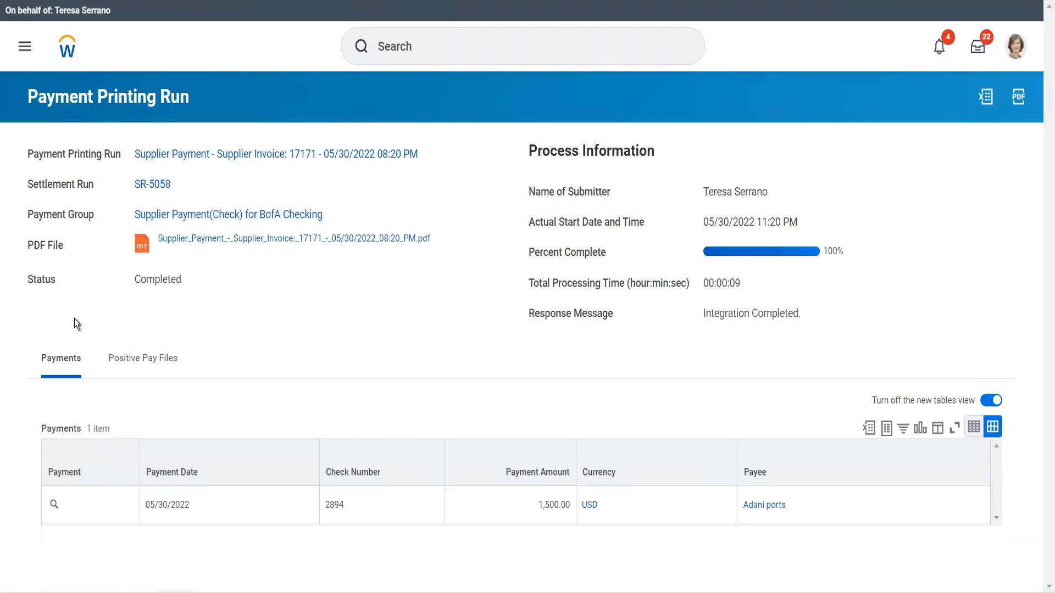
click(184, 239)
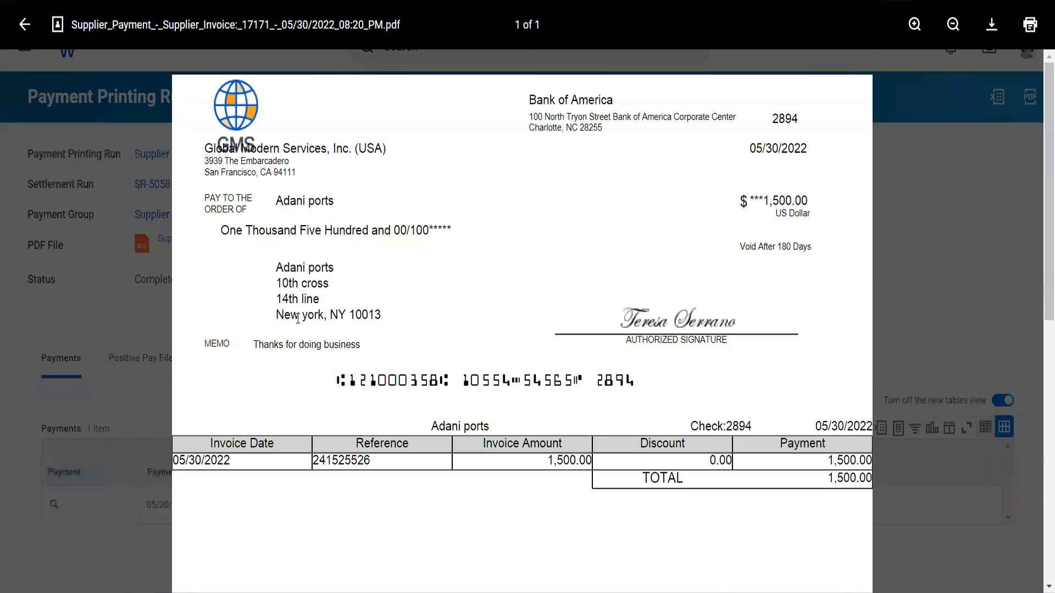
scroll(298, 318, down, 2)
scroll(298, 319, down, 2)
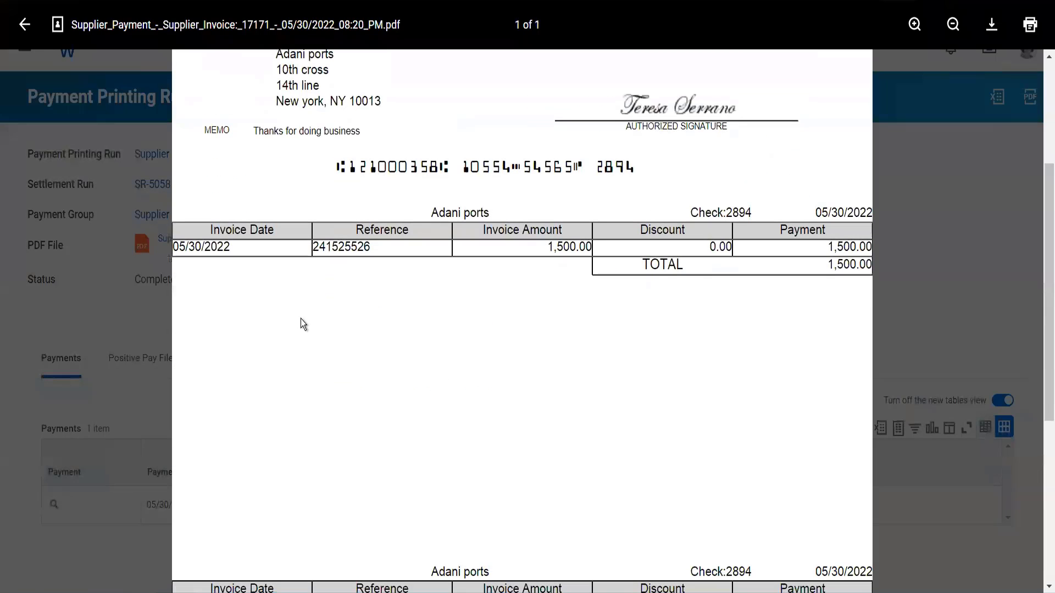
scroll(301, 318, up, 4)
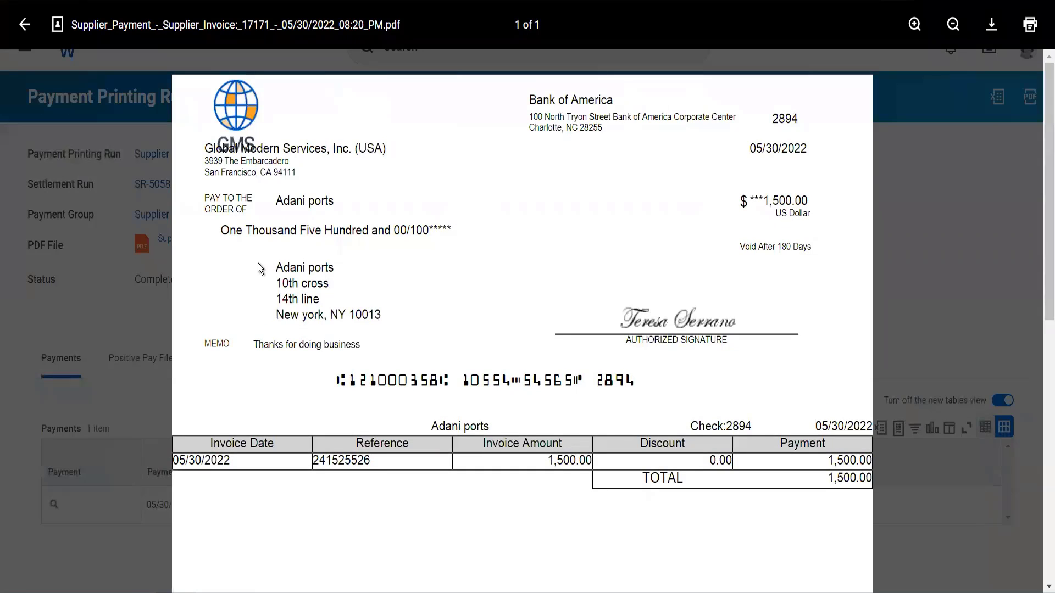
click(33, 31)
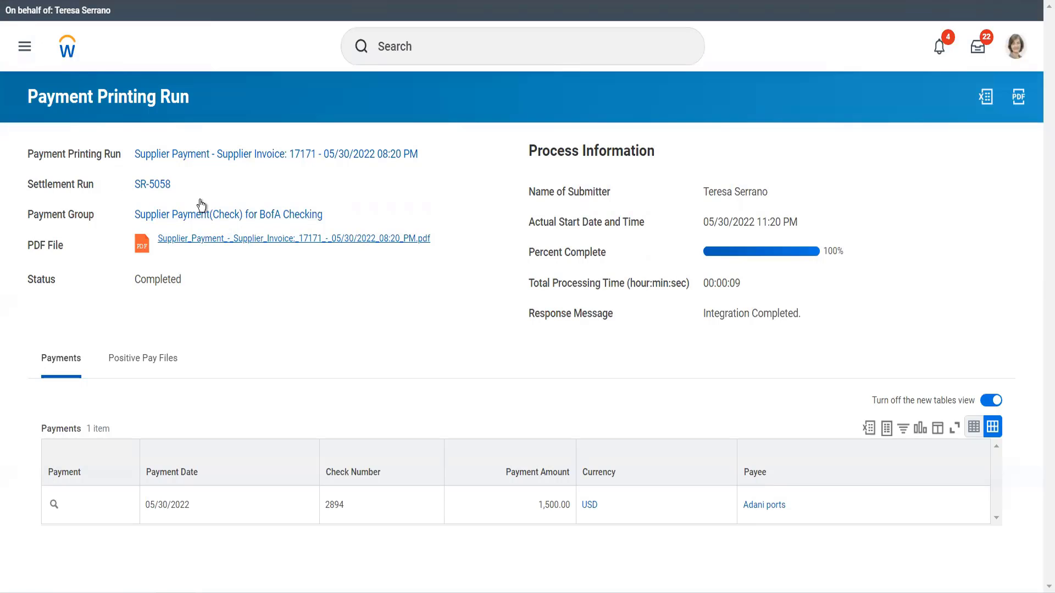
Open settlement run SR-5058, view its supplier invoice 17171, then open supplier Adani ports.
click(161, 187)
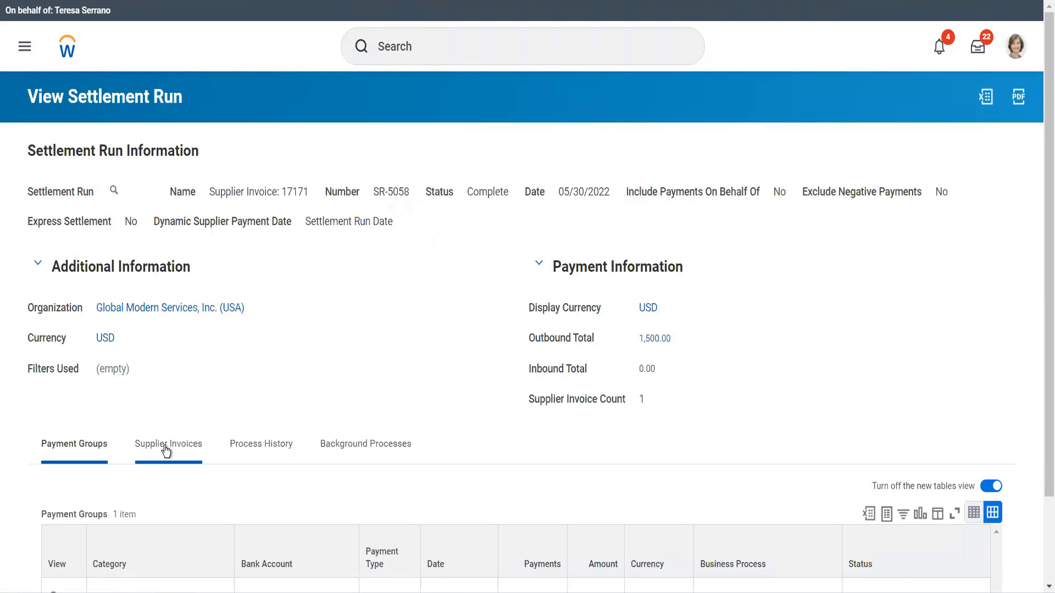
click(166, 449)
scroll(159, 462, down, 2)
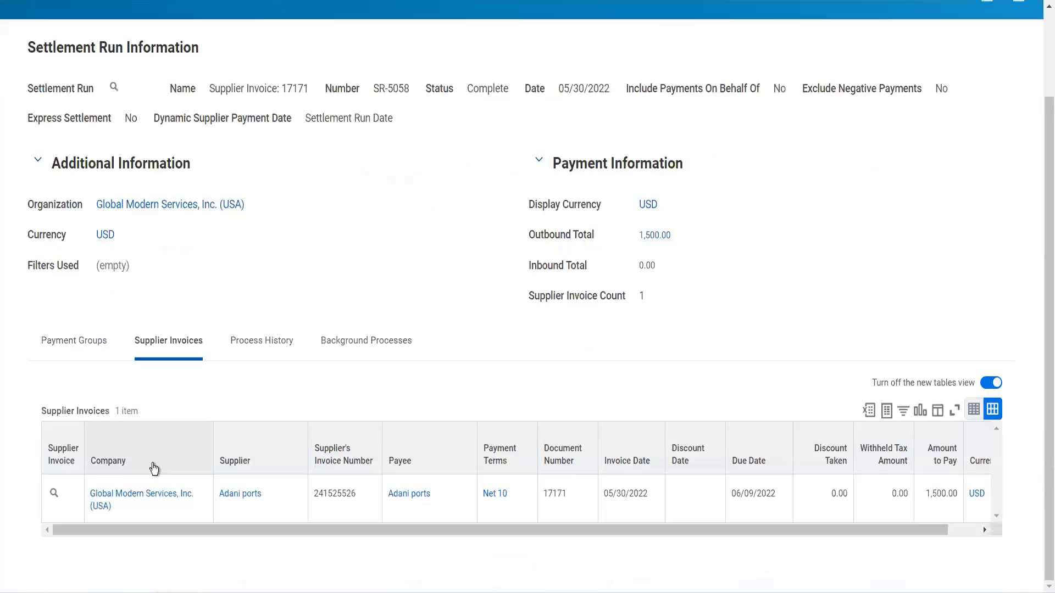
click(54, 494)
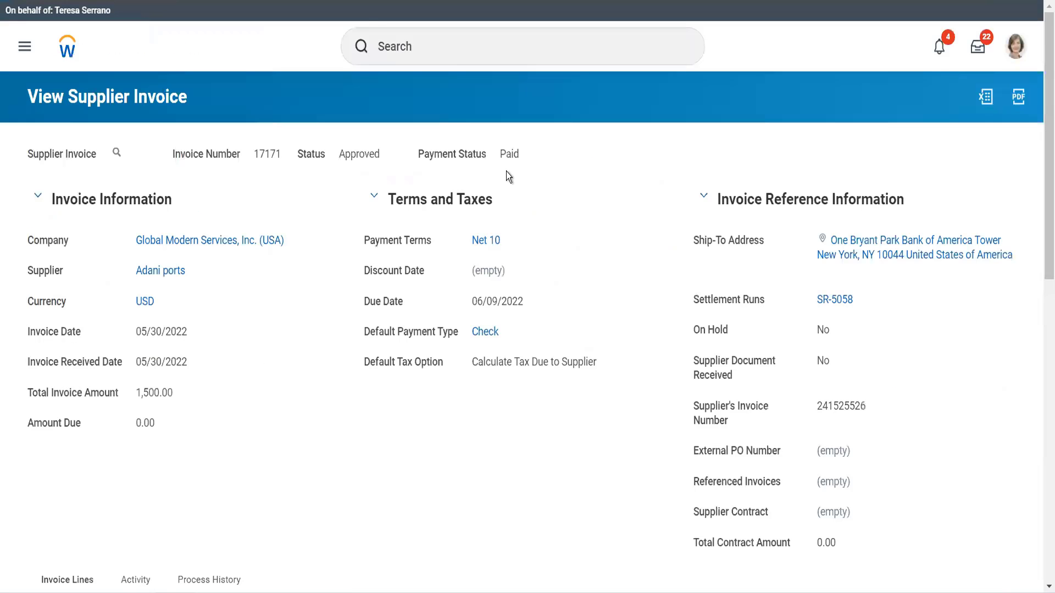
click(152, 276)
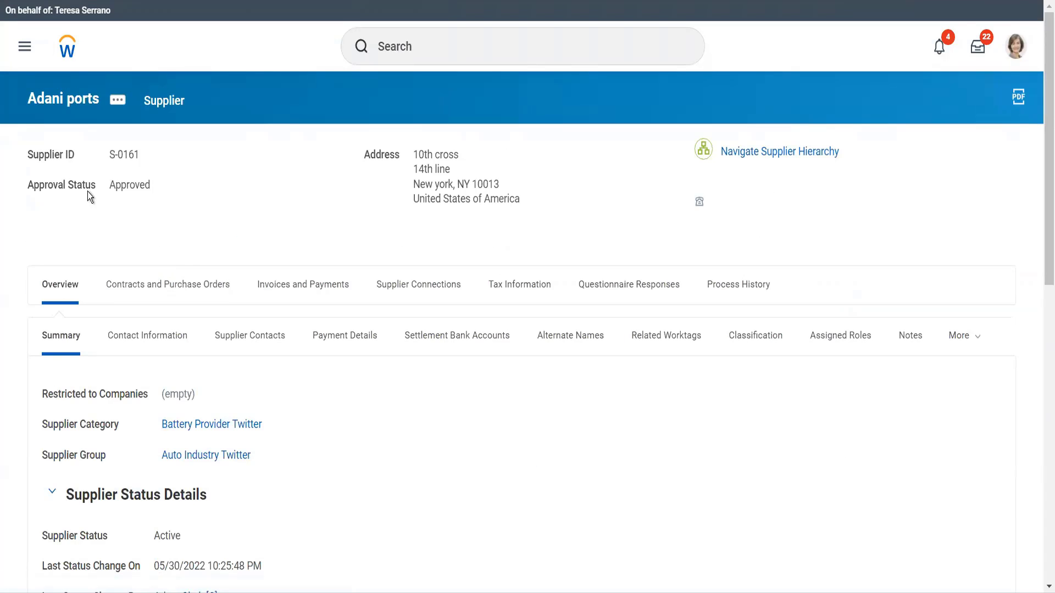